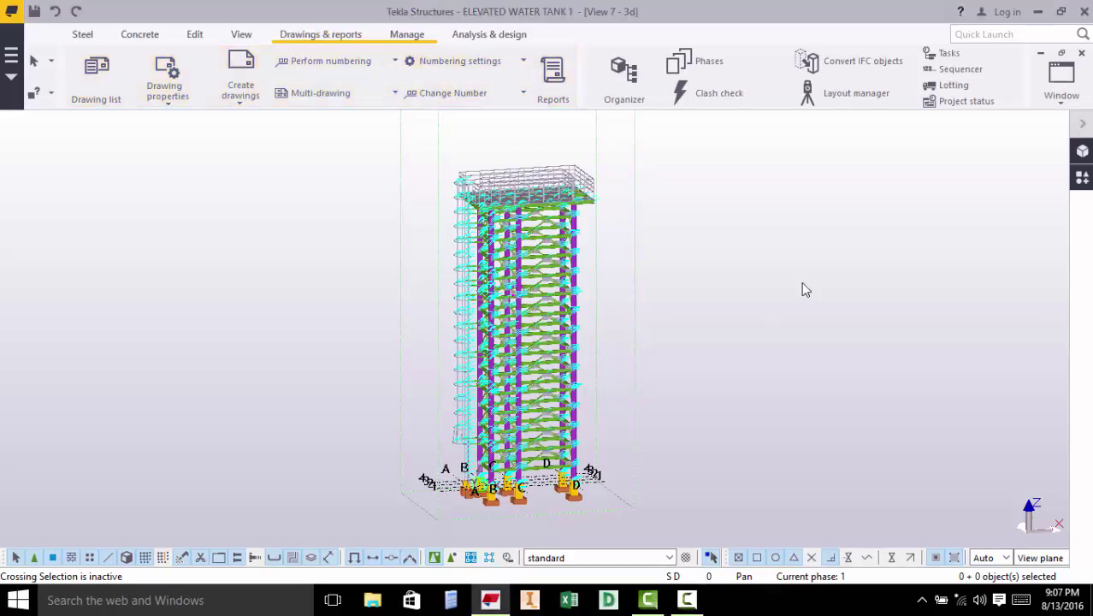
- Open the Master Drawing Catalog and expand its stored searches
{"action": "left_click", "coordinate": [240, 101]}
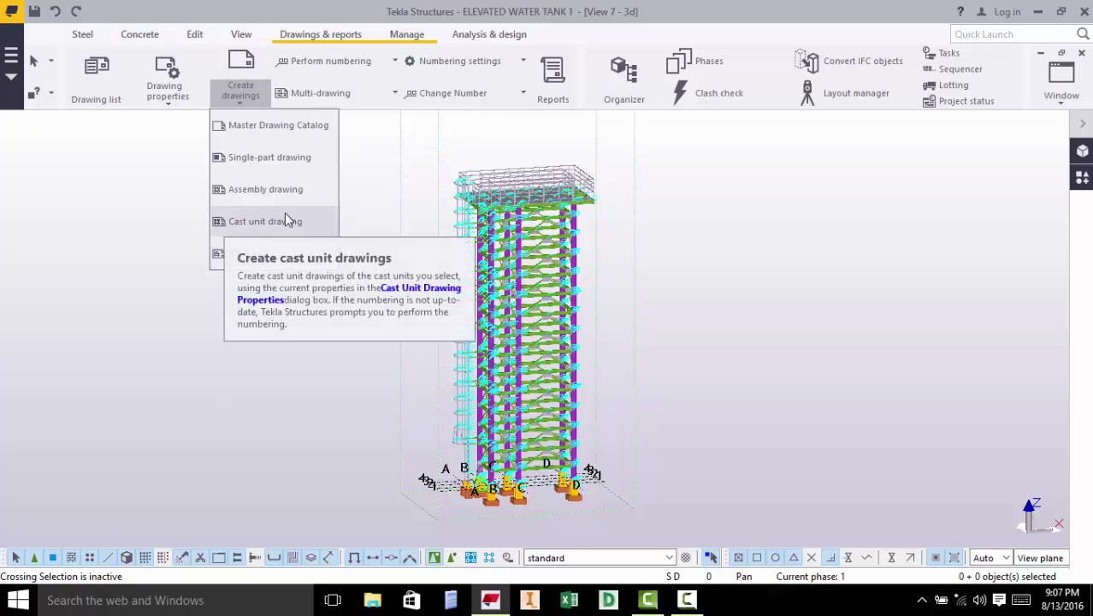
{"action": "left_click", "coordinate": [291, 132]}
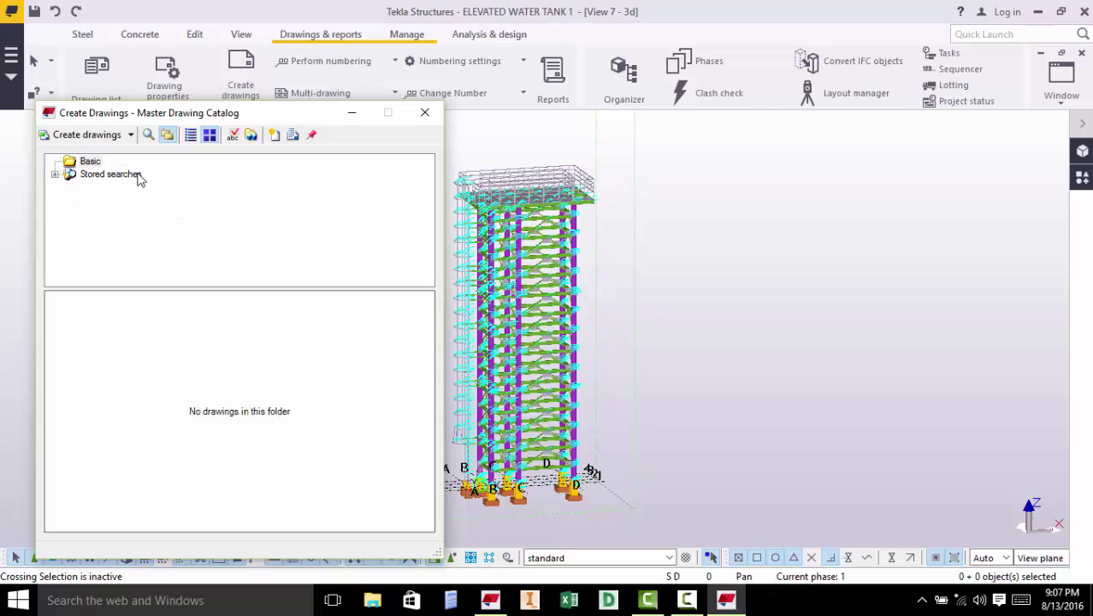
{"action": "left_click", "coordinate": [56, 174]}
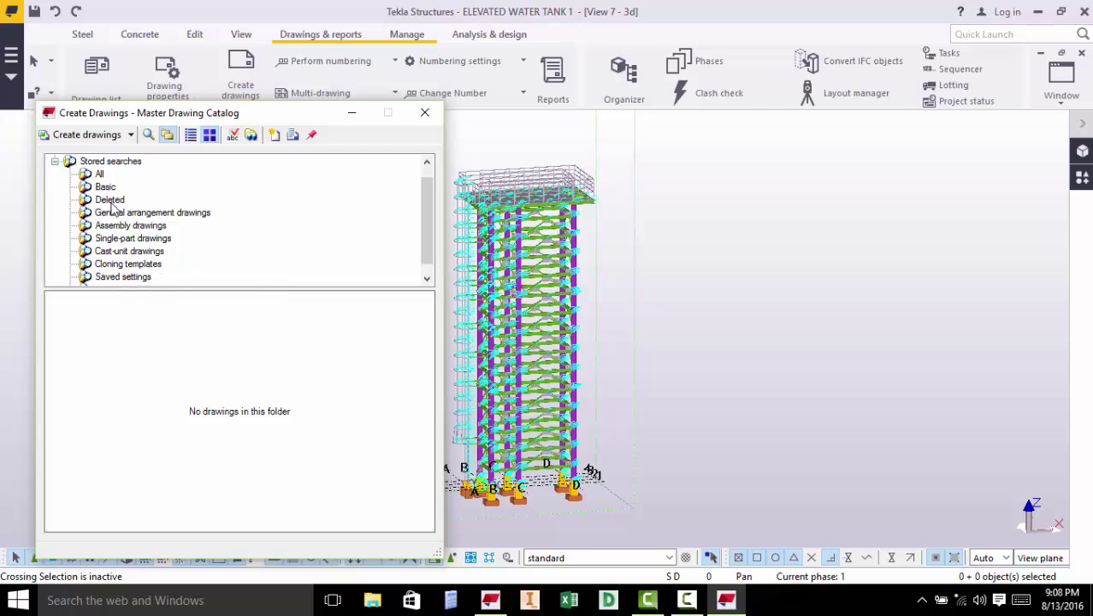
- Examine the catalog's general arrangement, assembly, single-part and cast-unit drawing types and the cloning templates
{"action": "left_click", "coordinate": [145, 213]}
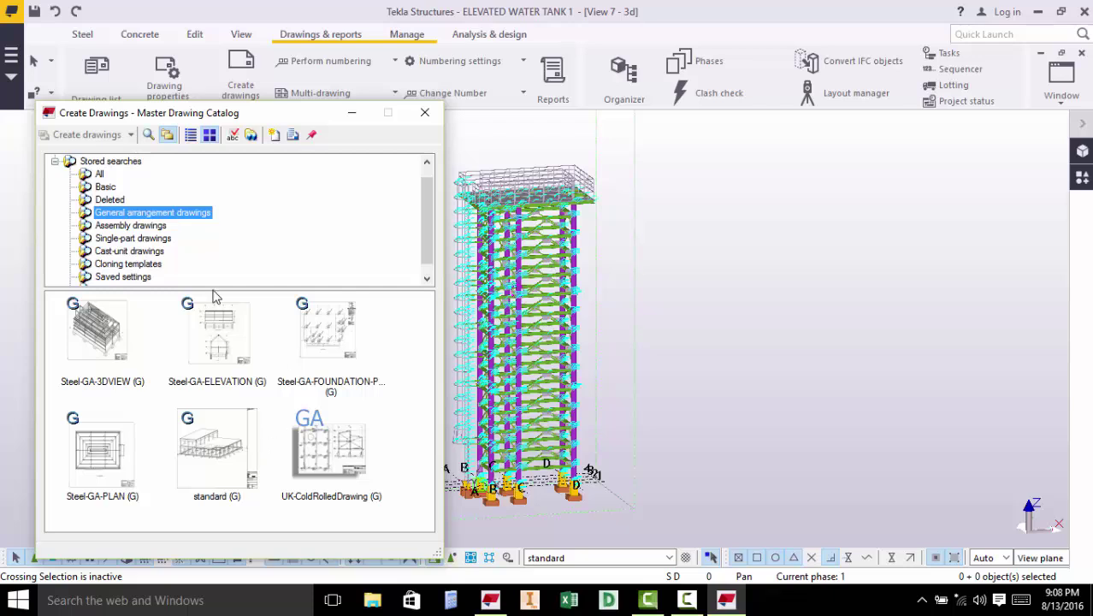
{"action": "left_click", "coordinate": [145, 226]}
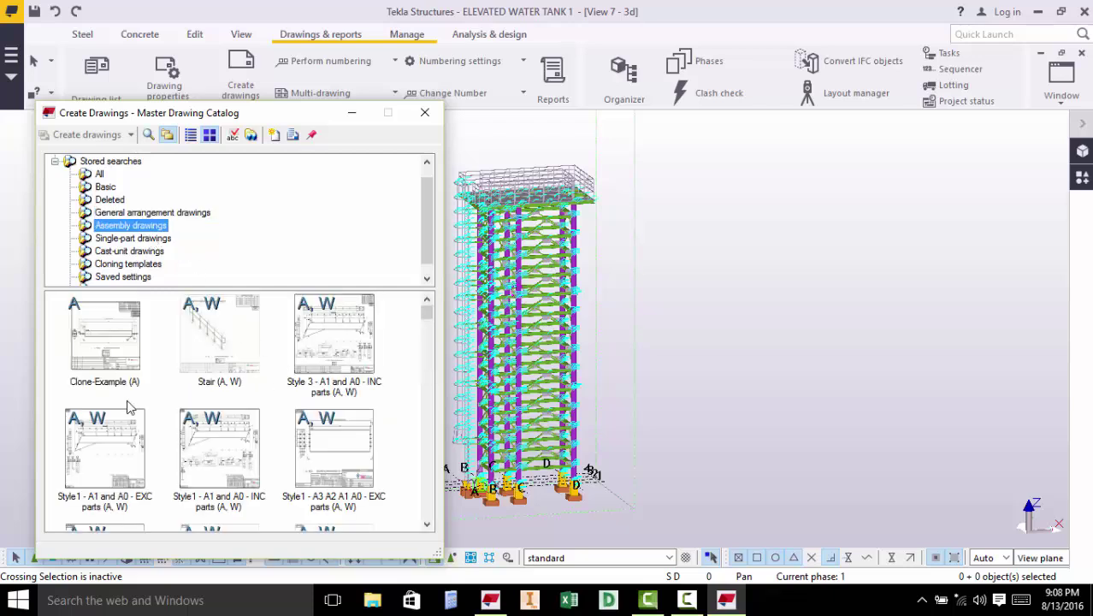
{"action": "scroll", "coordinate": [150, 402], "scroll_direction": "down", "scroll_amount": 3}
{"action": "scroll", "coordinate": [163, 443], "scroll_direction": "down", "scroll_amount": 2}
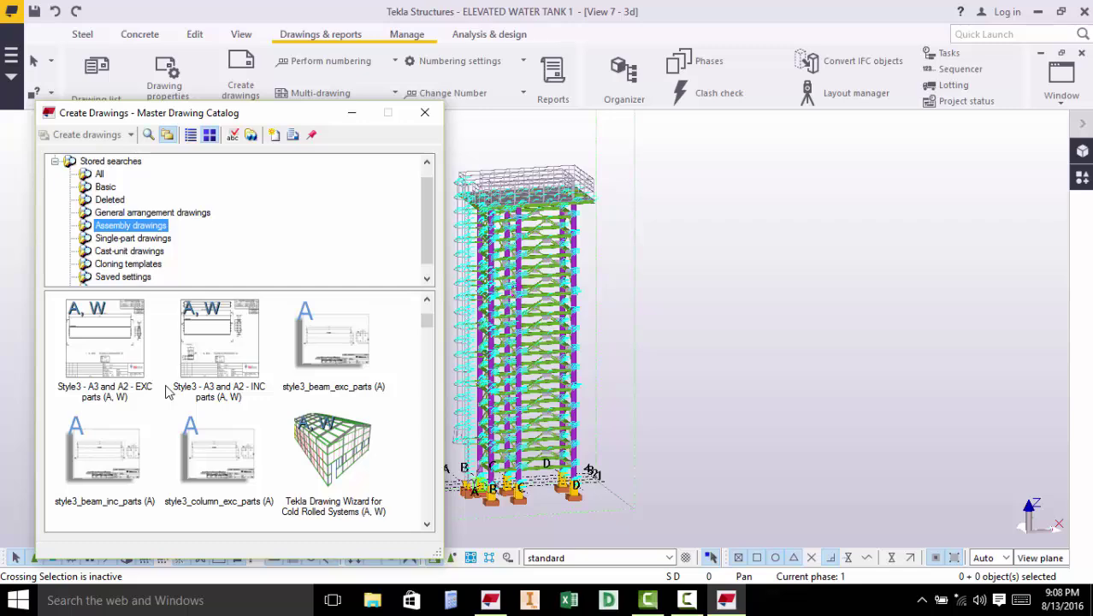
{"action": "scroll", "coordinate": [148, 379], "scroll_direction": "down", "scroll_amount": 6}
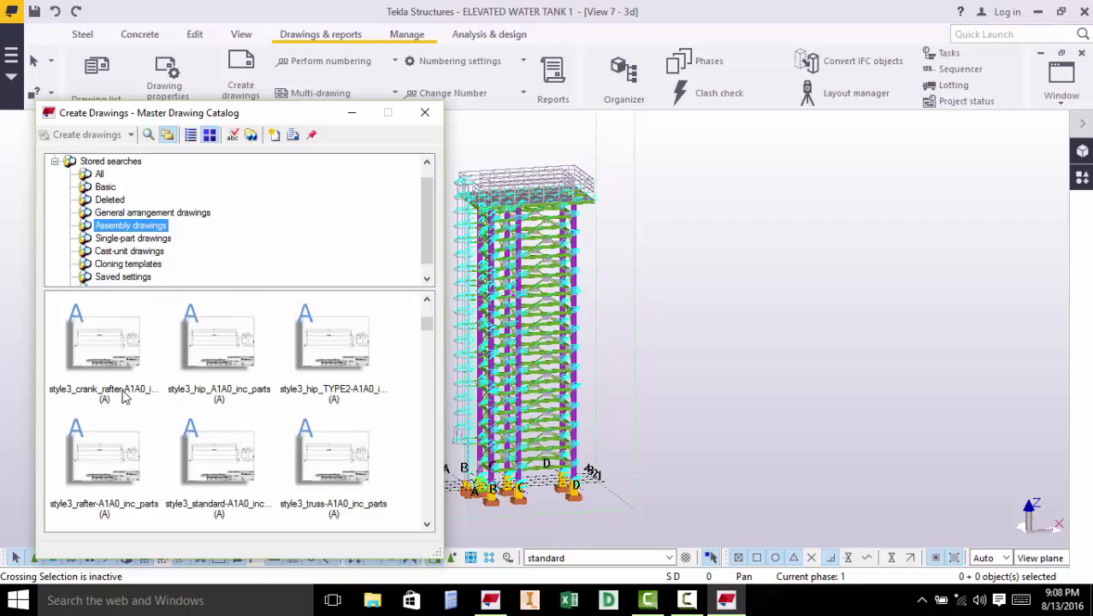
{"action": "left_click", "coordinate": [128, 240]}
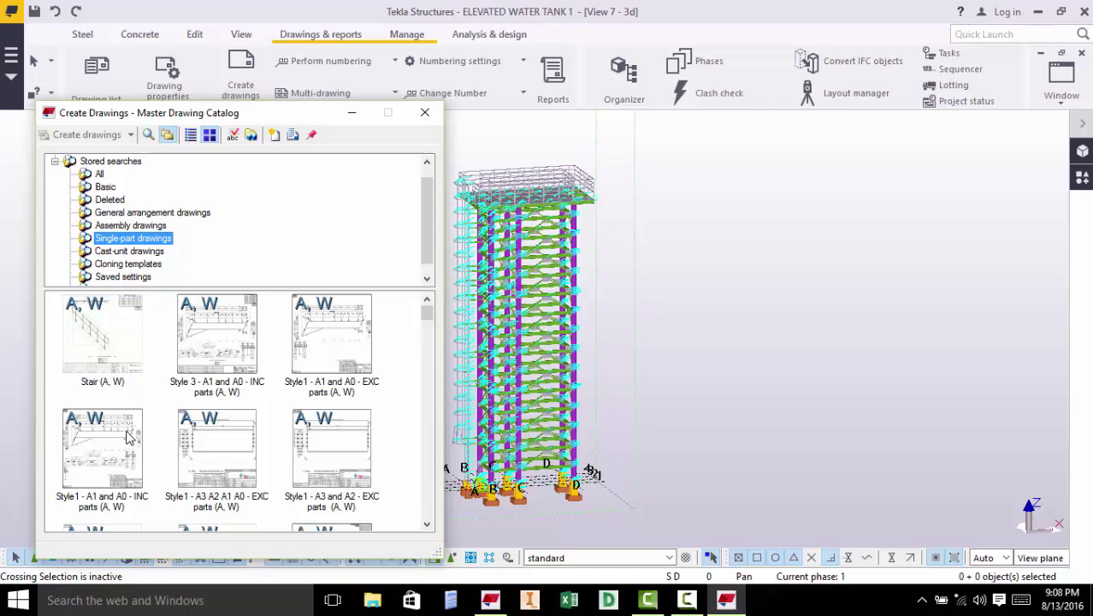
{"action": "left_click", "coordinate": [108, 252]}
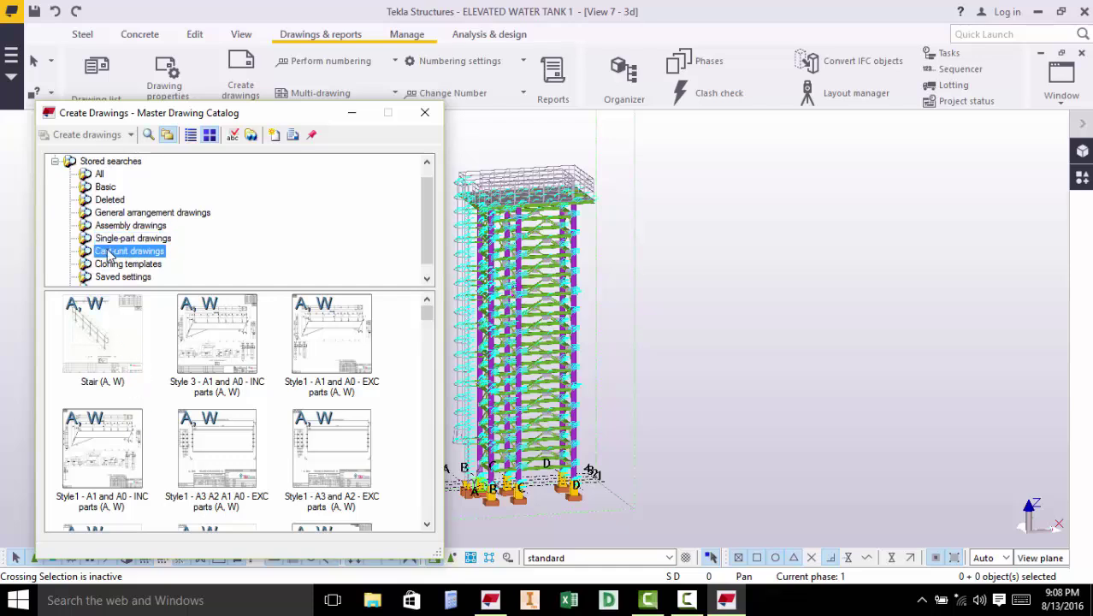
{"action": "left_click", "coordinate": [116, 266]}
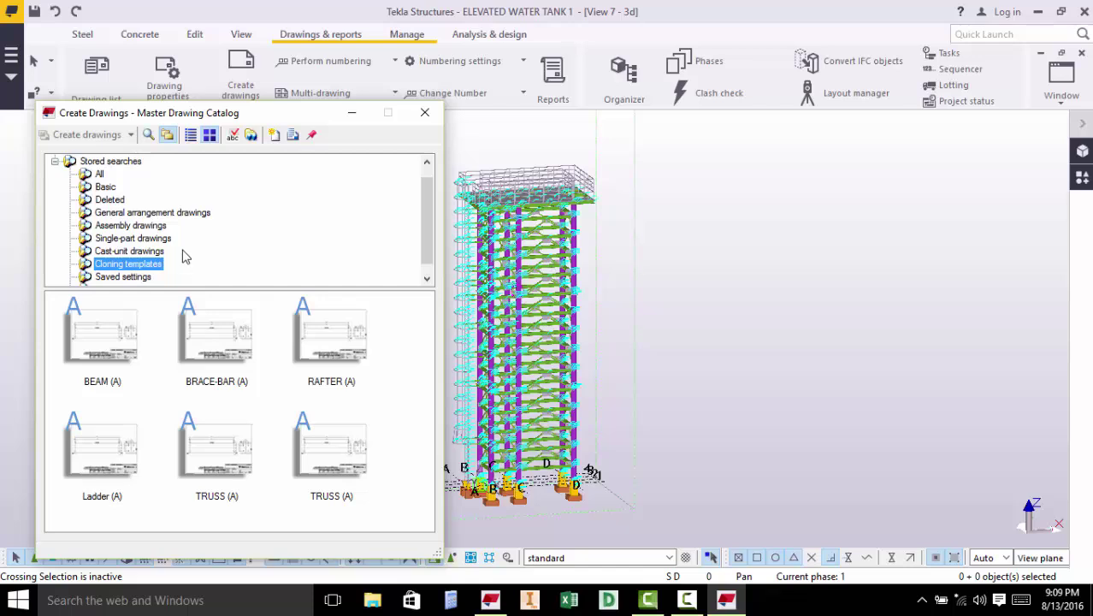
- Start a general arrangement drawing from the Steel-GA-FOUNDATION-PLAN template and move the catalog aside
{"action": "left_click", "coordinate": [159, 214]}
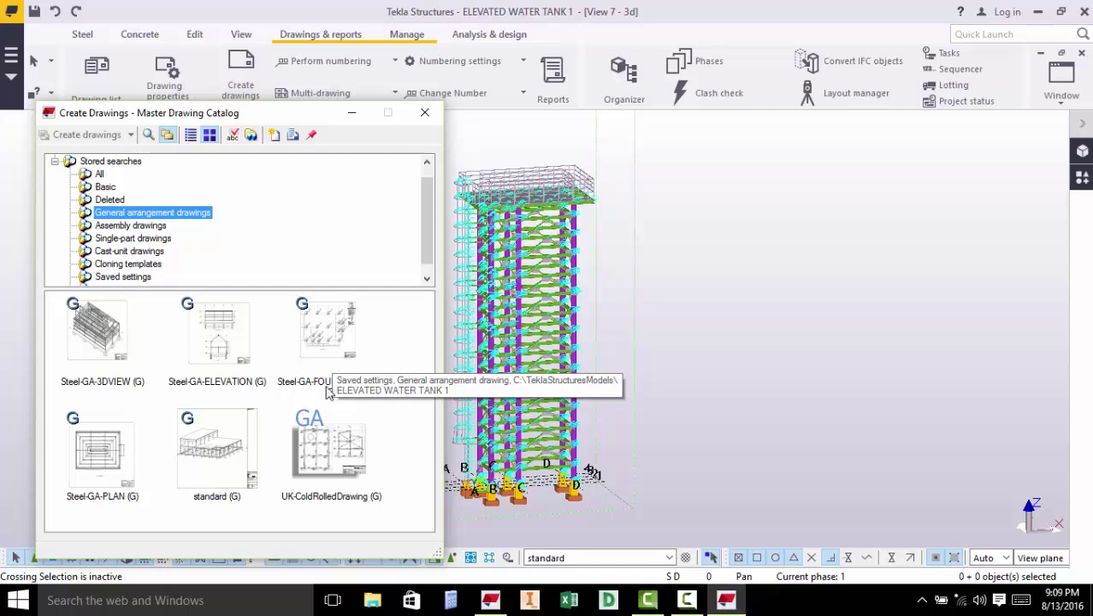
{"action": "left_click", "coordinate": [327, 335]}
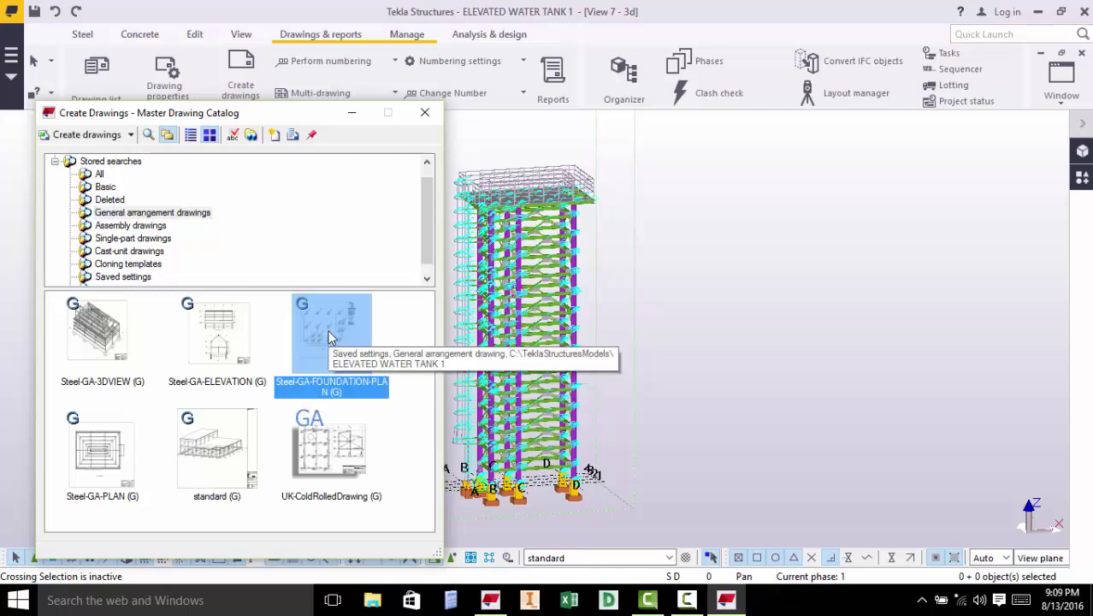
{"action": "left_click", "coordinate": [81, 137]}
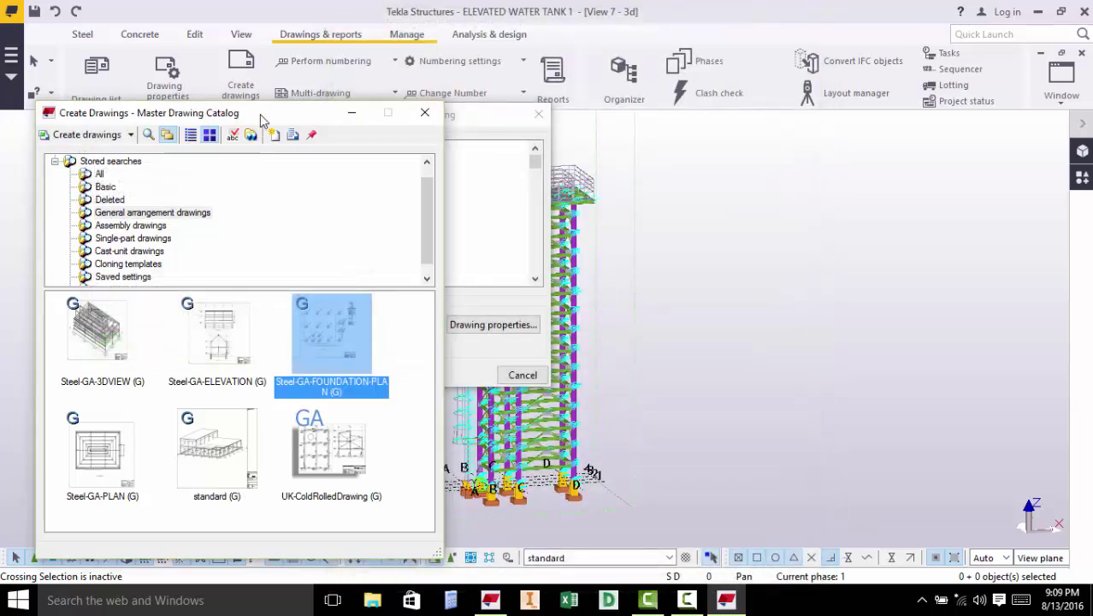
{"action": "left_click_drag", "start_coordinate": [265, 112], "coordinate": [807, 115]}
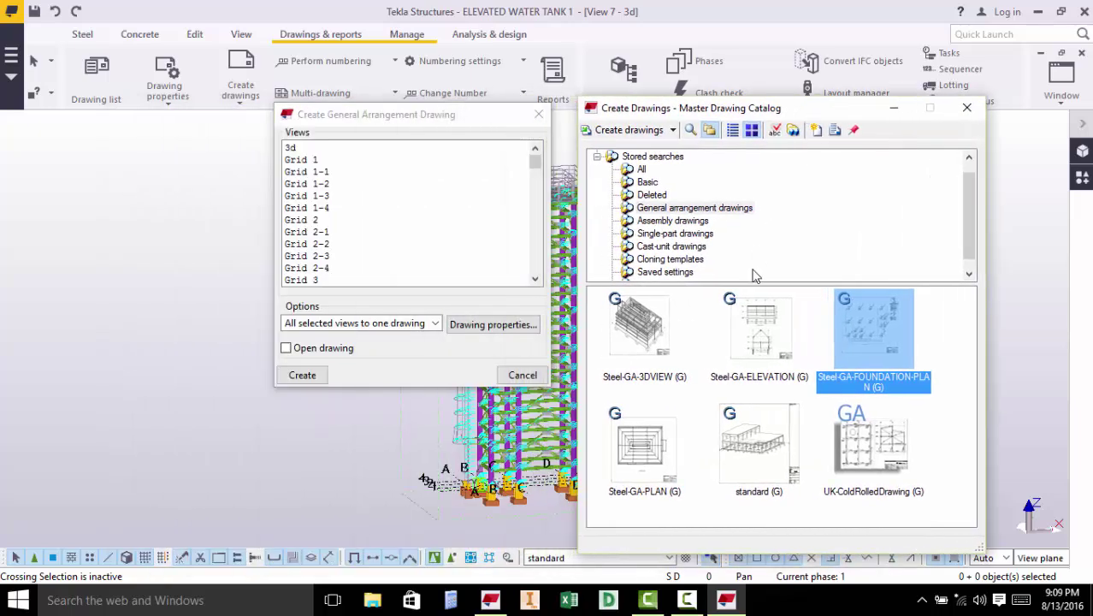
{"action": "left_click", "coordinate": [631, 130]}
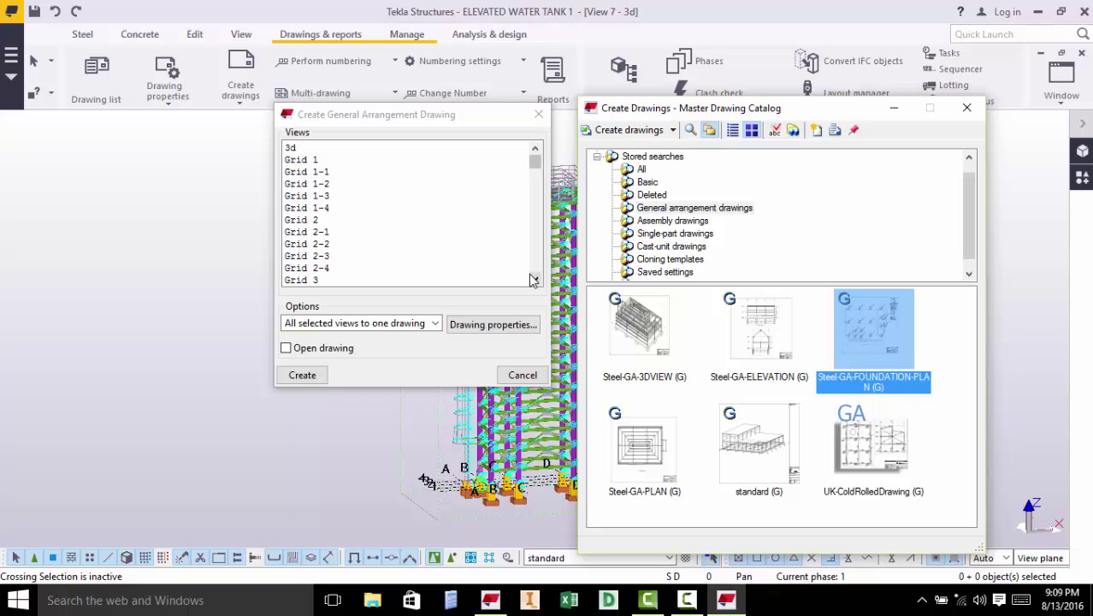
- Create the general arrangement drawing from the Plan +0 view with all selected views to one drawing
{"action": "left_click_drag", "start_coordinate": [534, 280], "coordinate": [534, 280]}
{"action": "scroll", "coordinate": [333, 186], "scroll_direction": "down", "scroll_amount": 2}
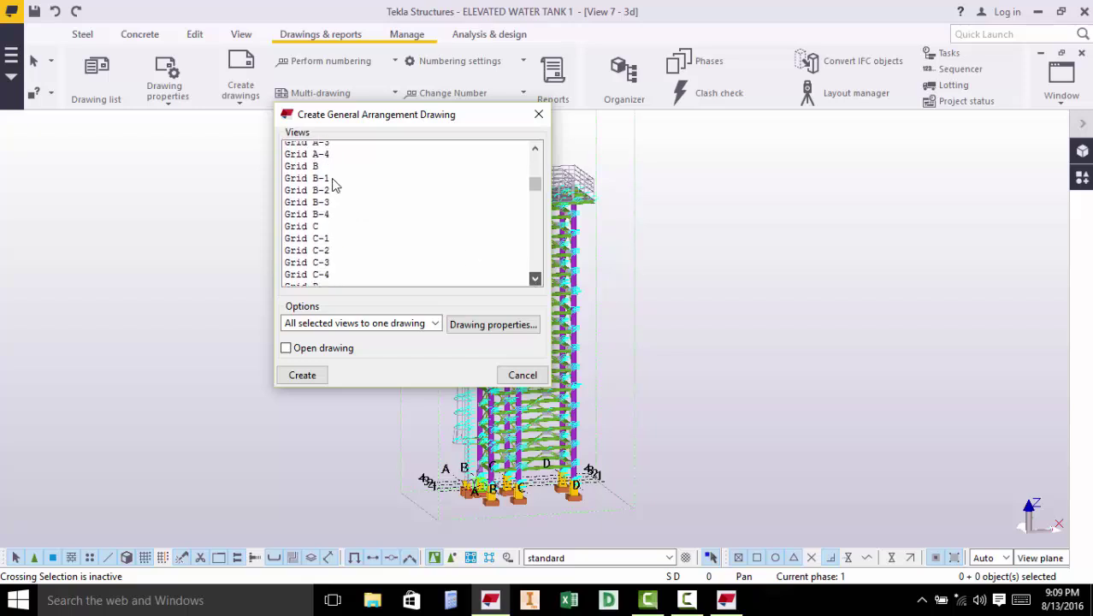
{"action": "scroll", "coordinate": [334, 185], "scroll_direction": "down", "scroll_amount": 1}
{"action": "left_click", "coordinate": [533, 280]}
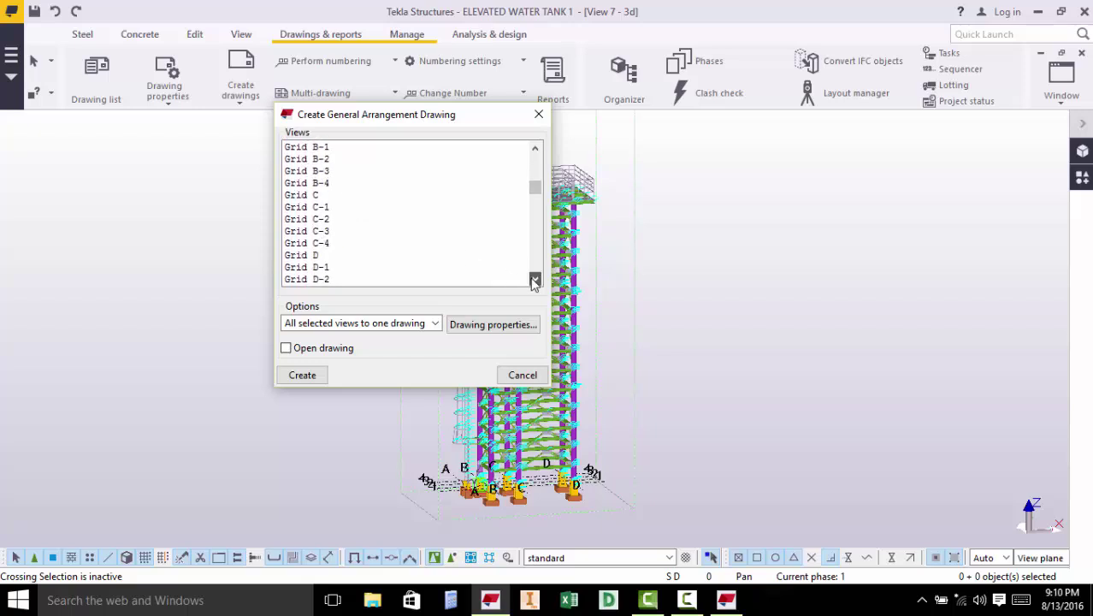
{"action": "left_click_drag", "start_coordinate": [534, 283], "coordinate": [535, 281]}
{"action": "scroll", "coordinate": [402, 248], "scroll_direction": "down", "scroll_amount": 1}
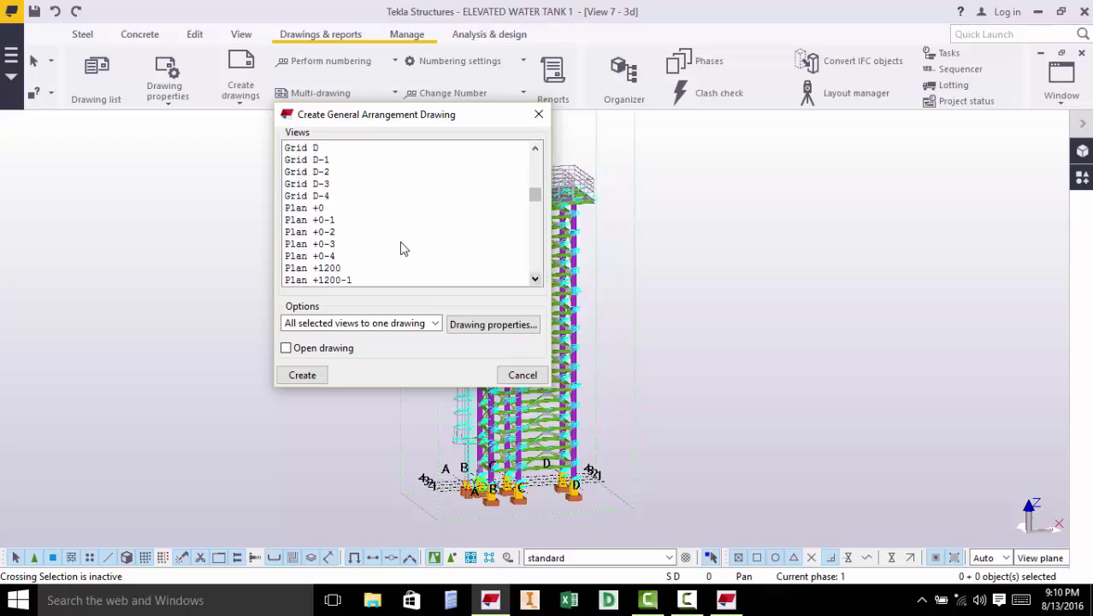
{"action": "left_click", "coordinate": [310, 210]}
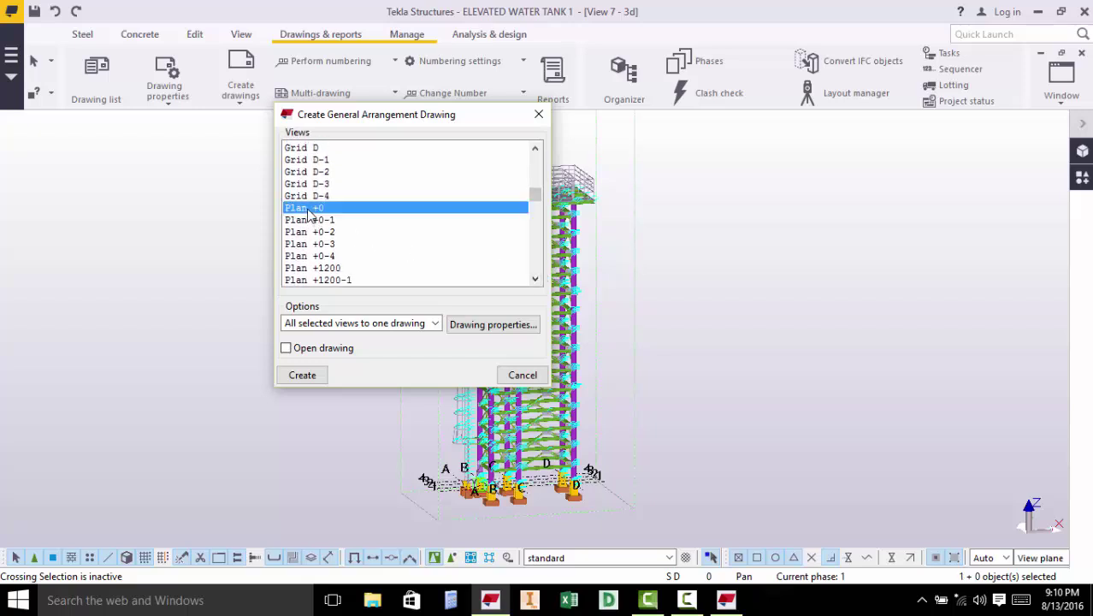
{"action": "left_click", "coordinate": [302, 381]}
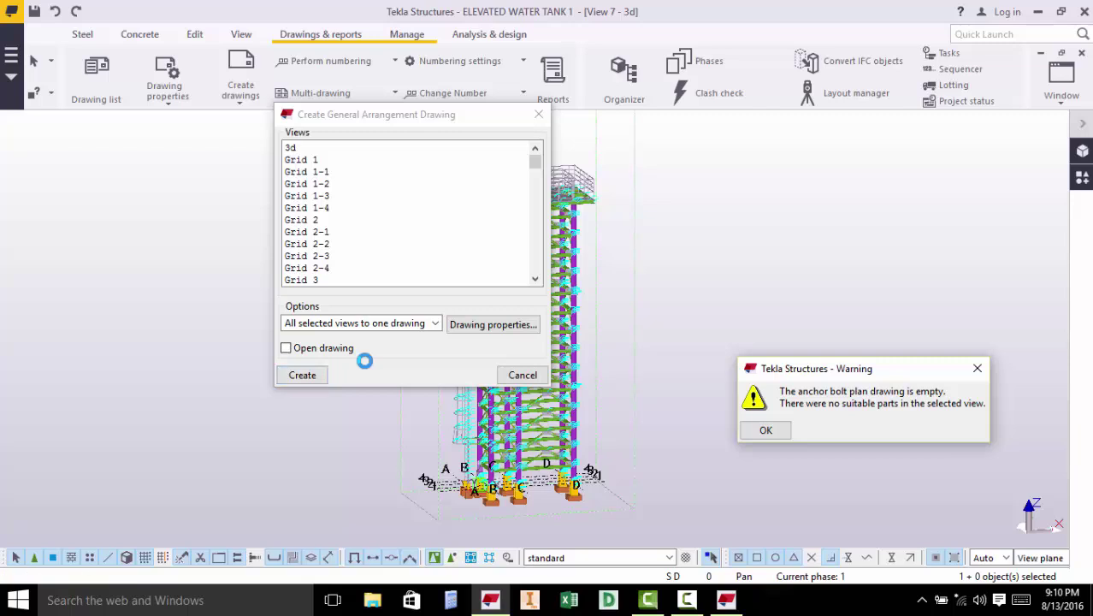
{"action": "left_click", "coordinate": [767, 432]}
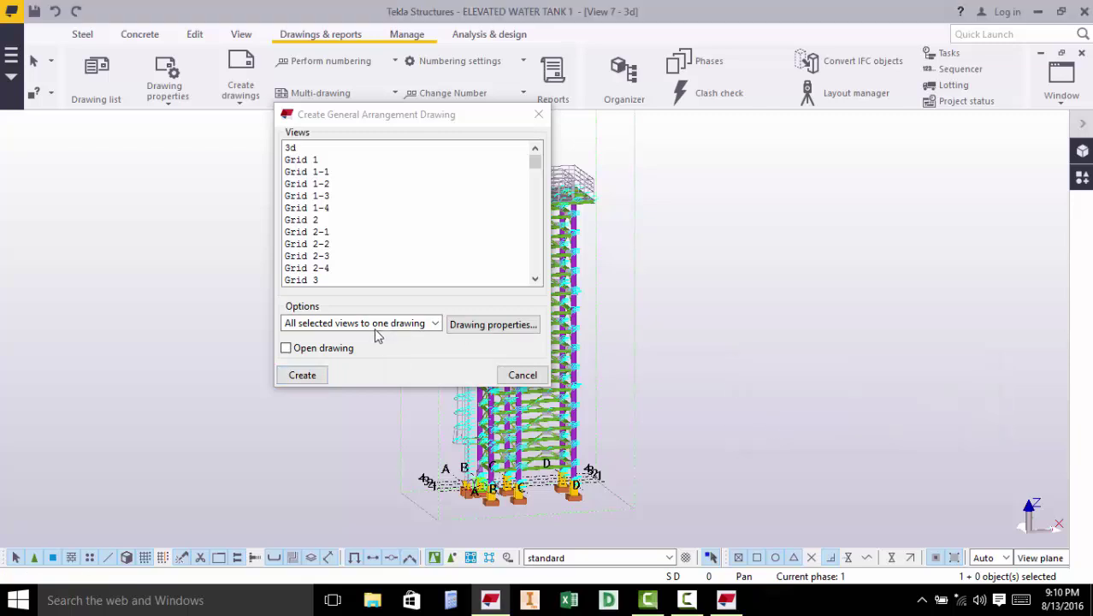
{"action": "left_click", "coordinate": [524, 375]}
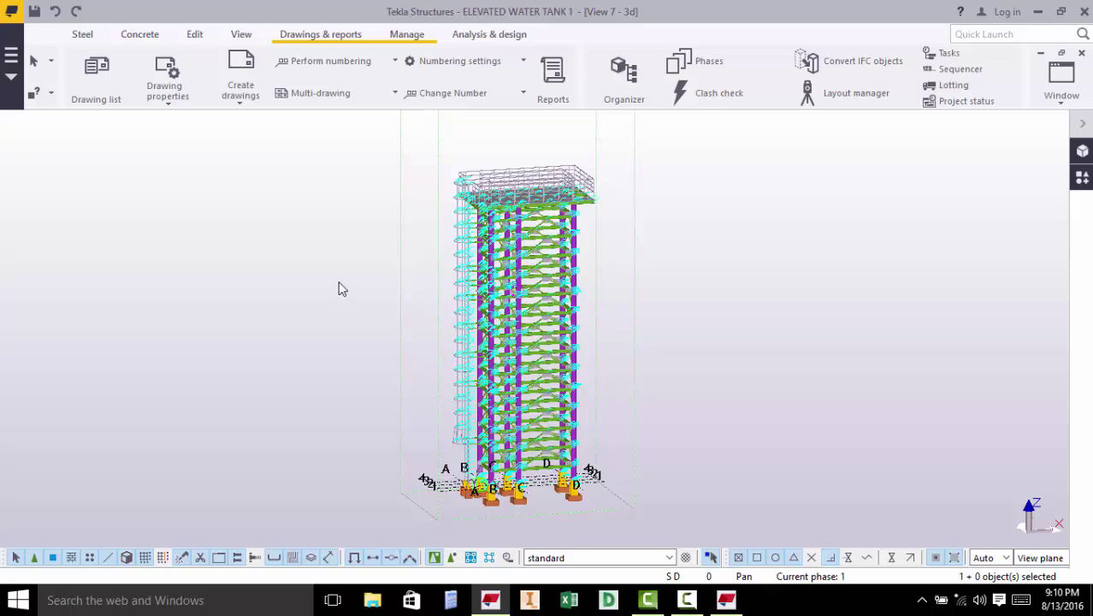
- Open the general arrangement drawing marked [1] from the drawing list and minimize the list
{"action": "left_click", "coordinate": [95, 100]}
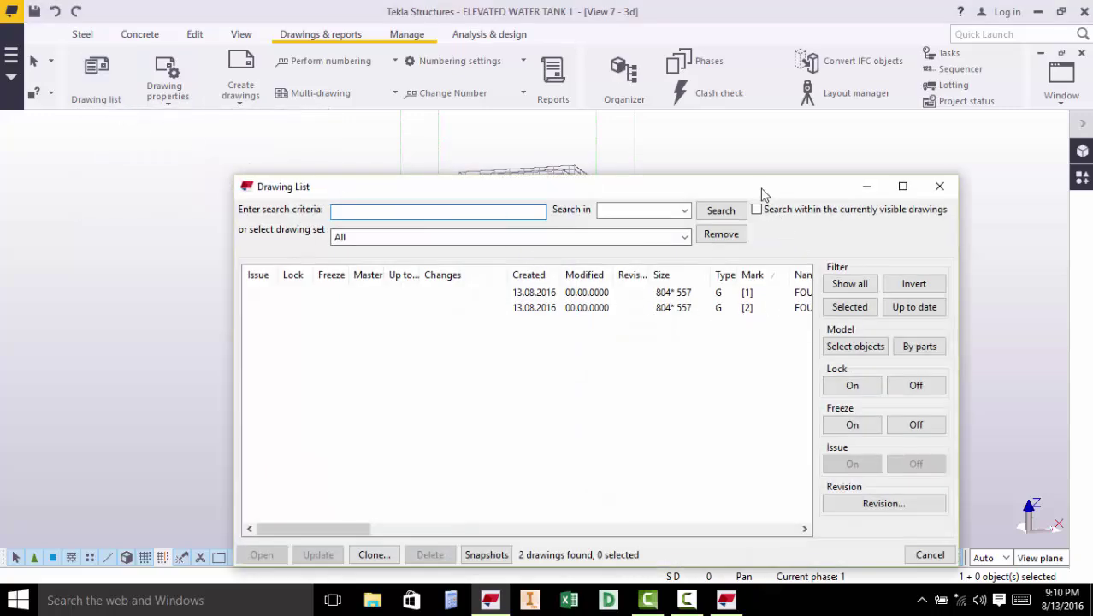
{"action": "left_click_drag", "start_coordinate": [762, 192], "coordinate": [589, 167]}
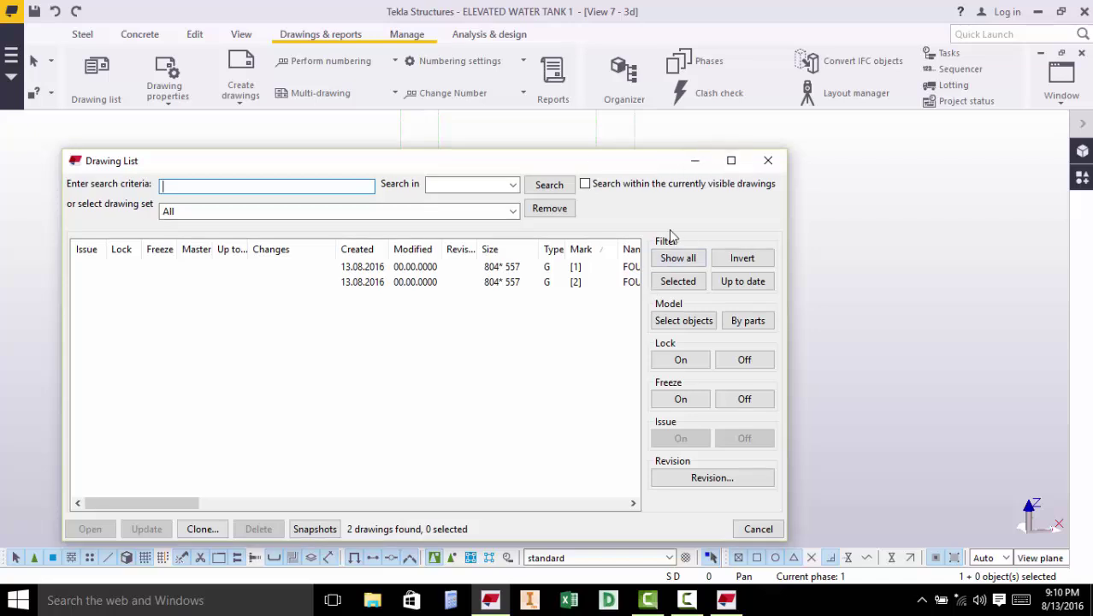
{"action": "double_click", "coordinate": [548, 267]}
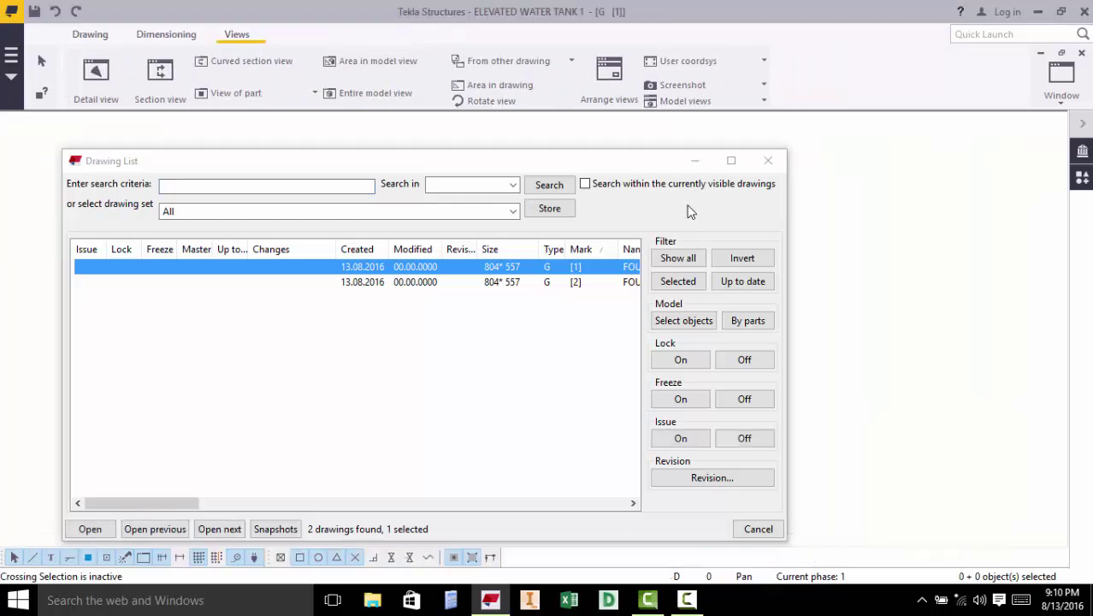
{"action": "left_click", "coordinate": [694, 161]}
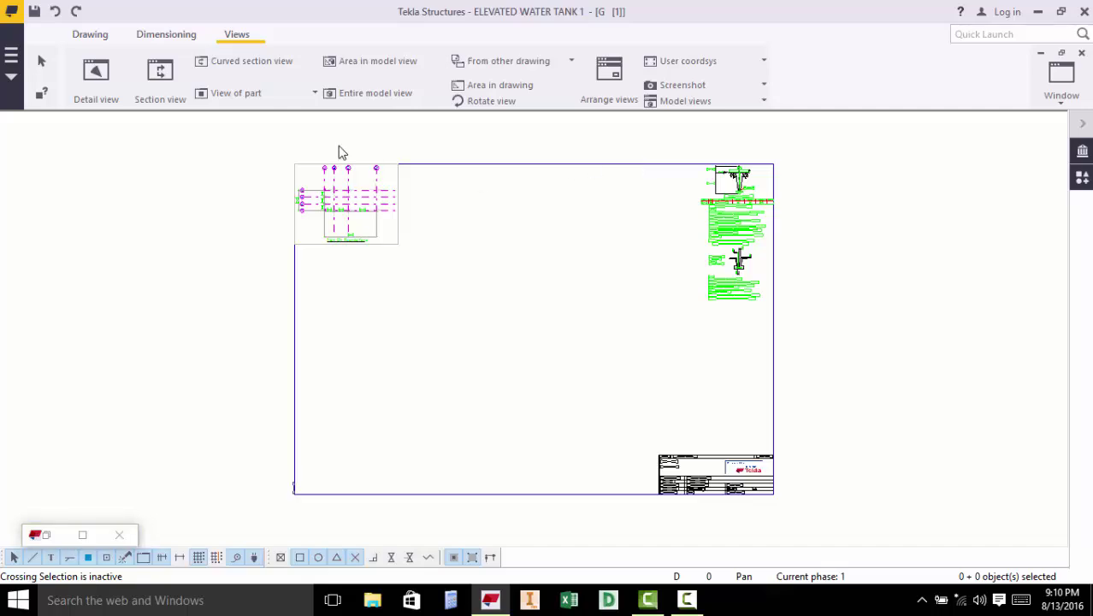
- Move the Plan On Foundations view away from the sheet's corner, further into the drawing area
{"action": "scroll", "coordinate": [361, 190], "scroll_direction": "up", "scroll_amount": 5}
{"action": "scroll", "coordinate": [362, 212], "scroll_direction": "down", "scroll_amount": 4}
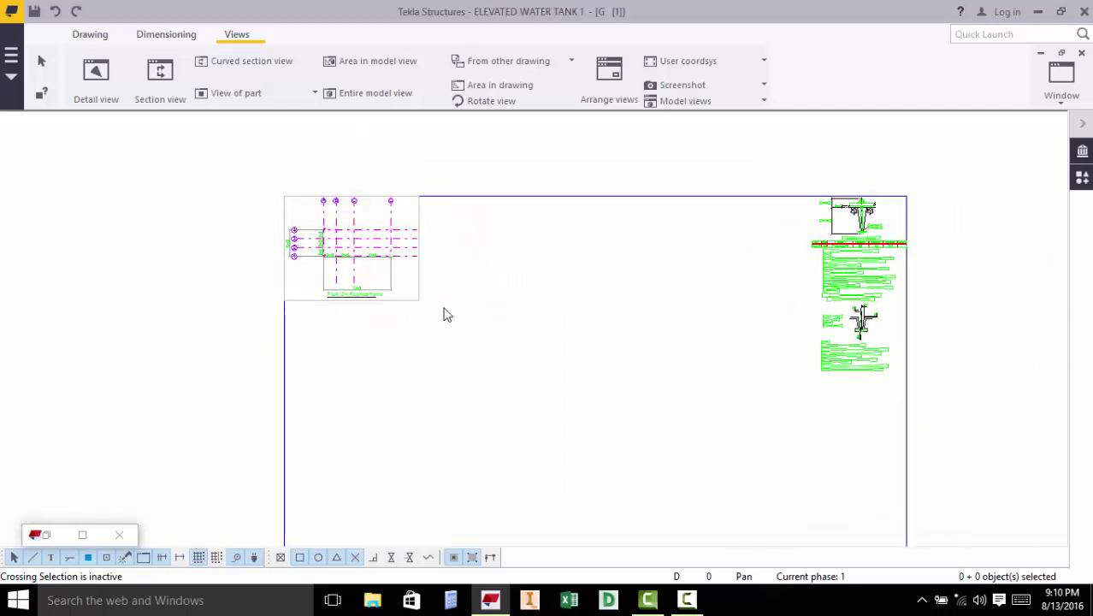
{"action": "scroll", "coordinate": [415, 303], "scroll_direction": "up", "scroll_amount": 2}
{"action": "left_click", "coordinate": [417, 307]}
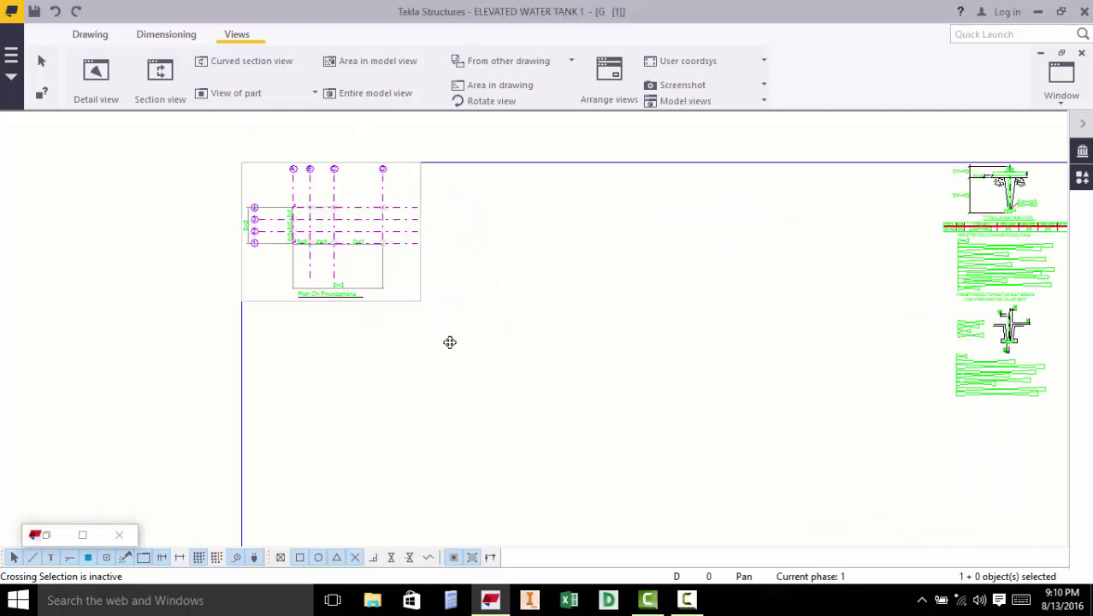
{"action": "mouse_move", "coordinate": [450, 342]}
{"action": "left_mouse_down"}
{"action": "mouse_move", "coordinate": [486, 438]}
{"action": "mouse_move", "coordinate": [522, 482]}
{"action": "left_mouse_up"}
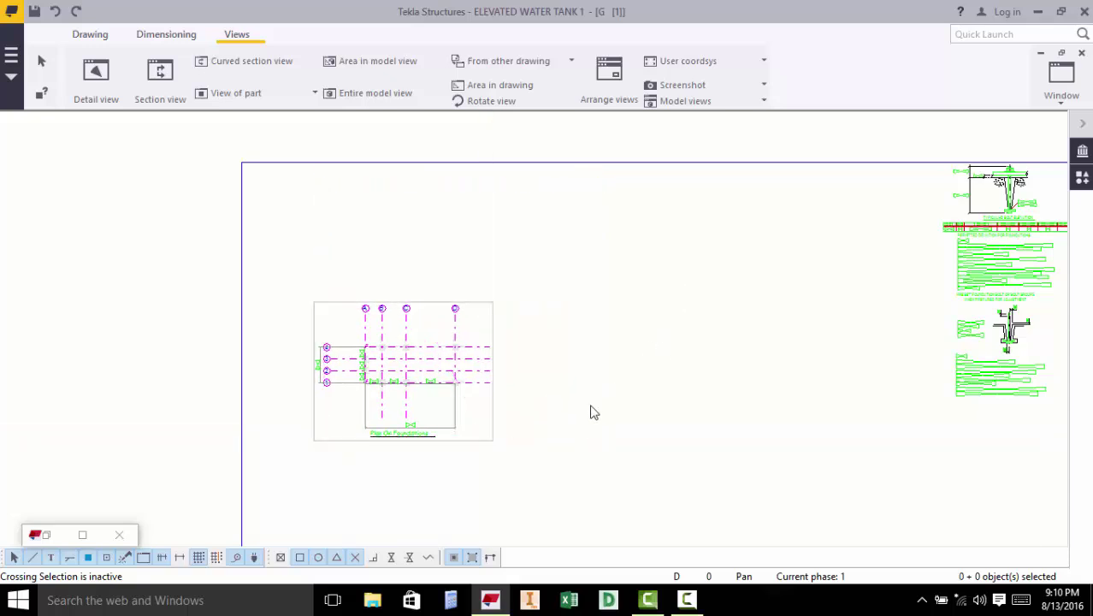
- Start a section view on the foundation plan, with the cut plane running from grid A to grid D just below their labels
{"action": "scroll", "coordinate": [436, 470], "scroll_direction": "up", "scroll_amount": 1}
{"action": "scroll", "coordinate": [417, 370], "scroll_direction": "up", "scroll_amount": 1}
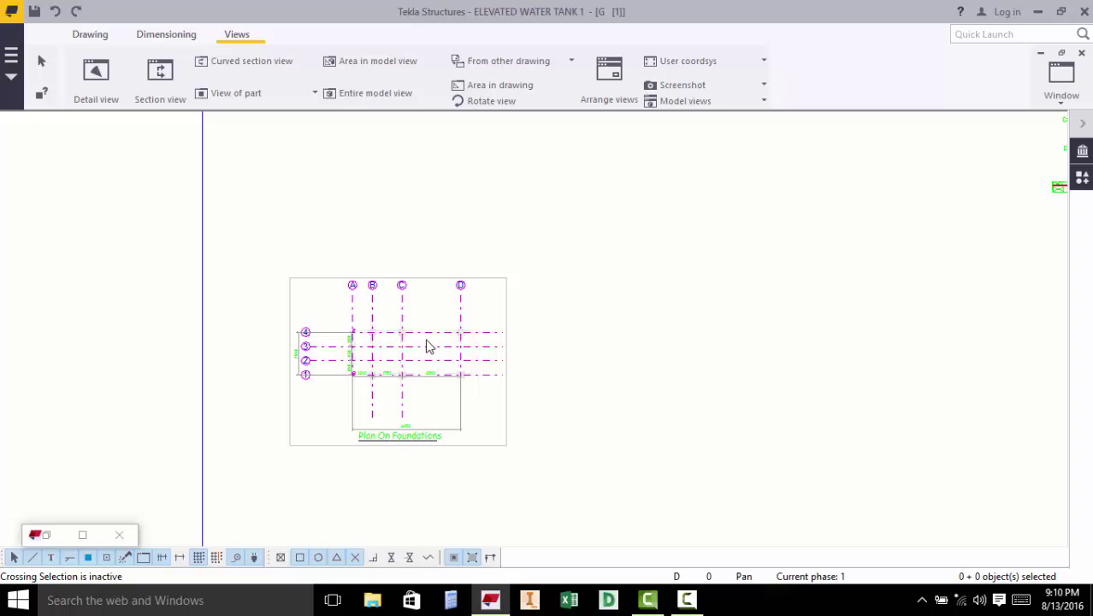
{"action": "left_click", "coordinate": [168, 80]}
{"action": "scroll", "coordinate": [371, 307], "scroll_direction": "up", "scroll_amount": 5}
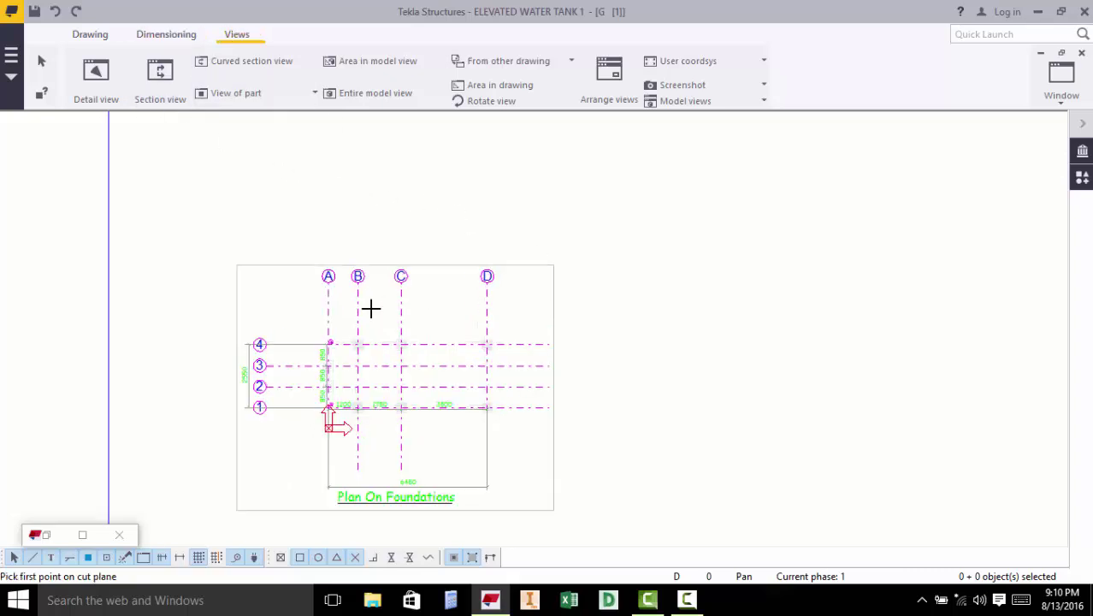
{"action": "scroll", "coordinate": [333, 282], "scroll_direction": "up", "scroll_amount": 5}
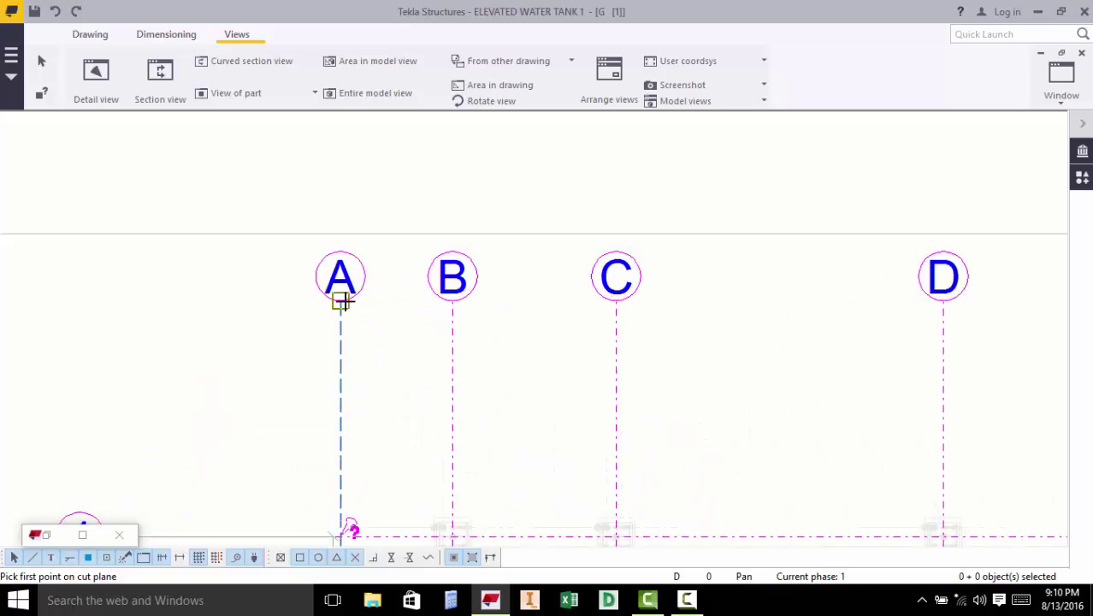
{"action": "left_click", "coordinate": [342, 299]}
{"action": "scroll", "coordinate": [629, 359], "scroll_direction": "down", "scroll_amount": 1}
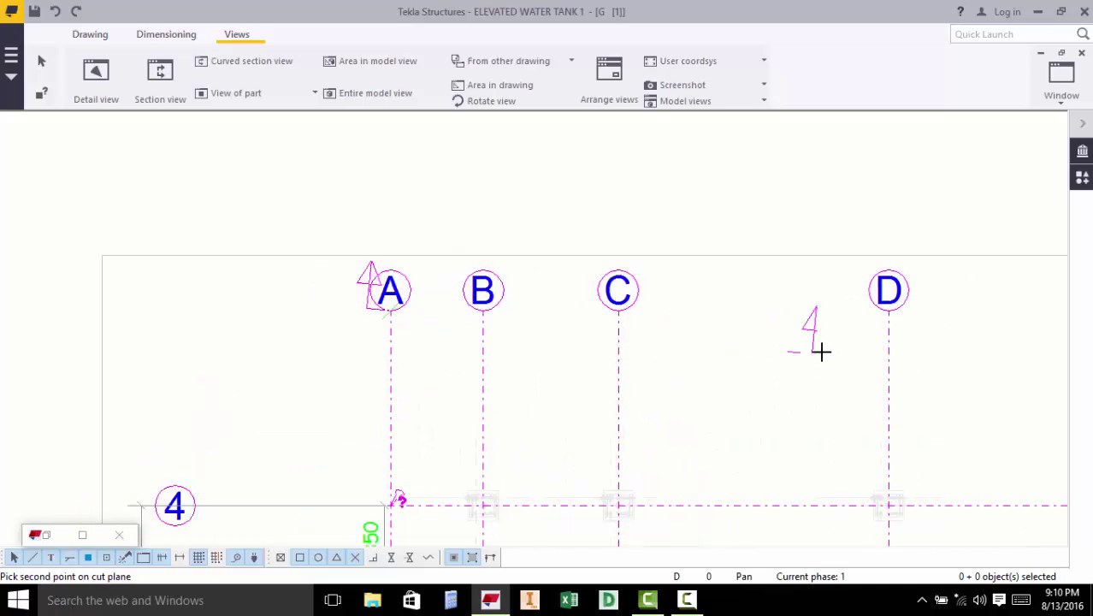
{"action": "left_click", "coordinate": [888, 310]}
- Define the section's cut box around the whole plan, past grids A, D and 1, and place the section view over the plan's lower part
{"action": "scroll", "coordinate": [599, 282], "scroll_direction": "down", "scroll_amount": 3}
{"action": "scroll", "coordinate": [607, 295], "scroll_direction": "down", "scroll_amount": 1}
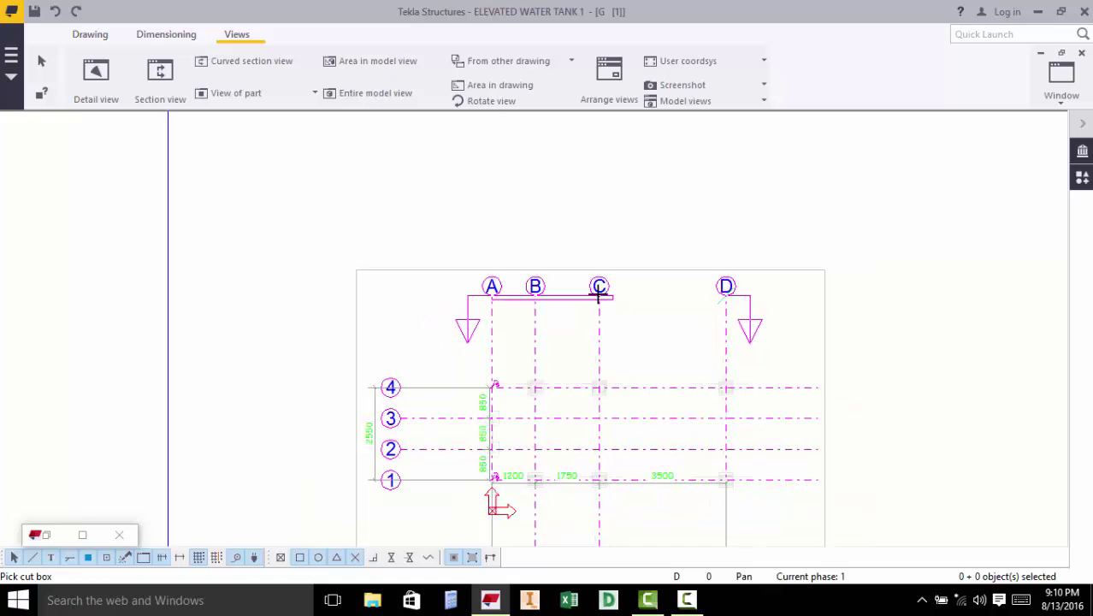
{"action": "scroll", "coordinate": [562, 313], "scroll_direction": "down", "scroll_amount": 1}
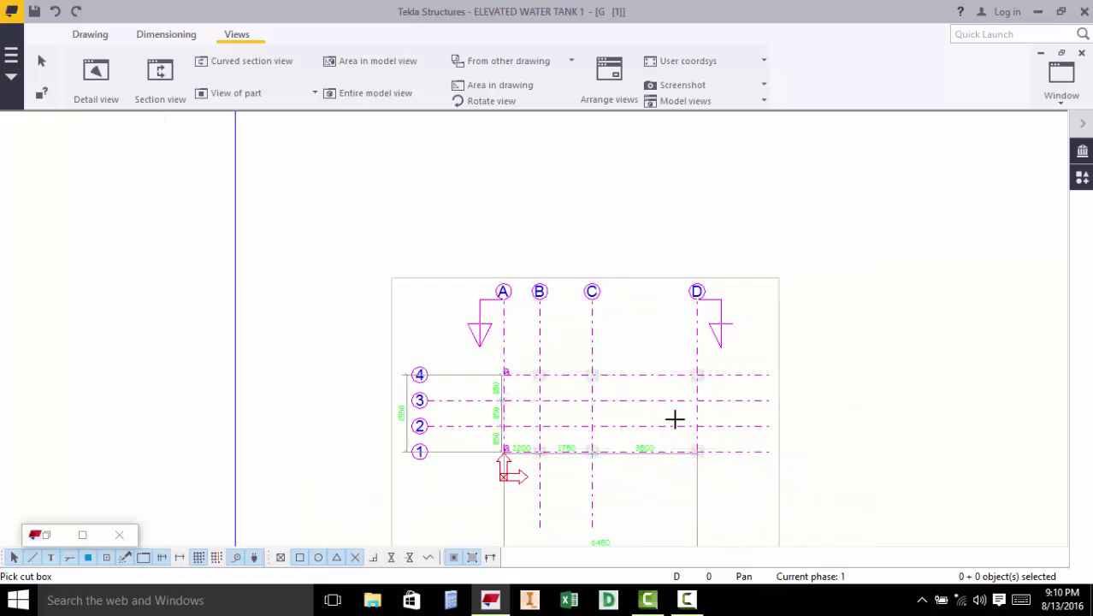
{"action": "scroll", "coordinate": [728, 477], "scroll_direction": "up", "scroll_amount": 1}
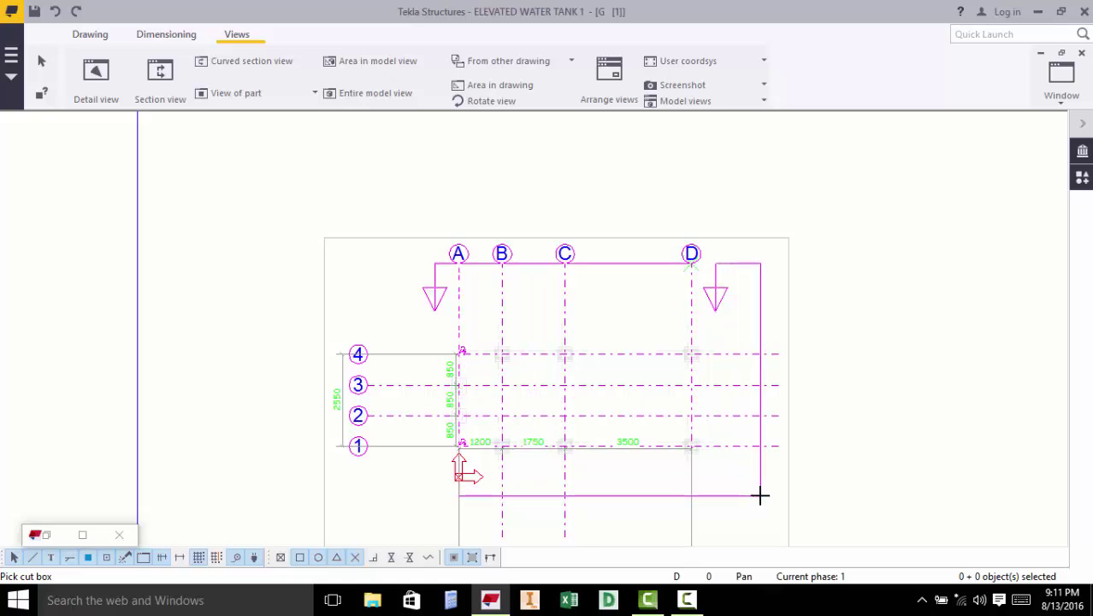
{"action": "left_click", "coordinate": [761, 494]}
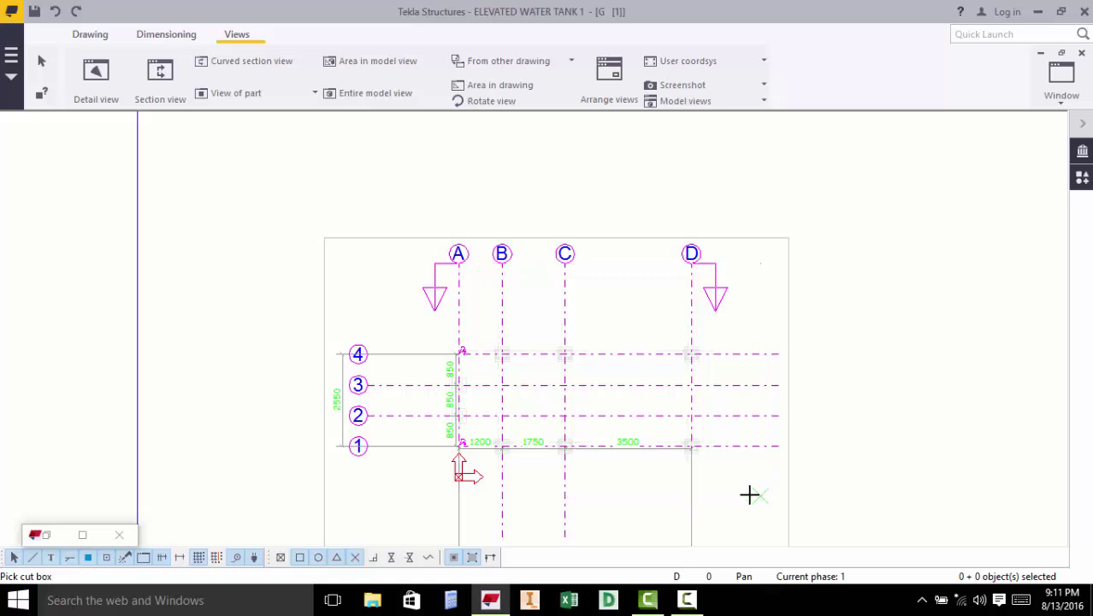
{"action": "left_click", "coordinate": [385, 491]}
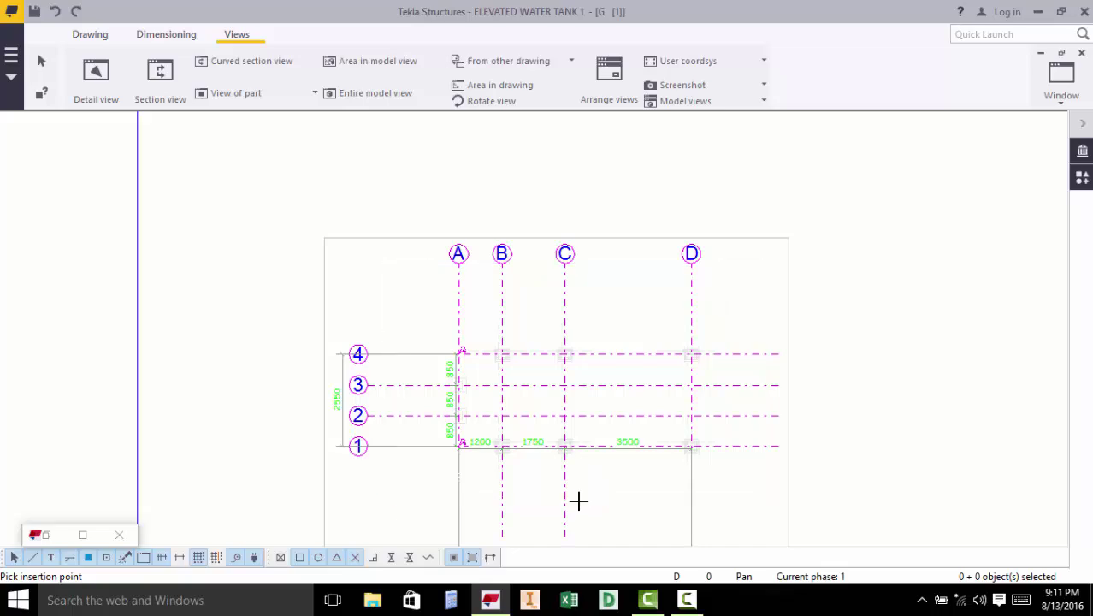
{"action": "left_click", "coordinate": [579, 501]}
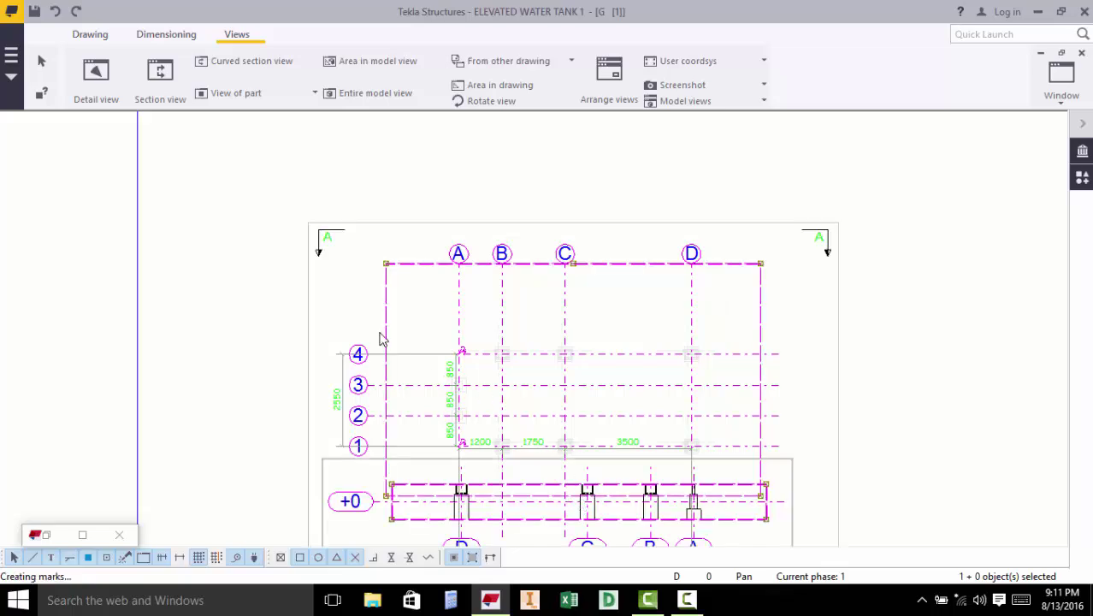
- Move the A-A section view off the foundation plan into the empty sheet area beside and below it
{"action": "scroll", "coordinate": [382, 339], "scroll_direction": "down", "scroll_amount": 3}
{"action": "scroll", "coordinate": [513, 454], "scroll_direction": "up", "scroll_amount": 2}
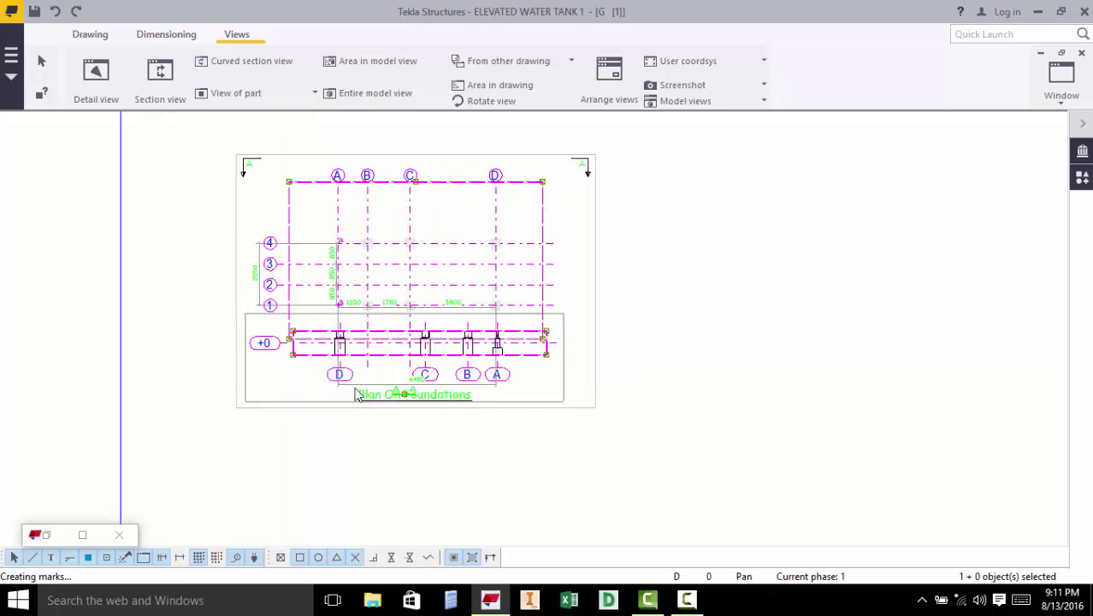
{"action": "scroll", "coordinate": [357, 394], "scroll_direction": "up", "scroll_amount": 3}
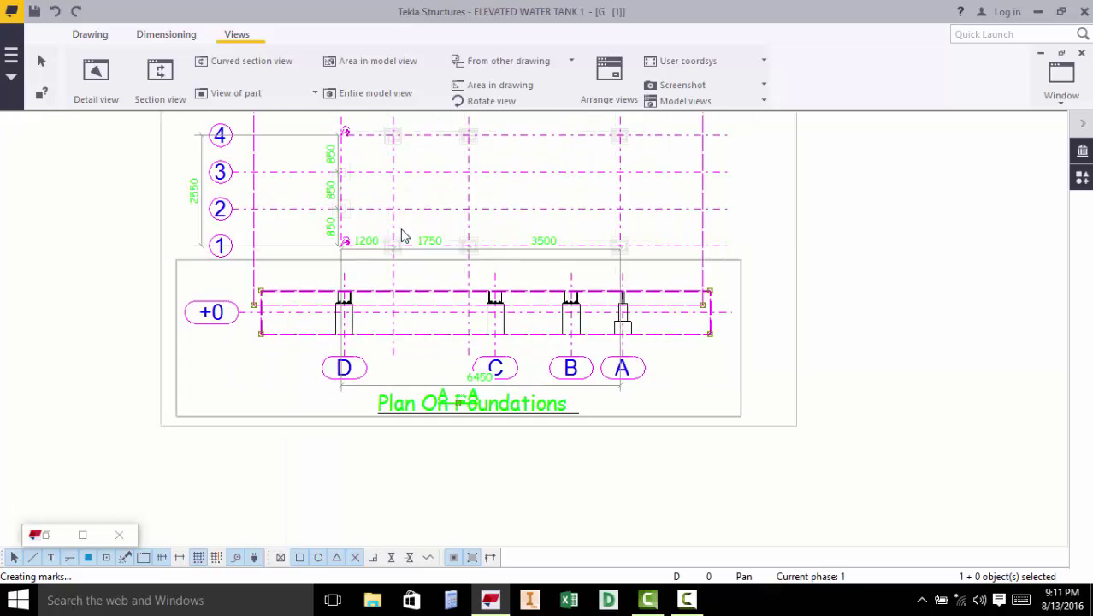
{"action": "scroll", "coordinate": [404, 236], "scroll_direction": "down", "scroll_amount": 2}
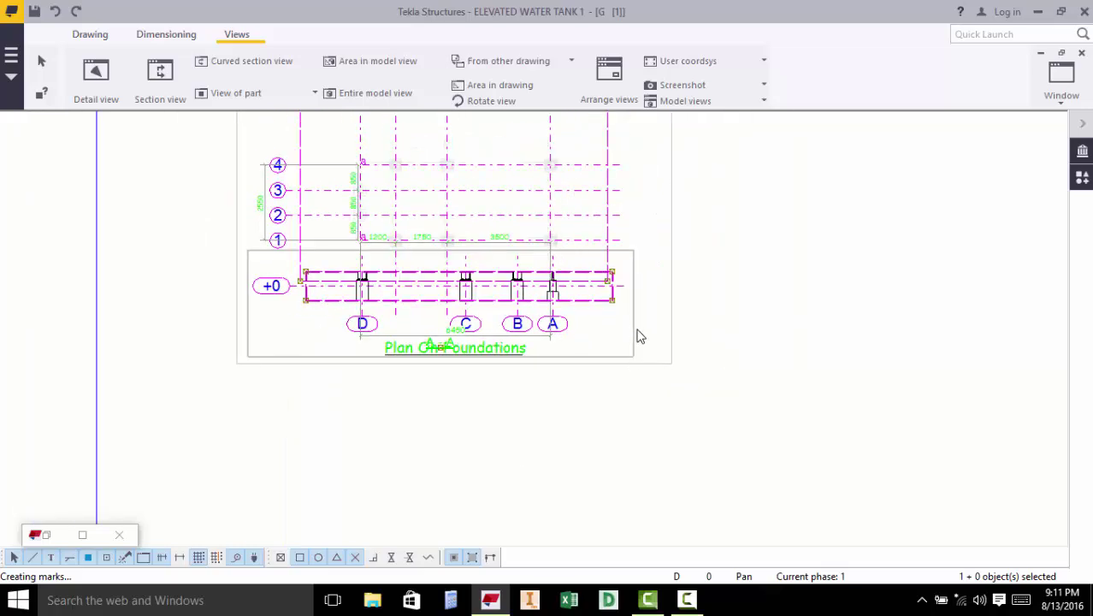
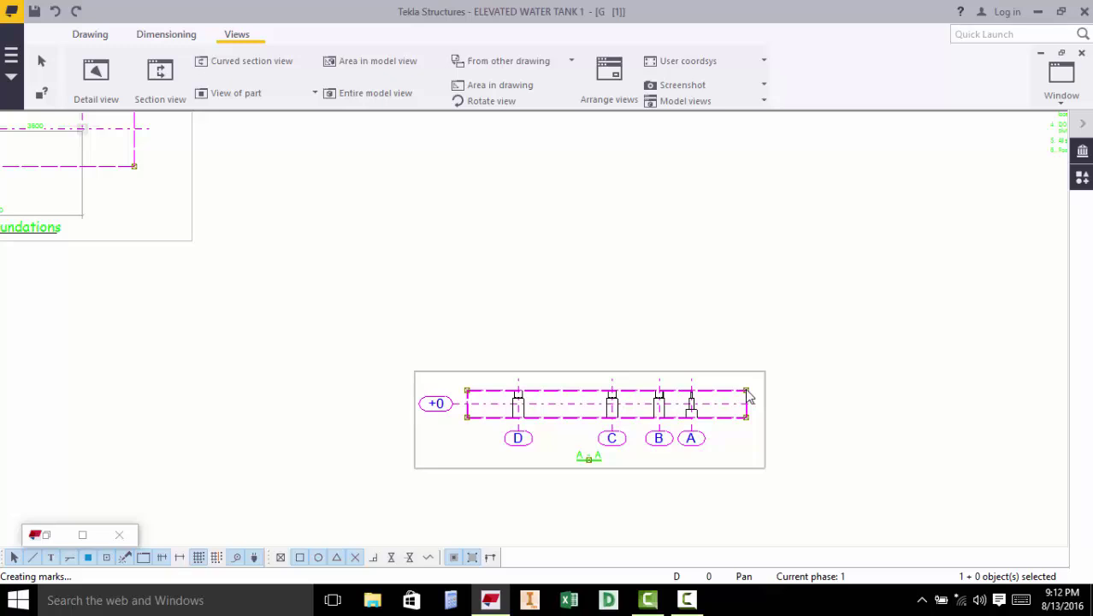
- Extend the upper boundary of section view A-A in stages until it lies above the +19200 level and encloses the tank top
{"action": "left_click_drag", "start_coordinate": [747, 391], "coordinate": [723, 130]}
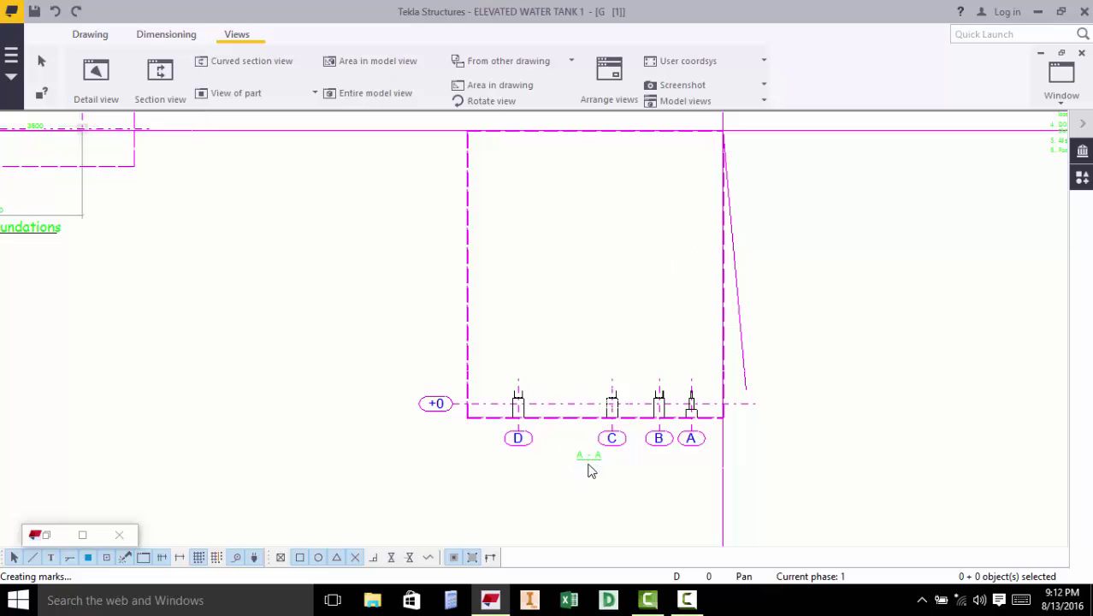
{"action": "scroll", "coordinate": [594, 482], "scroll_direction": "down", "scroll_amount": 3}
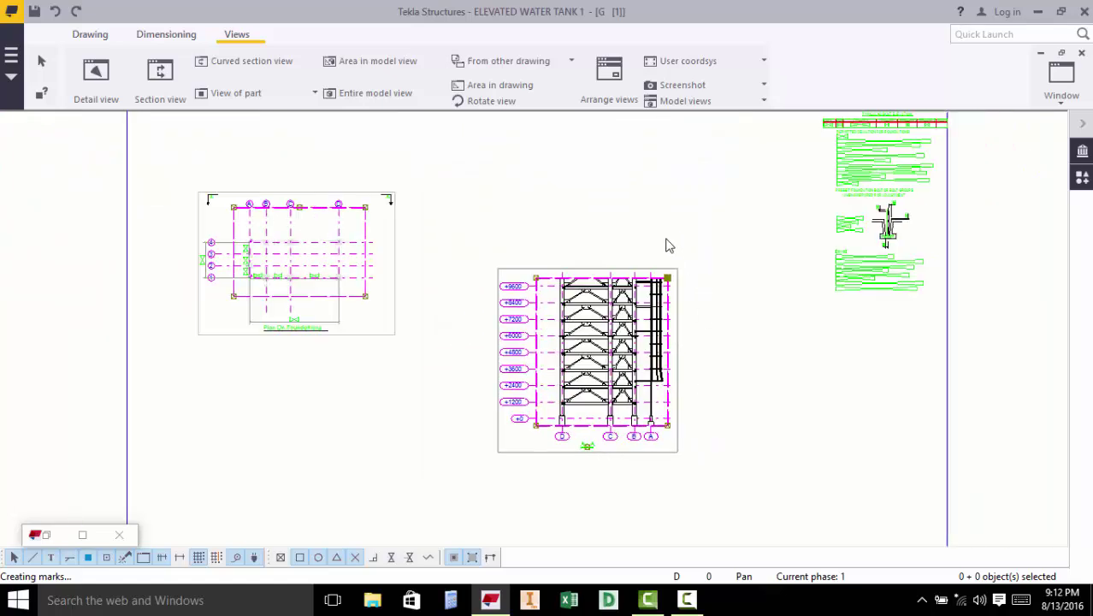
{"action": "scroll", "coordinate": [668, 244], "scroll_direction": "up", "scroll_amount": 3}
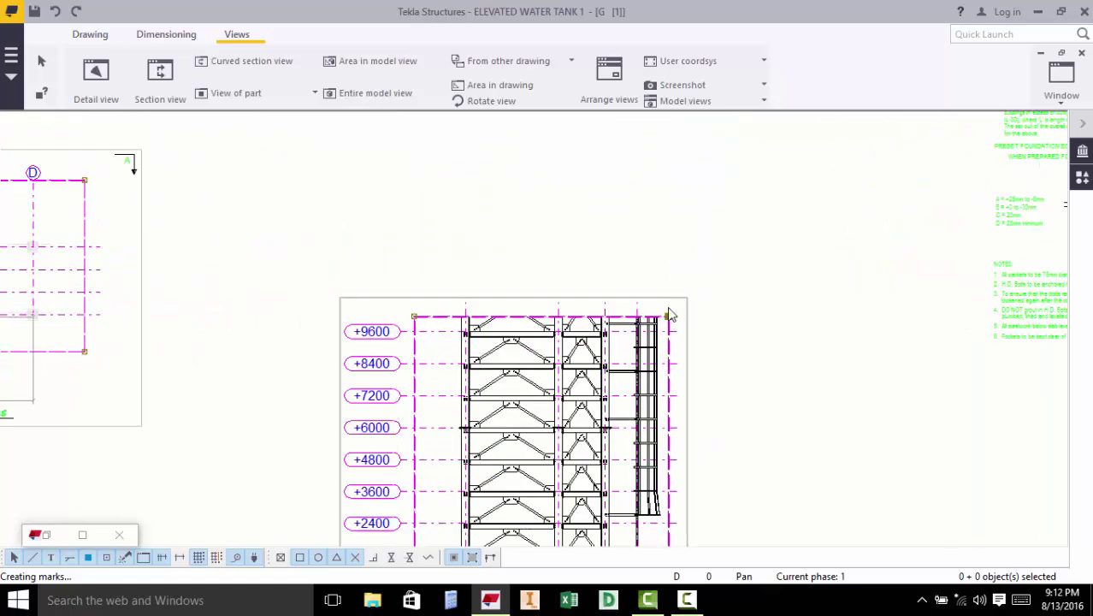
{"action": "left_click_drag", "start_coordinate": [670, 316], "coordinate": [664, 147]}
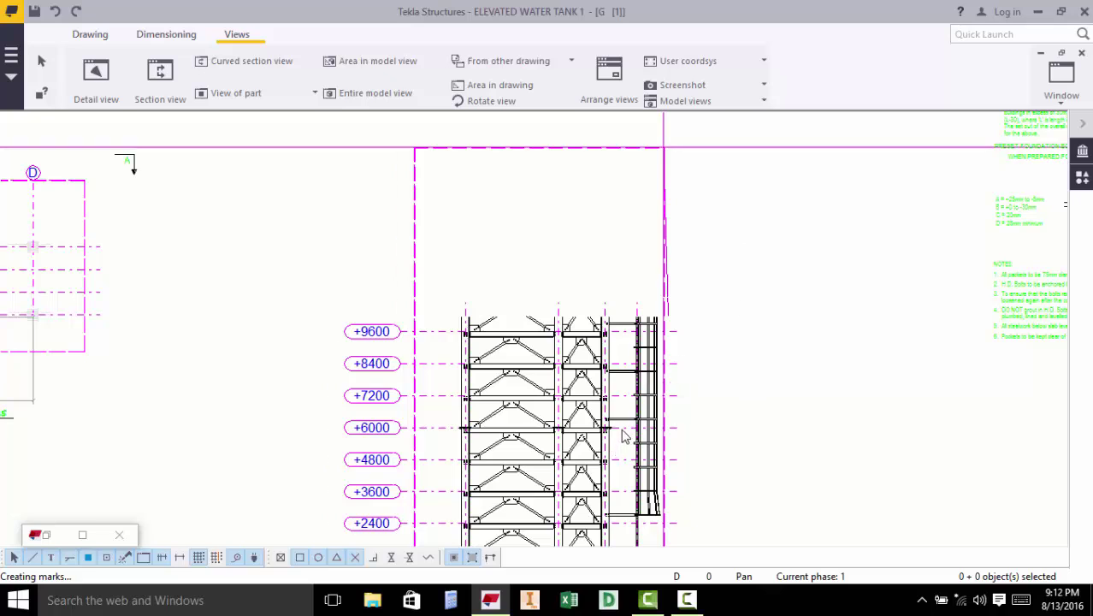
{"action": "scroll", "coordinate": [623, 435], "scroll_direction": "down", "scroll_amount": 3}
{"action": "scroll", "coordinate": [659, 265], "scroll_direction": "up", "scroll_amount": 5}
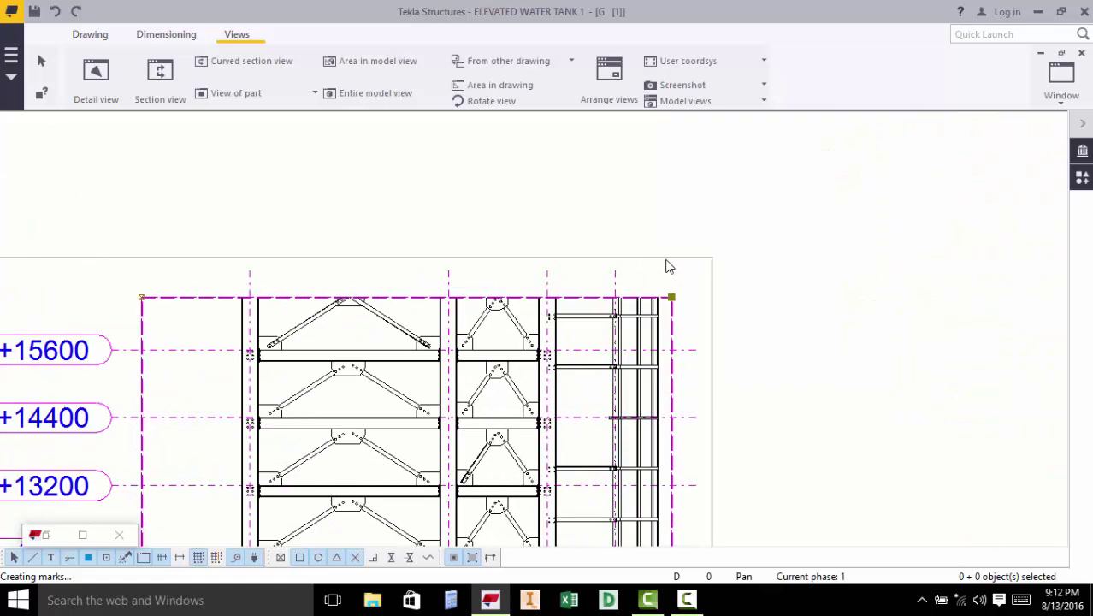
{"action": "left_click_drag", "start_coordinate": [674, 302], "coordinate": [705, 140]}
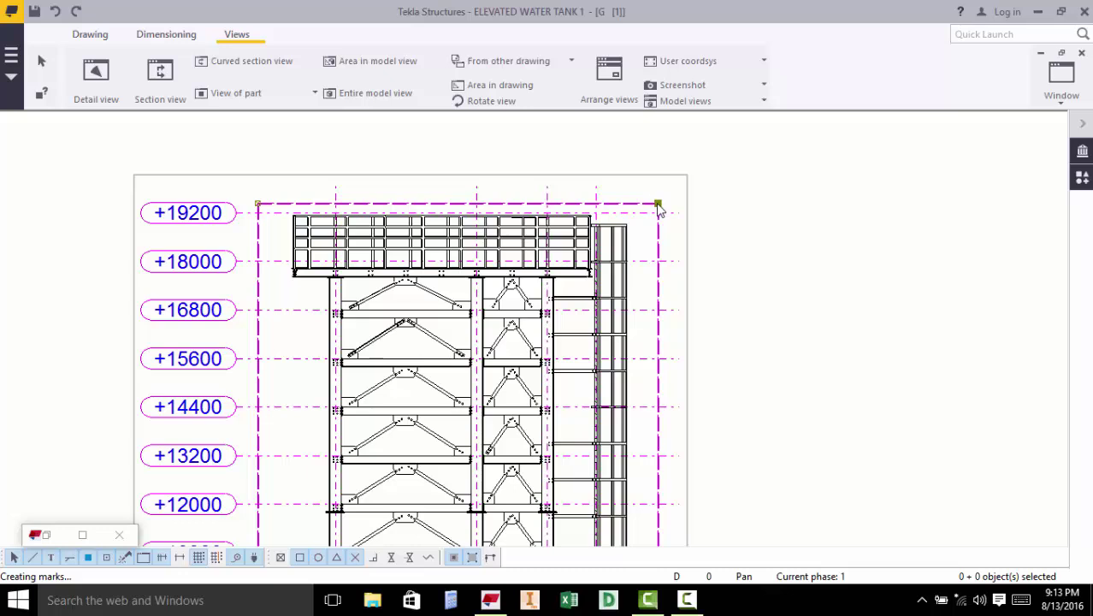
{"action": "left_click_drag", "start_coordinate": [659, 205], "coordinate": [684, 155]}
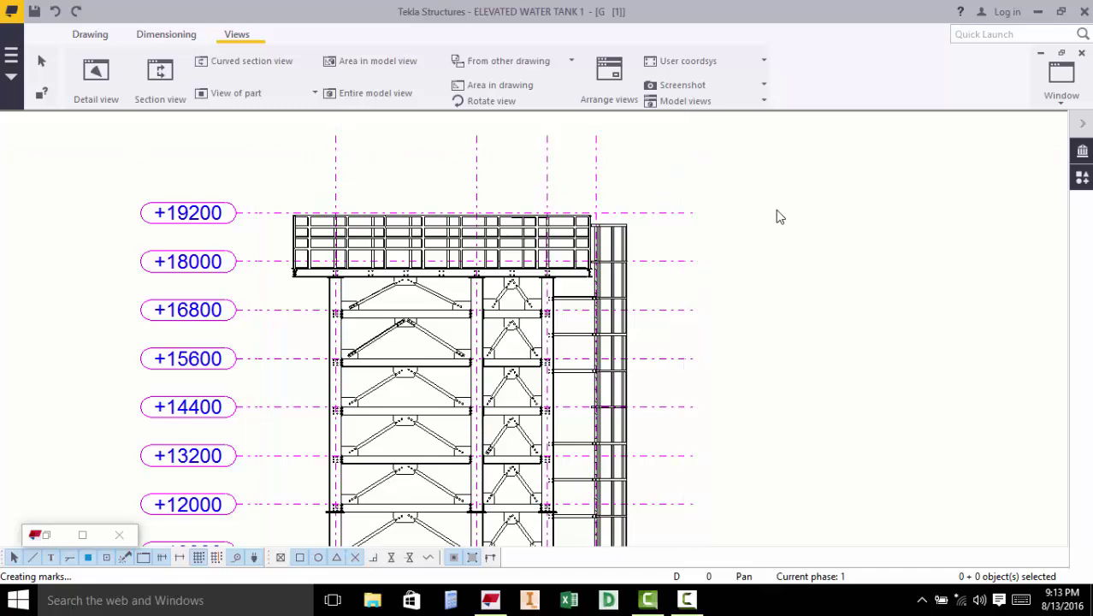
- Extend the lower boundary of section view A-A below the +0 level to include the full column footings
{"action": "scroll", "coordinate": [456, 308], "scroll_direction": "down", "scroll_amount": 6}
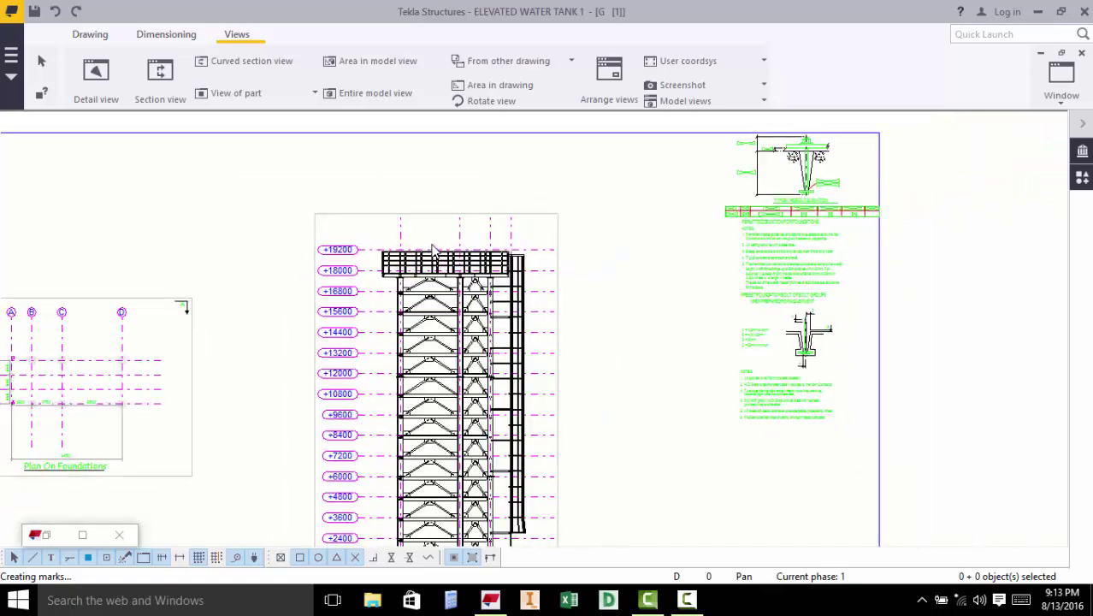
{"action": "scroll", "coordinate": [432, 488], "scroll_direction": "up", "scroll_amount": 5}
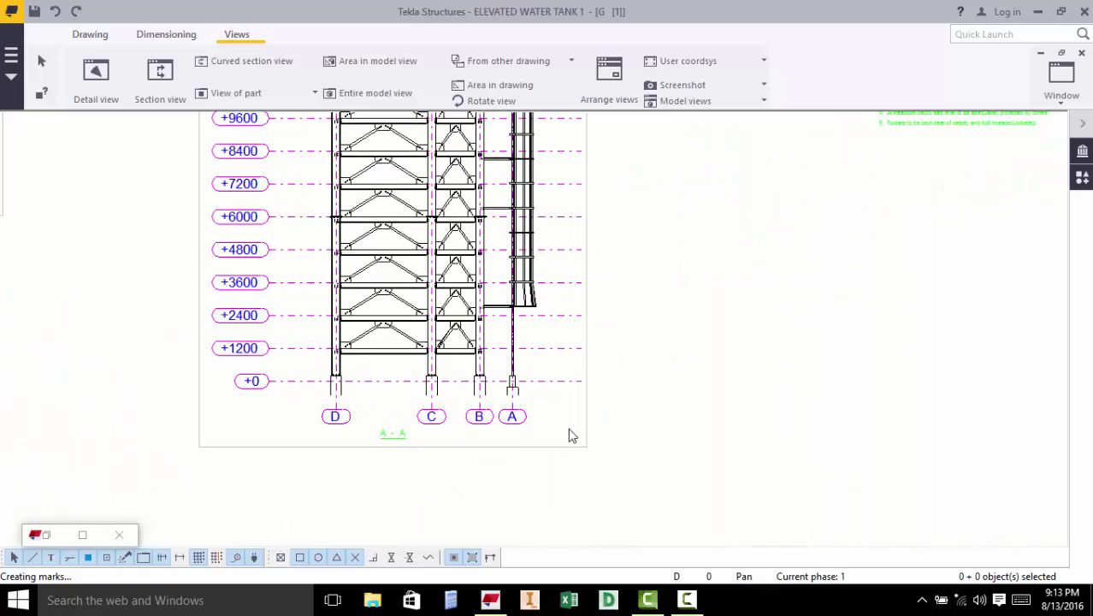
{"action": "left_click", "coordinate": [587, 376]}
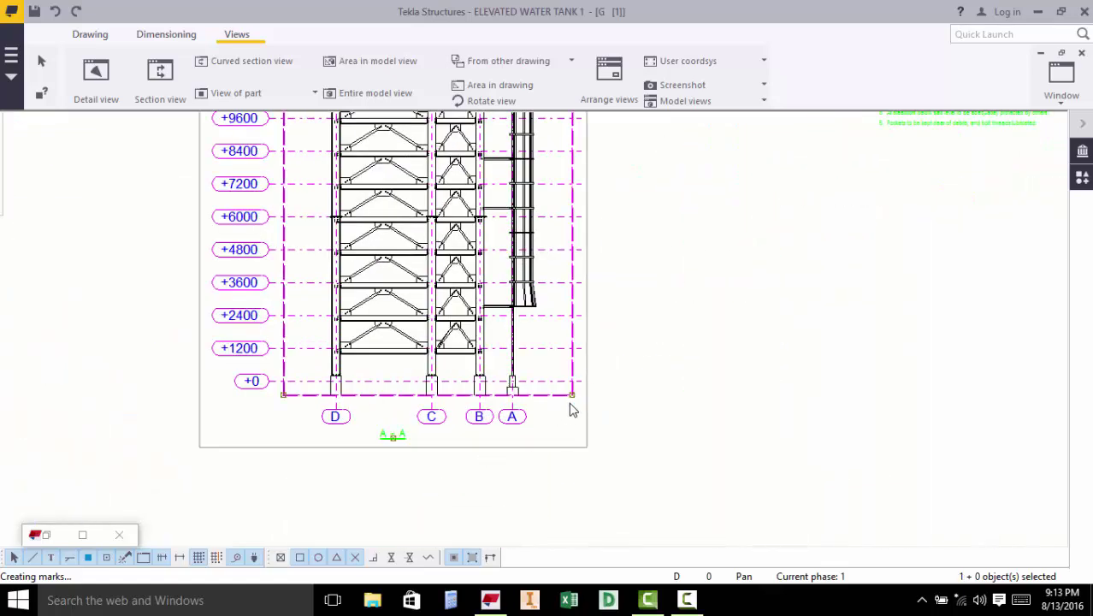
{"action": "left_click_drag", "start_coordinate": [573, 407], "coordinate": [578, 468]}
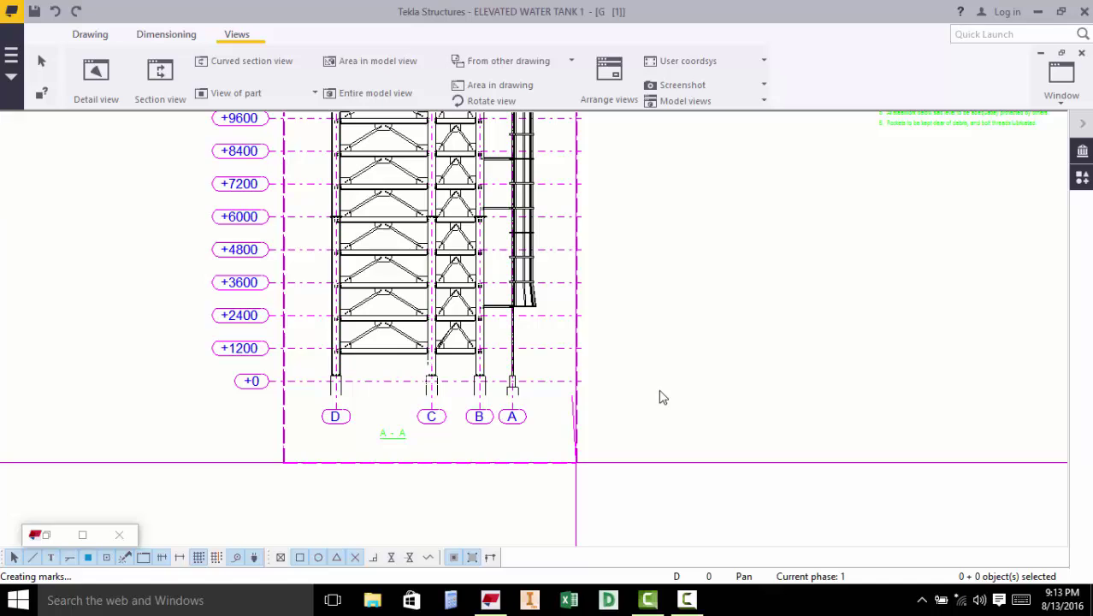
{"action": "scroll", "coordinate": [665, 396], "scroll_direction": "down", "scroll_amount": 3}
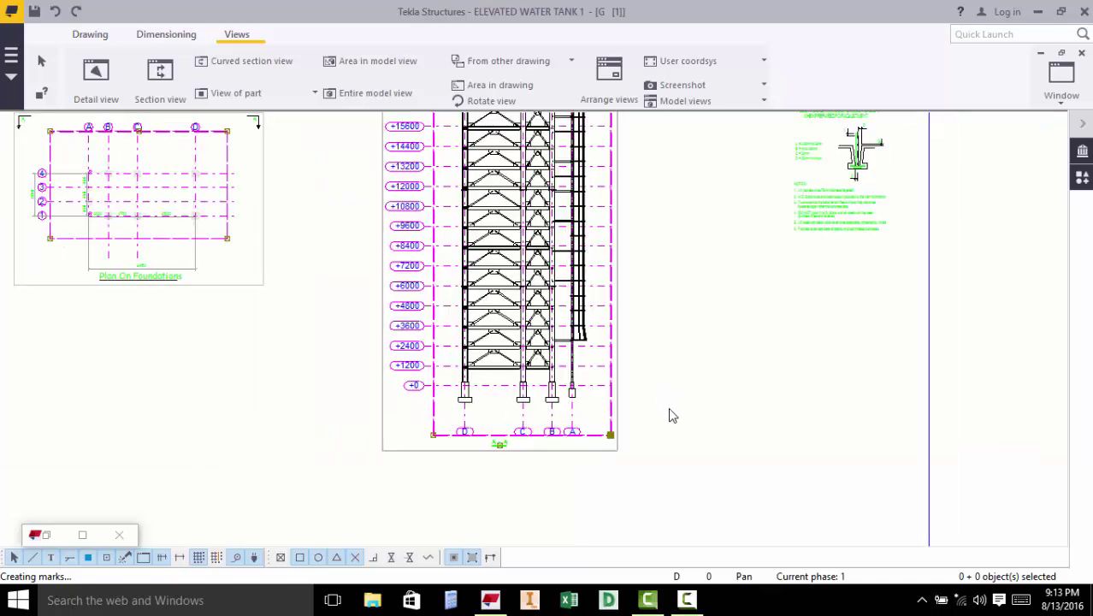
- Examine the foundation plan against section A-A, including the section's level labels and grid lines near the tank top
{"action": "scroll", "coordinate": [211, 170], "scroll_direction": "up", "scroll_amount": 3}
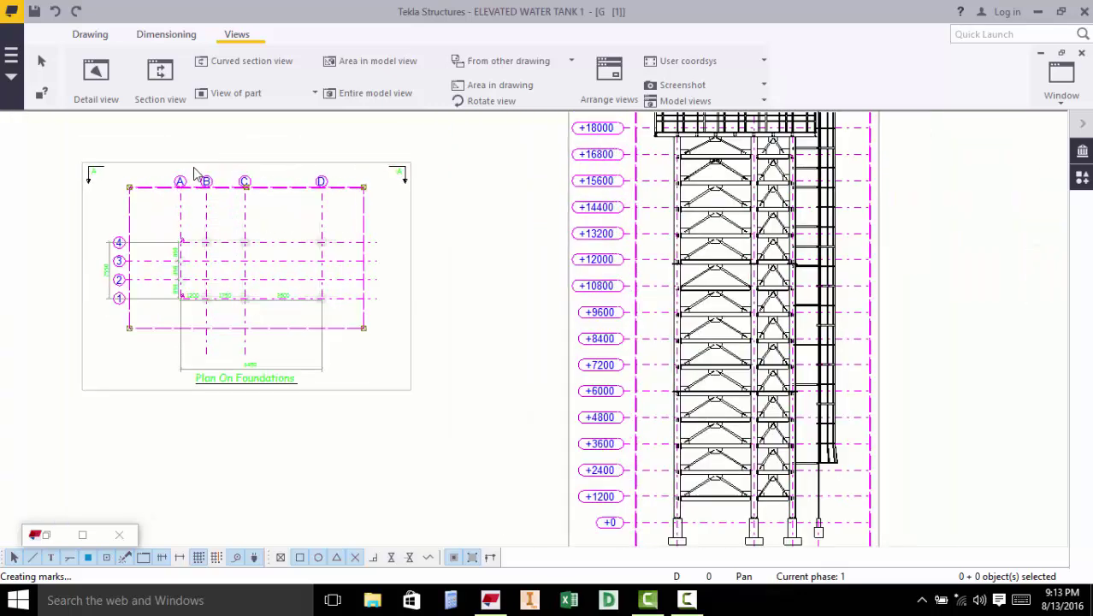
{"action": "scroll", "coordinate": [304, 253], "scroll_direction": "down", "scroll_amount": 3}
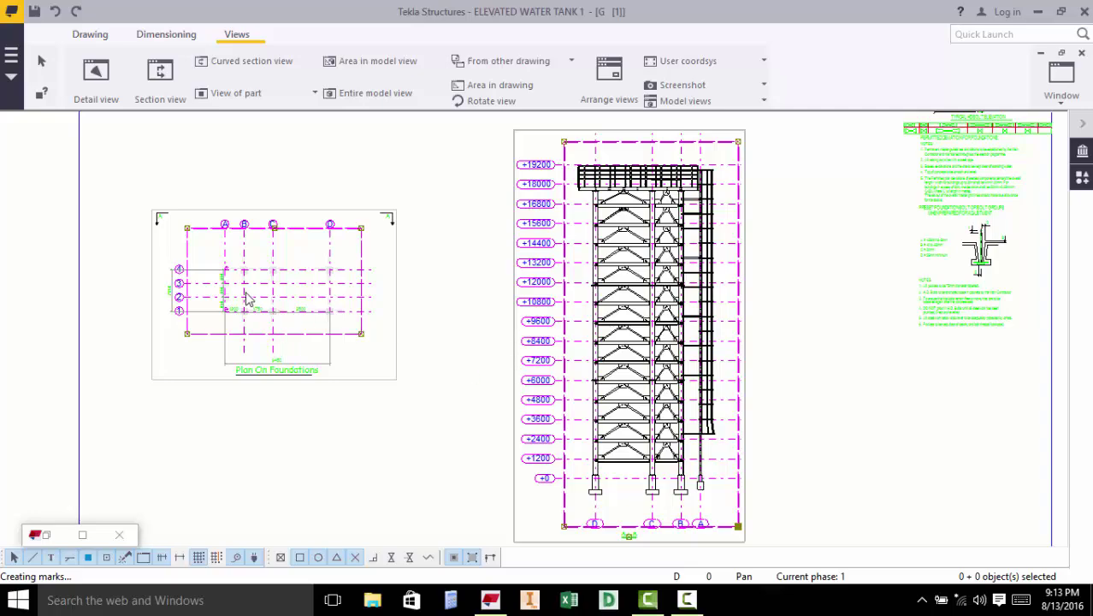
{"action": "scroll", "coordinate": [674, 449], "scroll_direction": "up", "scroll_amount": 3}
{"action": "scroll", "coordinate": [701, 440], "scroll_direction": "down", "scroll_amount": 4}
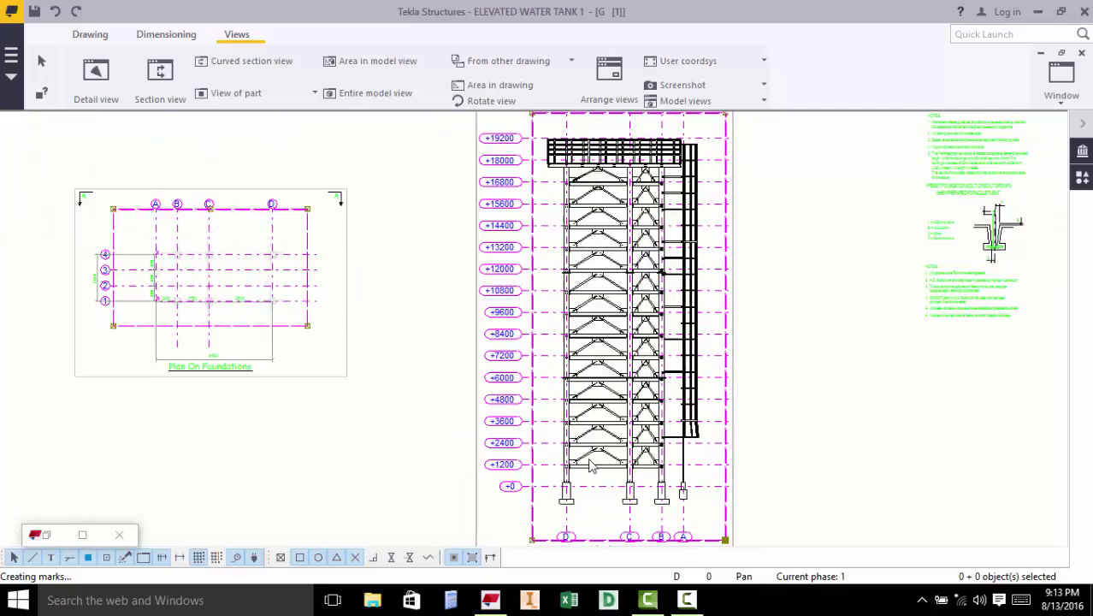
{"action": "scroll", "coordinate": [511, 240], "scroll_direction": "up", "scroll_amount": 3}
{"action": "scroll", "coordinate": [415, 226], "scroll_direction": "up", "scroll_amount": 3}
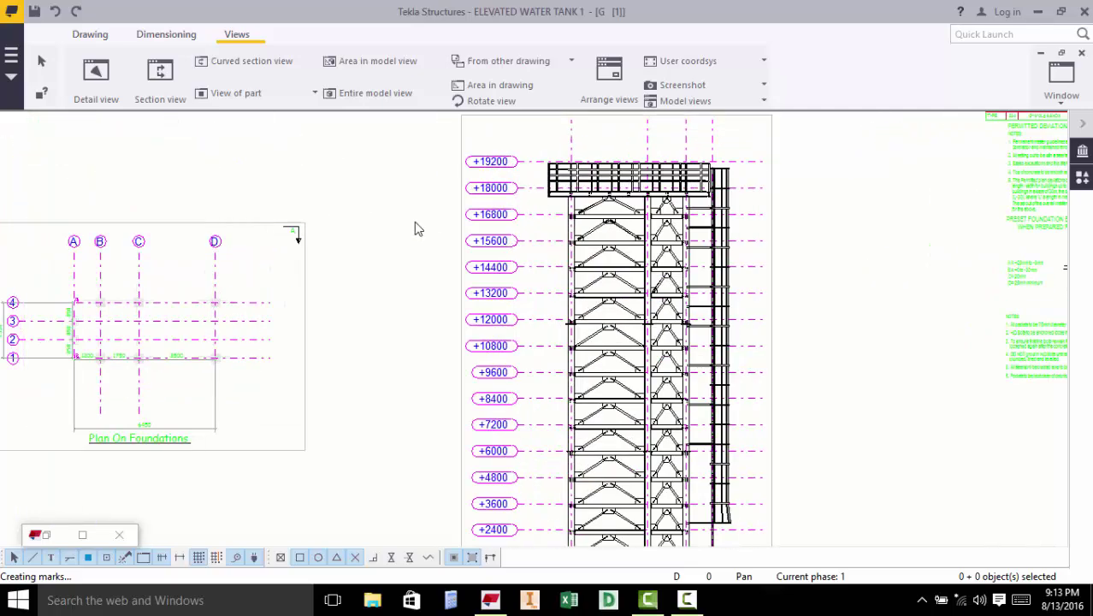
{"action": "scroll", "coordinate": [504, 334], "scroll_direction": "down", "scroll_amount": 1}
{"action": "scroll", "coordinate": [504, 221], "scroll_direction": "down", "scroll_amount": 2}
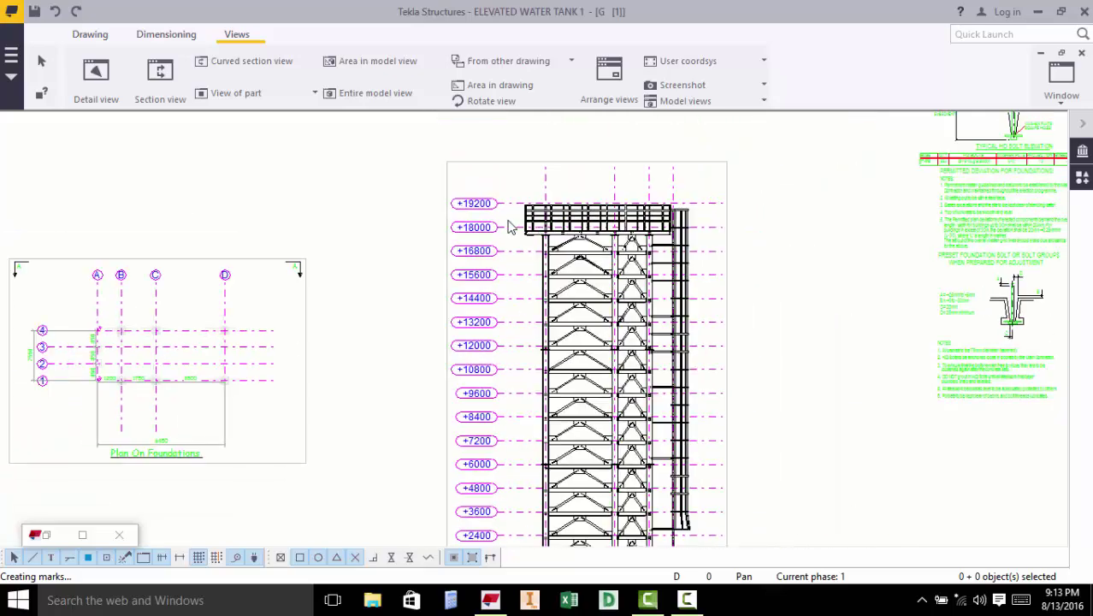
{"action": "scroll", "coordinate": [505, 219], "scroll_direction": "up", "scroll_amount": 3}
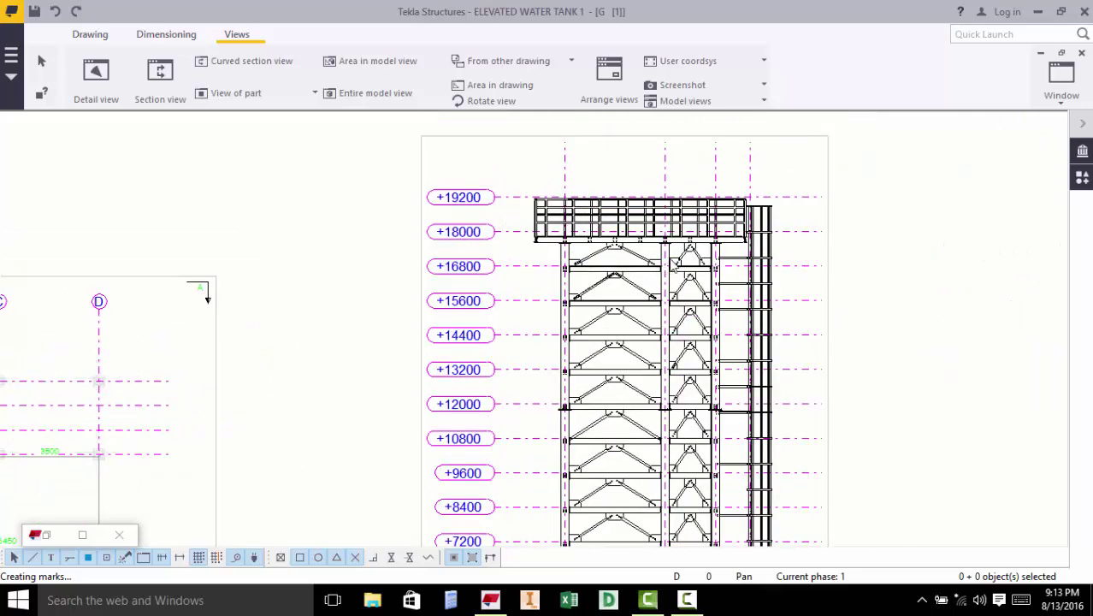
{"action": "scroll", "coordinate": [502, 205], "scroll_direction": "up", "scroll_amount": 5}
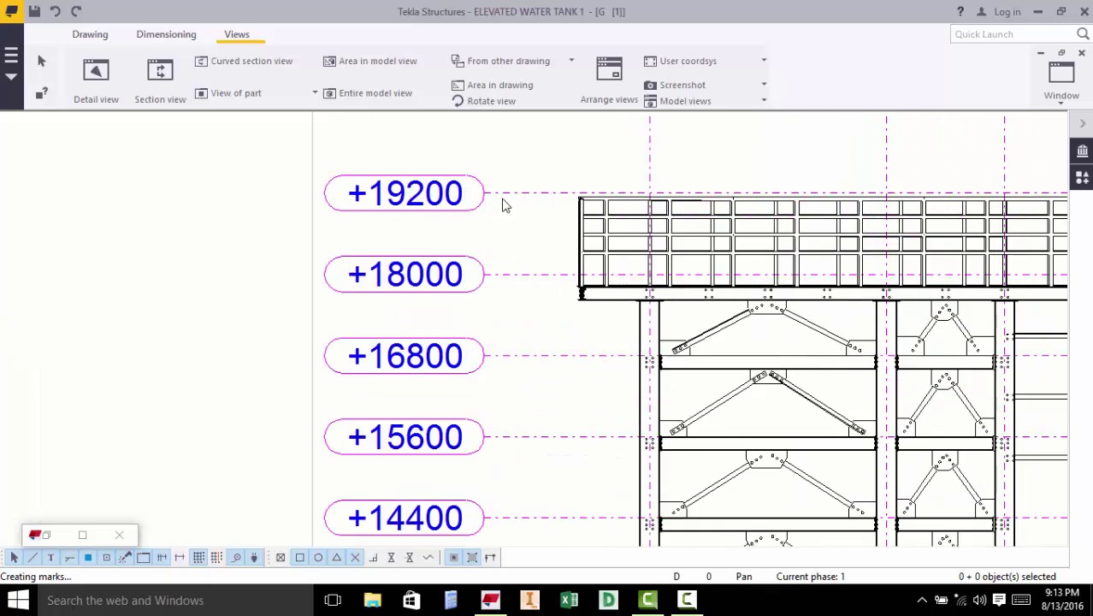
{"action": "scroll", "coordinate": [496, 203], "scroll_direction": "down", "scroll_amount": 2}
{"action": "left_click", "coordinate": [500, 195]}
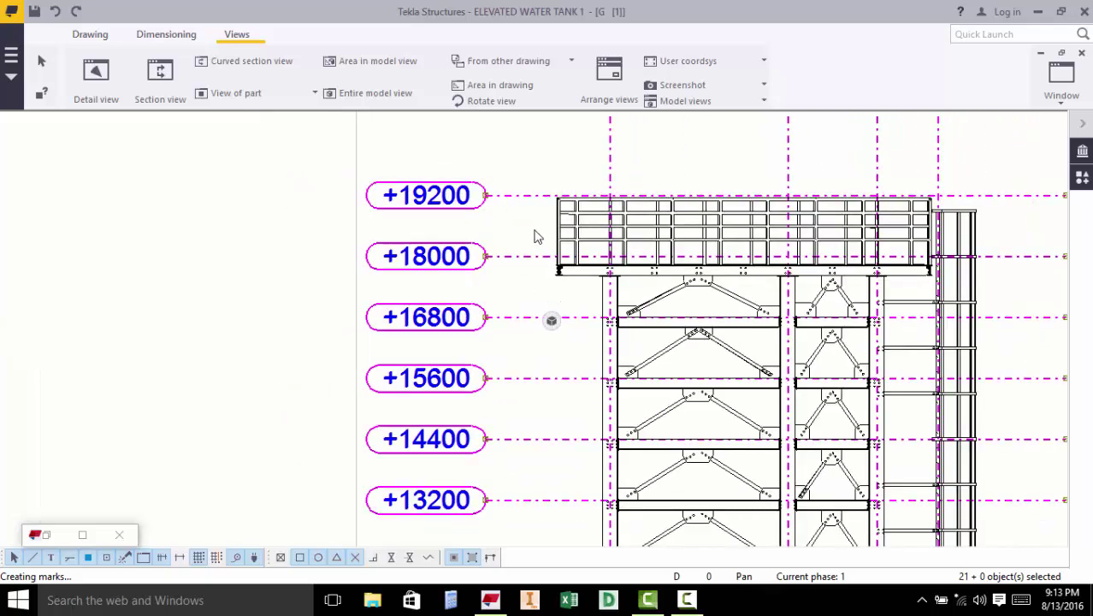
{"action": "left_click", "coordinate": [504, 220]}
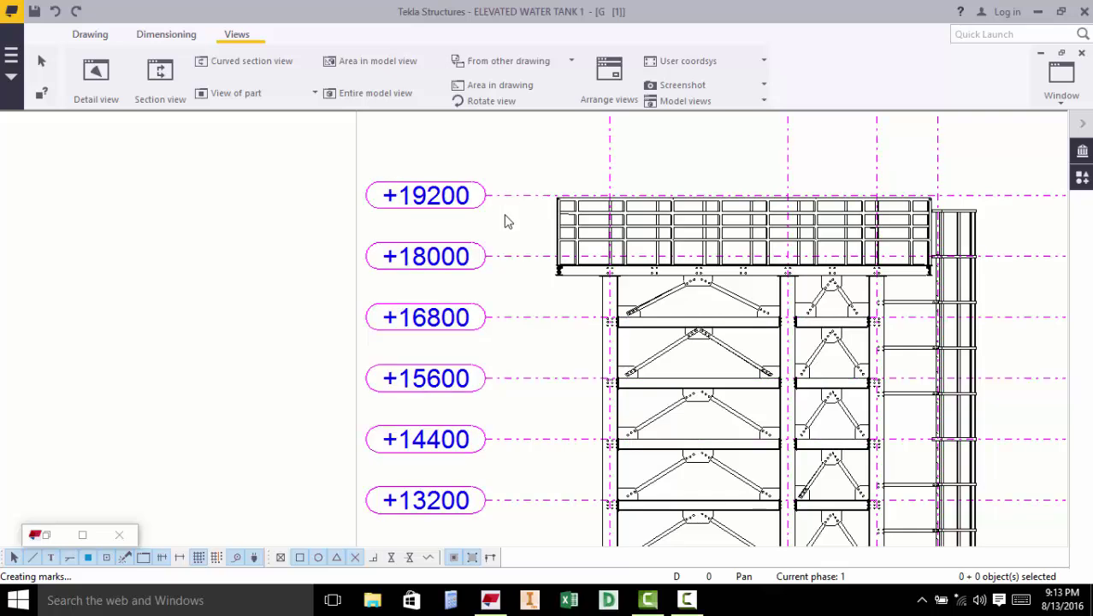
- Turn off the grid label text at the left and bottom ends of section A-A's grid lines
{"action": "double_click", "coordinate": [463, 206]}
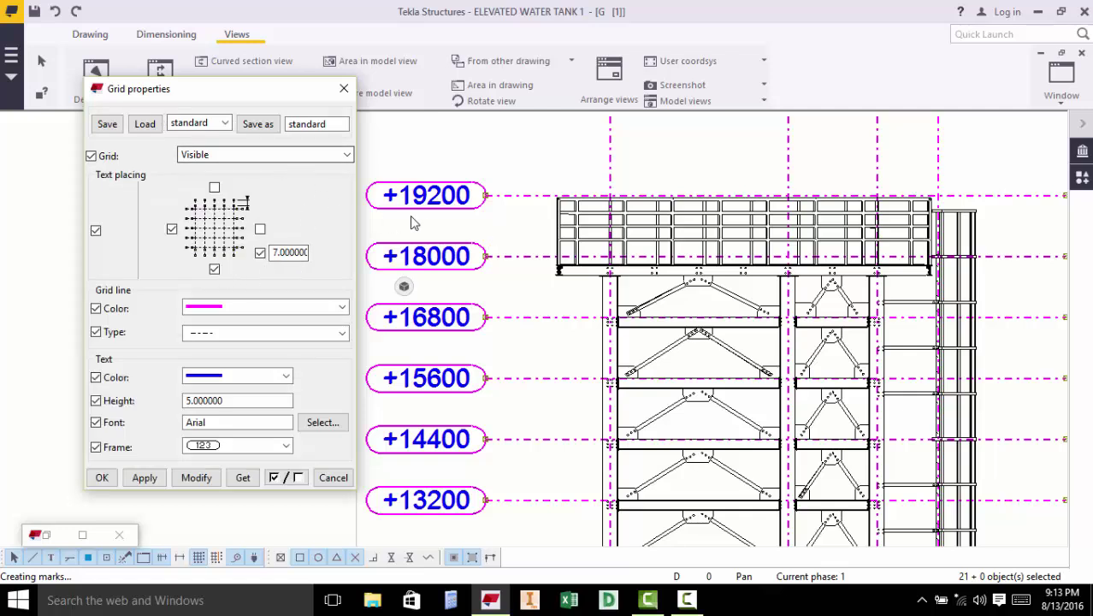
{"action": "left_click", "coordinate": [260, 253]}
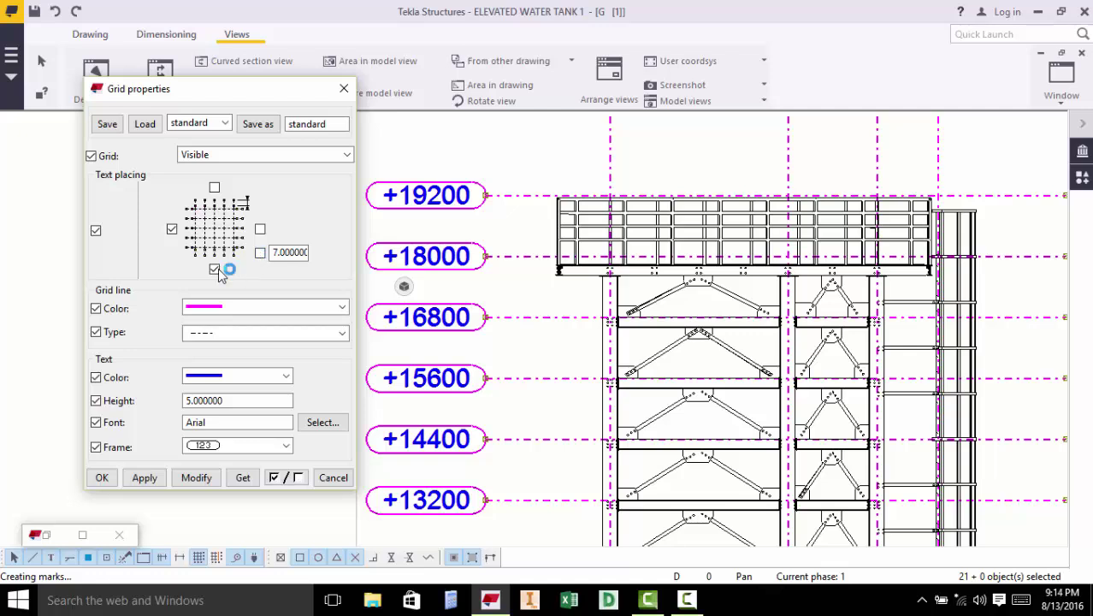
{"action": "left_click", "coordinate": [215, 269]}
{"action": "left_click", "coordinate": [196, 478]}
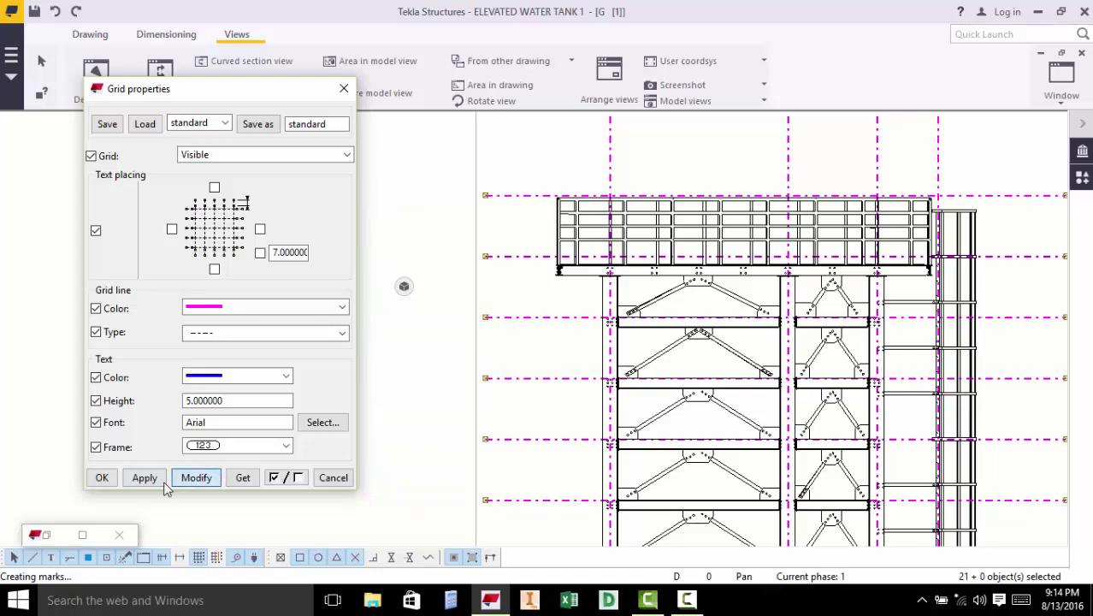
{"action": "left_click", "coordinate": [98, 477]}
- Set both the grid line colour and the grid text colour of section A-A to black
{"action": "scroll", "coordinate": [240, 373], "scroll_direction": "down", "scroll_amount": 2}
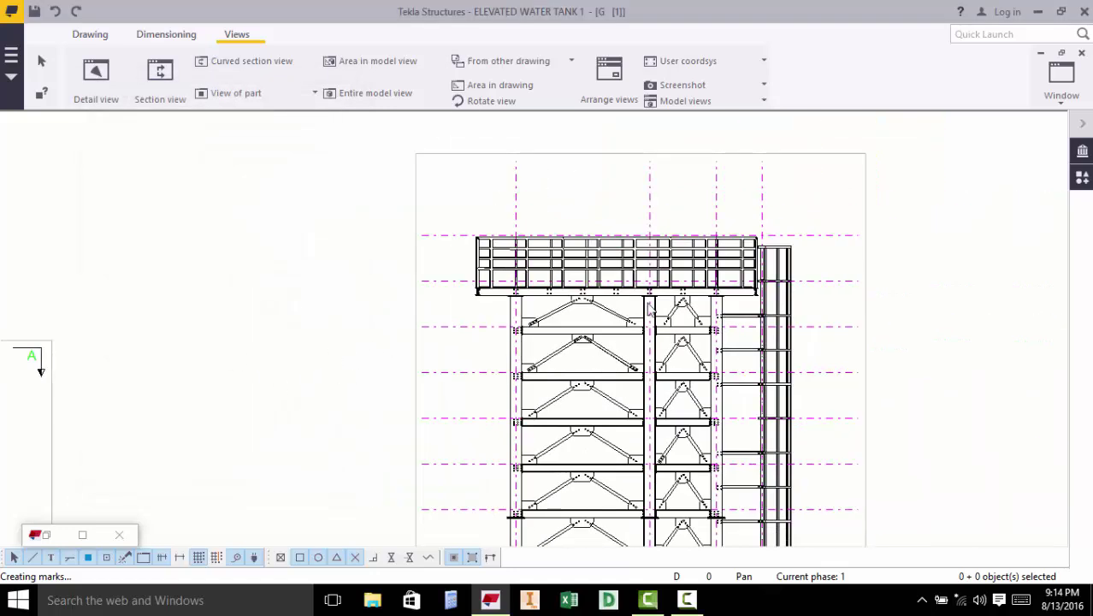
{"action": "scroll", "coordinate": [747, 184], "scroll_direction": "up", "scroll_amount": 5}
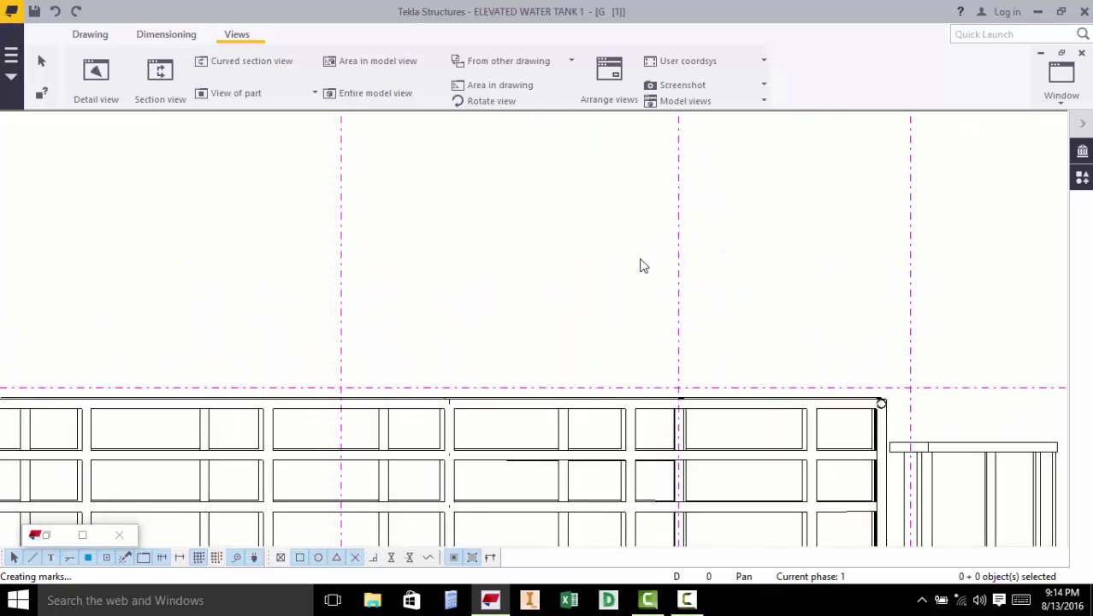
{"action": "scroll", "coordinate": [650, 270], "scroll_direction": "down", "scroll_amount": 3}
{"action": "scroll", "coordinate": [676, 268], "scroll_direction": "up", "scroll_amount": 2}
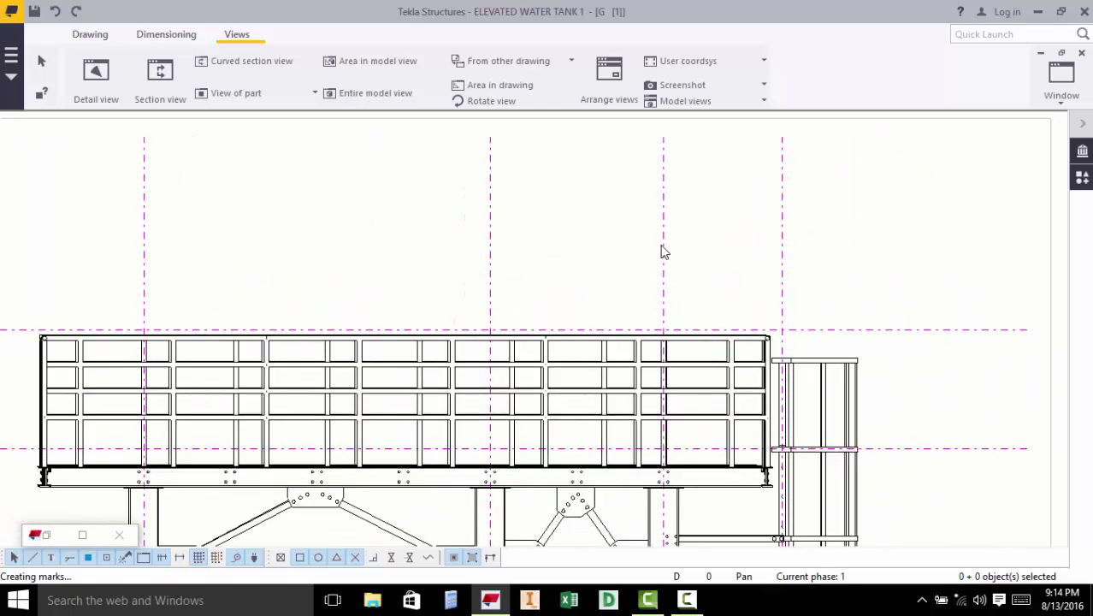
{"action": "double_click", "coordinate": [664, 251]}
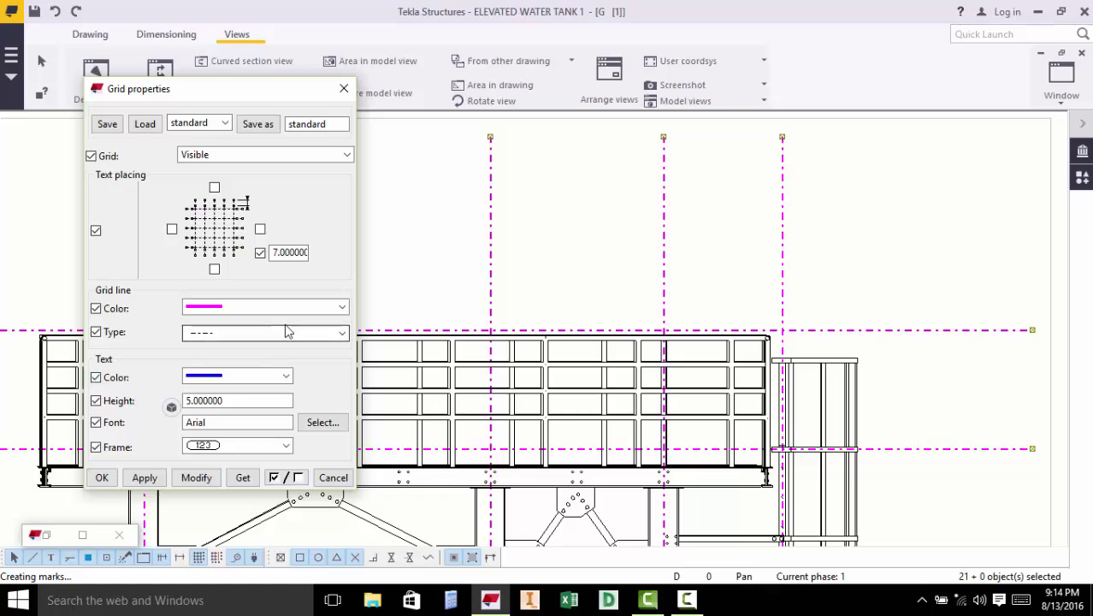
{"action": "left_click_drag", "start_coordinate": [215, 96], "coordinate": [245, 113]}
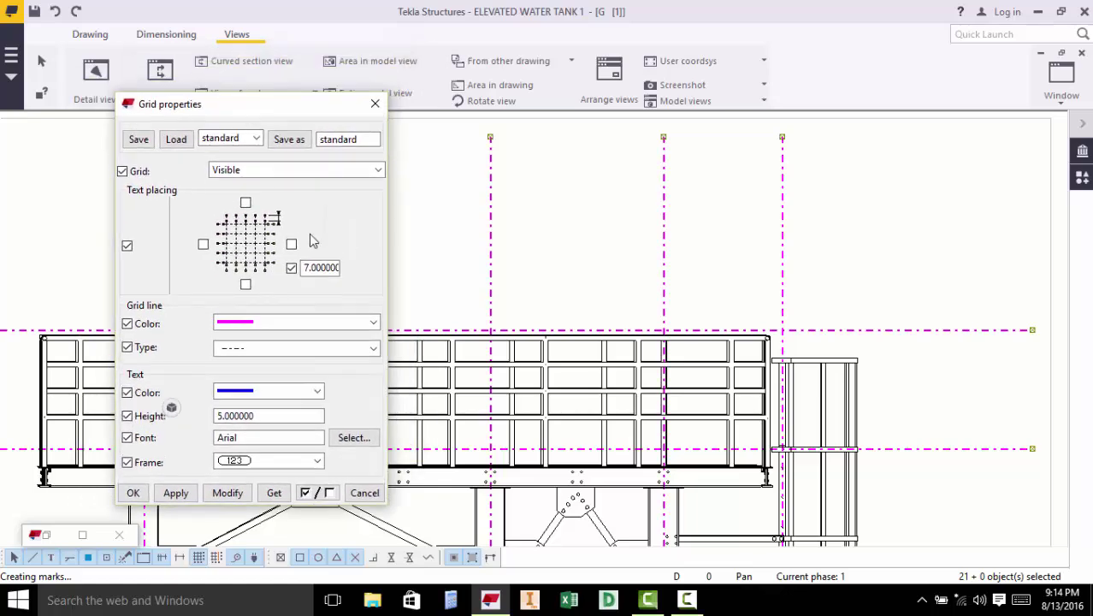
{"action": "left_click", "coordinate": [374, 323]}
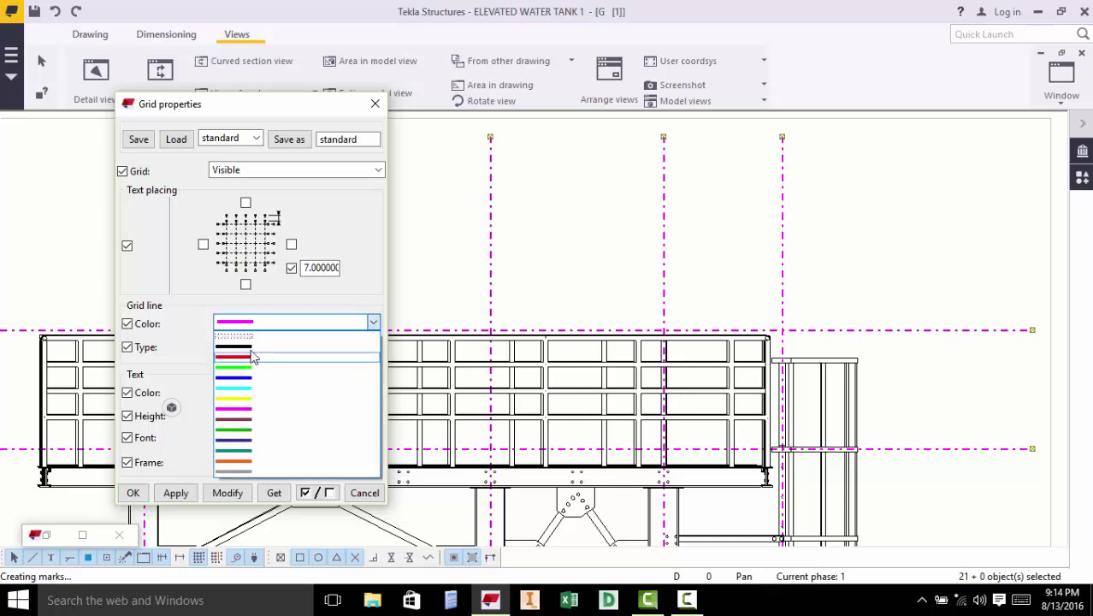
{"action": "left_click", "coordinate": [254, 351]}
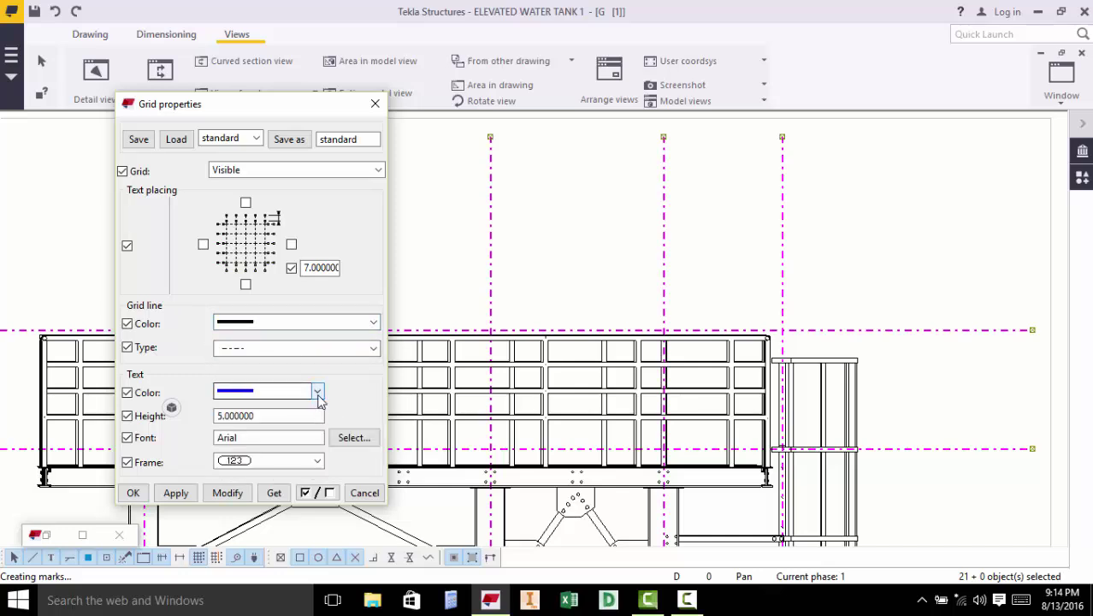
{"action": "left_click", "coordinate": [317, 392]}
{"action": "left_click", "coordinate": [264, 426]}
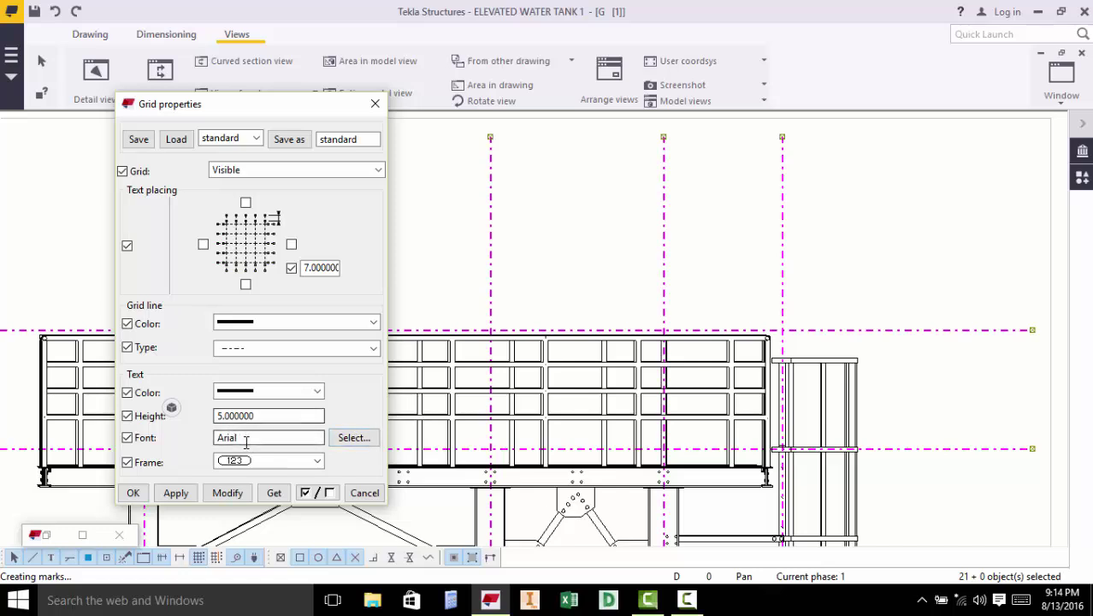
{"action": "left_click", "coordinate": [227, 497]}
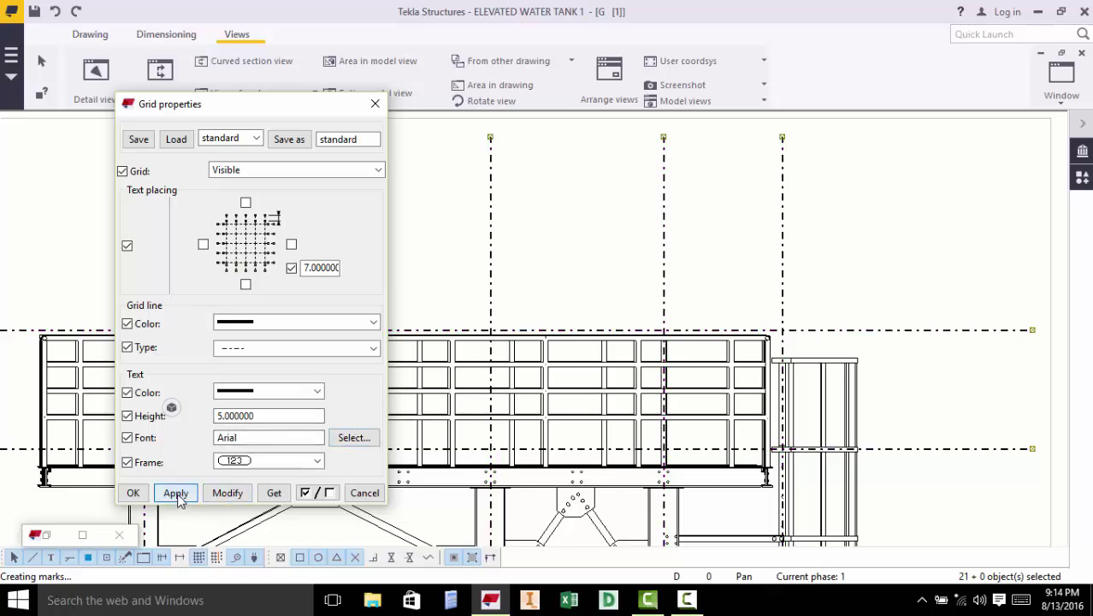
{"action": "left_click", "coordinate": [132, 493]}
{"action": "left_click", "coordinate": [886, 256]}
- Examine section A-A from the tank top down to the column footings
{"action": "scroll", "coordinate": [304, 333], "scroll_direction": "down", "scroll_amount": 2}
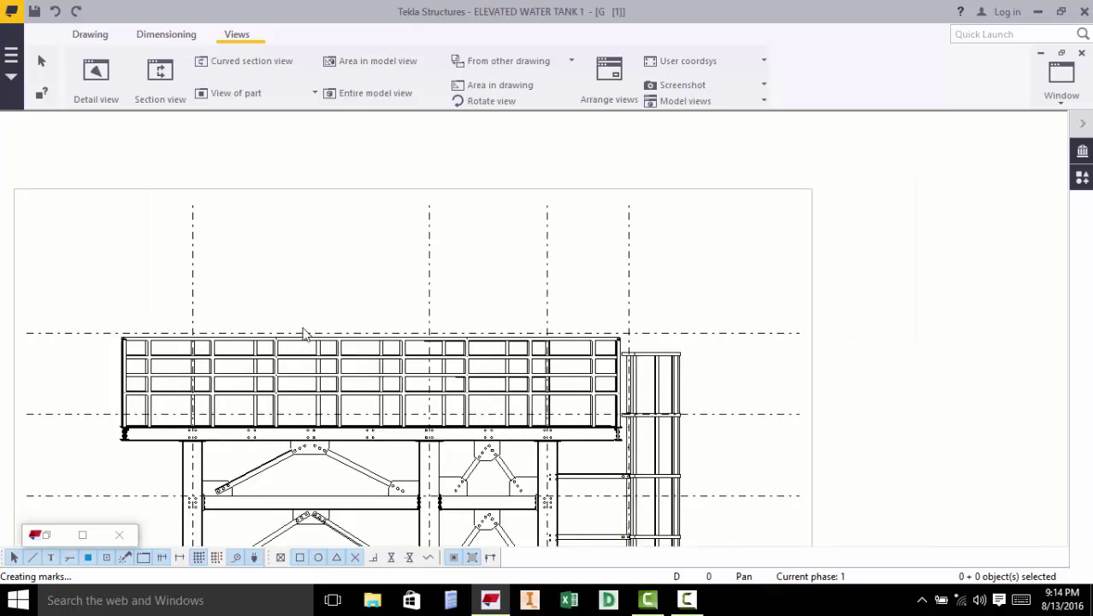
{"action": "scroll", "coordinate": [304, 334], "scroll_direction": "down", "scroll_amount": 4}
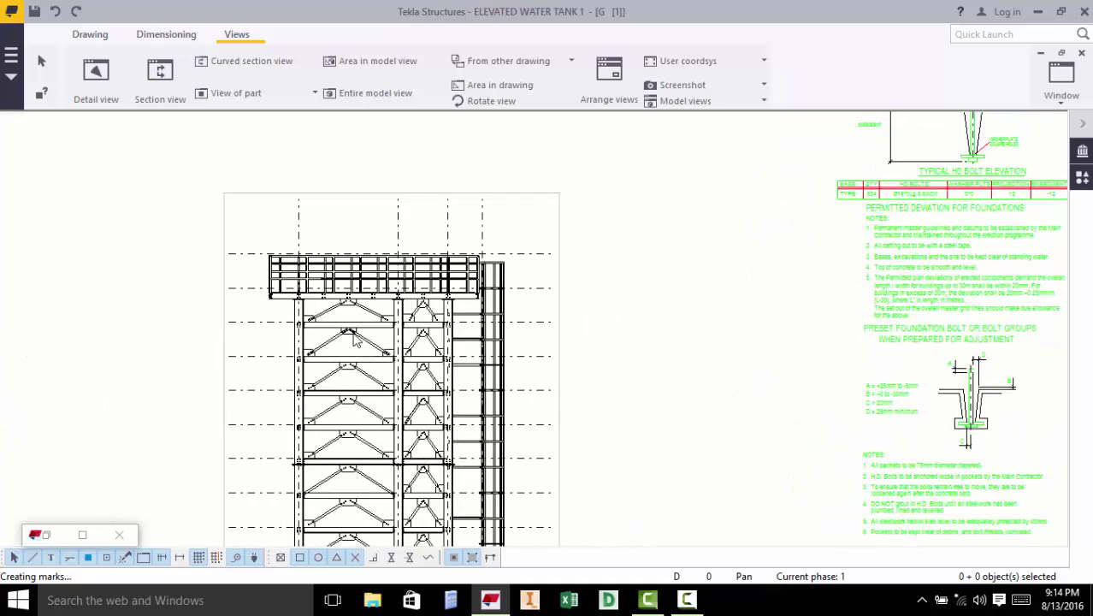
{"action": "scroll", "coordinate": [357, 340], "scroll_direction": "up", "scroll_amount": 5}
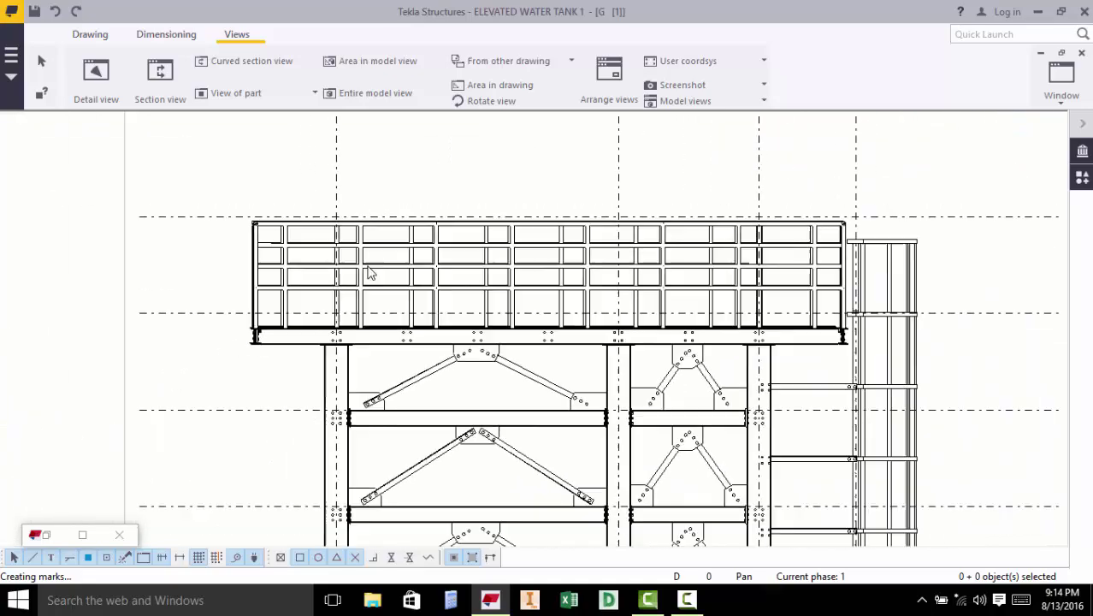
{"action": "scroll", "coordinate": [369, 272], "scroll_direction": "down", "scroll_amount": 6}
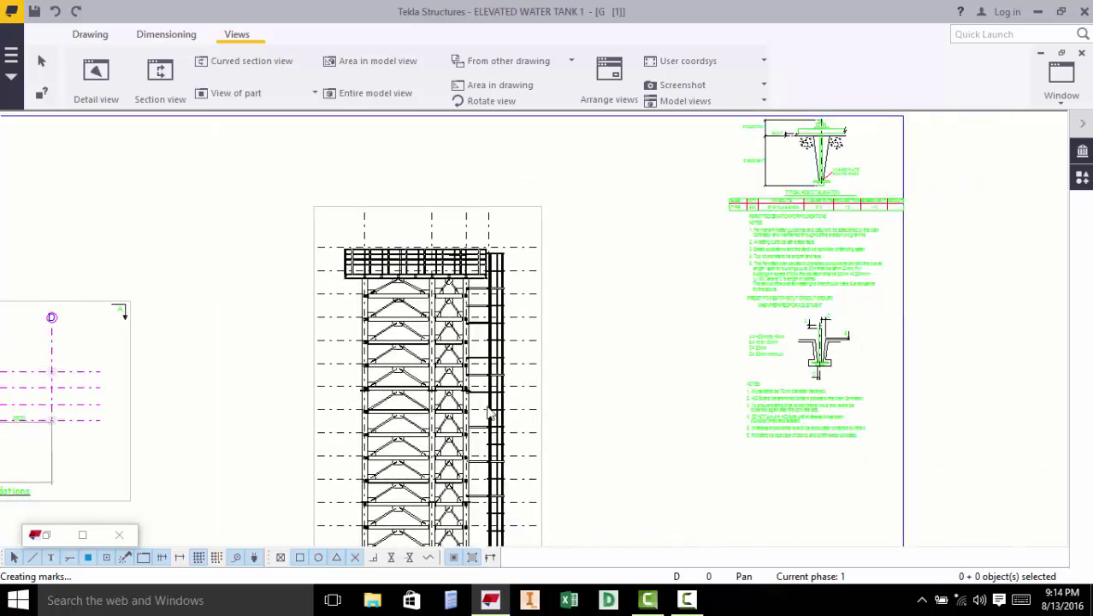
{"action": "scroll", "coordinate": [490, 413], "scroll_direction": "up", "scroll_amount": 1}
{"action": "scroll", "coordinate": [500, 506], "scroll_direction": "down", "scroll_amount": 2}
{"action": "scroll", "coordinate": [460, 513], "scroll_direction": "up", "scroll_amount": 4}
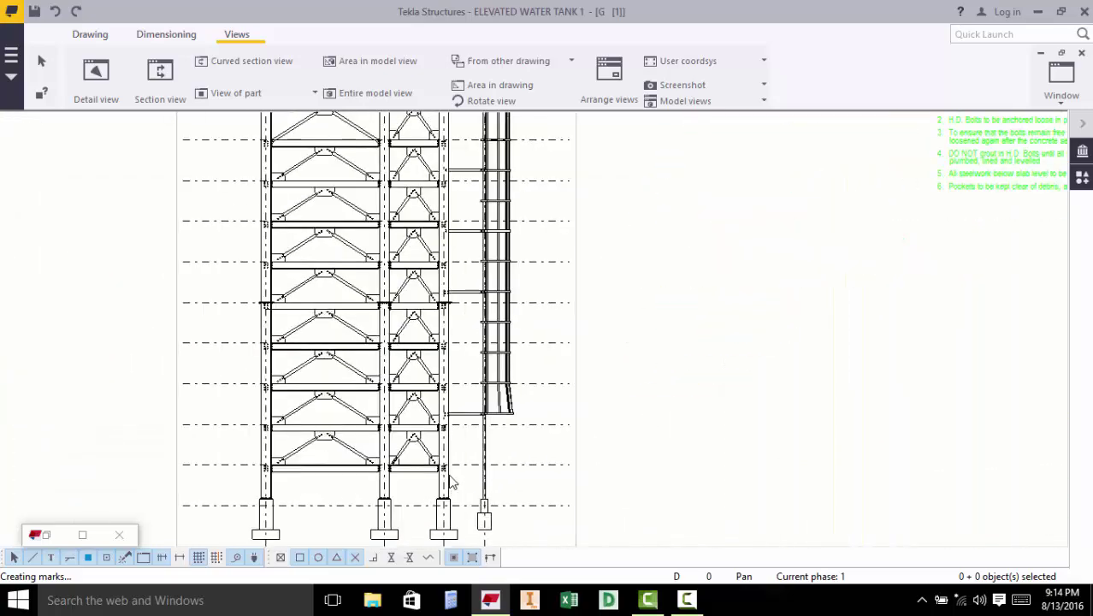
{"action": "scroll", "coordinate": [452, 384], "scroll_direction": "up", "scroll_amount": 2}
{"action": "scroll", "coordinate": [449, 349], "scroll_direction": "down", "scroll_amount": 3}
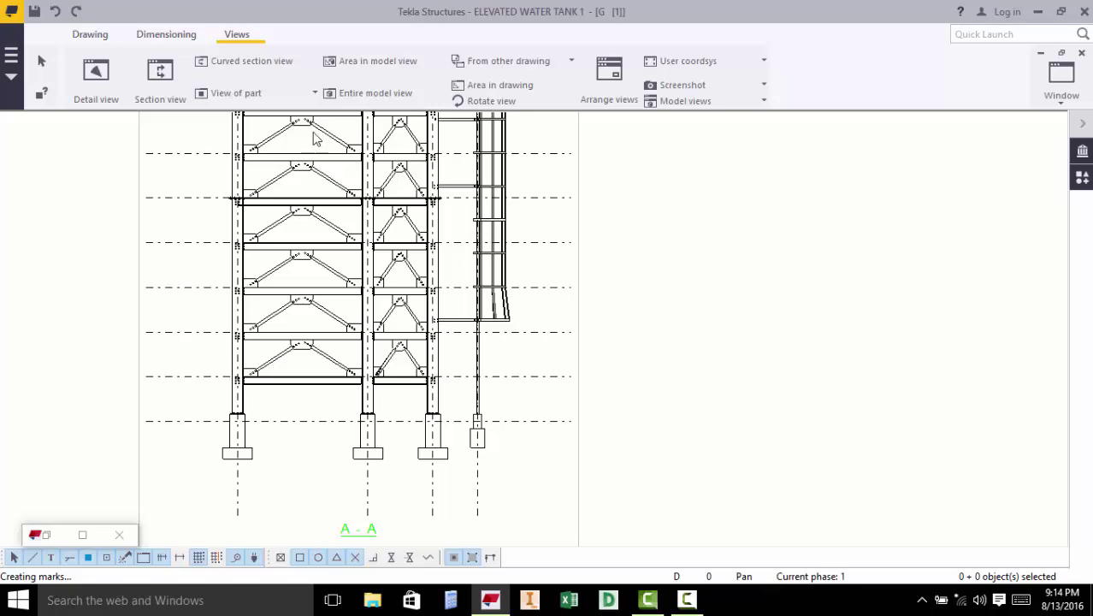
- Try a horizontal dimension between the two leftmost column grid lines, placed just below the footings of section A-A
{"action": "left_click", "coordinate": [165, 36]}
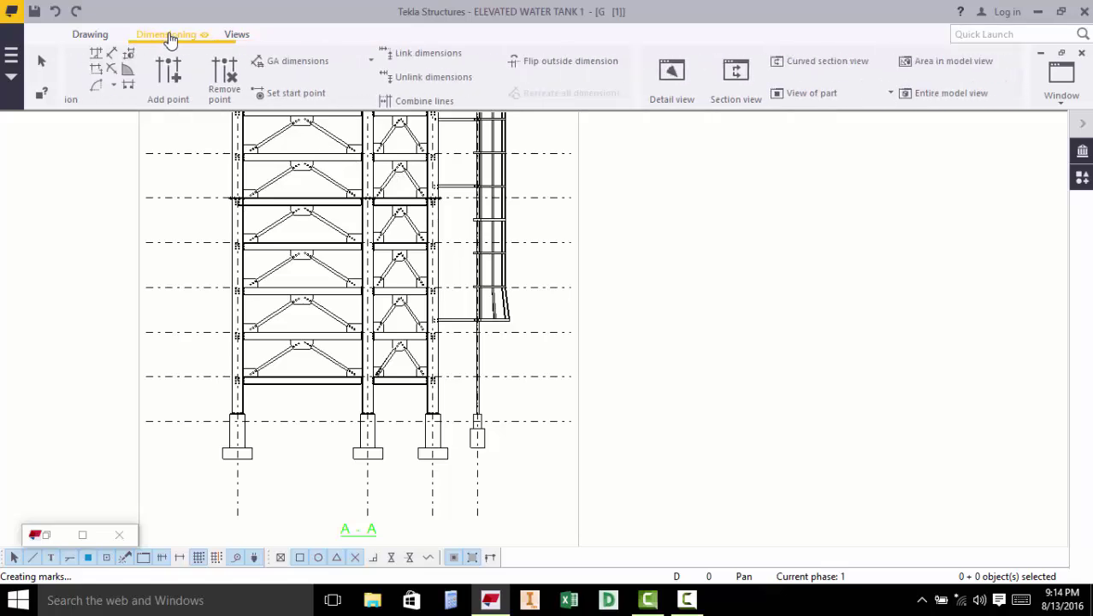
{"action": "left_click", "coordinate": [86, 71]}
{"action": "scroll", "coordinate": [324, 442], "scroll_direction": "down", "scroll_amount": 2}
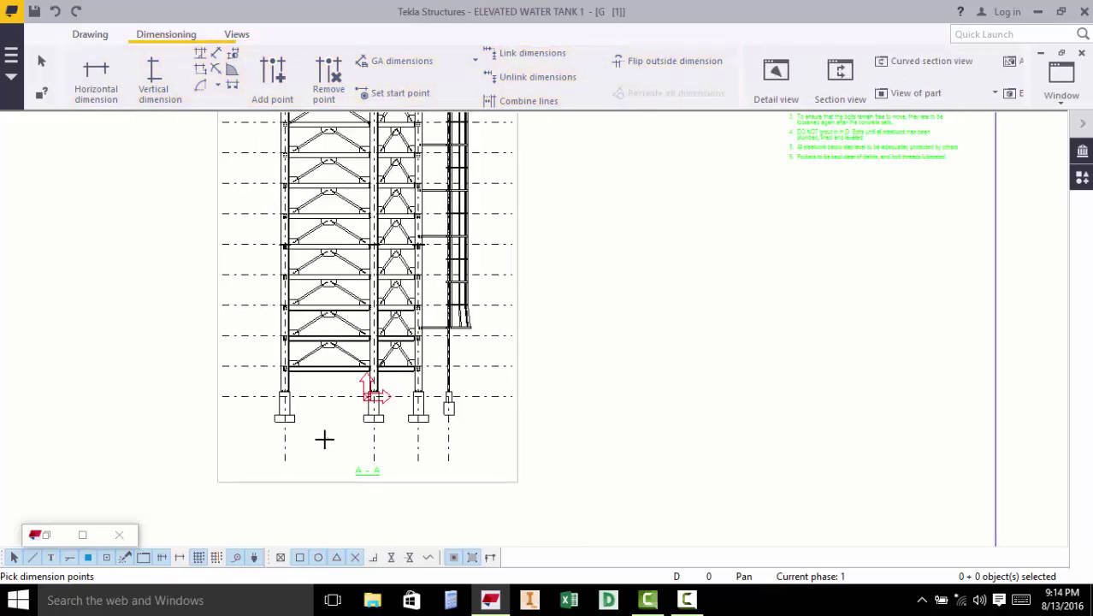
{"action": "scroll", "coordinate": [289, 419], "scroll_direction": "up", "scroll_amount": 4}
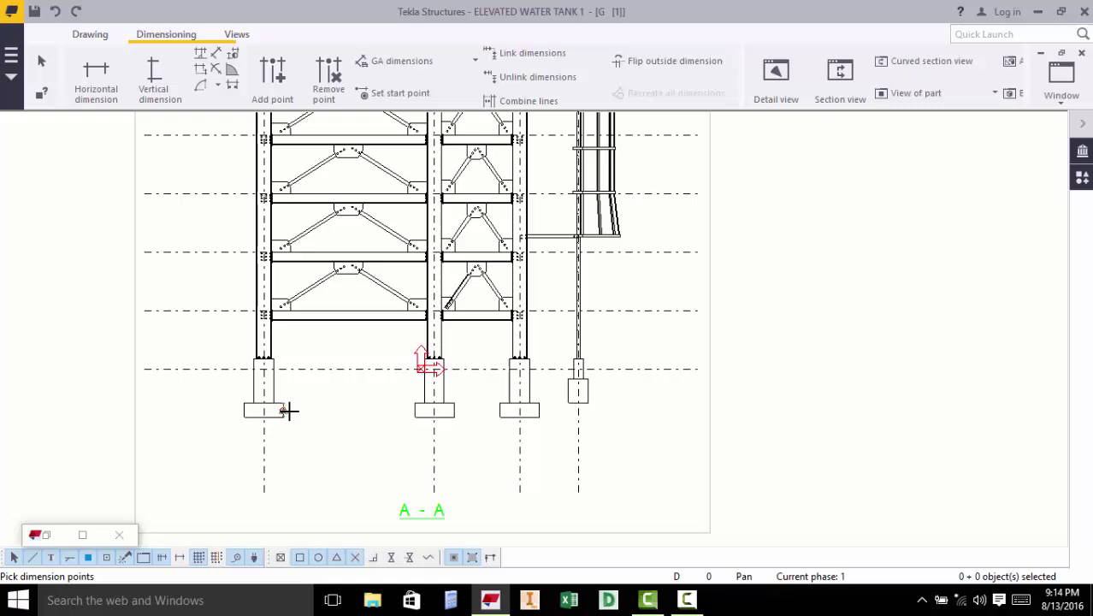
{"action": "left_click", "coordinate": [255, 518]}
{"action": "left_click", "coordinate": [483, 518]}
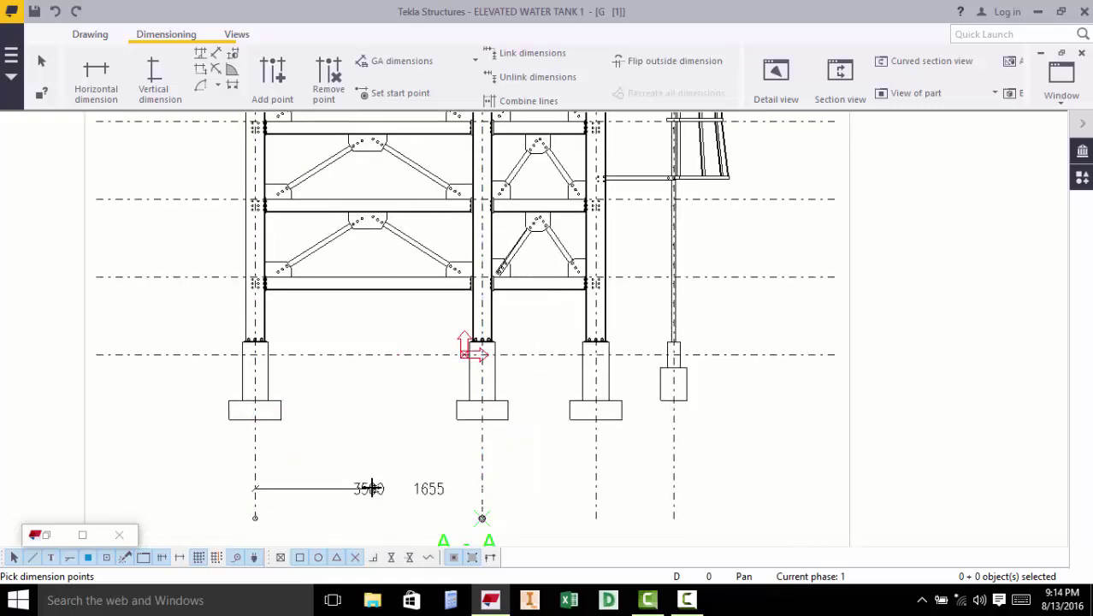
{"action": "middle_click", "coordinate": [256, 519]}
{"action": "right_click", "coordinate": [359, 448]}
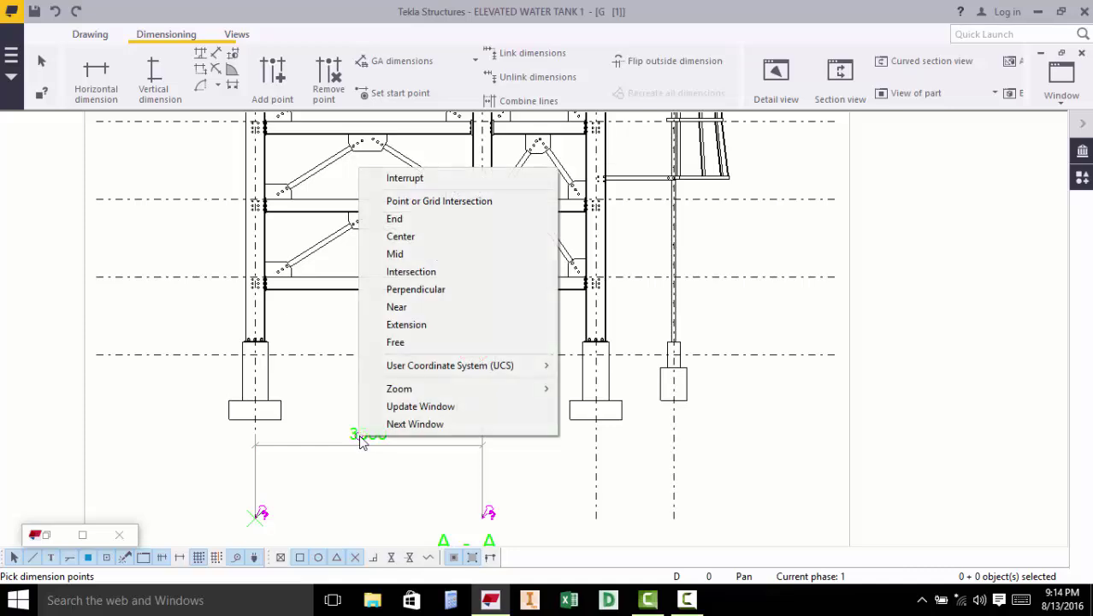
{"action": "left_click", "coordinate": [384, 452]}
{"action": "scroll", "coordinate": [384, 452], "scroll_direction": "up", "scroll_amount": 2}
{"action": "left_click", "coordinate": [382, 451]}
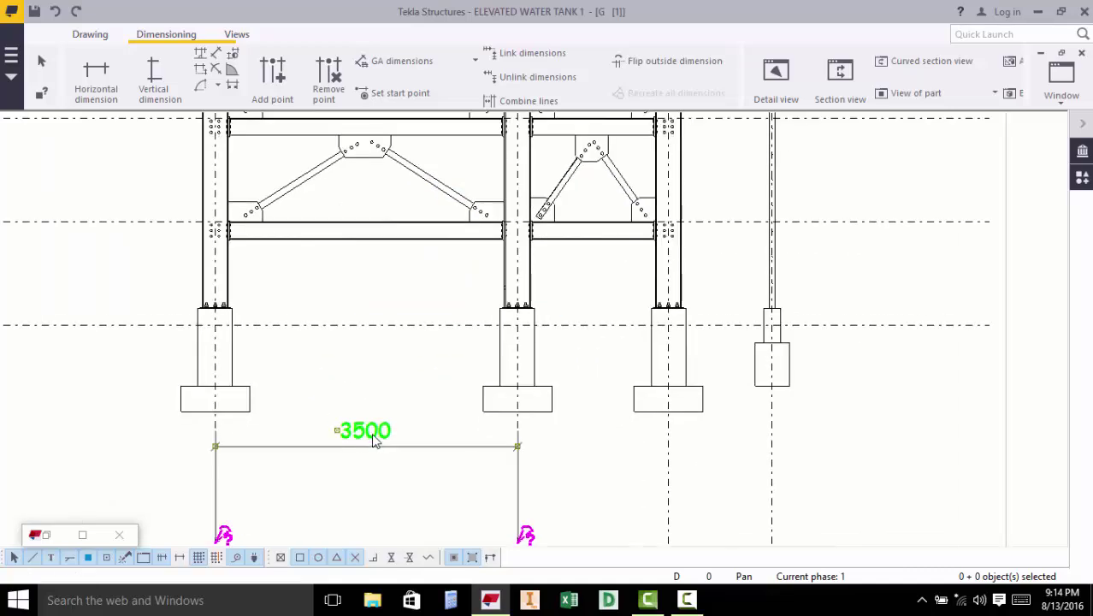
- Delete the horizontal dimension between the two leftmost column grid lines
{"action": "scroll", "coordinate": [325, 410], "scroll_direction": "down", "scroll_amount": 1}
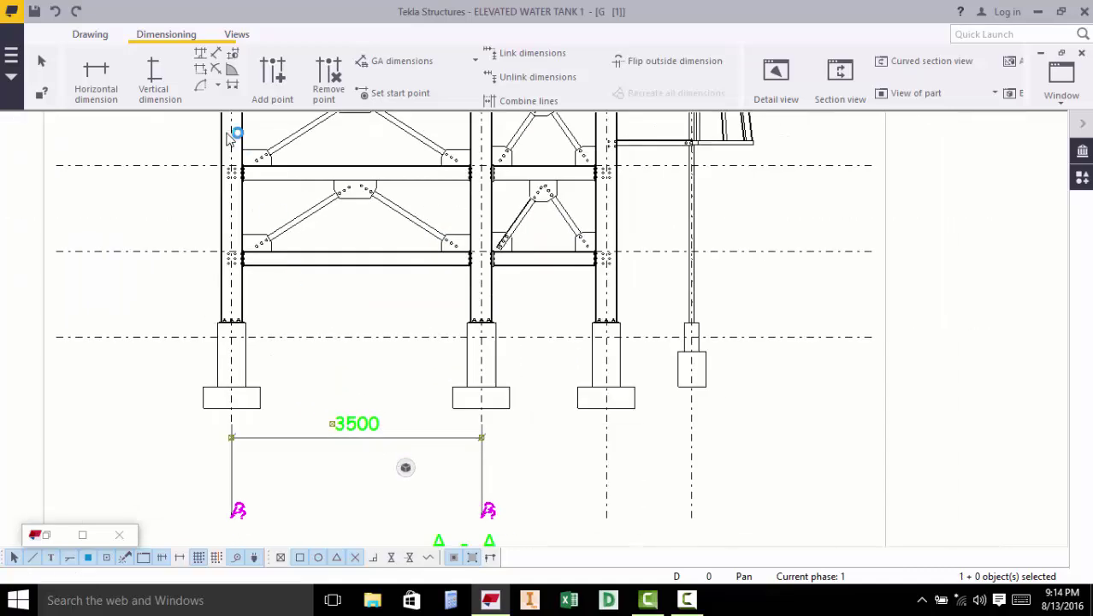
{"action": "left_click", "coordinate": [96, 79]}
{"action": "right_click", "coordinate": [402, 378]}
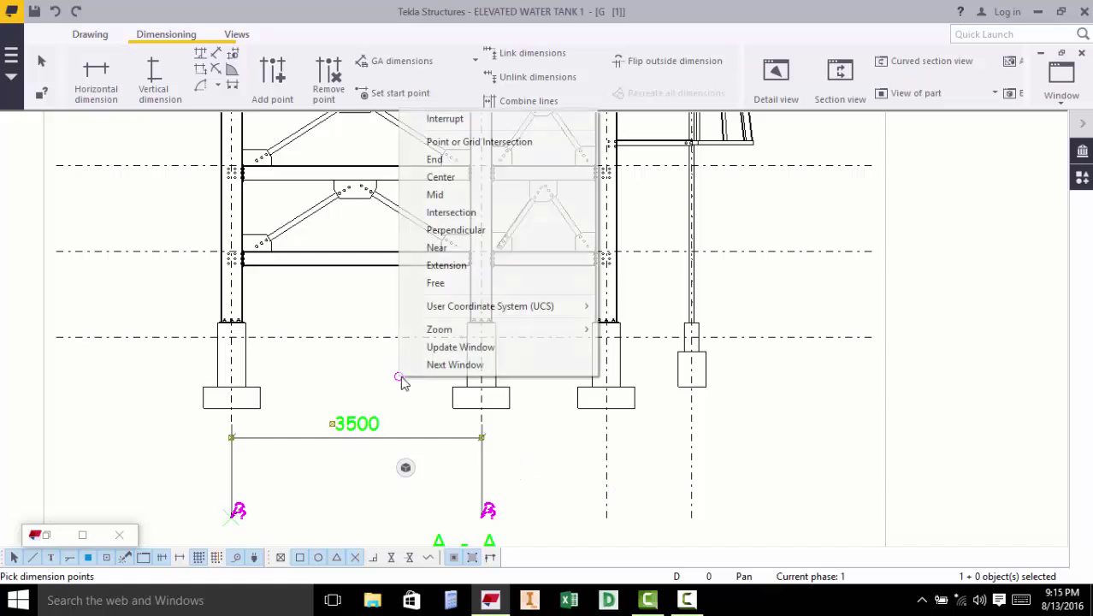
{"action": "left_click", "coordinate": [423, 115]}
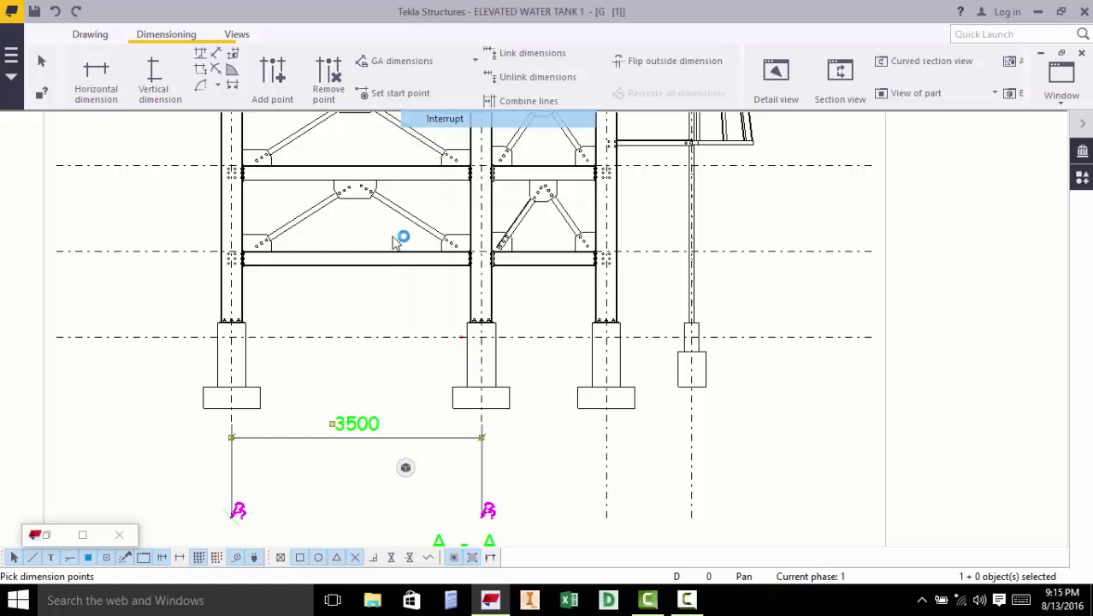
{"action": "right_click", "coordinate": [364, 438]}
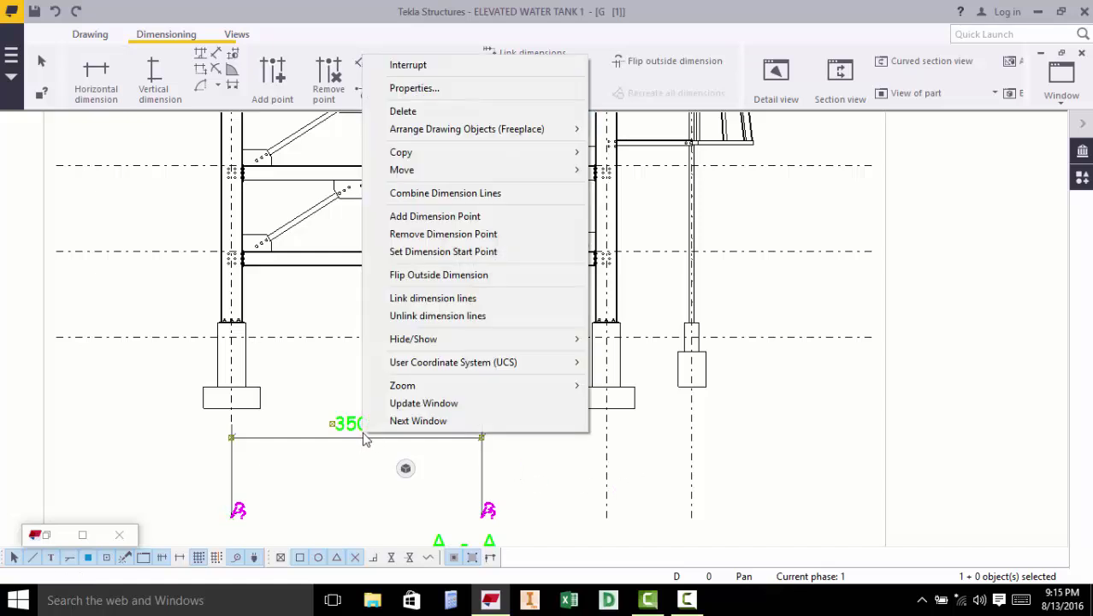
{"action": "left_click", "coordinate": [402, 113]}
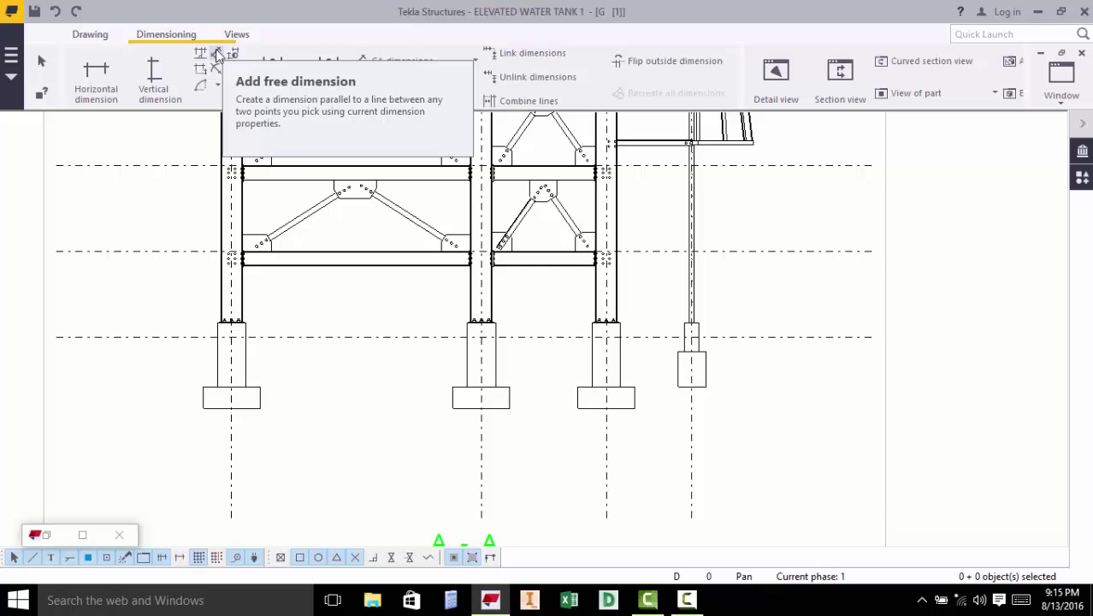
- Add a free chained dimension through the four column and ladder grid lines at the base level of section A-A
{"action": "left_click", "coordinate": [216, 56]}
{"action": "scroll", "coordinate": [398, 325], "scroll_direction": "down", "scroll_amount": 3}
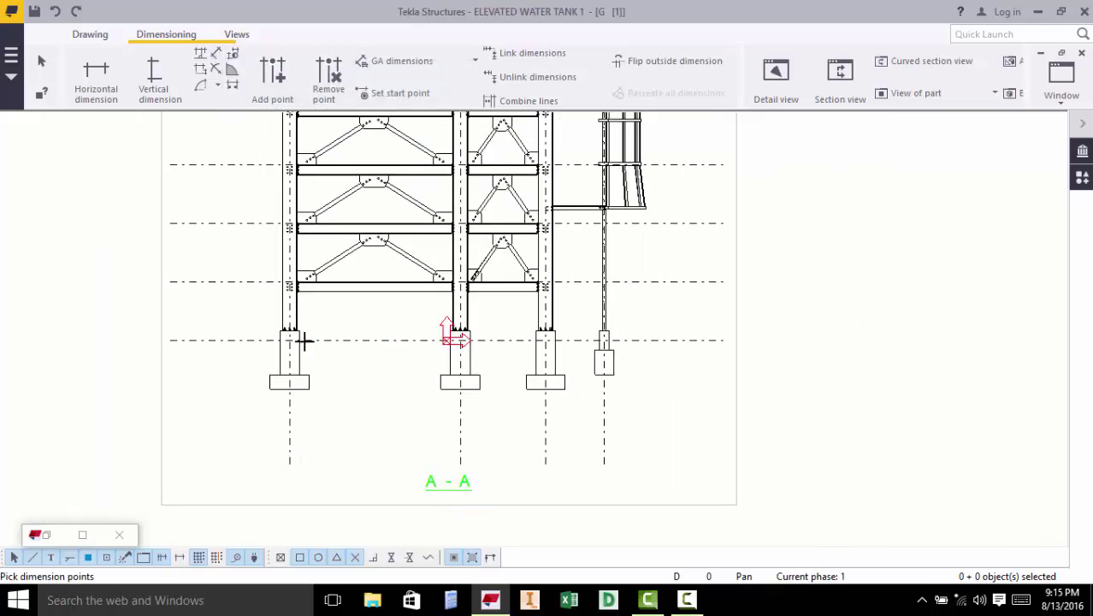
{"action": "scroll", "coordinate": [304, 341], "scroll_direction": "up", "scroll_amount": 3}
{"action": "left_click", "coordinate": [277, 340]}
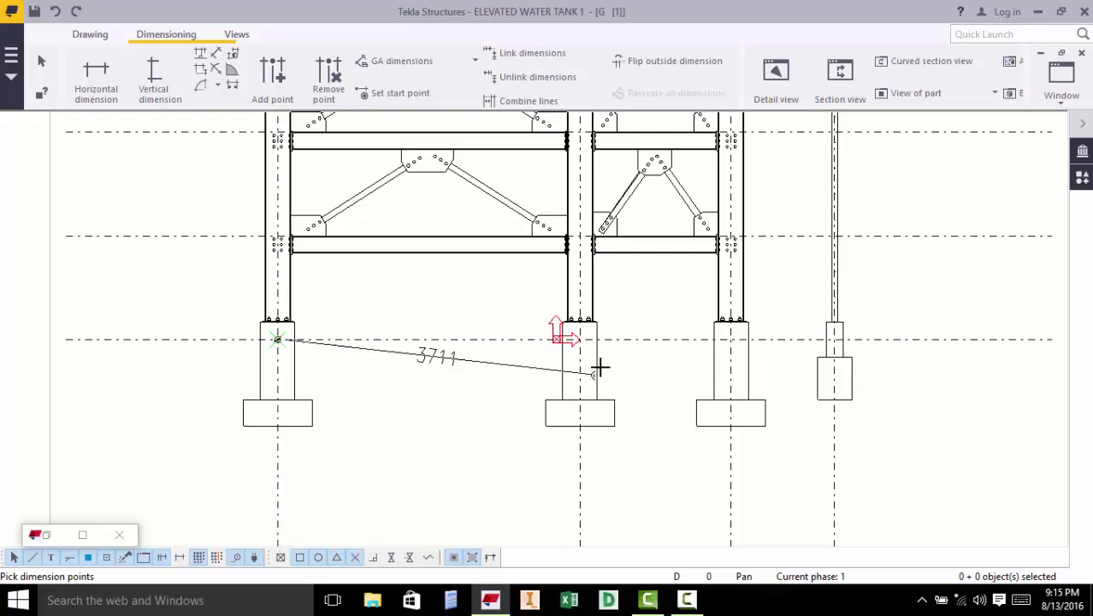
{"action": "left_click", "coordinate": [579, 339]}
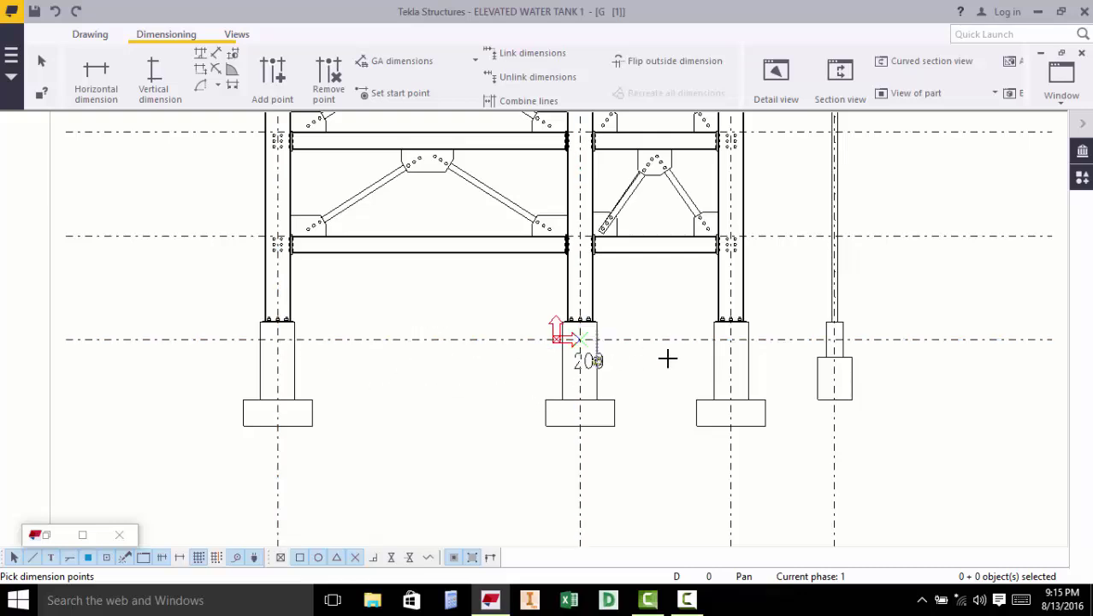
{"action": "left_click", "coordinate": [730, 340]}
{"action": "left_click", "coordinate": [834, 340]}
{"action": "middle_click", "coordinate": [834, 339]}
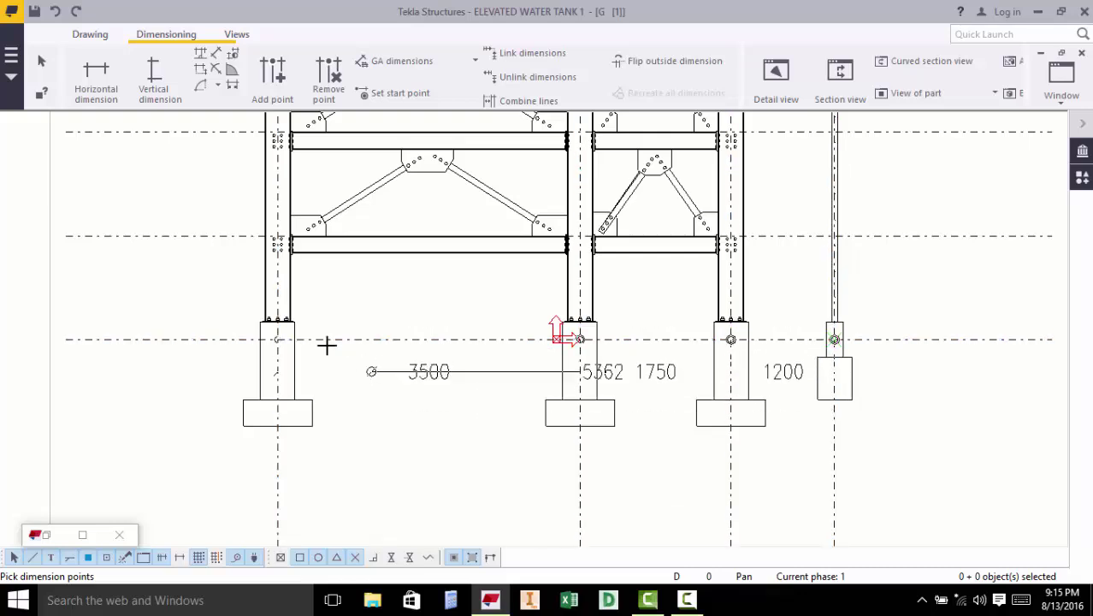
{"action": "scroll", "coordinate": [276, 338], "scroll_direction": "up", "scroll_amount": 5}
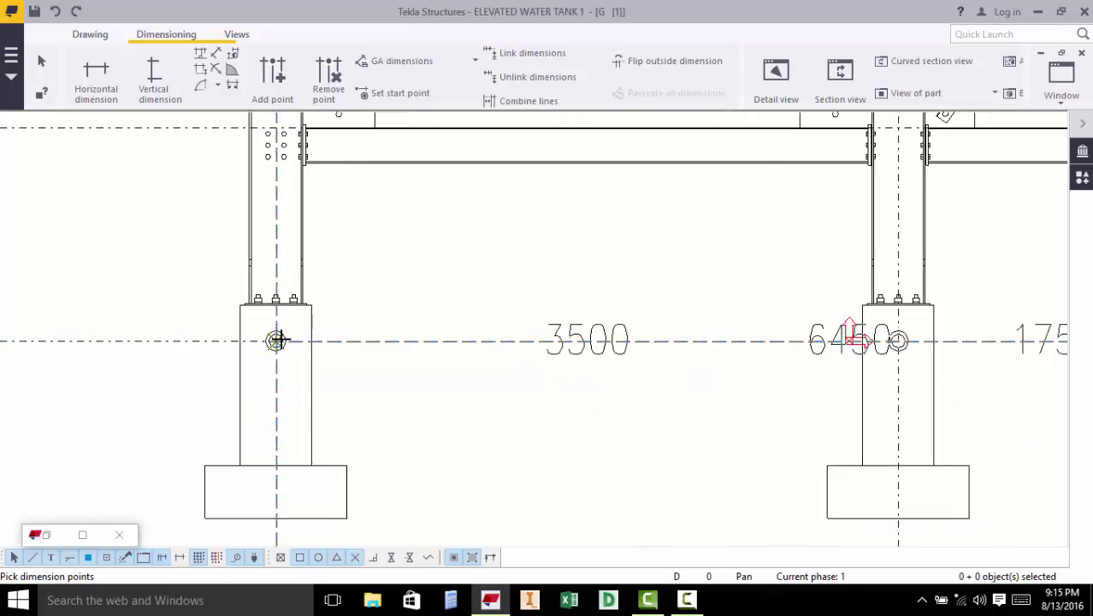
{"action": "right_click", "coordinate": [394, 368]}
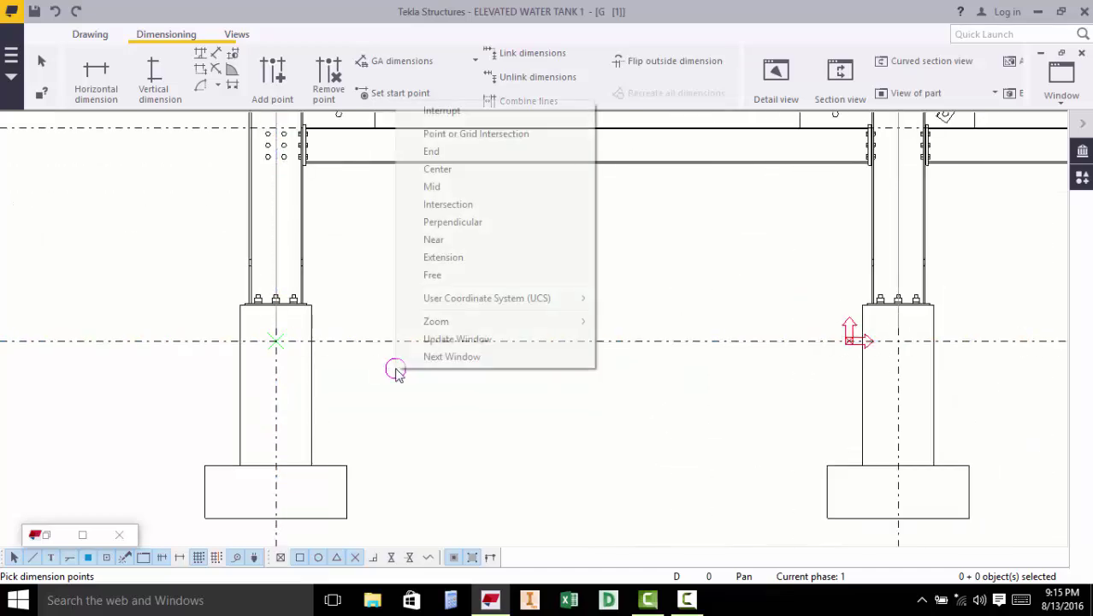
{"action": "left_click", "coordinate": [478, 112]}
- Move the grid-line dimension chain from above the tank to just below the footings of section A-A
{"action": "scroll", "coordinate": [341, 395], "scroll_direction": "down", "scroll_amount": 6}
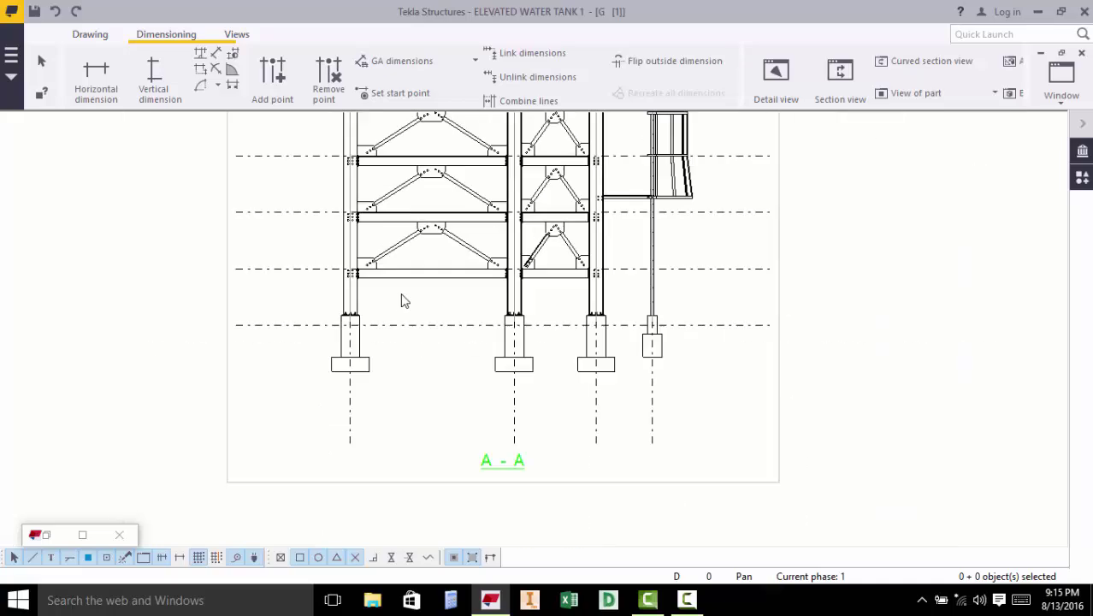
{"action": "scroll", "coordinate": [405, 301], "scroll_direction": "down", "scroll_amount": 2}
{"action": "scroll", "coordinate": [471, 426], "scroll_direction": "down", "scroll_amount": 5}
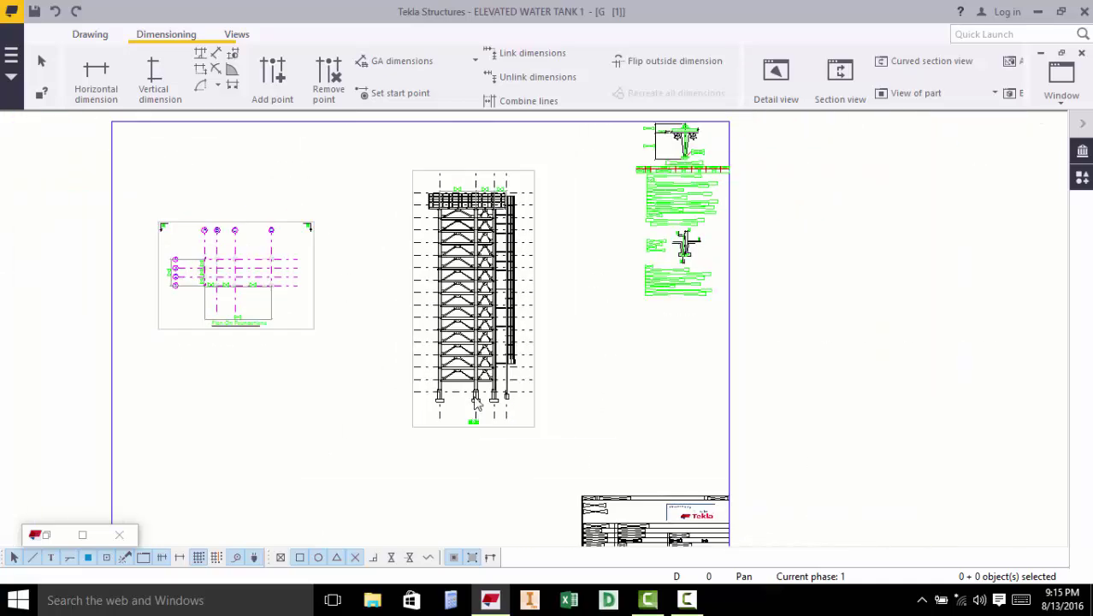
{"action": "scroll", "coordinate": [534, 240], "scroll_direction": "up", "scroll_amount": 3}
{"action": "scroll", "coordinate": [534, 239], "scroll_direction": "up", "scroll_amount": 6}
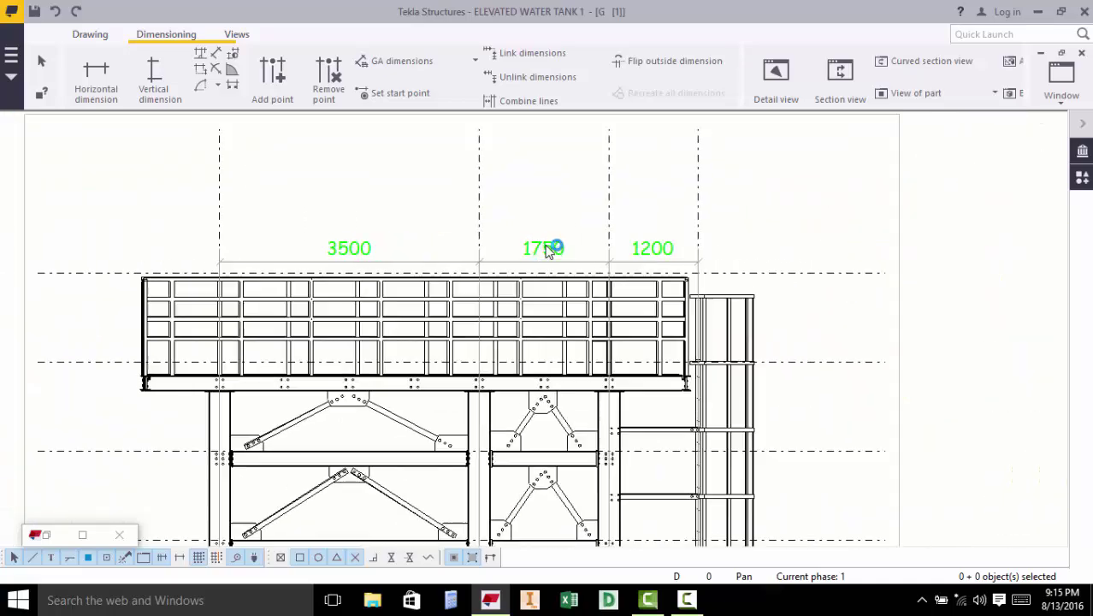
{"action": "left_click", "coordinate": [547, 249]}
{"action": "left_click_drag", "start_coordinate": [395, 289], "coordinate": [338, 535]}
{"action": "scroll", "coordinate": [355, 177], "scroll_direction": "down", "scroll_amount": 2}
{"action": "scroll", "coordinate": [355, 177], "scroll_direction": "down", "scroll_amount": 2}
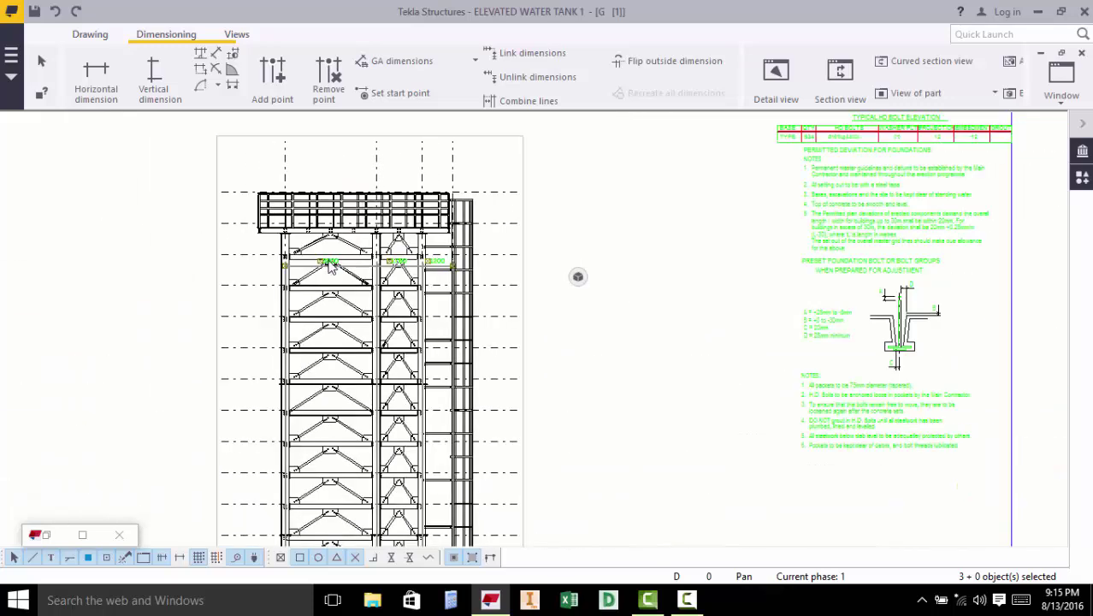
{"action": "left_click_drag", "start_coordinate": [332, 267], "coordinate": [338, 508]}
{"action": "scroll", "coordinate": [366, 261], "scroll_direction": "up", "scroll_amount": 4}
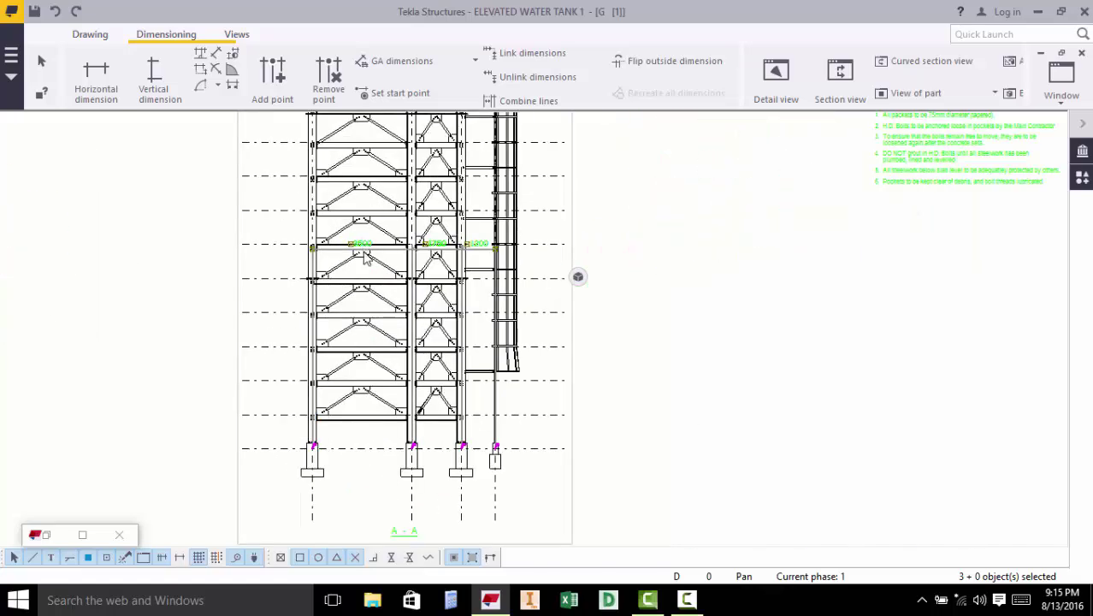
{"action": "left_click", "coordinate": [384, 507]}
{"action": "scroll", "coordinate": [383, 514], "scroll_direction": "up", "scroll_amount": 2}
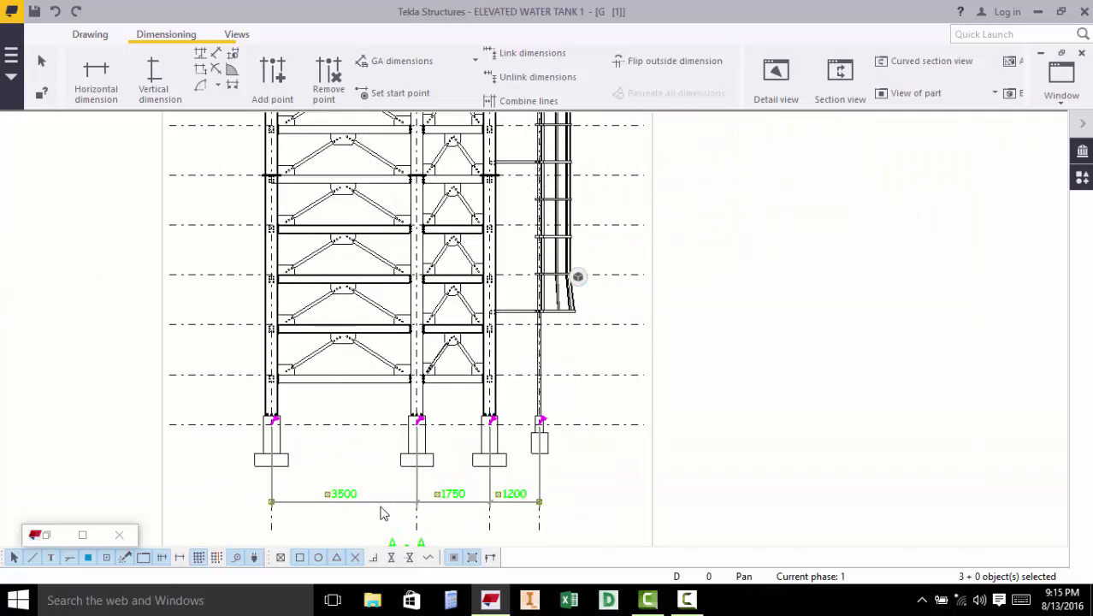
{"action": "scroll", "coordinate": [377, 505], "scroll_direction": "up", "scroll_amount": 2}
{"action": "scroll", "coordinate": [359, 439], "scroll_direction": "up", "scroll_amount": 1}
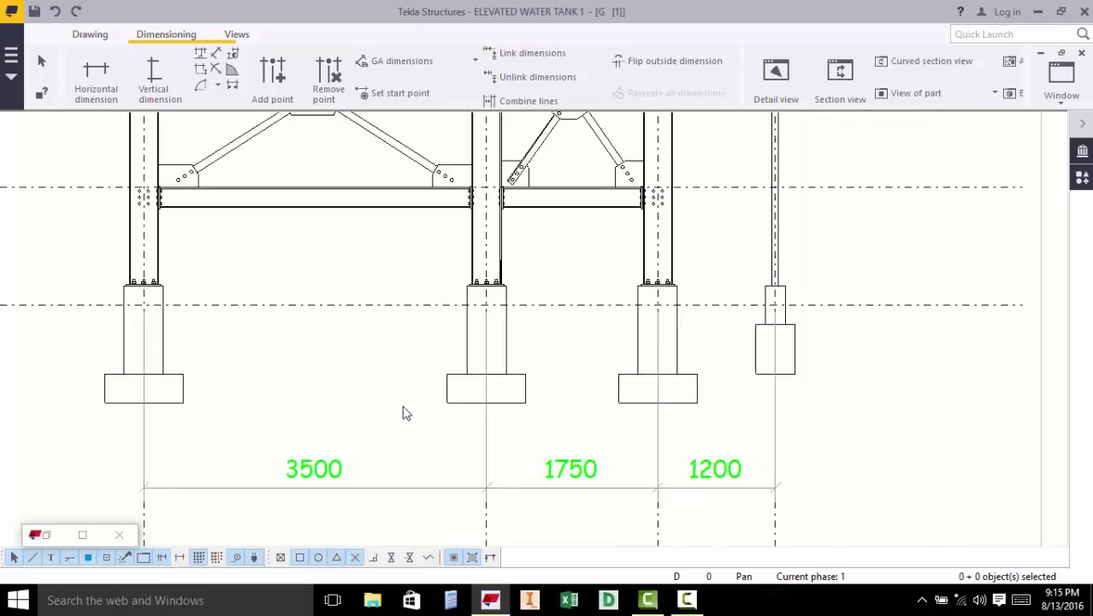
- Start a vertical dimension chain on the ladder grid line, from the base level to the first beam level above
{"action": "scroll", "coordinate": [402, 417], "scroll_direction": "down", "scroll_amount": 4}
{"action": "scroll", "coordinate": [592, 359], "scroll_direction": "up", "scroll_amount": 2}
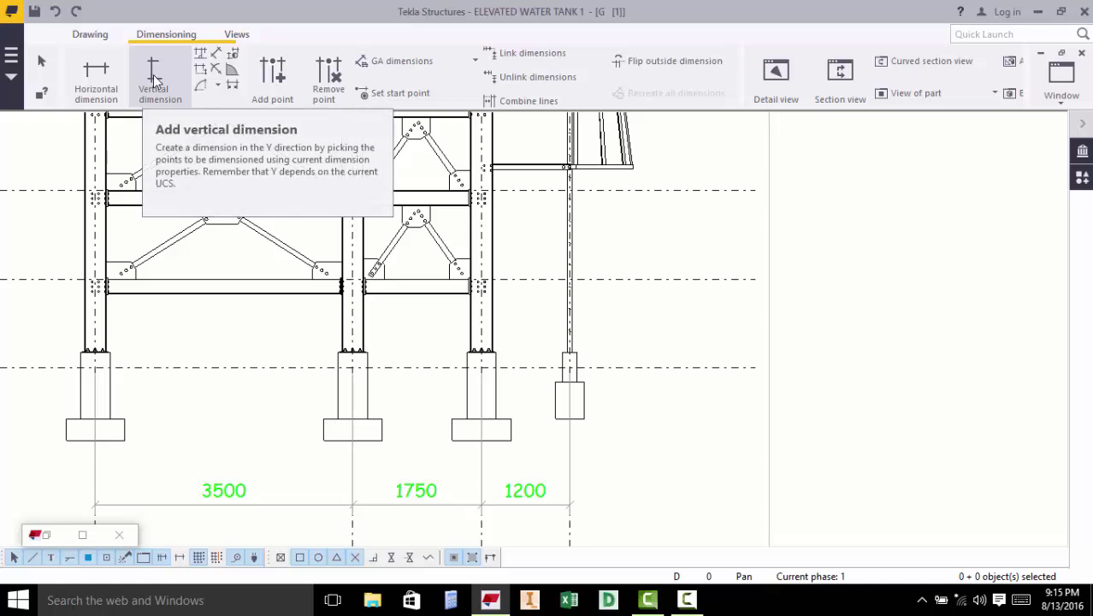
{"action": "left_click", "coordinate": [107, 84]}
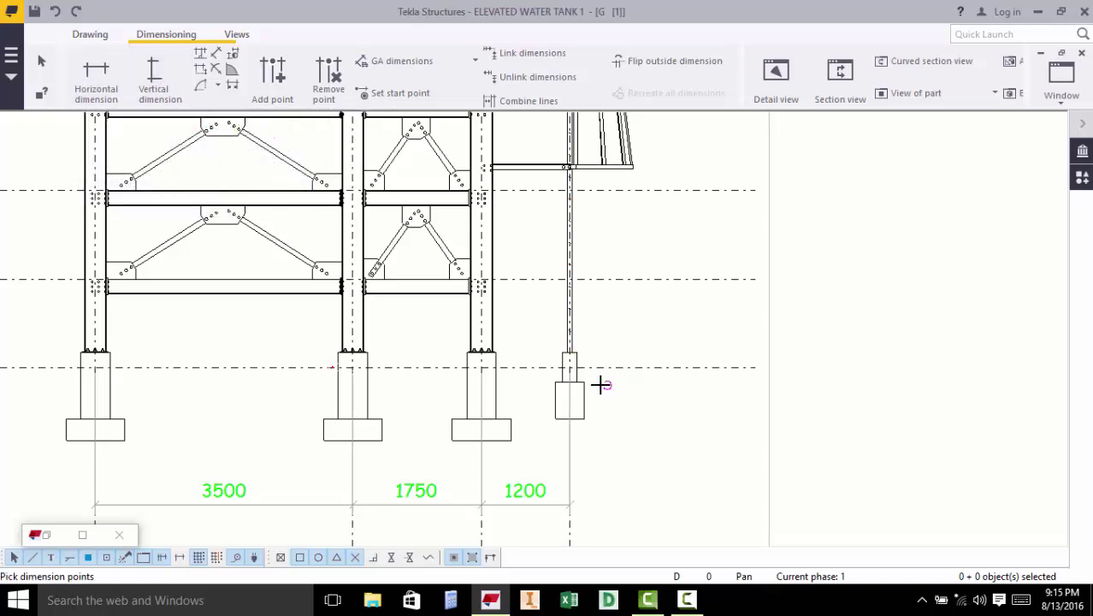
{"action": "scroll", "coordinate": [590, 381], "scroll_direction": "up", "scroll_amount": 2}
{"action": "scroll", "coordinate": [560, 372], "scroll_direction": "up", "scroll_amount": 1}
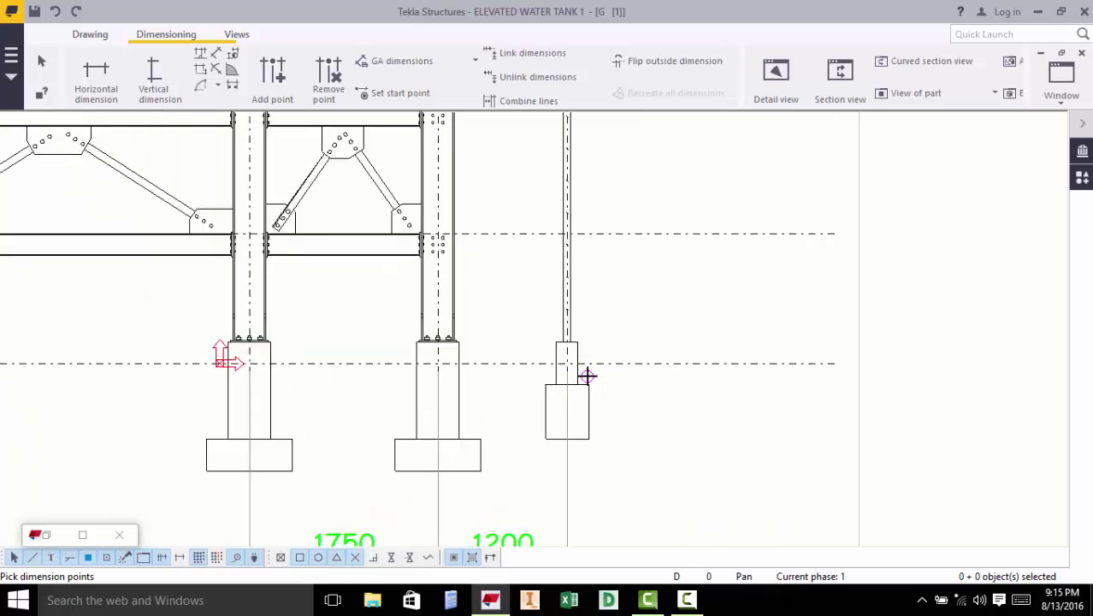
{"action": "scroll", "coordinate": [576, 361], "scroll_direction": "up", "scroll_amount": 1}
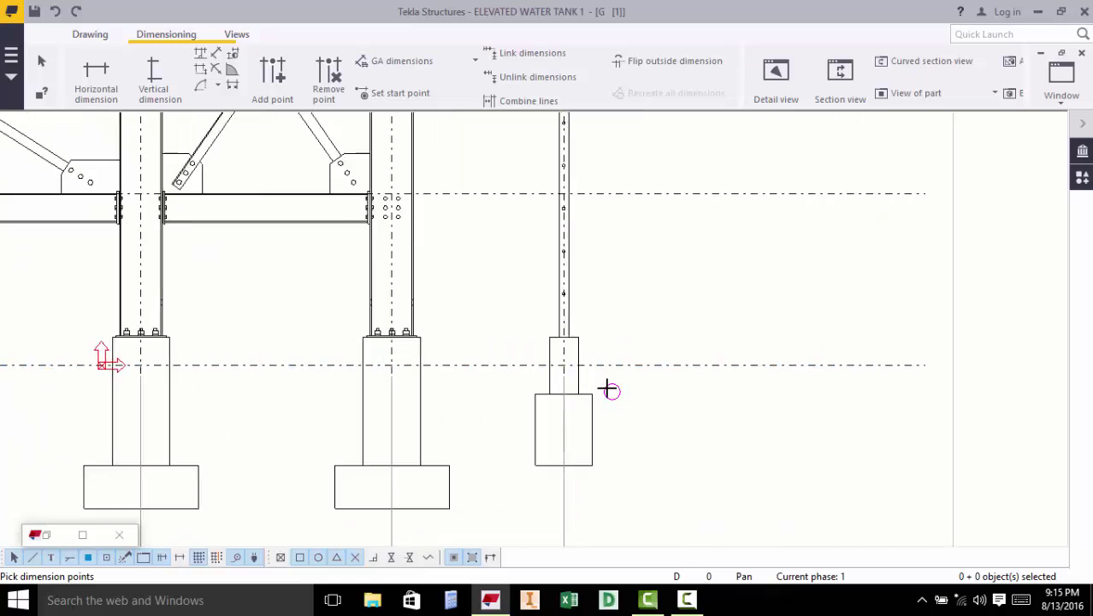
{"action": "left_click", "coordinate": [564, 366]}
{"action": "scroll", "coordinate": [567, 185], "scroll_direction": "up", "scroll_amount": 2}
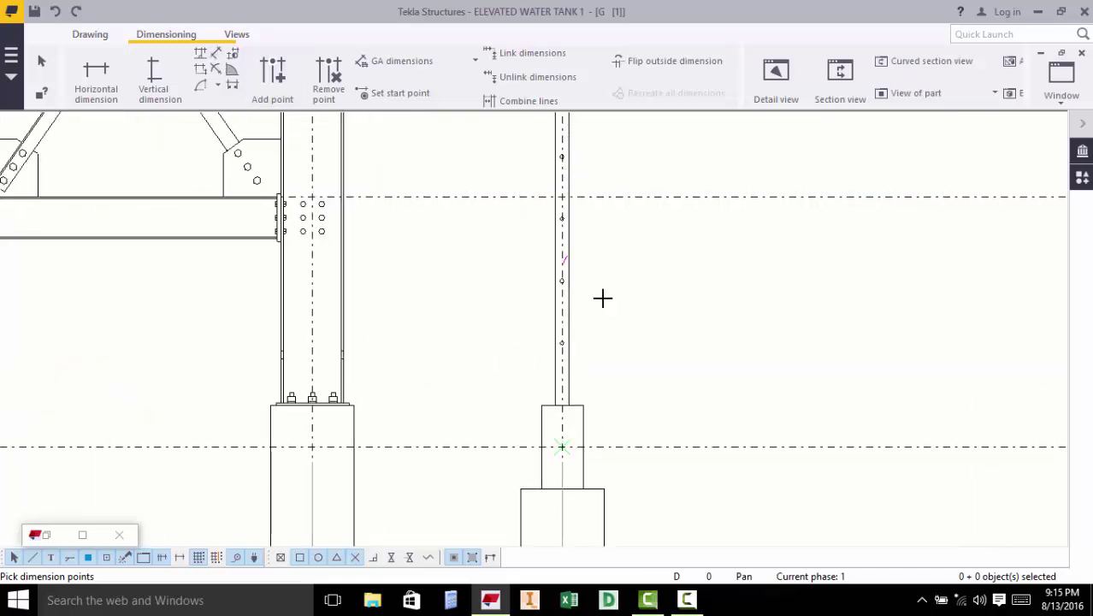
{"action": "scroll", "coordinate": [569, 184], "scroll_direction": "up", "scroll_amount": 2}
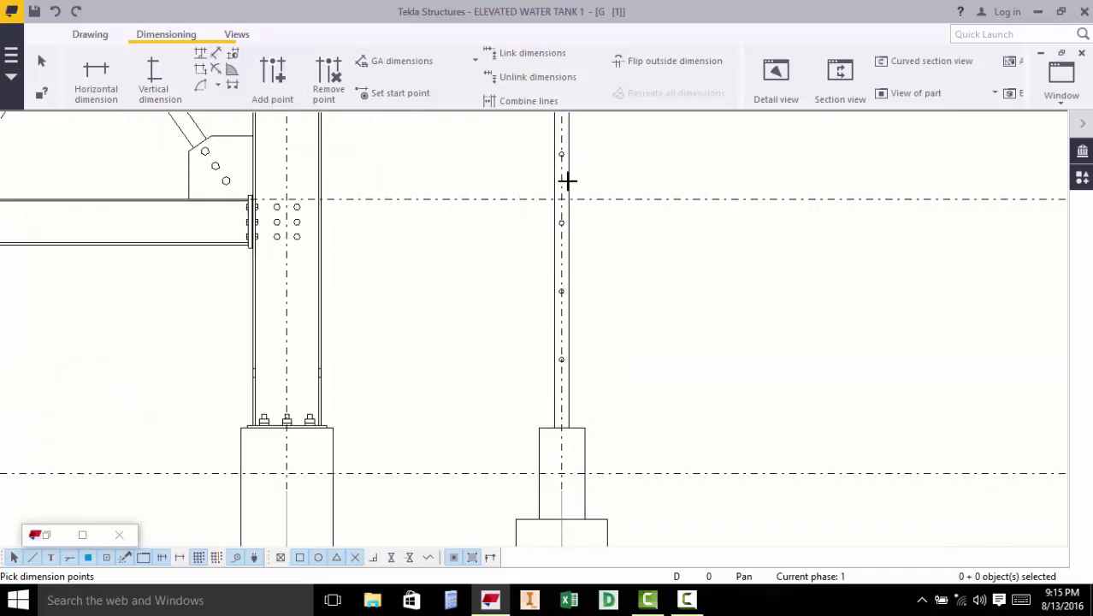
{"action": "scroll", "coordinate": [553, 207], "scroll_direction": "up", "scroll_amount": 1}
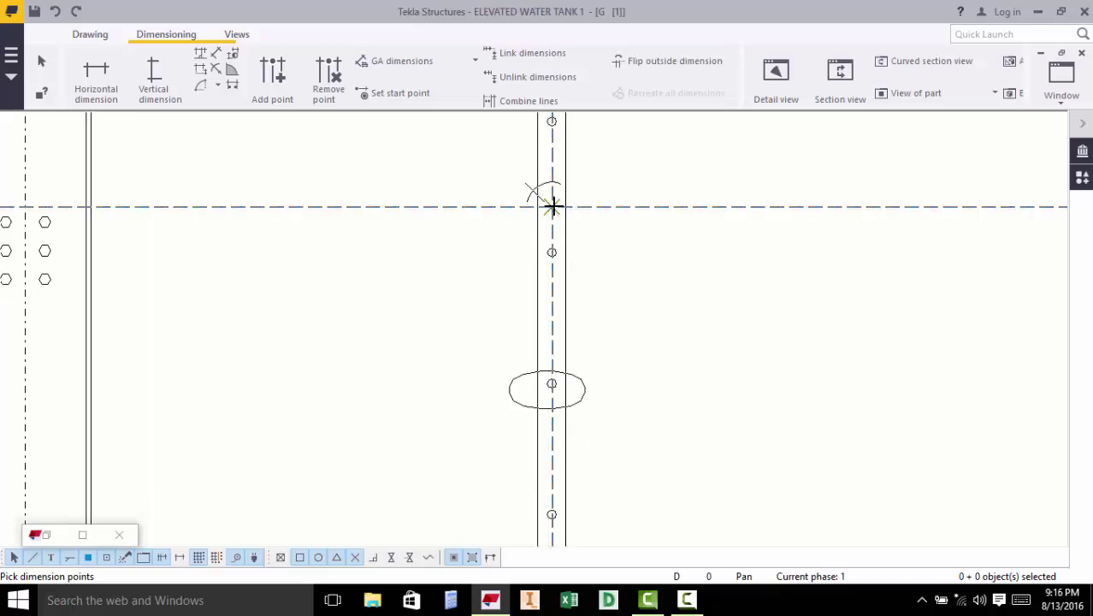
- Continue the vertical dimension chain up the ladder grid line through the second, third and fourth beam levels
{"action": "scroll", "coordinate": [569, 475], "scroll_direction": "down", "scroll_amount": 2}
{"action": "scroll", "coordinate": [551, 458], "scroll_direction": "down", "scroll_amount": 3}
{"action": "scroll", "coordinate": [591, 273], "scroll_direction": "up", "scroll_amount": 3}
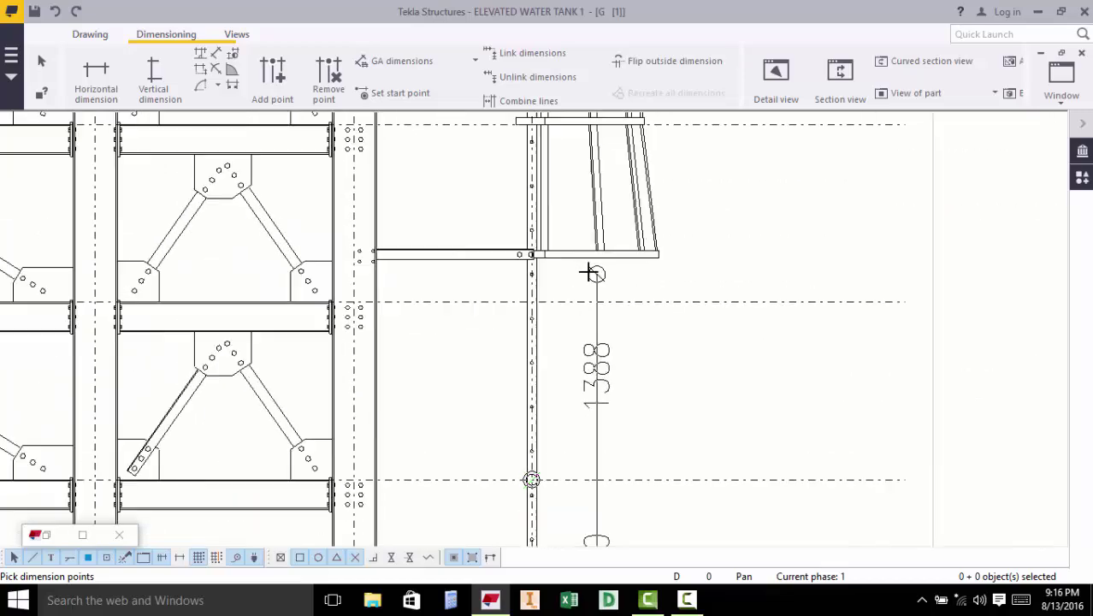
{"action": "scroll", "coordinate": [555, 275], "scroll_direction": "up", "scroll_amount": 2}
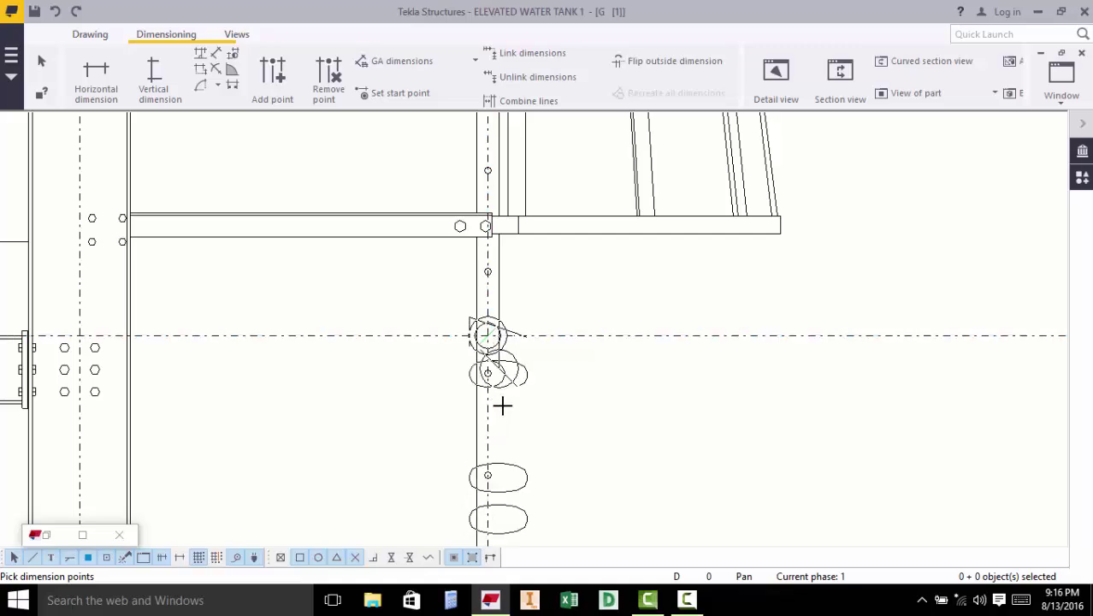
{"action": "scroll", "coordinate": [503, 396], "scroll_direction": "down", "scroll_amount": 2}
{"action": "scroll", "coordinate": [503, 396], "scroll_direction": "down", "scroll_amount": 2}
{"action": "scroll", "coordinate": [505, 210], "scroll_direction": "up", "scroll_amount": 5}
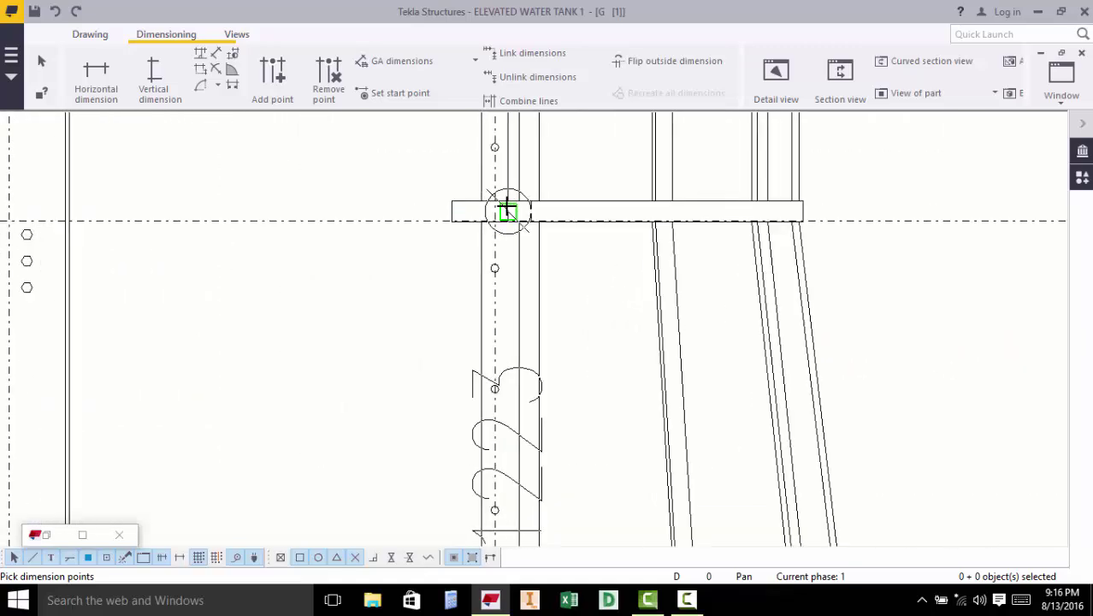
{"action": "scroll", "coordinate": [507, 206], "scroll_direction": "up", "scroll_amount": 1}
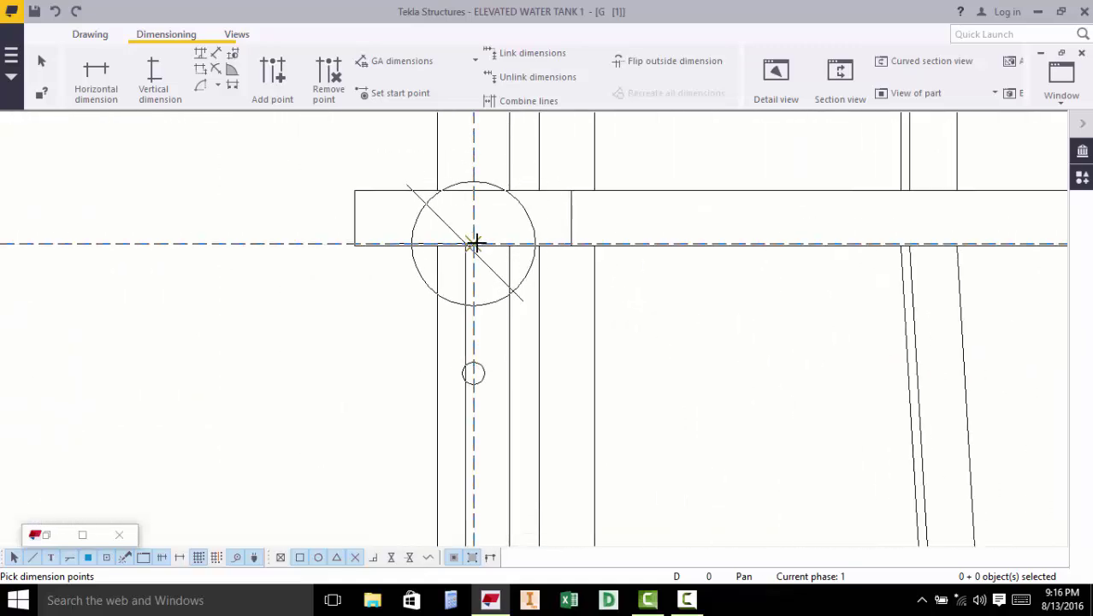
{"action": "scroll", "coordinate": [520, 420], "scroll_direction": "down", "scroll_amount": 5}
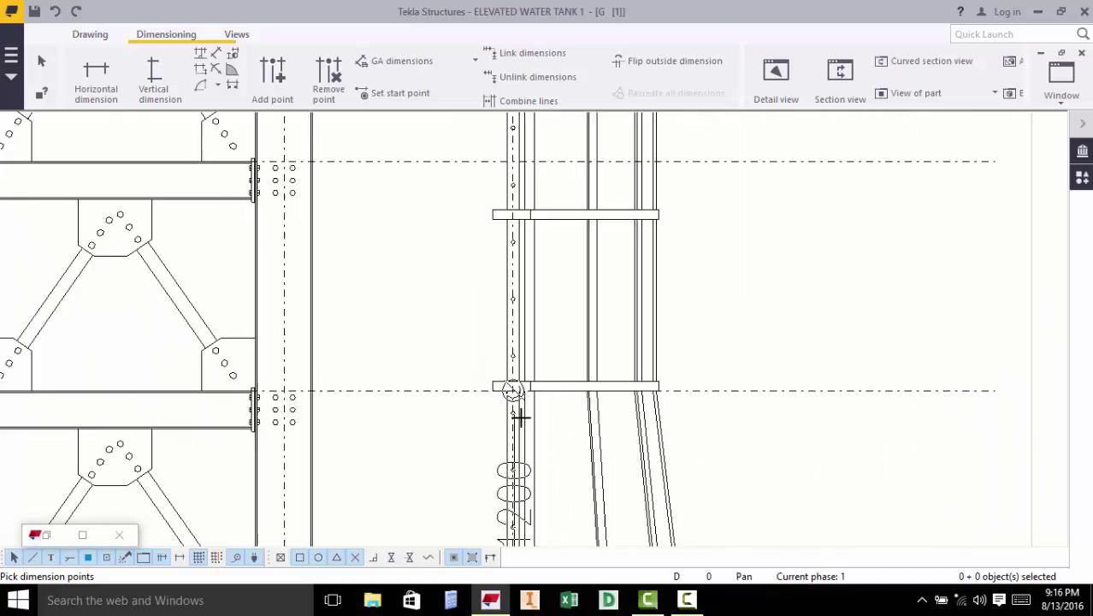
{"action": "scroll", "coordinate": [563, 238], "scroll_direction": "up", "scroll_amount": 4}
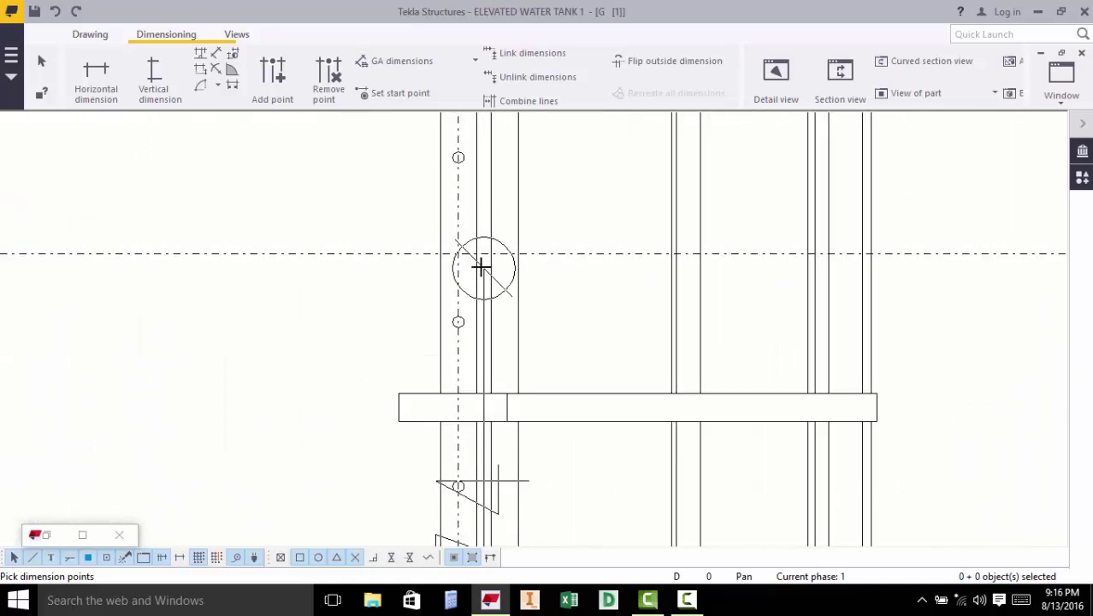
{"action": "scroll", "coordinate": [459, 252], "scroll_direction": "down", "scroll_amount": 4}
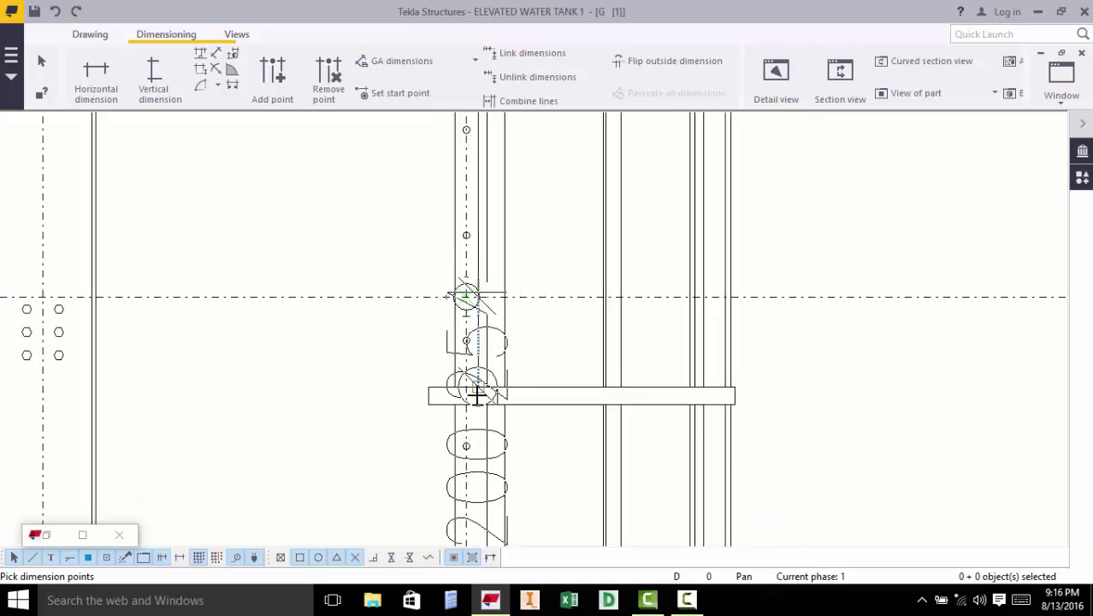
- Continue the vertical dimension chain up the ladder grid line through the fifth and sixth beam levels
{"action": "scroll", "coordinate": [458, 128], "scroll_direction": "down", "scroll_amount": 4}
{"action": "scroll", "coordinate": [532, 328], "scroll_direction": "up", "scroll_amount": 4}
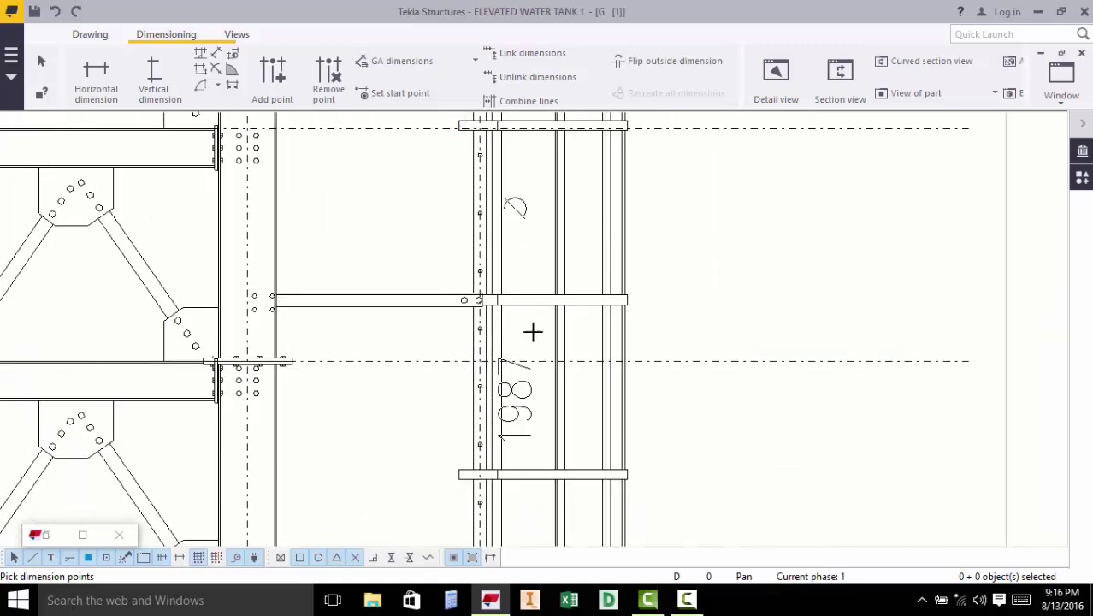
{"action": "scroll", "coordinate": [496, 171], "scroll_direction": "down", "scroll_amount": 2}
{"action": "scroll", "coordinate": [497, 171], "scroll_direction": "up", "scroll_amount": 5}
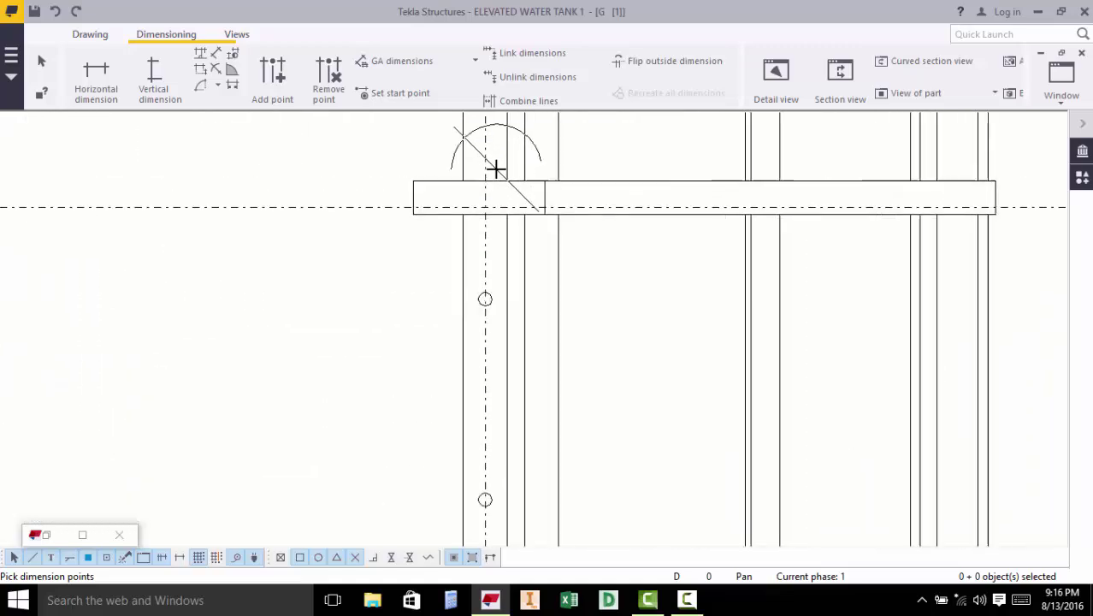
{"action": "scroll", "coordinate": [493, 383], "scroll_direction": "down", "scroll_amount": 5}
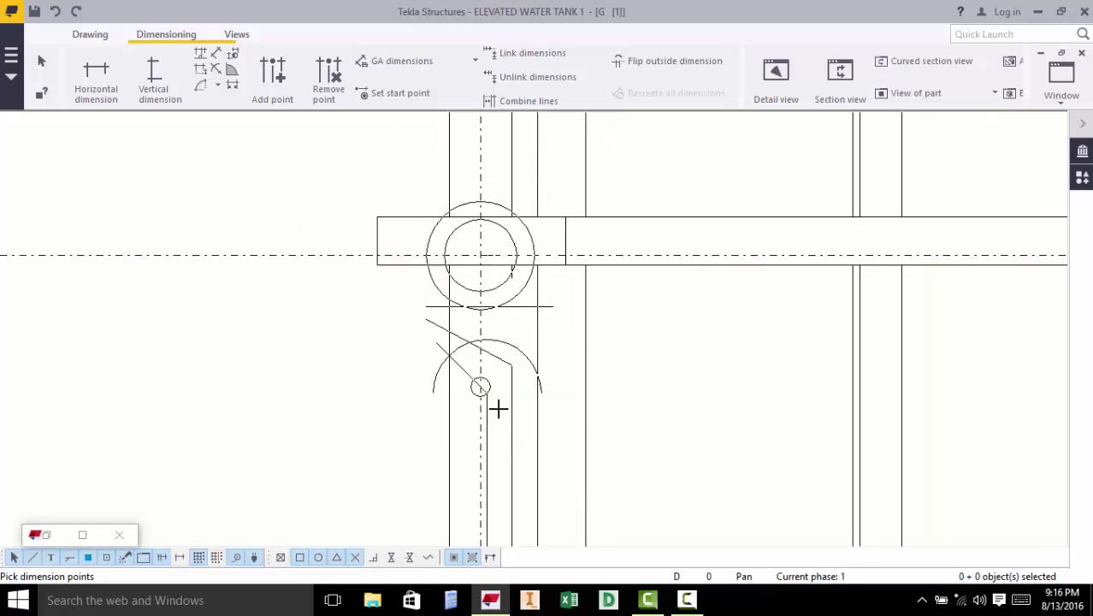
{"action": "scroll", "coordinate": [507, 425], "scroll_direction": "down", "scroll_amount": 5}
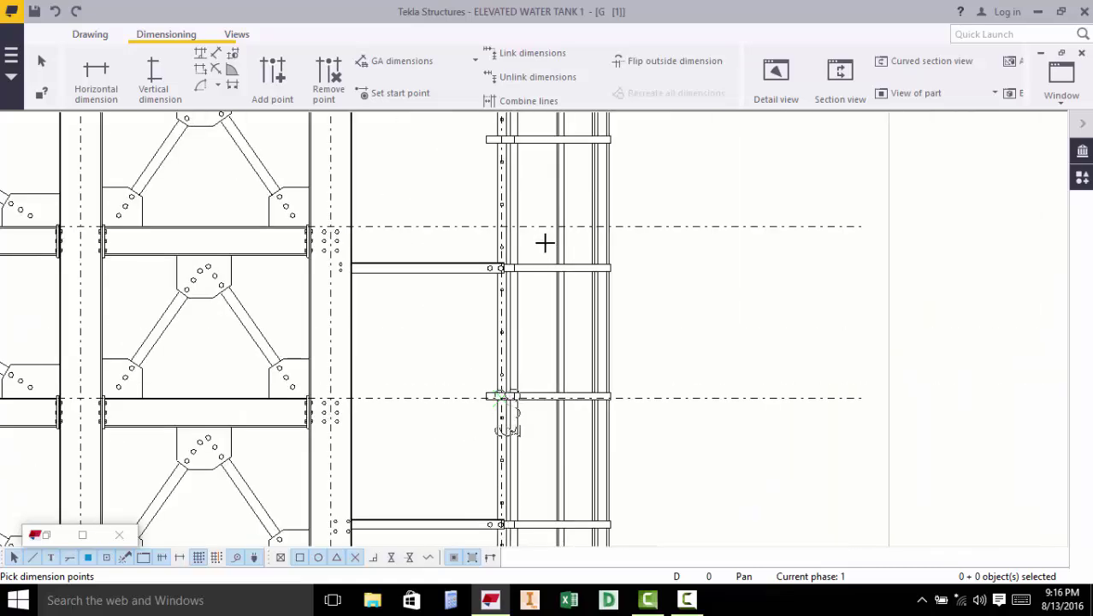
- Extend the vertical dimension chain along the ladder grid line to the seventh and eighth beam levels
{"action": "scroll", "coordinate": [504, 416], "scroll_direction": "up", "scroll_amount": 4}
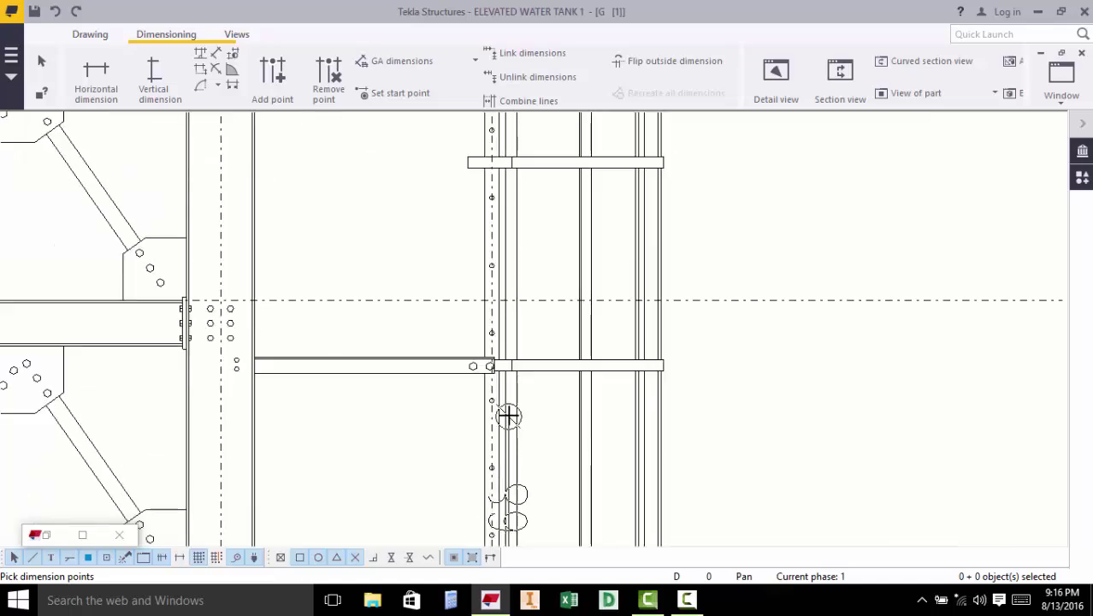
{"action": "scroll", "coordinate": [505, 311], "scroll_direction": "up", "scroll_amount": 3}
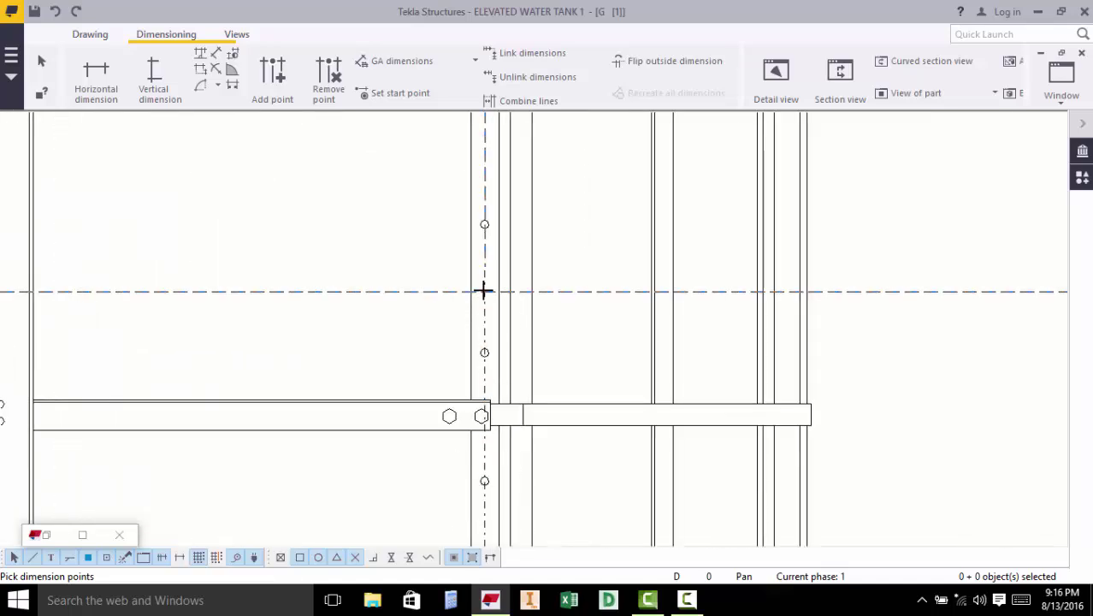
{"action": "scroll", "coordinate": [488, 368], "scroll_direction": "down", "scroll_amount": 5}
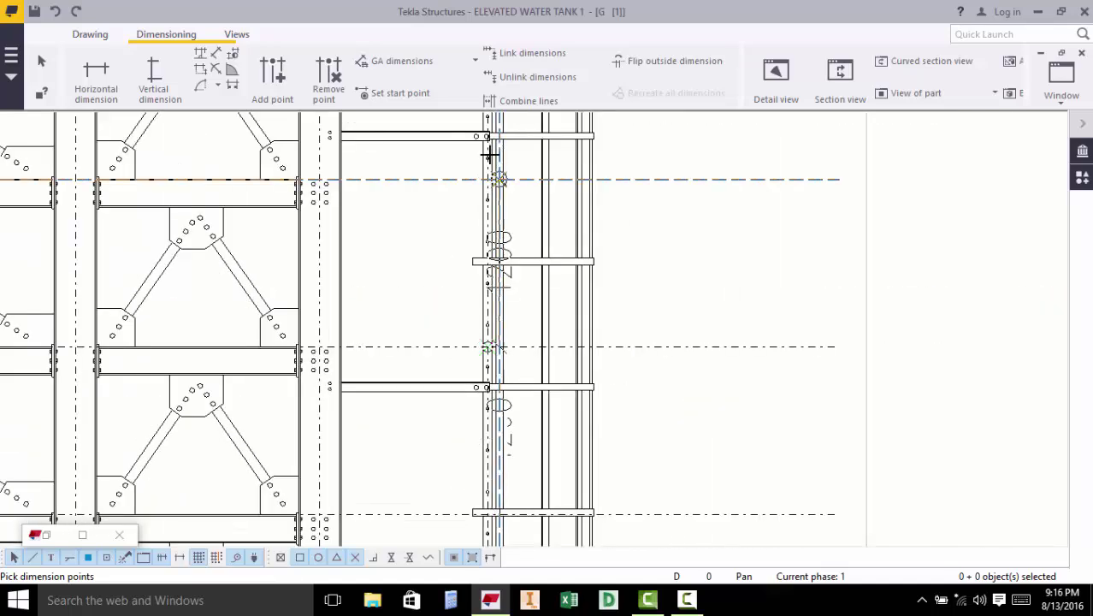
{"action": "scroll", "coordinate": [495, 171], "scroll_direction": "up", "scroll_amount": 5}
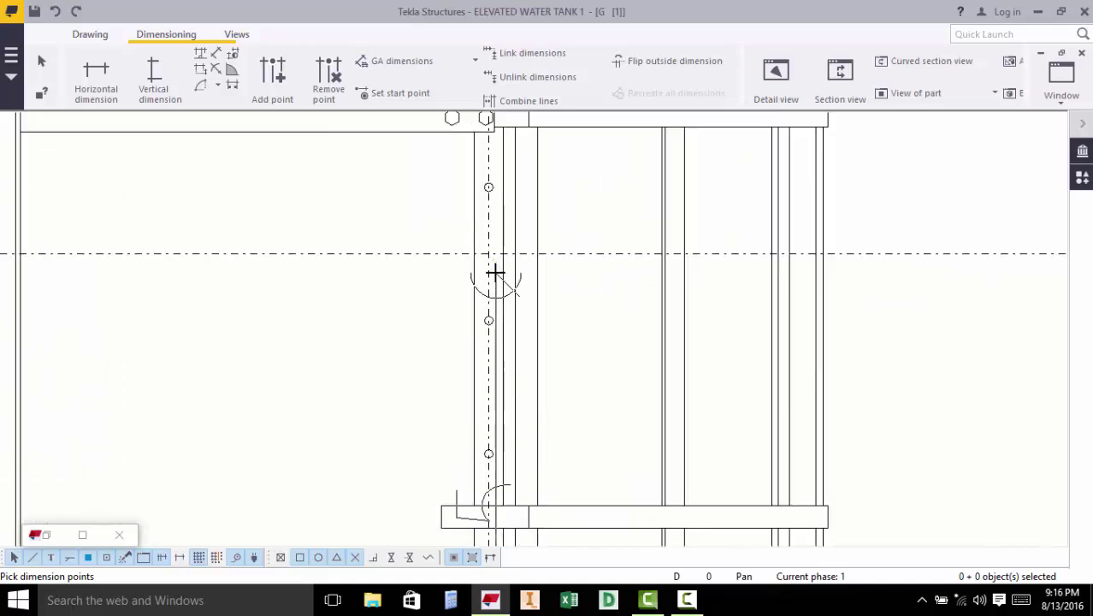
{"action": "scroll", "coordinate": [503, 420], "scroll_direction": "down", "scroll_amount": 5}
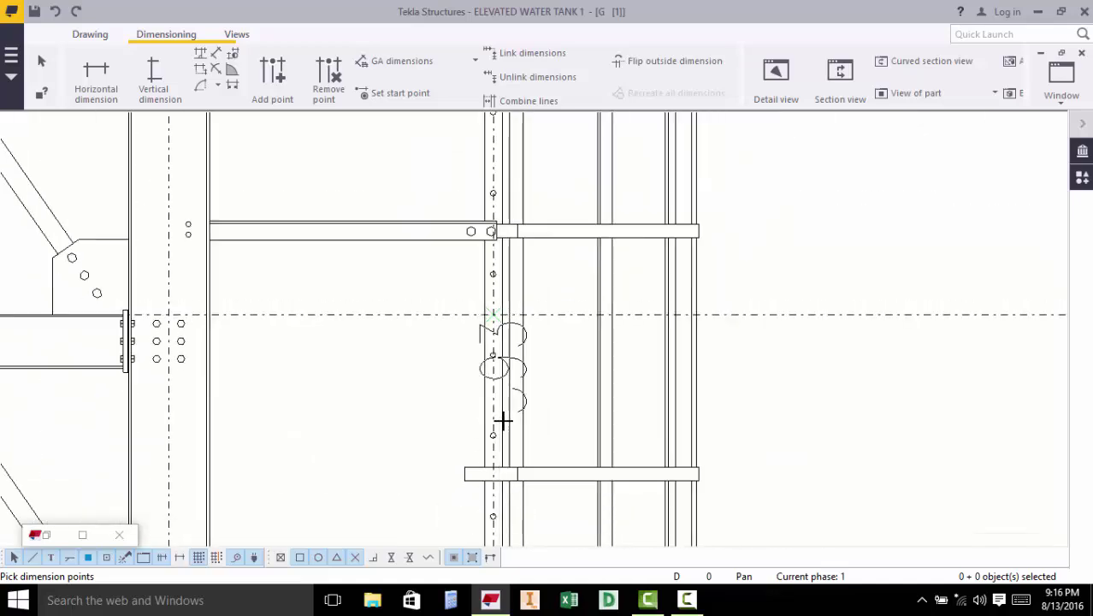
- Add the ninth and tenth beam levels to the vertical dimension chain on the ladder grid line
{"action": "scroll", "coordinate": [501, 248], "scroll_direction": "up", "scroll_amount": 8}
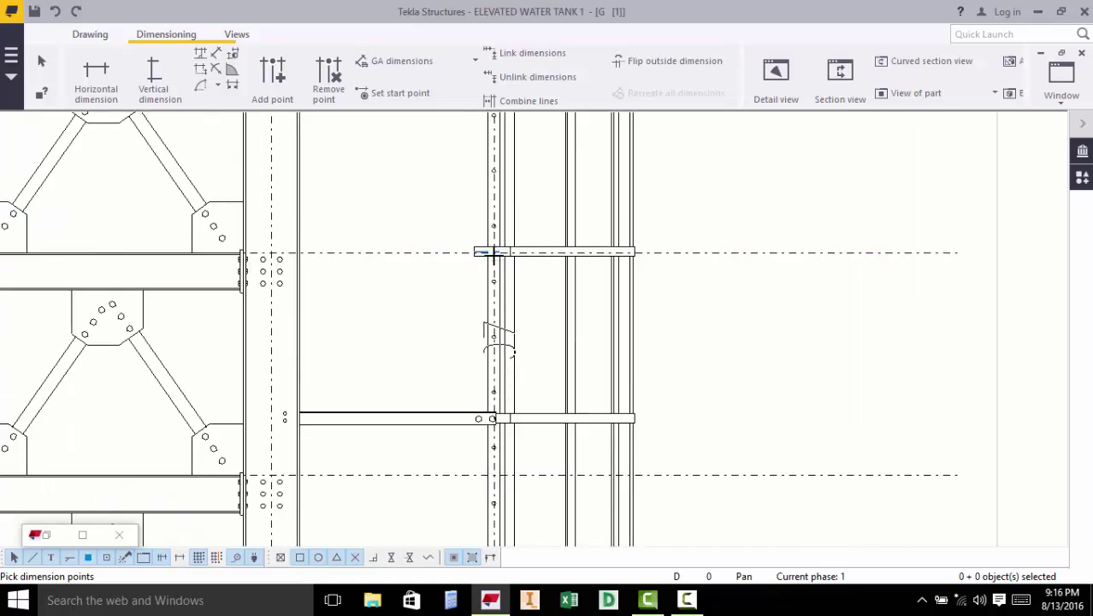
{"action": "scroll", "coordinate": [489, 266], "scroll_direction": "up", "scroll_amount": 2}
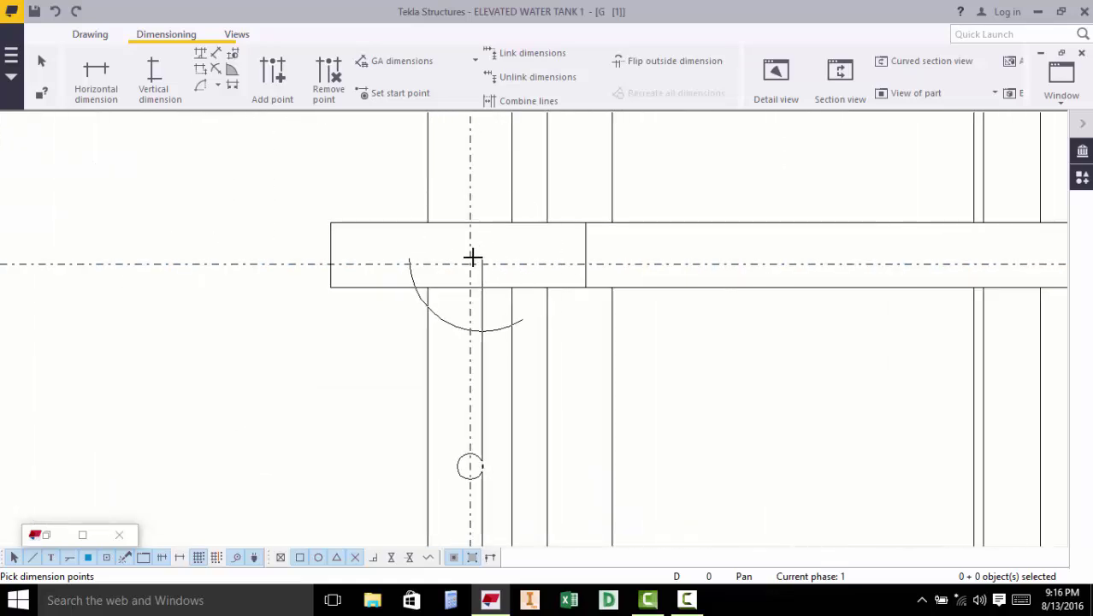
{"action": "scroll", "coordinate": [462, 404], "scroll_direction": "down", "scroll_amount": 8}
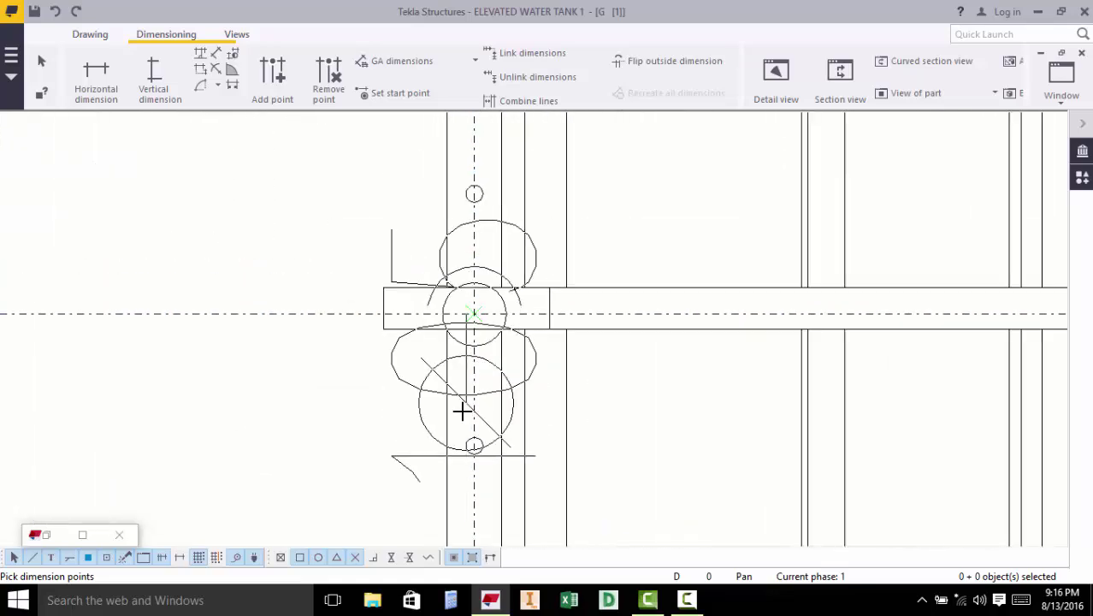
{"action": "scroll", "coordinate": [462, 398], "scroll_direction": "down", "scroll_amount": 8}
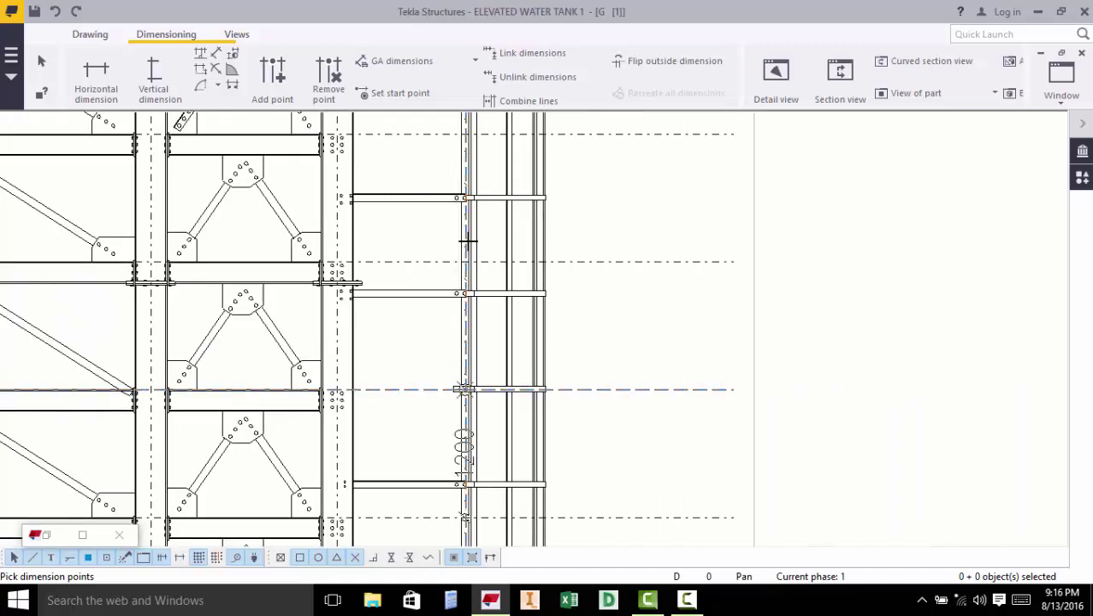
{"action": "scroll", "coordinate": [519, 331], "scroll_direction": "up", "scroll_amount": 2}
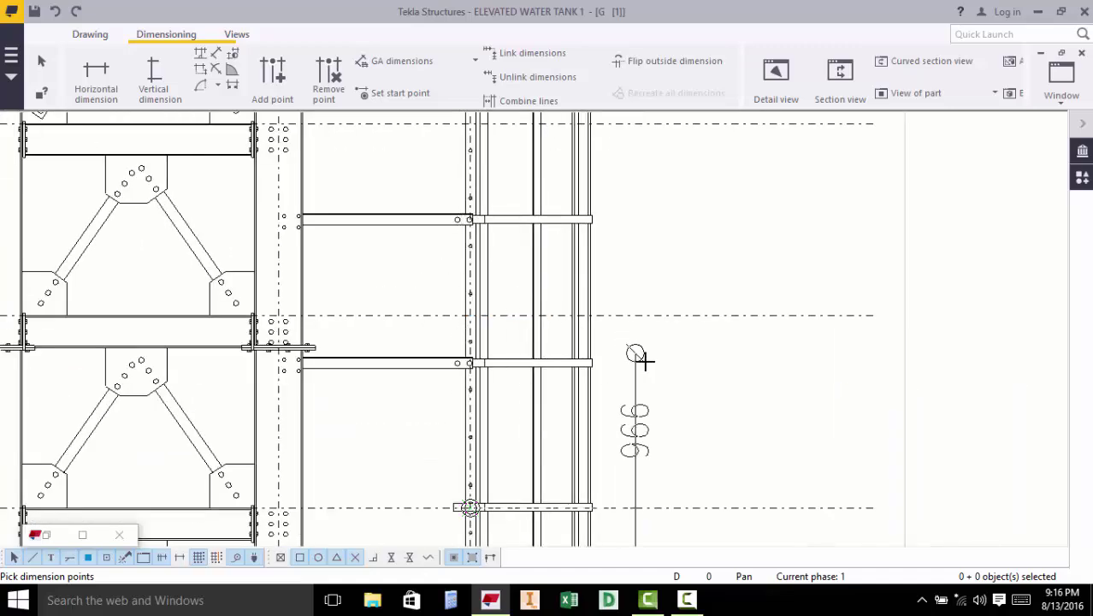
{"action": "scroll", "coordinate": [477, 319], "scroll_direction": "up", "scroll_amount": 8}
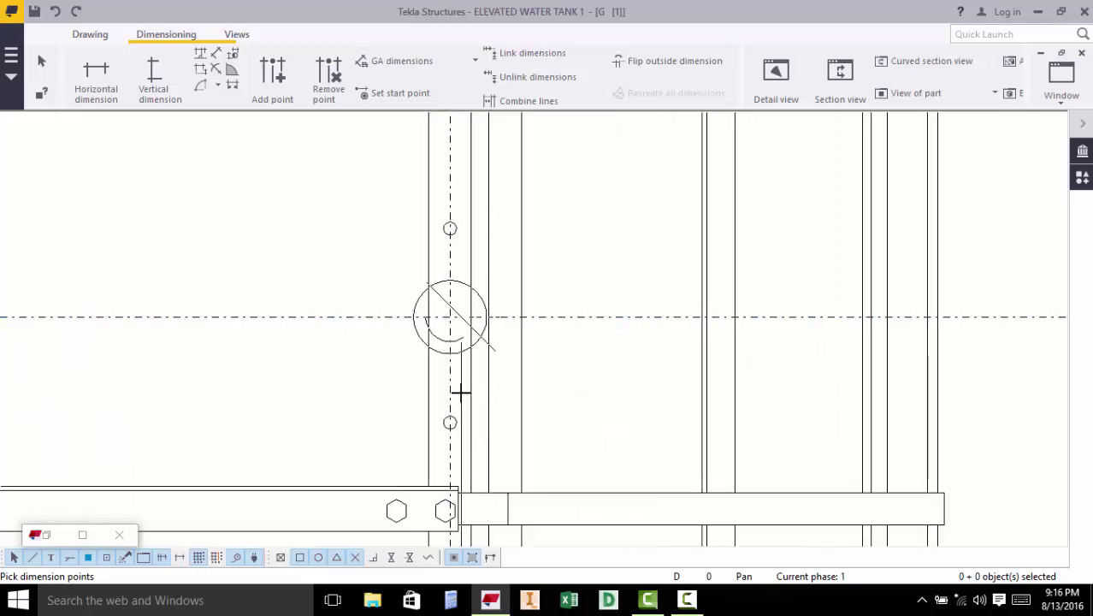
{"action": "scroll", "coordinate": [456, 398], "scroll_direction": "down", "scroll_amount": 3}
{"action": "scroll", "coordinate": [456, 398], "scroll_direction": "down", "scroll_amount": 4}
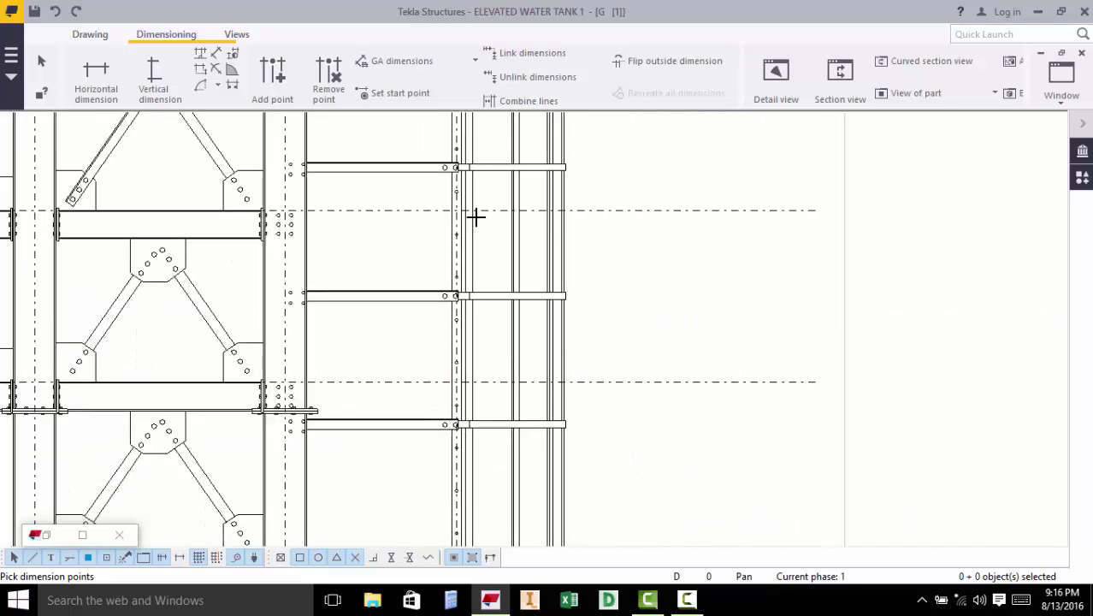
- Continue the vertical dimension chain up the ladder grid line through the eleventh, twelfth and thirteenth beam levels
{"action": "scroll", "coordinate": [456, 260], "scroll_direction": "up", "scroll_amount": 1}
{"action": "scroll", "coordinate": [456, 255], "scroll_direction": "up", "scroll_amount": 5}
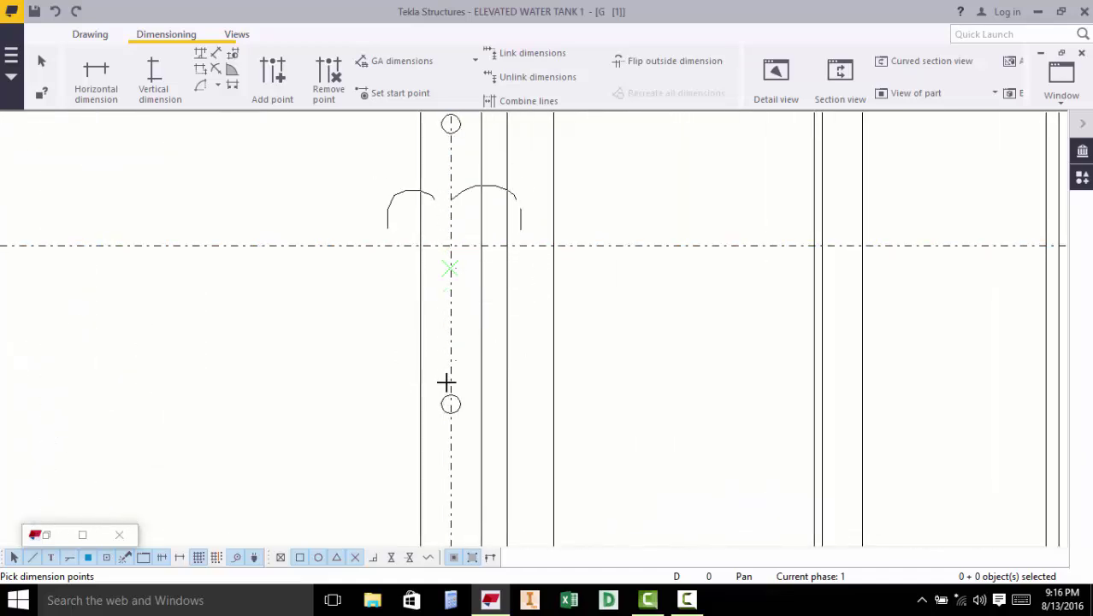
{"action": "scroll", "coordinate": [448, 384], "scroll_direction": "down", "scroll_amount": 4}
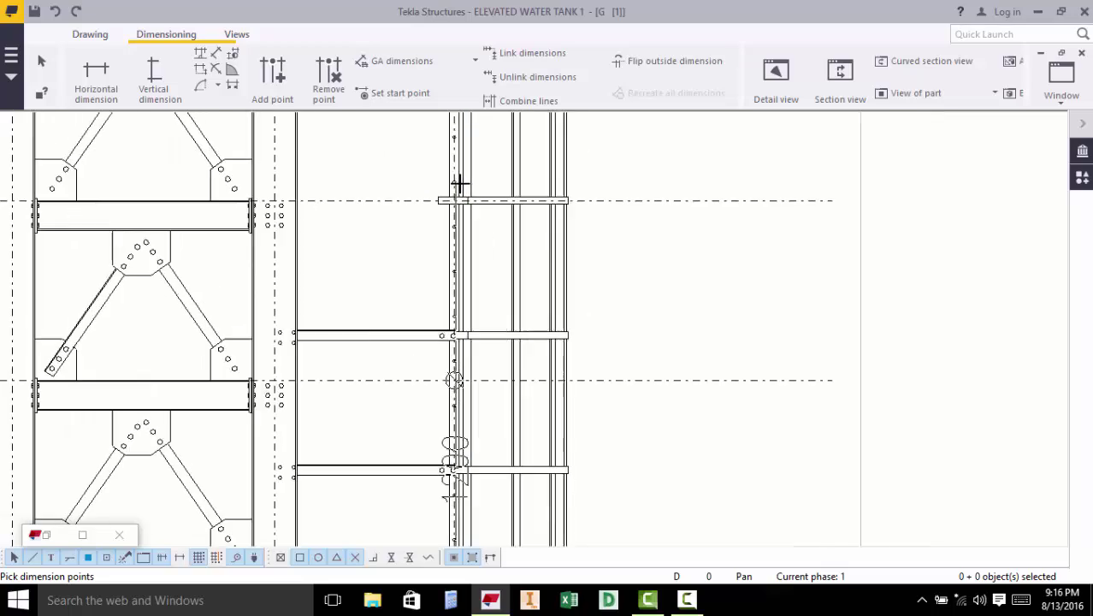
{"action": "scroll", "coordinate": [451, 181], "scroll_direction": "up", "scroll_amount": 5}
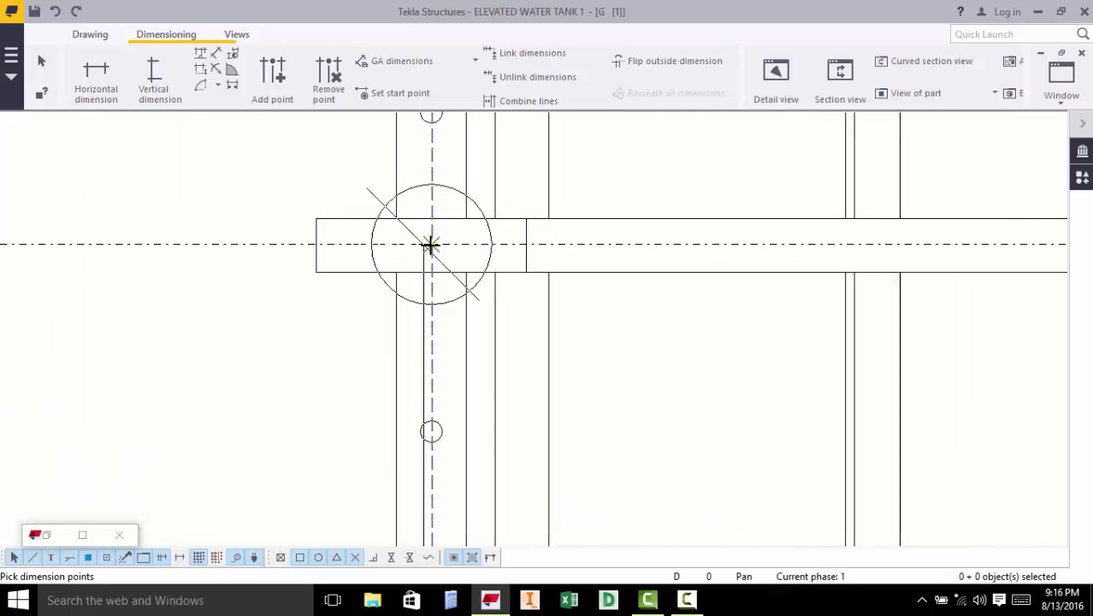
{"action": "scroll", "coordinate": [443, 323], "scroll_direction": "down", "scroll_amount": 5}
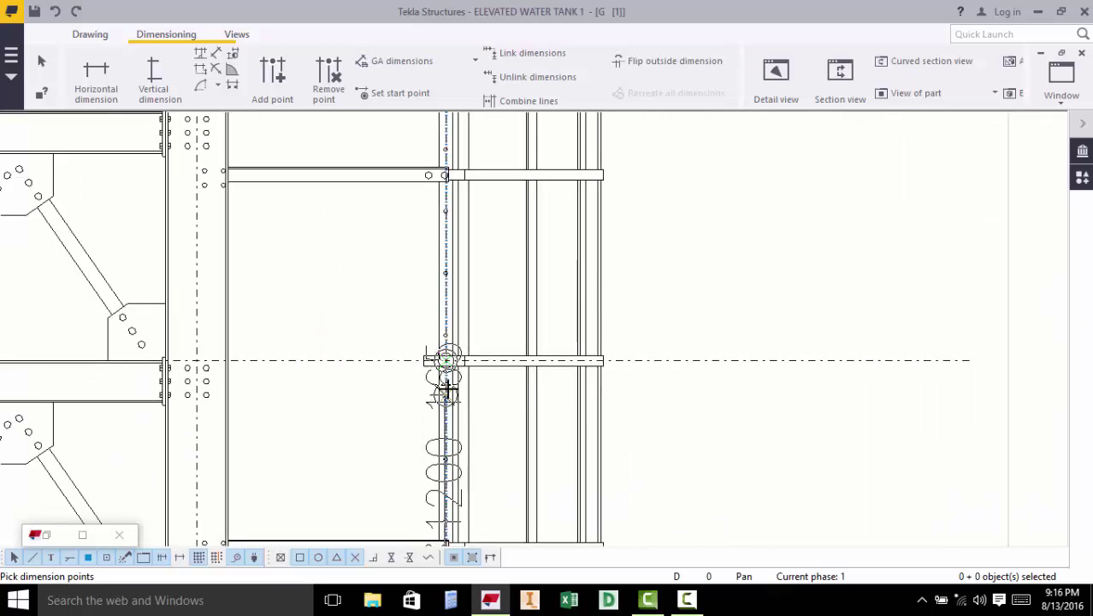
{"action": "scroll", "coordinate": [452, 222], "scroll_direction": "up", "scroll_amount": 5}
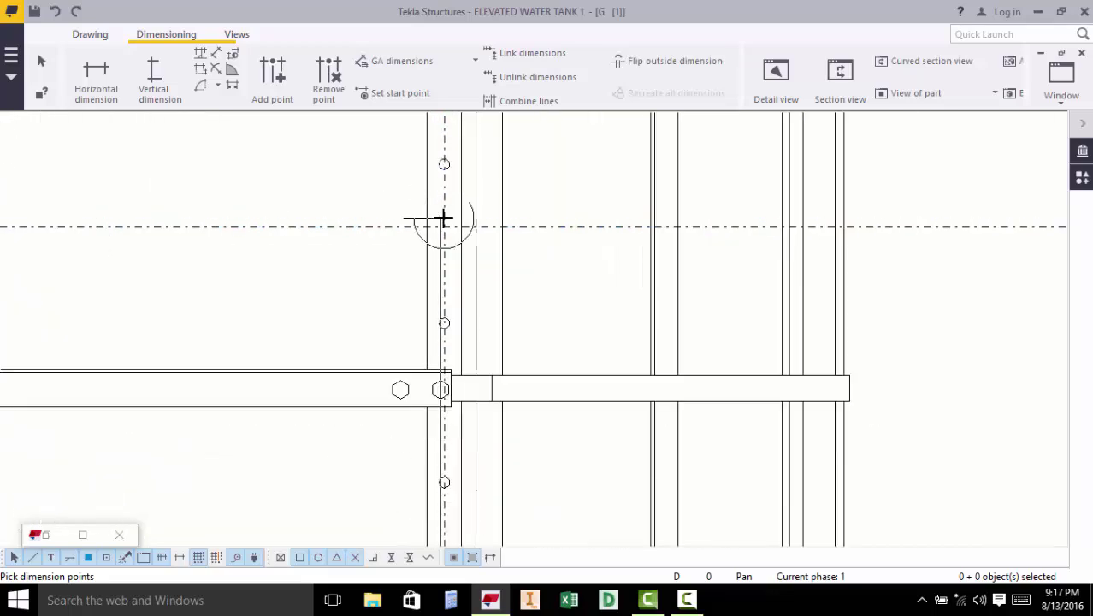
{"action": "scroll", "coordinate": [445, 359], "scroll_direction": "down", "scroll_amount": 5}
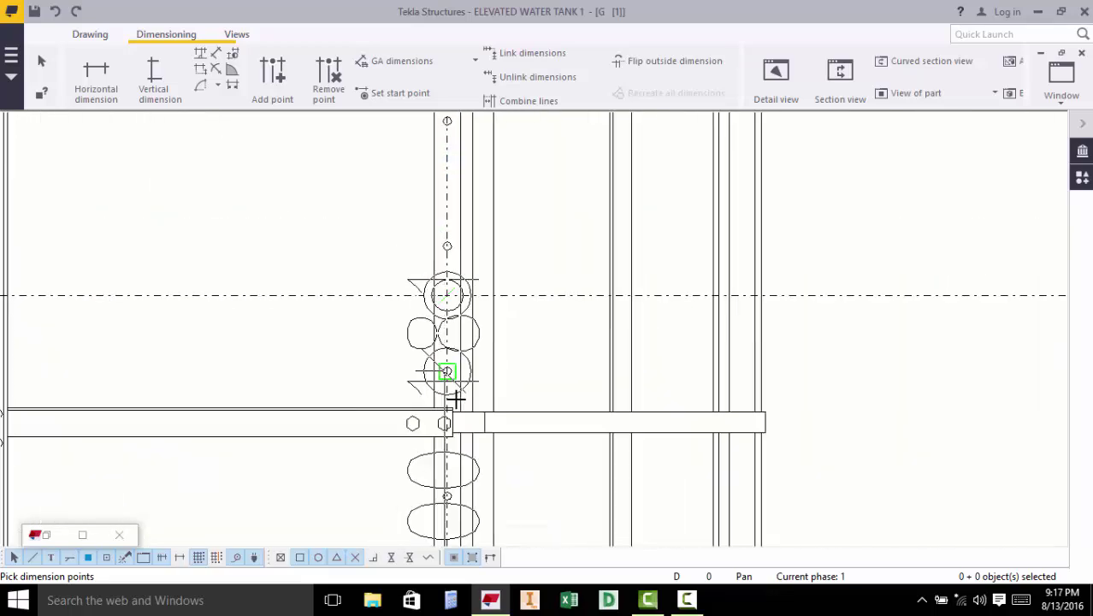
{"action": "scroll", "coordinate": [451, 390], "scroll_direction": "down", "scroll_amount": 2}
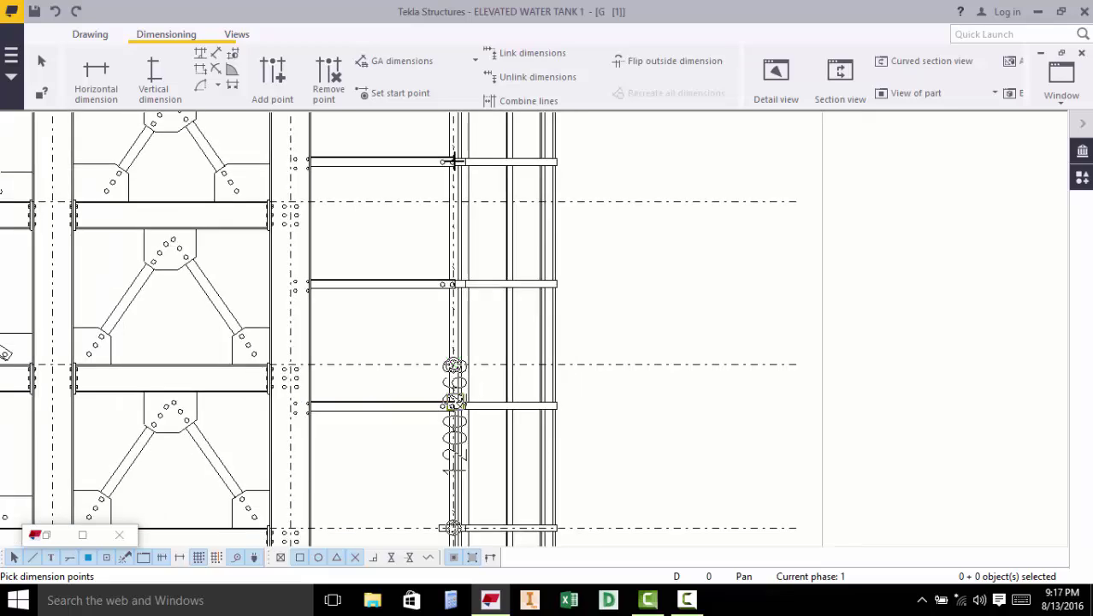
- Add the last beam level below the tank platform to the vertical dimension chain on the ladder grid line
{"action": "scroll", "coordinate": [469, 337], "scroll_direction": "up", "scroll_amount": 4}
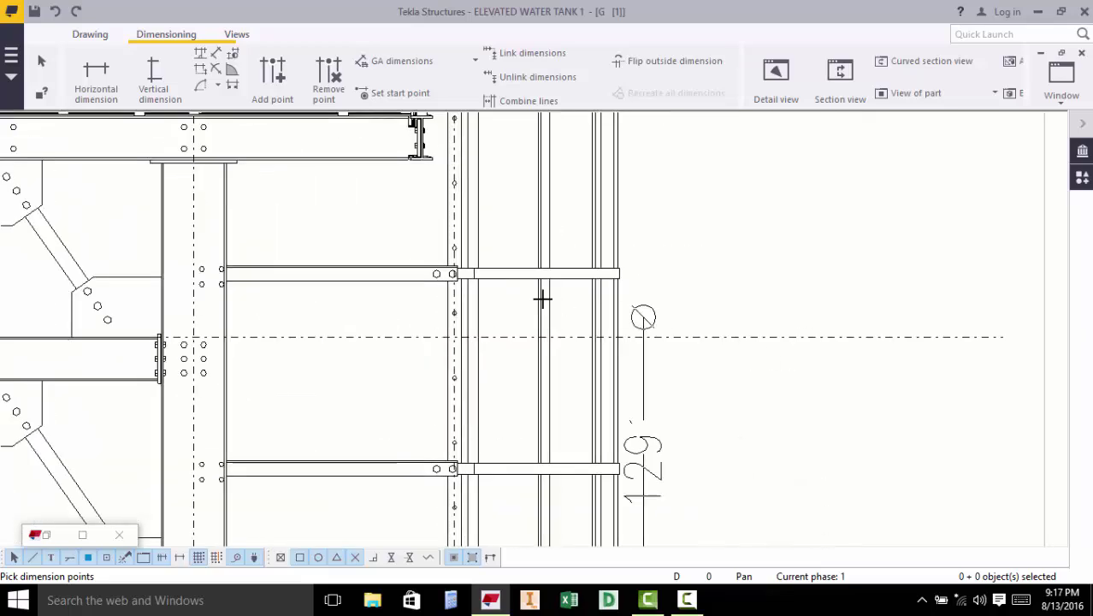
{"action": "scroll", "coordinate": [473, 273], "scroll_direction": "up", "scroll_amount": 1}
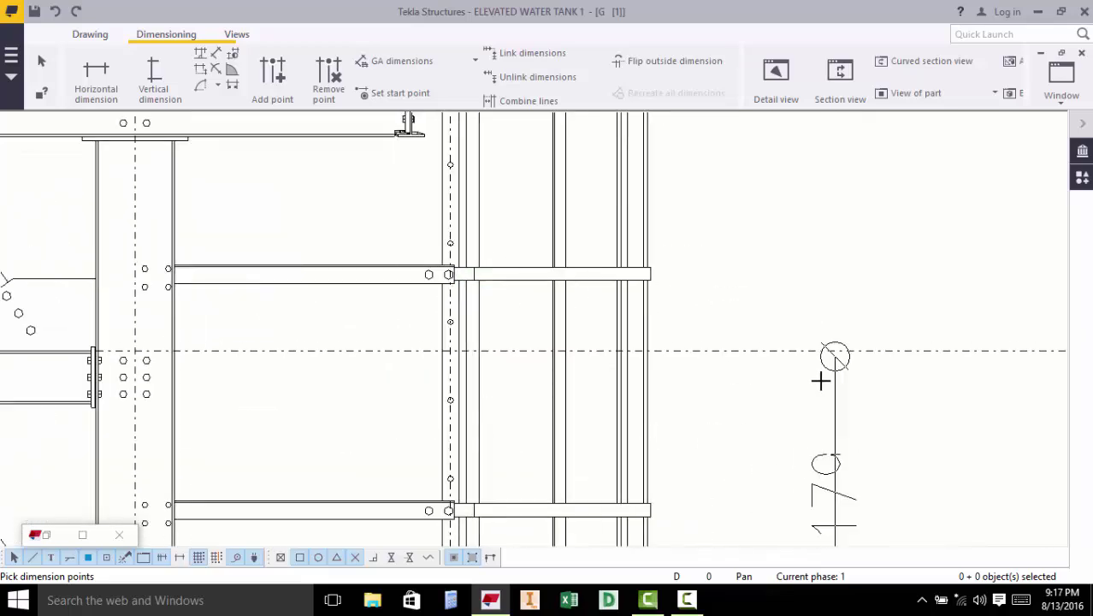
{"action": "scroll", "coordinate": [569, 295], "scroll_direction": "down", "scroll_amount": 4}
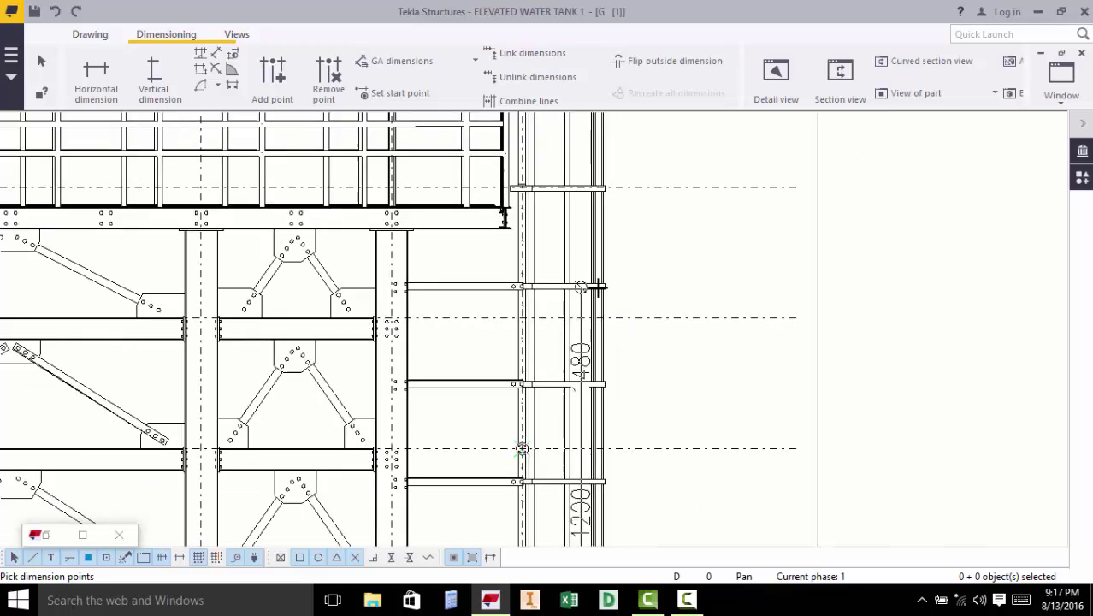
{"action": "scroll", "coordinate": [523, 321], "scroll_direction": "up", "scroll_amount": 5}
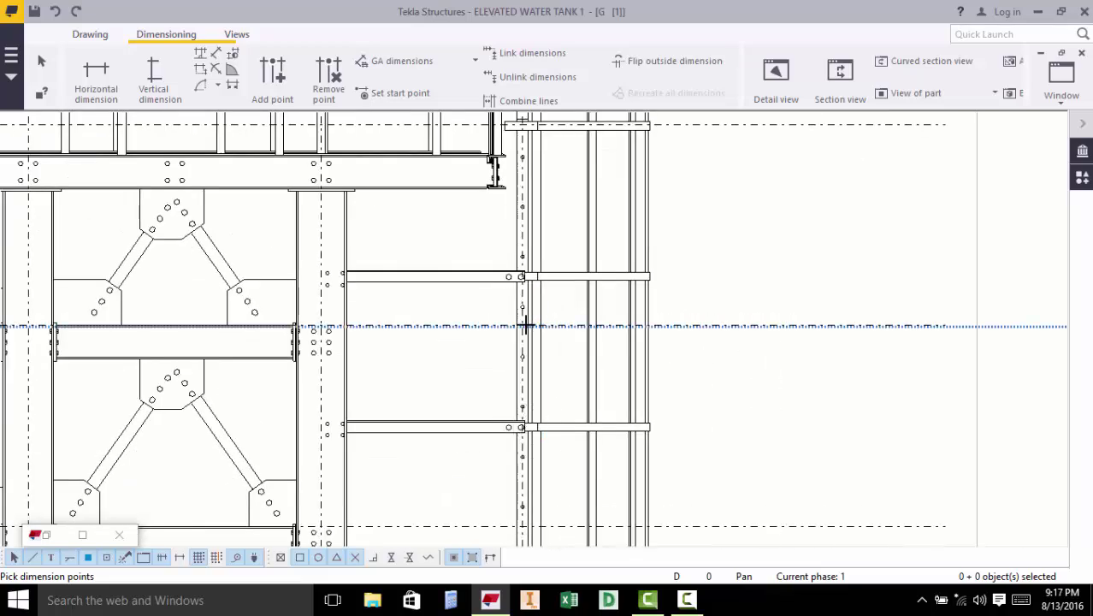
{"action": "scroll", "coordinate": [528, 323], "scroll_direction": "up", "scroll_amount": 5}
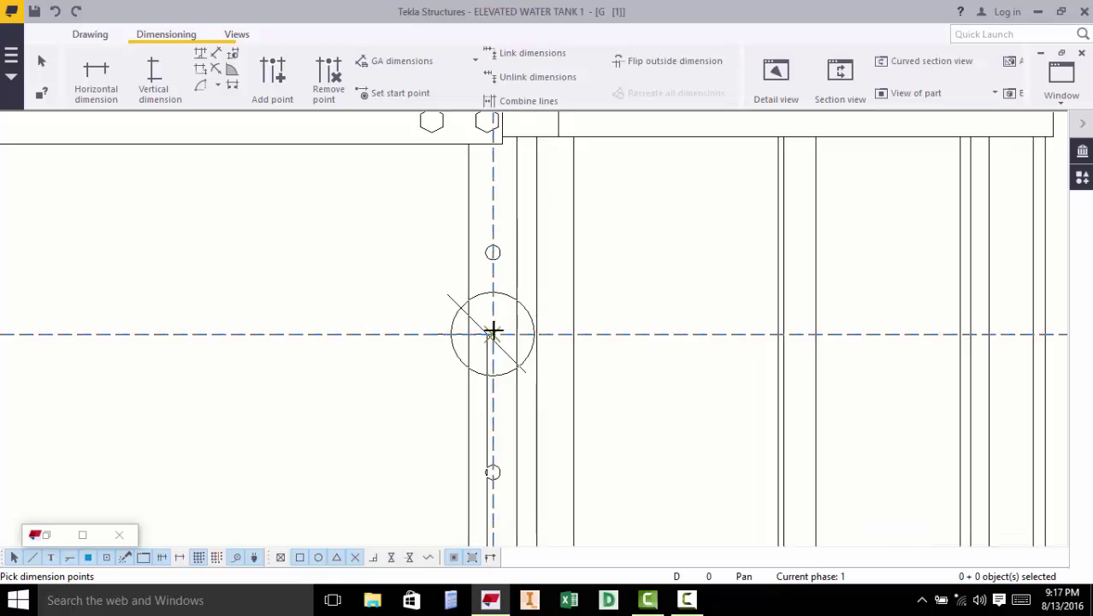
{"action": "scroll", "coordinate": [496, 402], "scroll_direction": "down", "scroll_amount": 5}
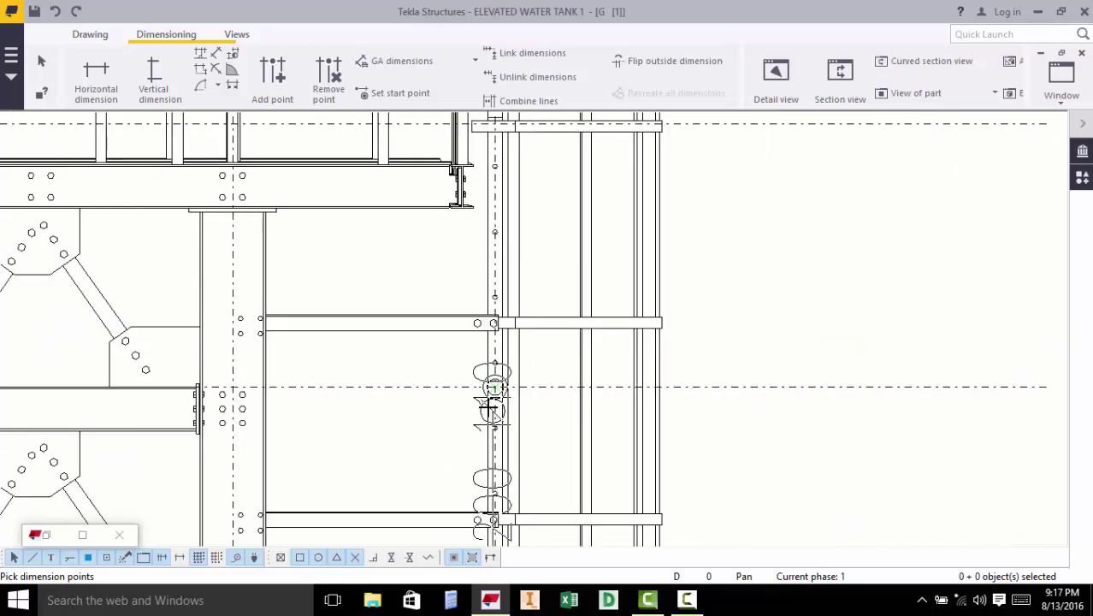
- Extend the vertical dimension chain on the ladder grid line to the level just above the tank platform and the topmost level above the tank
{"action": "scroll", "coordinate": [503, 248], "scroll_direction": "up", "scroll_amount": 5}
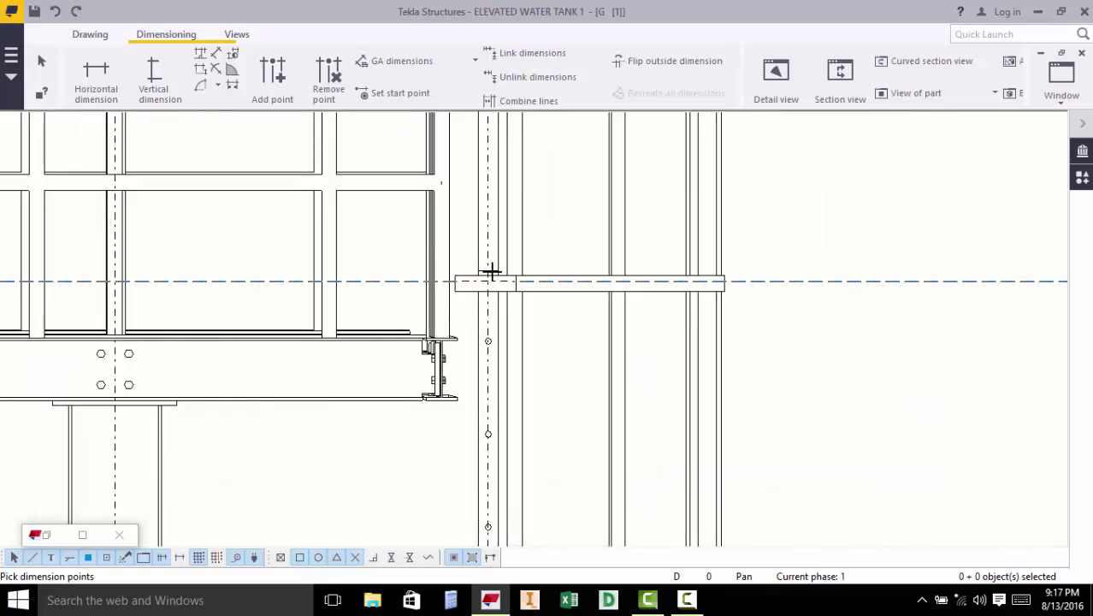
{"action": "scroll", "coordinate": [517, 294], "scroll_direction": "up", "scroll_amount": 3}
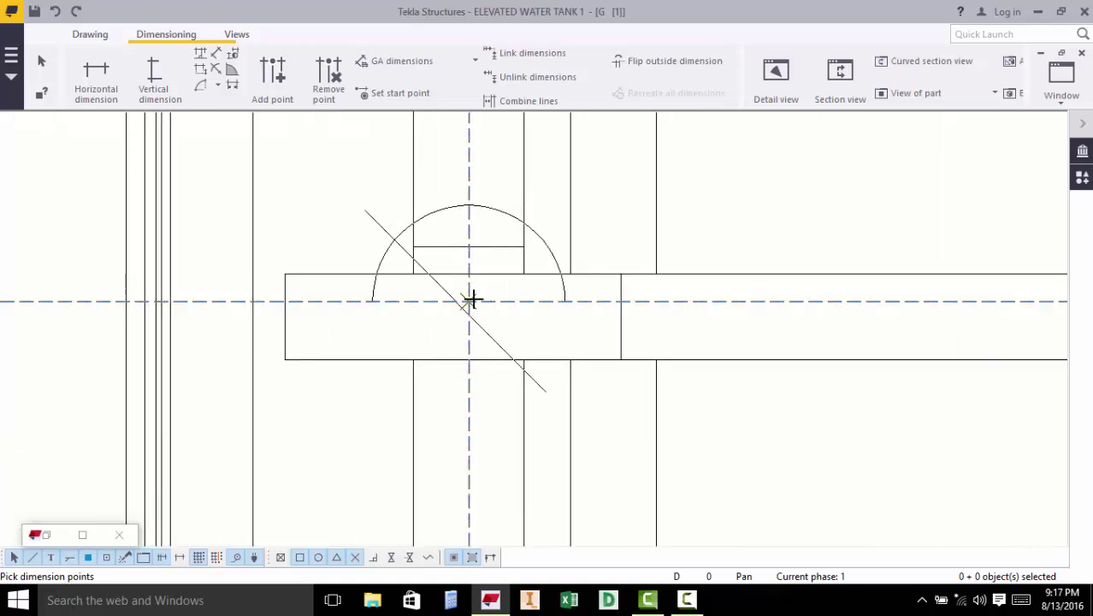
{"action": "scroll", "coordinate": [466, 381], "scroll_direction": "down", "scroll_amount": 6}
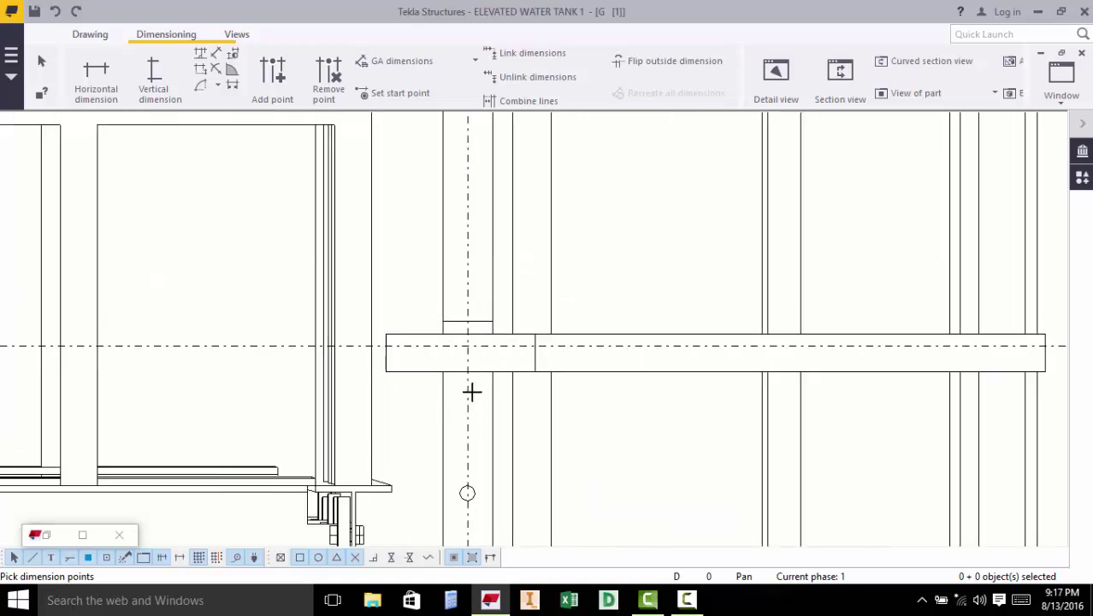
{"action": "scroll", "coordinate": [475, 379], "scroll_direction": "down", "scroll_amount": 2}
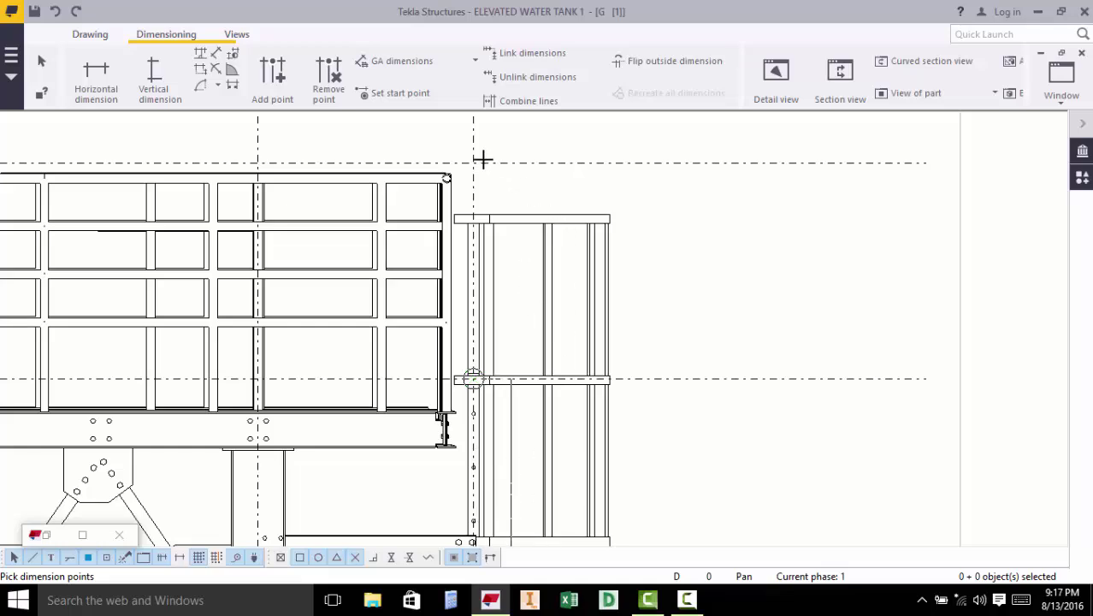
{"action": "scroll", "coordinate": [481, 161], "scroll_direction": "up", "scroll_amount": 4}
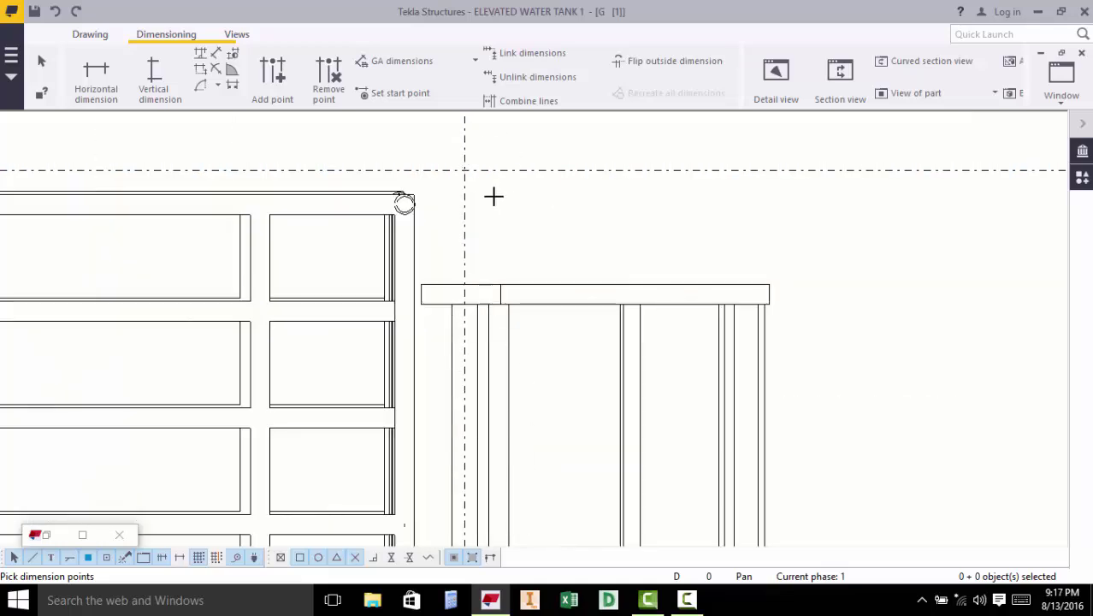
{"action": "scroll", "coordinate": [487, 163], "scroll_direction": "up", "scroll_amount": 1}
{"action": "left_click", "coordinate": [457, 170]}
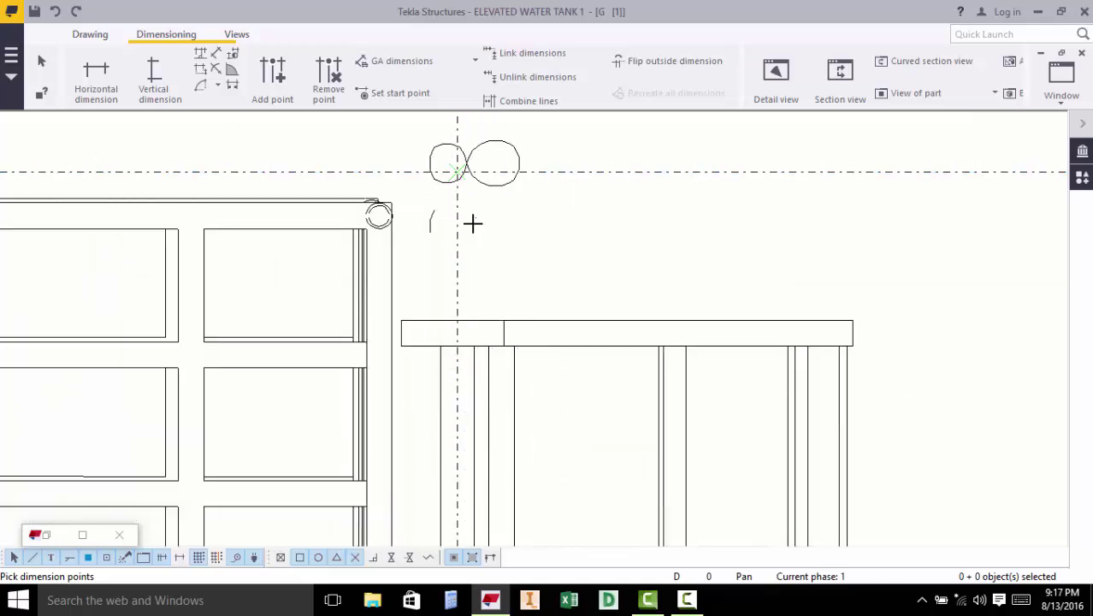
- Finish the vertical dimension chain at the base-level grid intersection on the ladder footing and end the dimension command
{"action": "scroll", "coordinate": [473, 223], "scroll_direction": "down", "scroll_amount": 4}
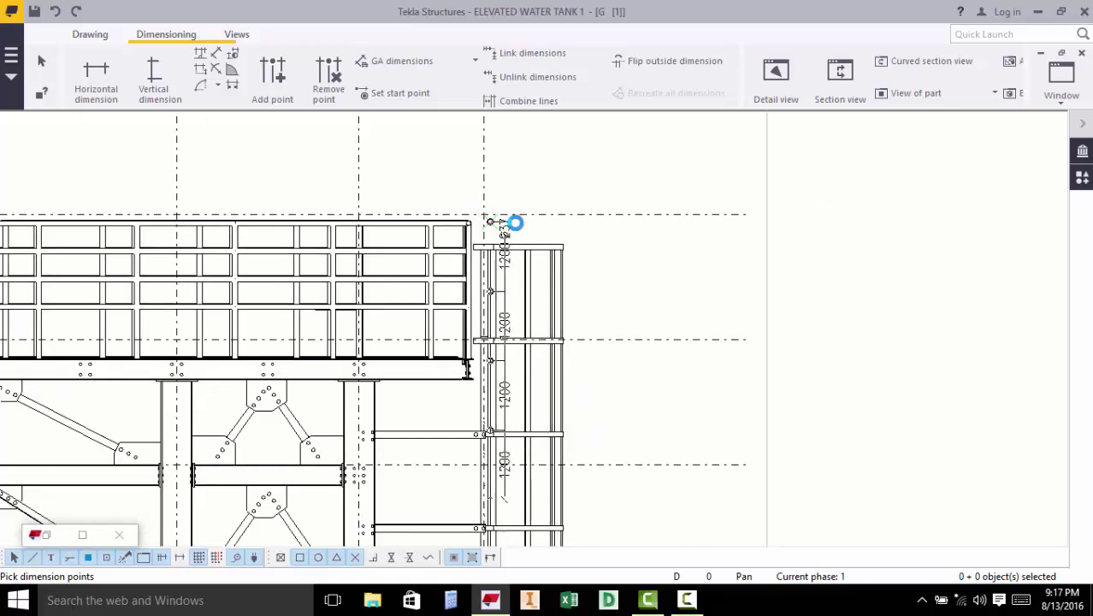
{"action": "scroll", "coordinate": [514, 222], "scroll_direction": "down", "scroll_amount": 3}
{"action": "scroll", "coordinate": [531, 369], "scroll_direction": "down", "scroll_amount": 2}
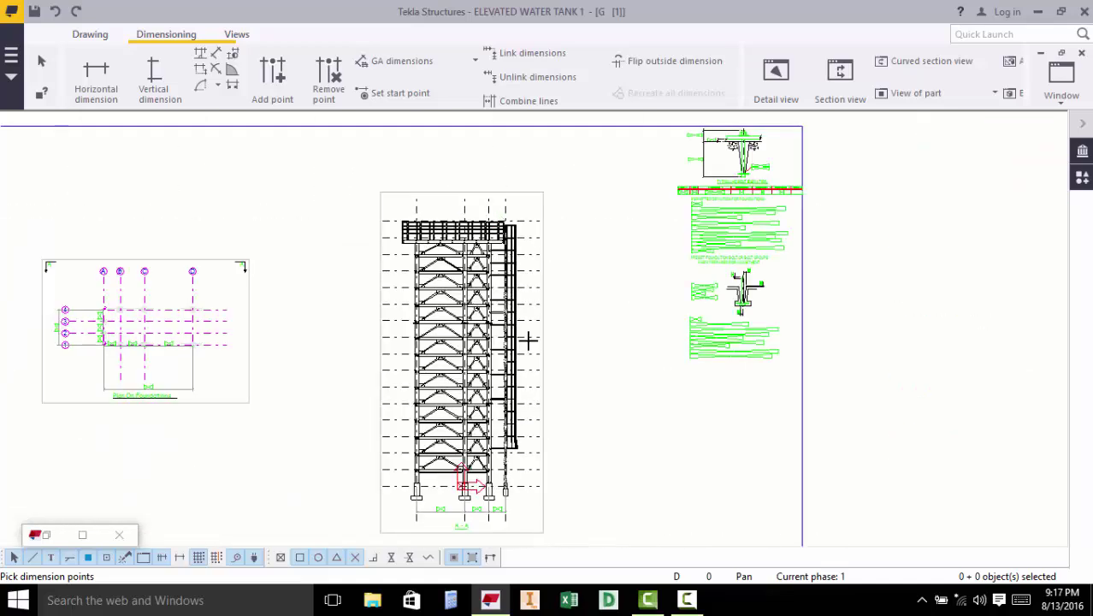
{"action": "scroll", "coordinate": [537, 441], "scroll_direction": "down", "scroll_amount": 4}
{"action": "scroll", "coordinate": [530, 310], "scroll_direction": "up", "scroll_amount": 4}
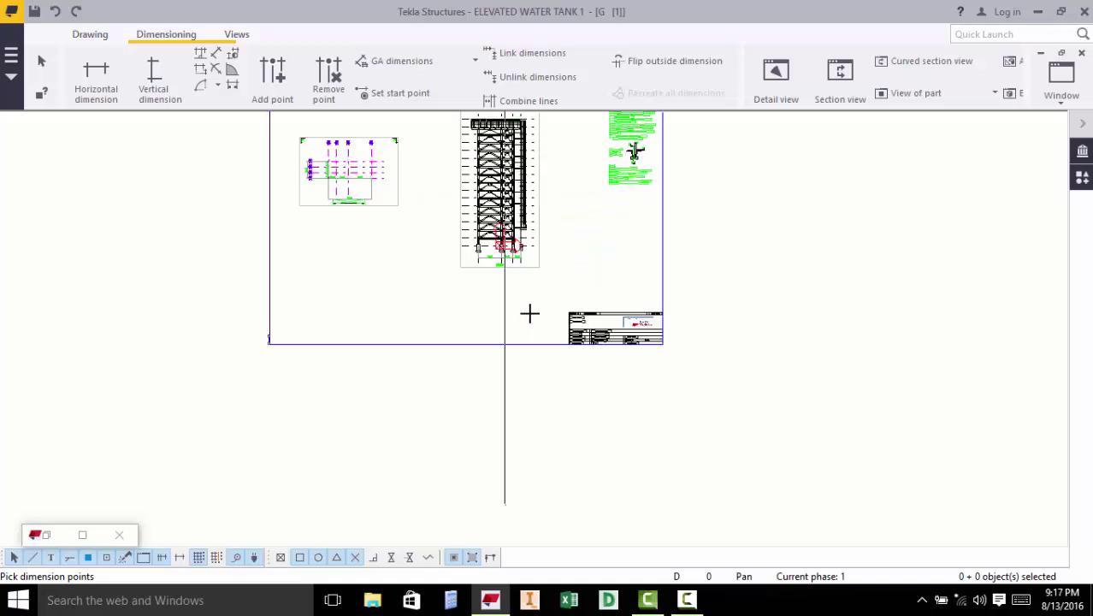
{"action": "scroll", "coordinate": [525, 298], "scroll_direction": "up", "scroll_amount": 3}
{"action": "scroll", "coordinate": [532, 410], "scroll_direction": "down", "scroll_amount": 5}
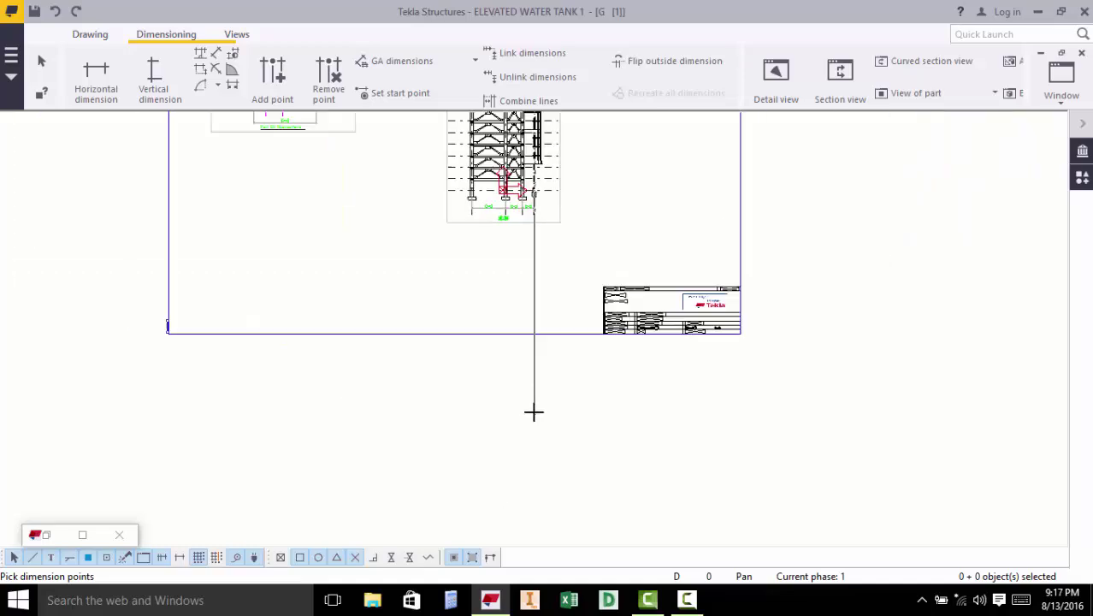
{"action": "scroll", "coordinate": [551, 140], "scroll_direction": "up", "scroll_amount": 6}
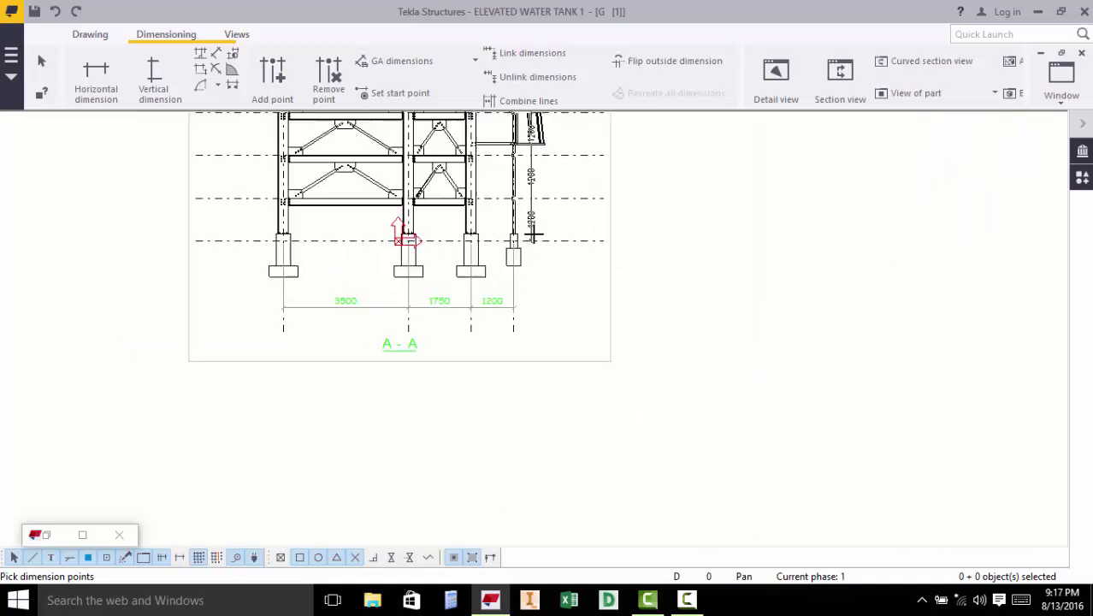
{"action": "scroll", "coordinate": [508, 245], "scroll_direction": "up", "scroll_amount": 8}
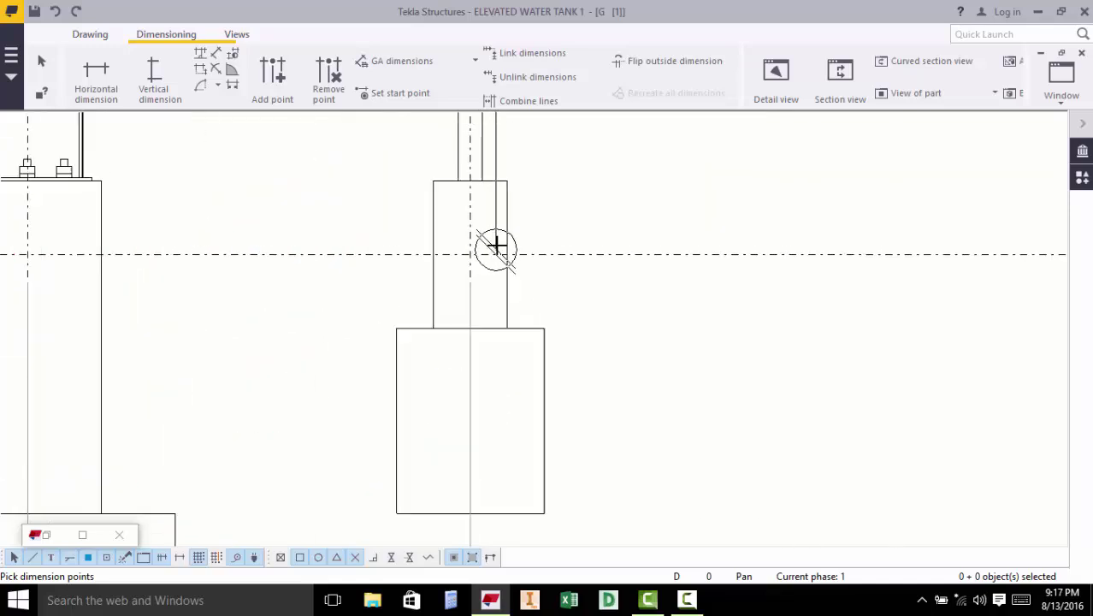
{"action": "scroll", "coordinate": [473, 257], "scroll_direction": "up", "scroll_amount": 3}
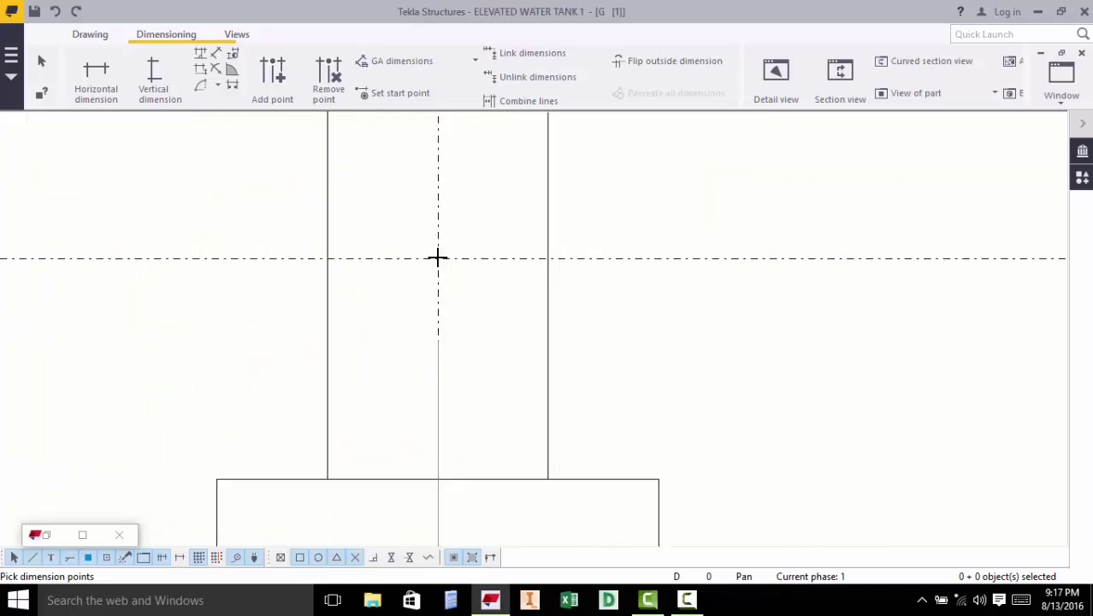
{"action": "right_click", "coordinate": [590, 232]}
{"action": "left_click", "coordinate": [595, 236]}
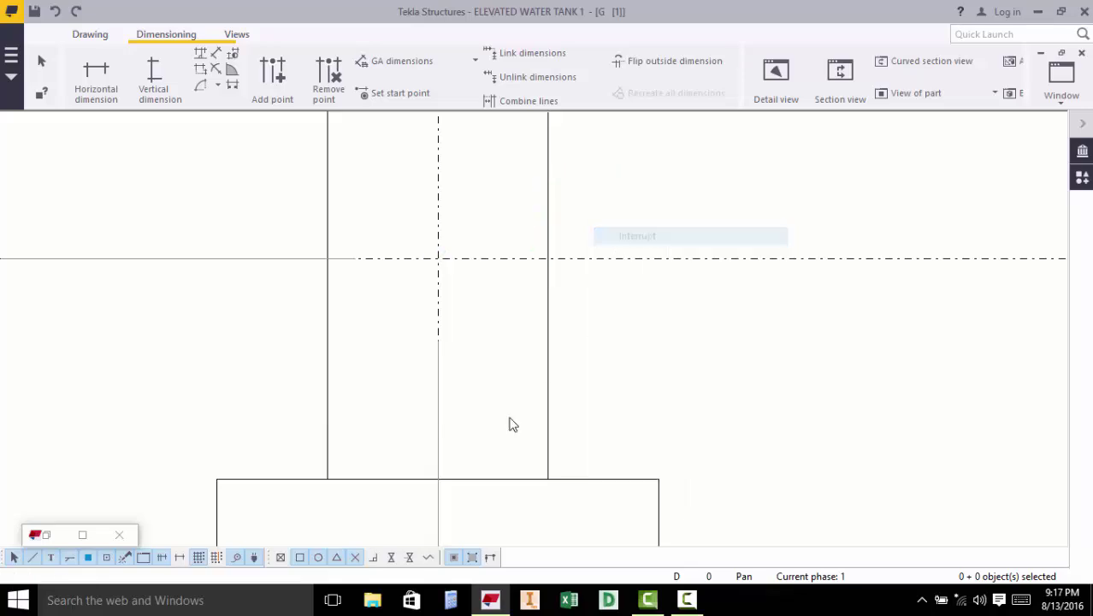
- Move the vertical level dimension chain from the outer column side to beyond the ladder cage, just inside the section view frame
{"action": "scroll", "coordinate": [494, 421], "scroll_direction": "down", "scroll_amount": 3}
{"action": "scroll", "coordinate": [494, 421], "scroll_direction": "down", "scroll_amount": 8}
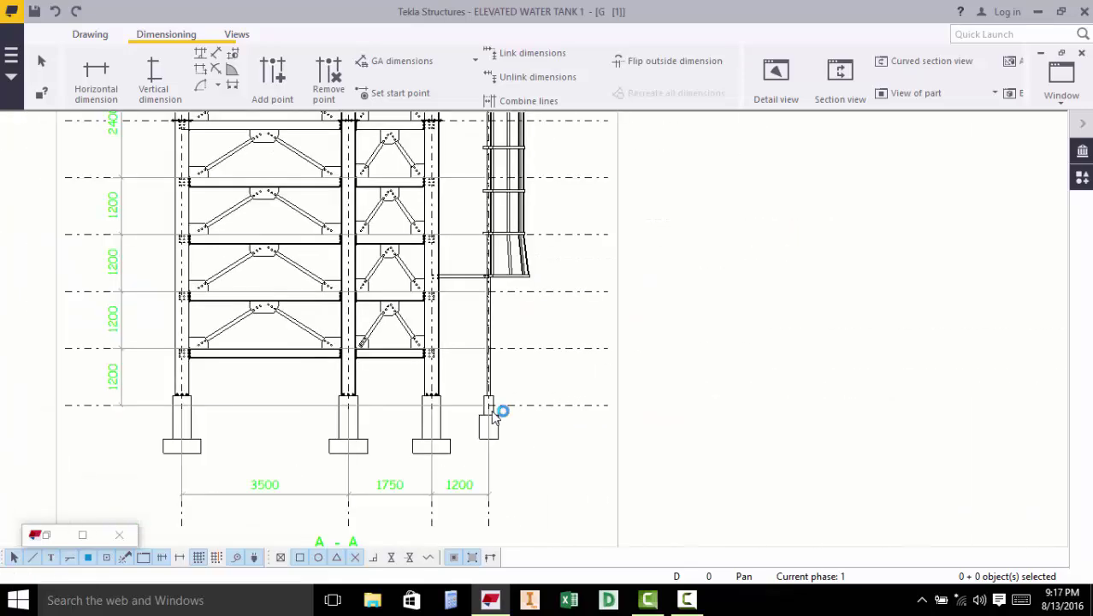
{"action": "scroll", "coordinate": [320, 198], "scroll_direction": "up", "scroll_amount": 2}
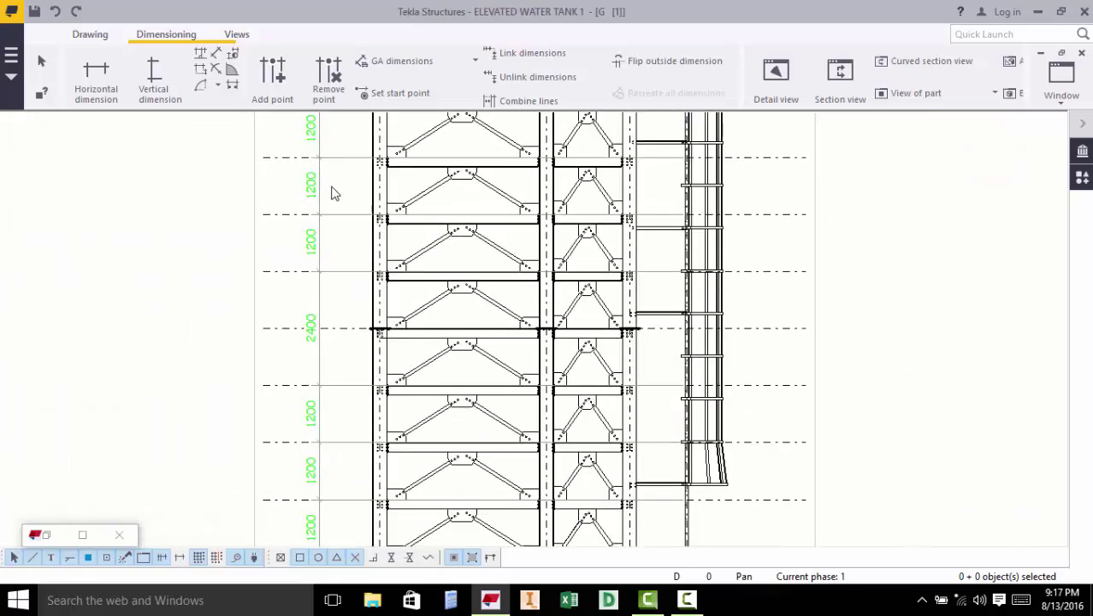
{"action": "left_click", "coordinate": [315, 188]}
{"action": "mouse_move", "coordinate": [315, 188]}
{"action": "left_mouse_down"}
{"action": "mouse_move", "coordinate": [805, 214]}
{"action": "mouse_move", "coordinate": [797, 208]}
{"action": "left_mouse_up"}
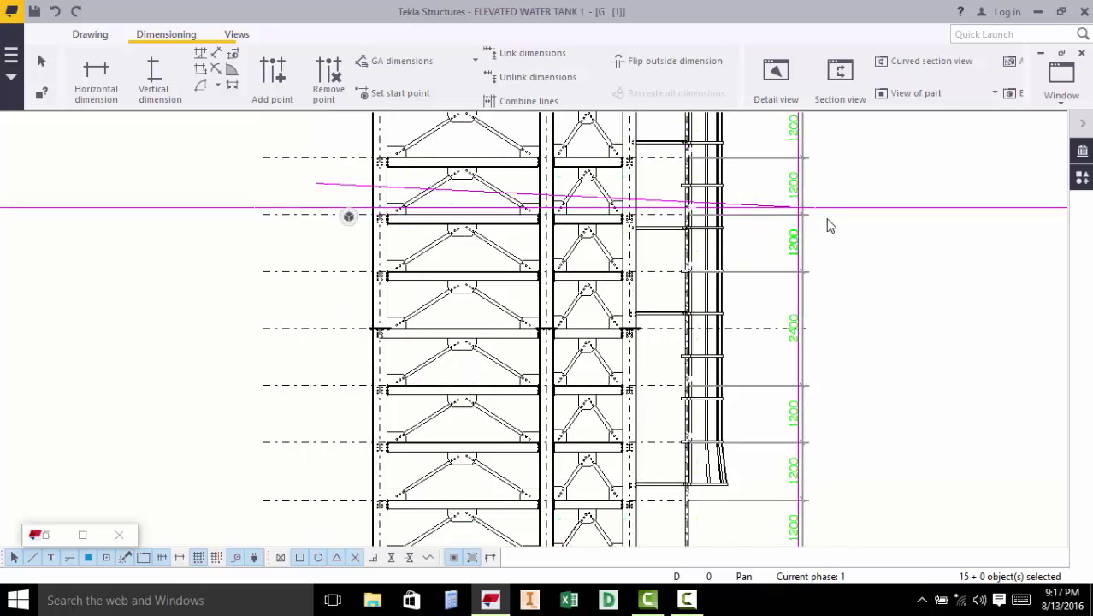
{"action": "scroll", "coordinate": [828, 223], "scroll_direction": "up", "scroll_amount": 1}
{"action": "scroll", "coordinate": [790, 195], "scroll_direction": "up", "scroll_amount": 1}
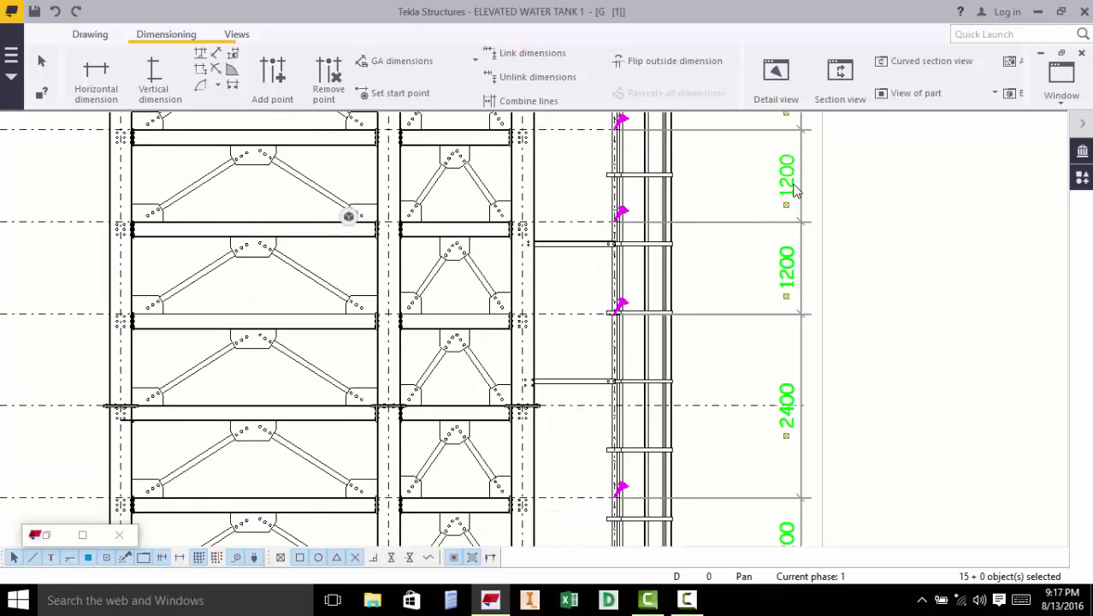
{"action": "left_click_drag", "start_coordinate": [792, 190], "coordinate": [772, 190]}
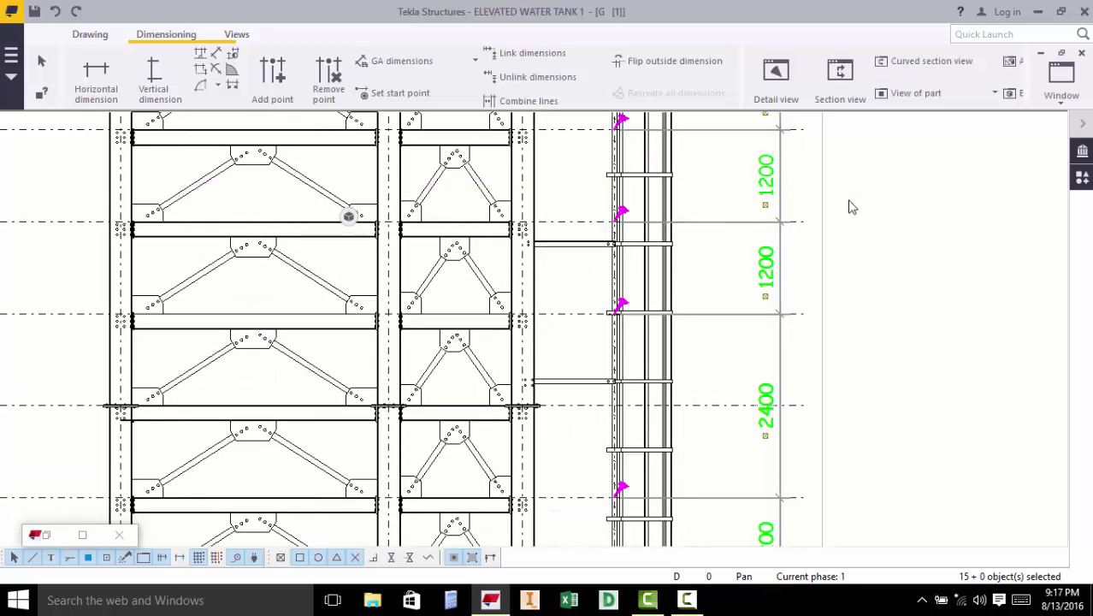
{"action": "left_click", "coordinate": [892, 221]}
- Open the vertical dimension chain's properties and set its text colour to black and text height to 3.5
{"action": "scroll", "coordinate": [774, 272], "scroll_direction": "up", "scroll_amount": 4}
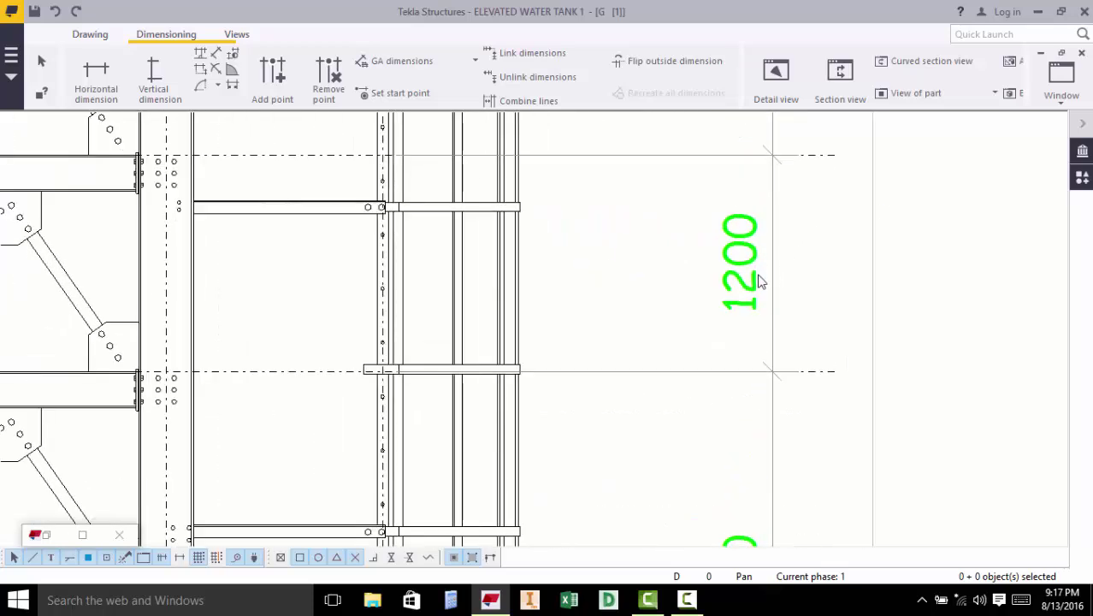
{"action": "left_click", "coordinate": [754, 281]}
{"action": "double_click", "coordinate": [754, 281]}
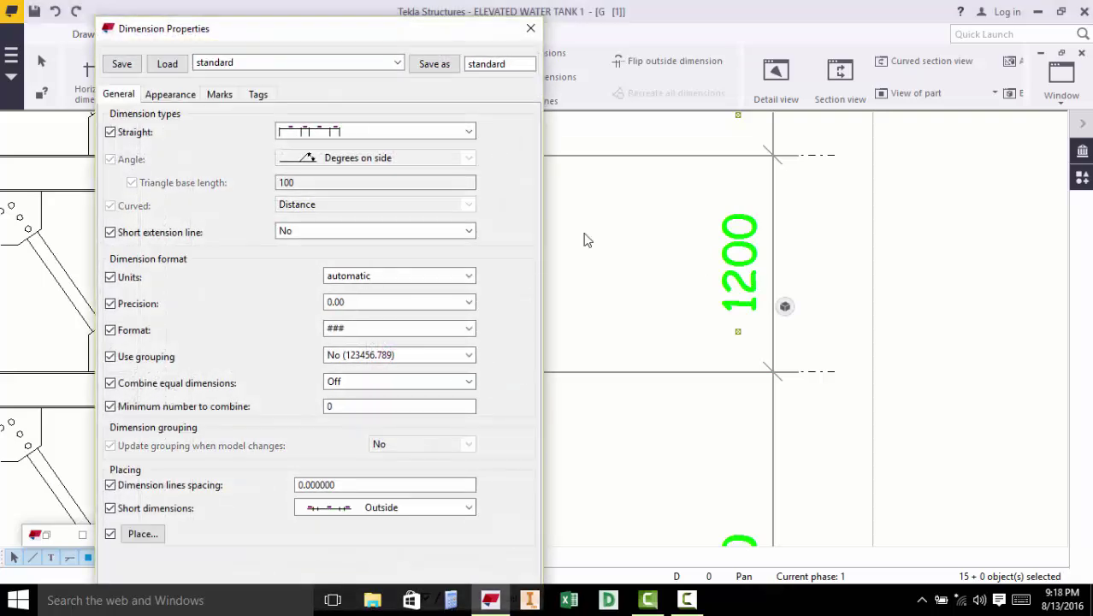
{"action": "left_click", "coordinate": [172, 95]}
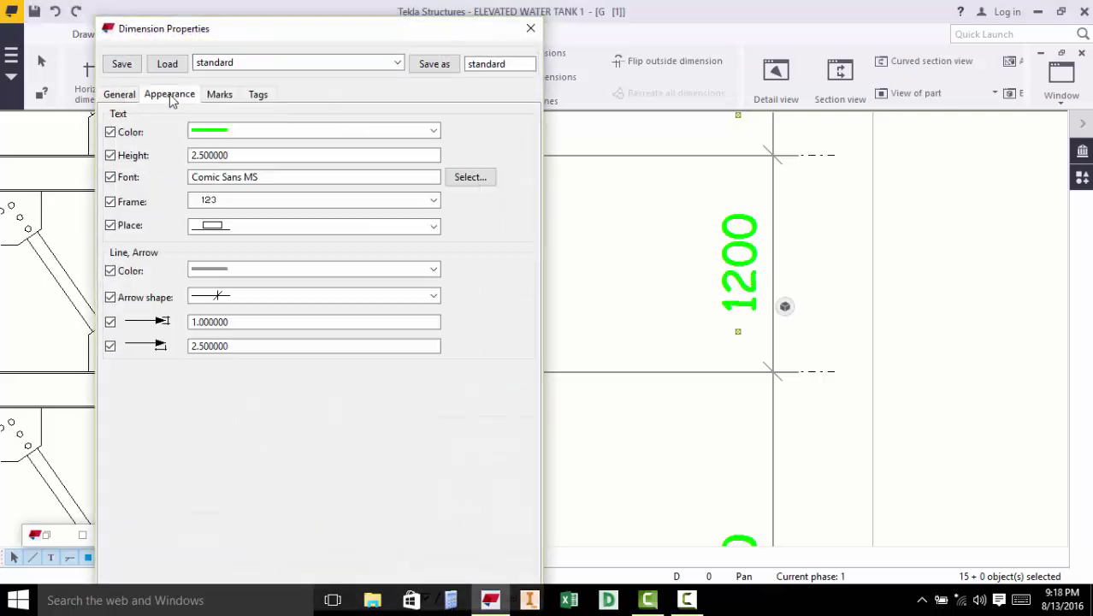
{"action": "left_click", "coordinate": [275, 135]}
{"action": "left_click", "coordinate": [208, 167]}
{"action": "left_click", "coordinate": [224, 133]}
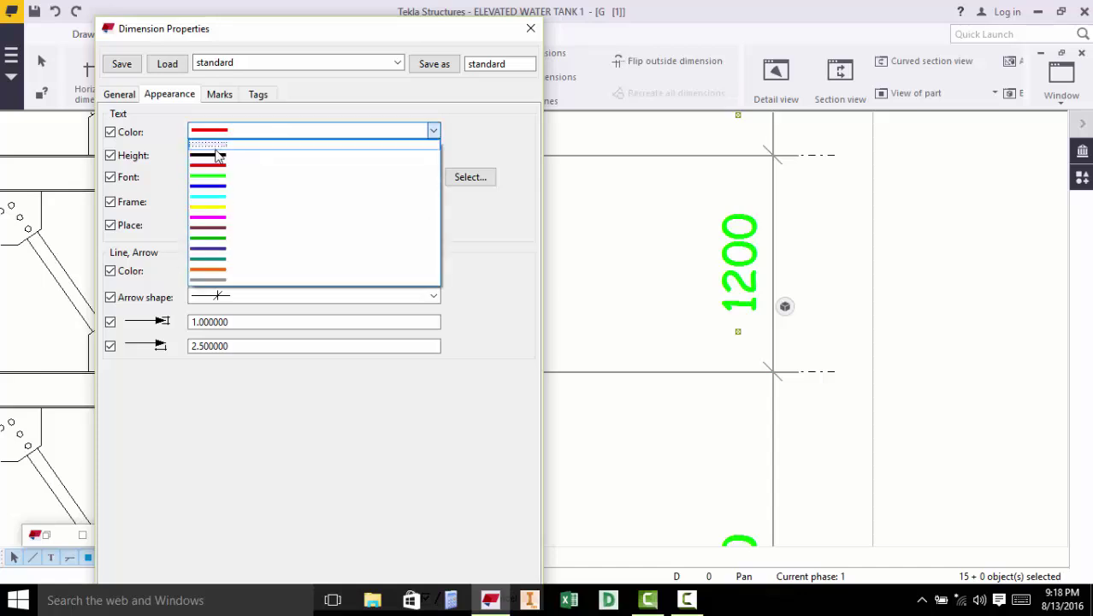
{"action": "left_click", "coordinate": [216, 154]}
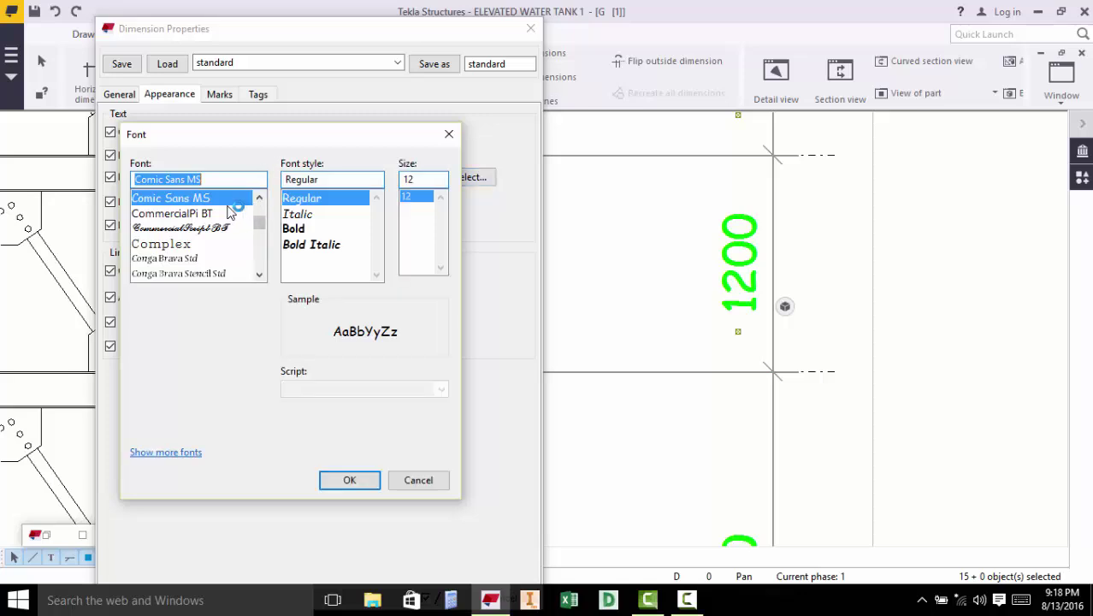
- Set the vertical dimension chain's text font to RomanD
{"action": "type", "text": "r"}
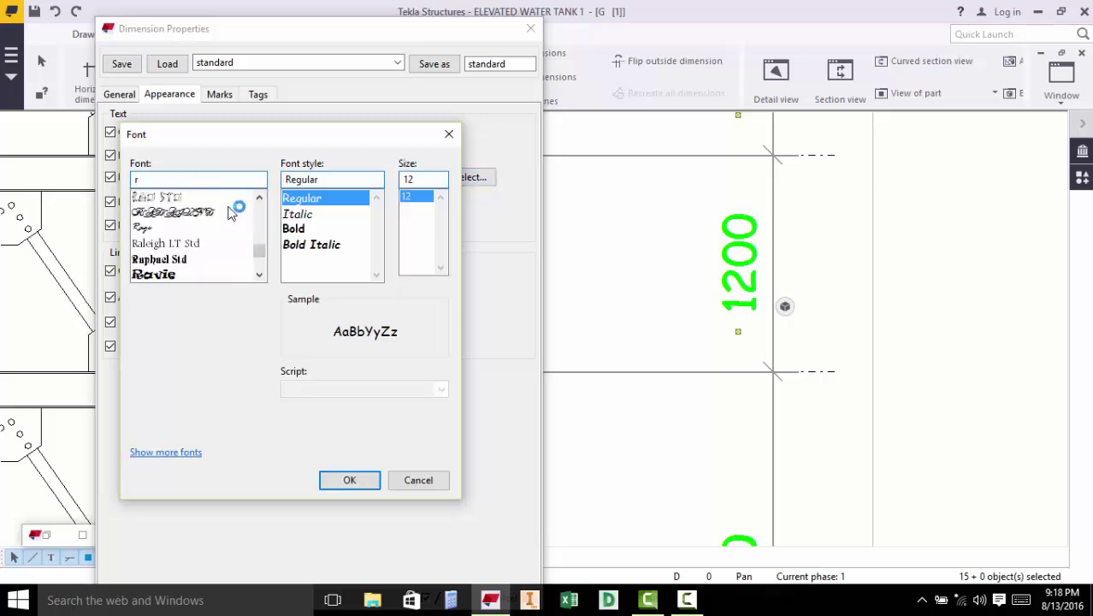
{"action": "type", "text": "om"}
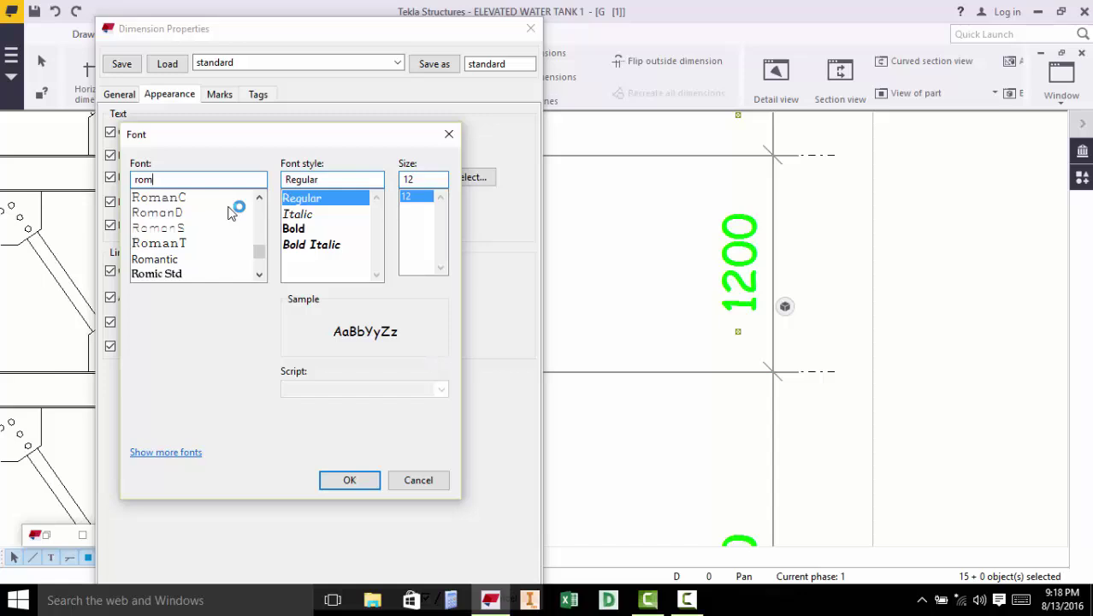
{"action": "left_click", "coordinate": [186, 215]}
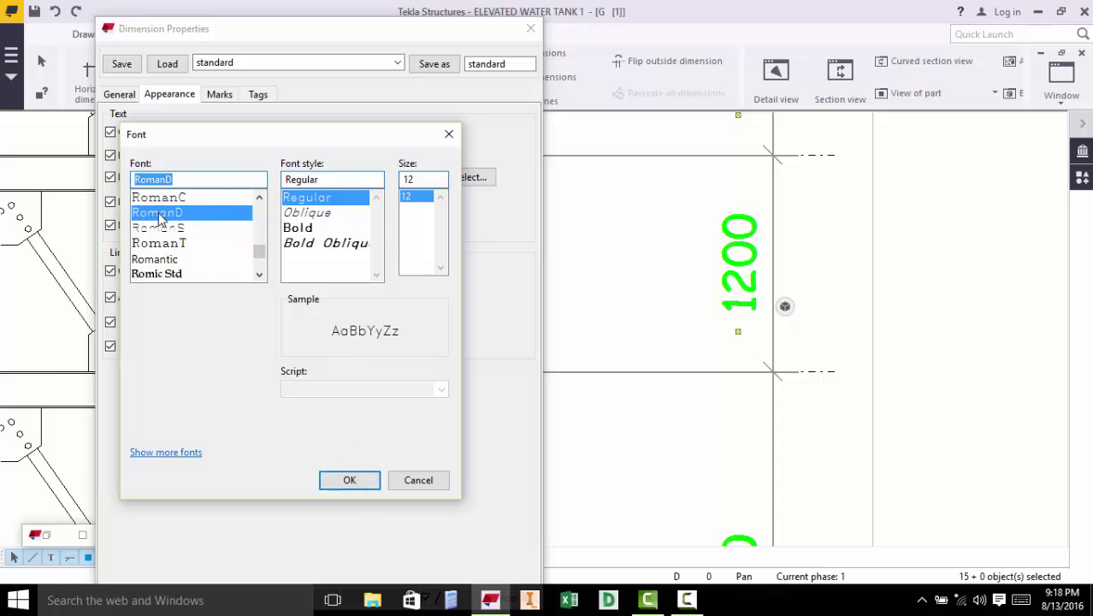
{"action": "left_click", "coordinate": [349, 480]}
- Set the vertical dimension chain's line colour to black and arrow shape to a filled arrowhead, and apply the changes
{"action": "left_click", "coordinate": [323, 272]}
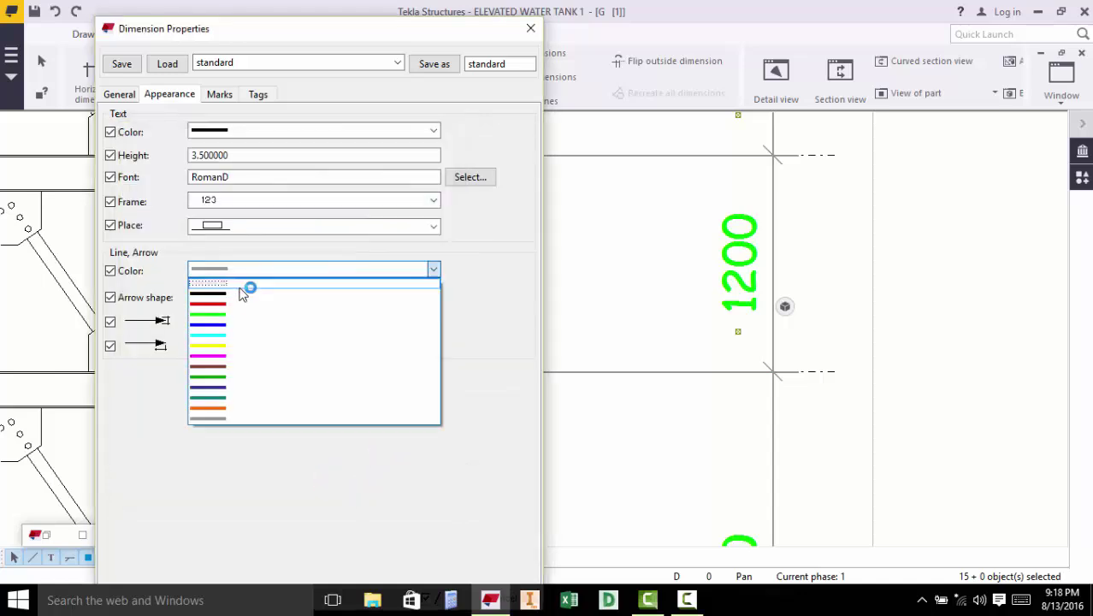
{"action": "left_click", "coordinate": [249, 286]}
{"action": "left_click", "coordinate": [244, 295]}
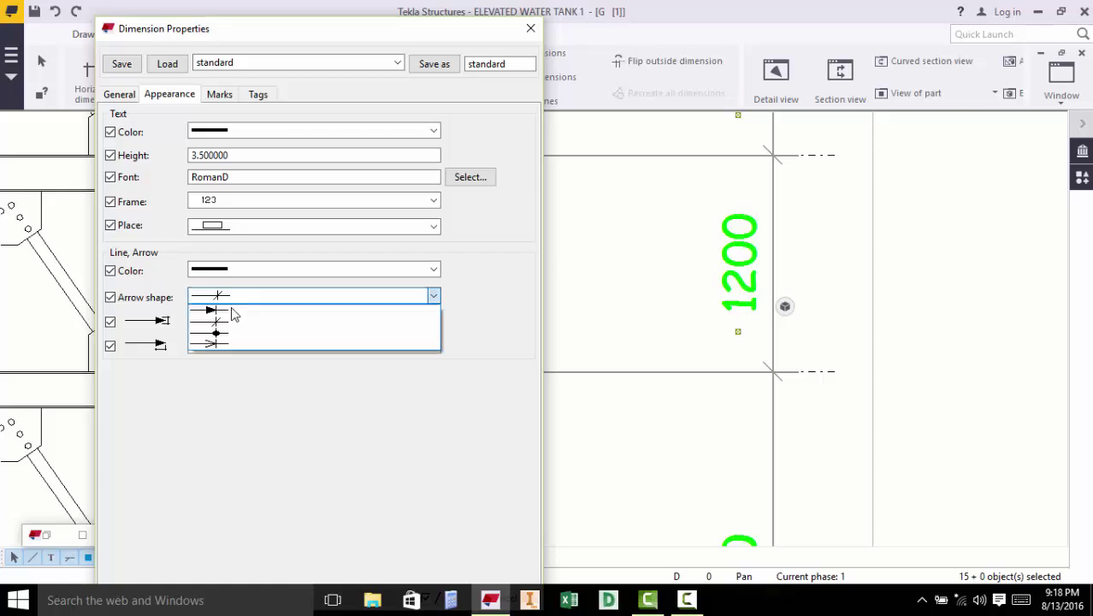
{"action": "left_click", "coordinate": [227, 317]}
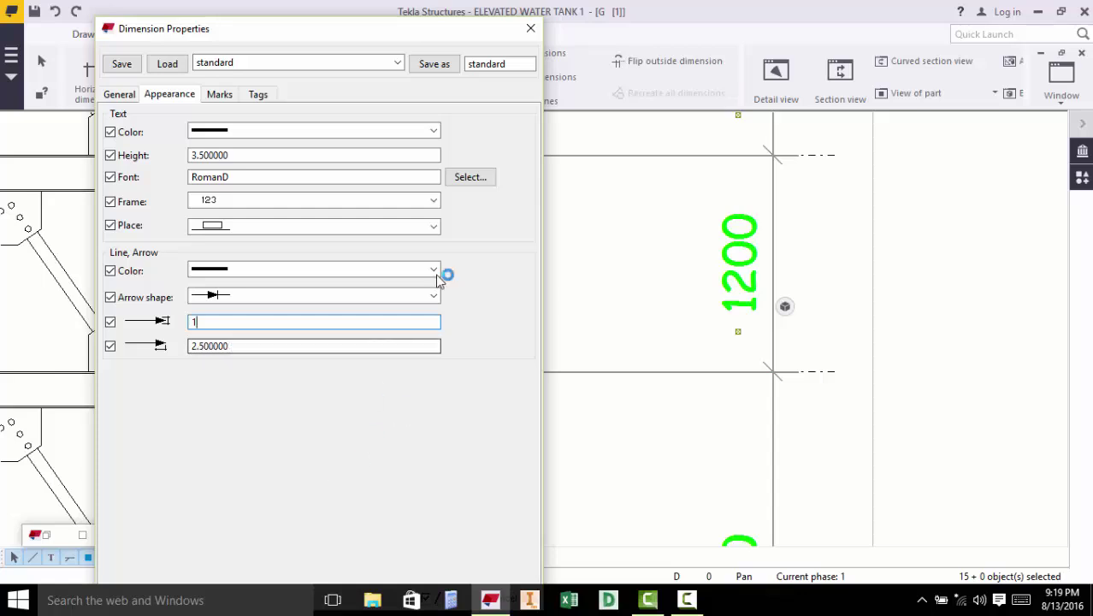
{"action": "left_click_drag", "start_coordinate": [408, 31], "coordinate": [453, 17]}
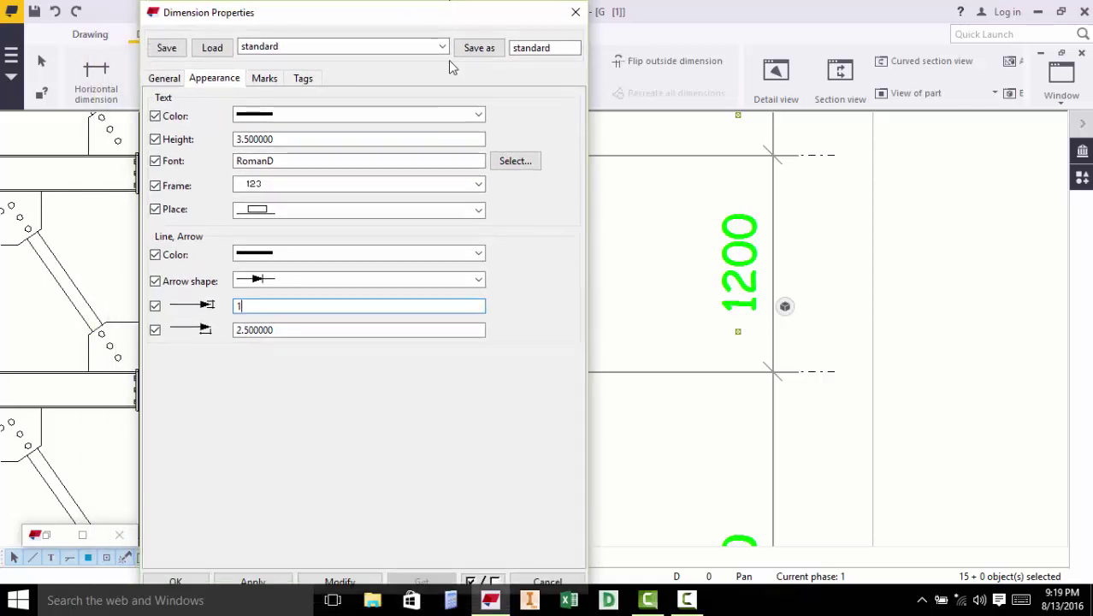
{"action": "left_click", "coordinate": [356, 582]}
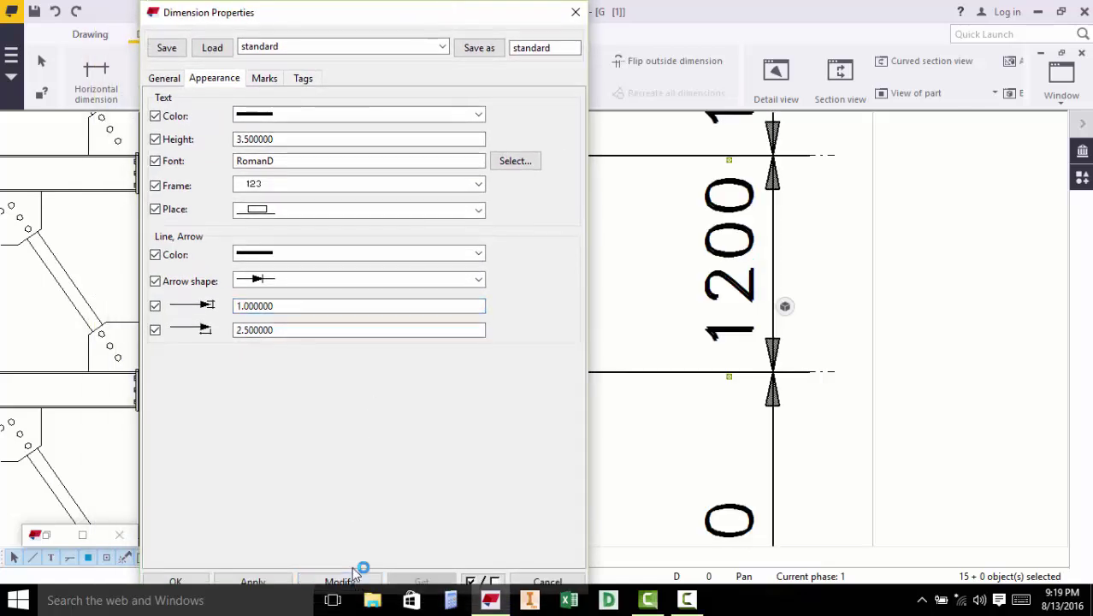
{"action": "left_click", "coordinate": [175, 582]}
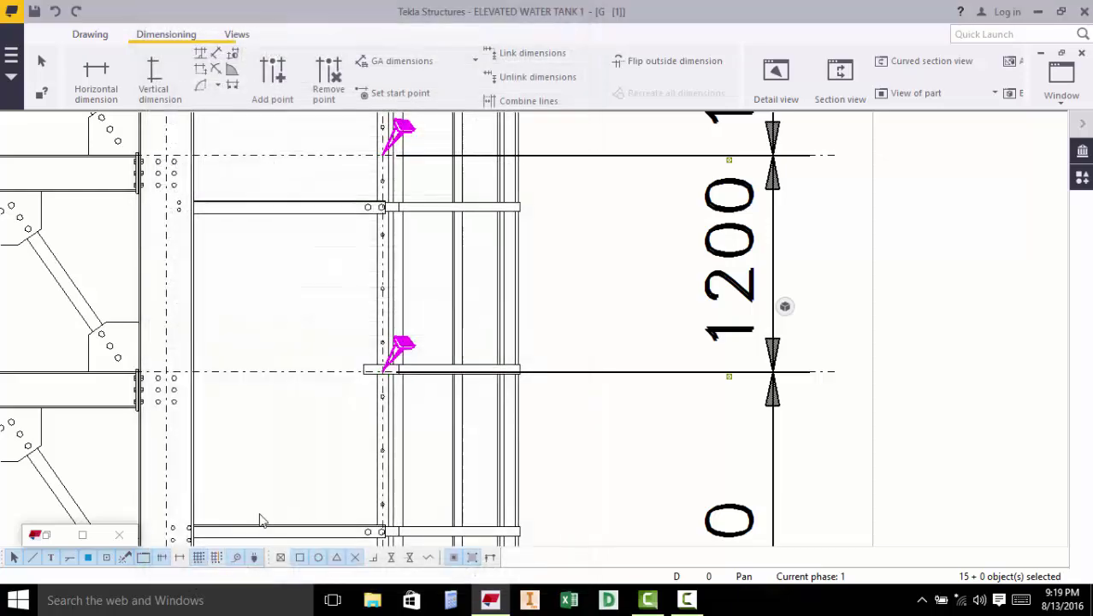
{"action": "left_click", "coordinate": [647, 501]}
- Open the properties of the horizontal grid dimension chain below section A-A and set its text colour to black and height to 3.5
{"action": "scroll", "coordinate": [557, 362], "scroll_direction": "down", "scroll_amount": 9}
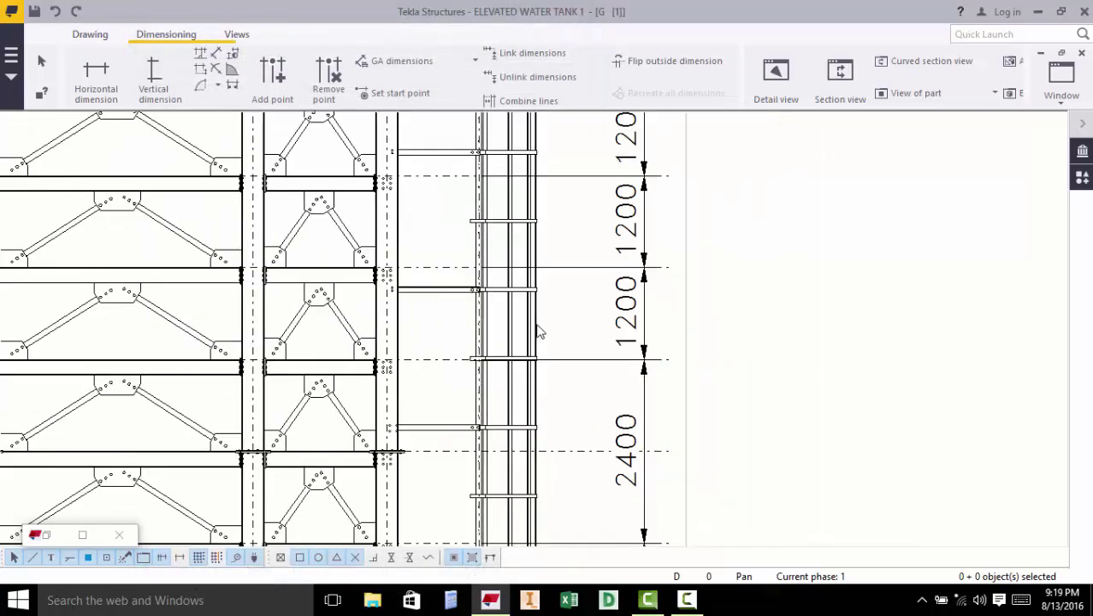
{"action": "scroll", "coordinate": [566, 454], "scroll_direction": "up", "scroll_amount": 6}
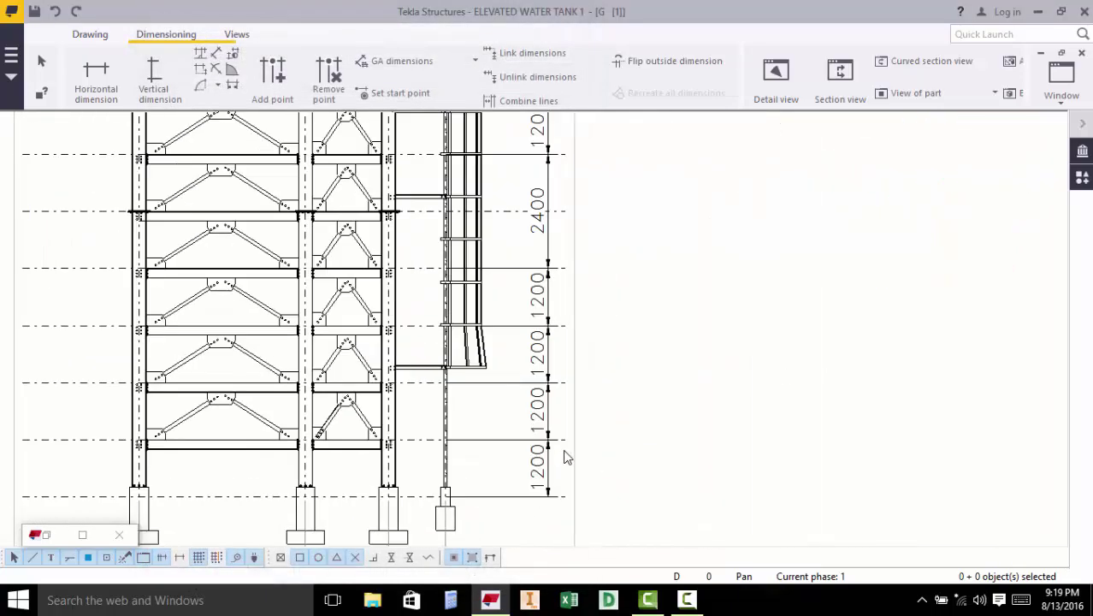
{"action": "scroll", "coordinate": [546, 341], "scroll_direction": "down", "scroll_amount": 5}
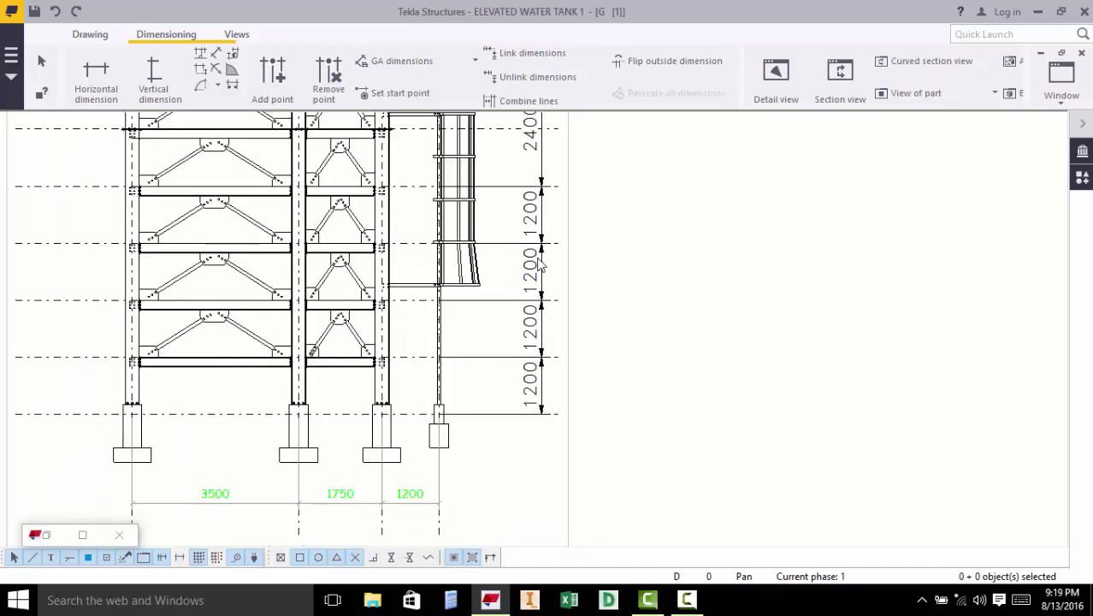
{"action": "scroll", "coordinate": [359, 460], "scroll_direction": "up", "scroll_amount": 3}
{"action": "scroll", "coordinate": [359, 460], "scroll_direction": "up", "scroll_amount": 2}
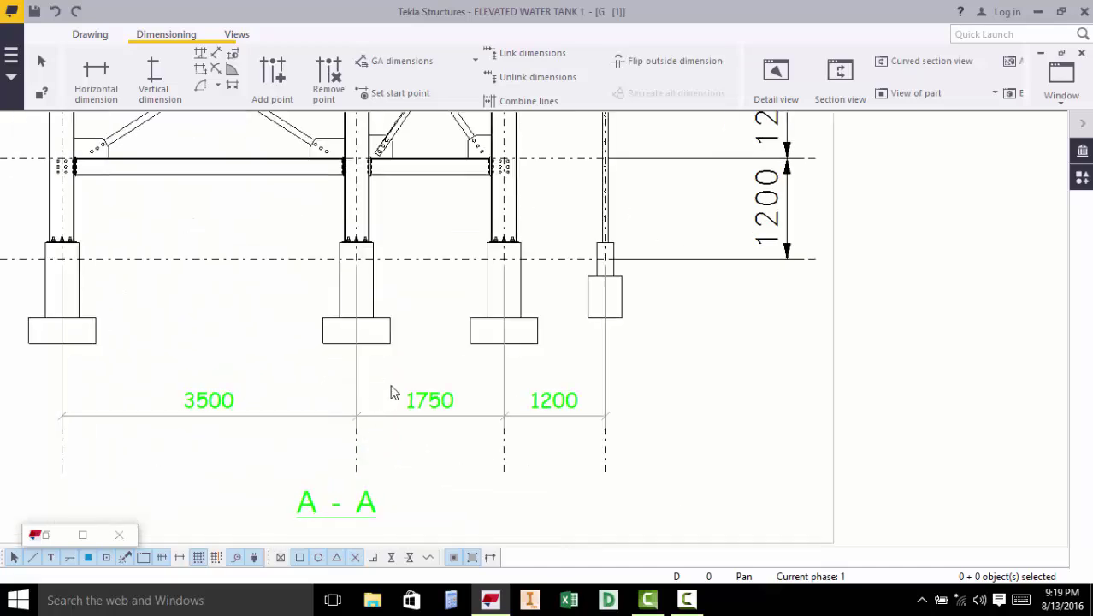
{"action": "double_click", "coordinate": [439, 407]}
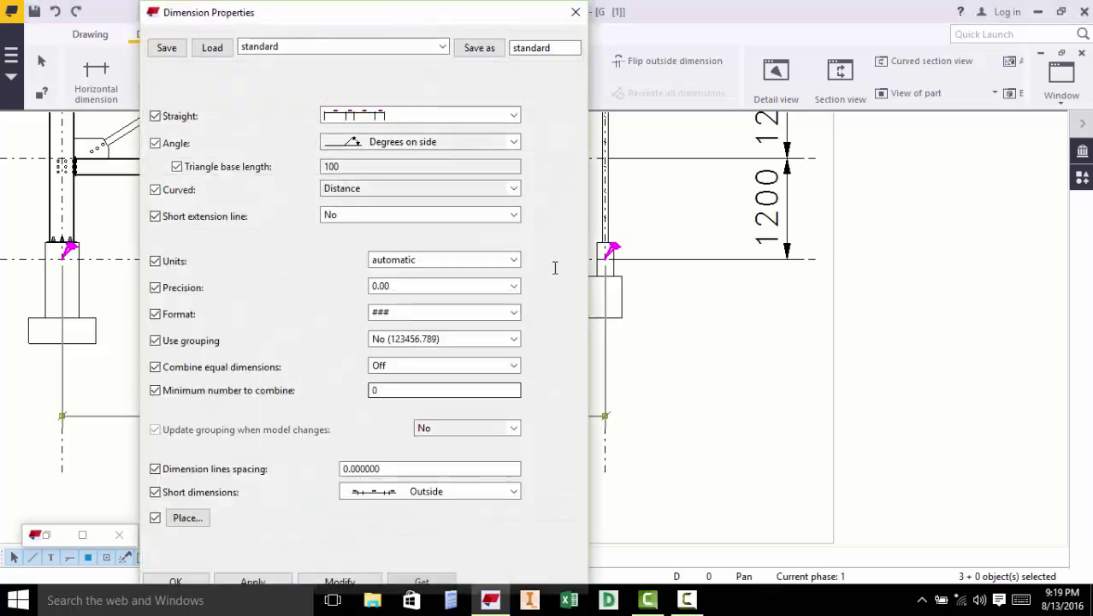
{"action": "left_click", "coordinate": [216, 78]}
{"action": "left_click", "coordinate": [354, 115]}
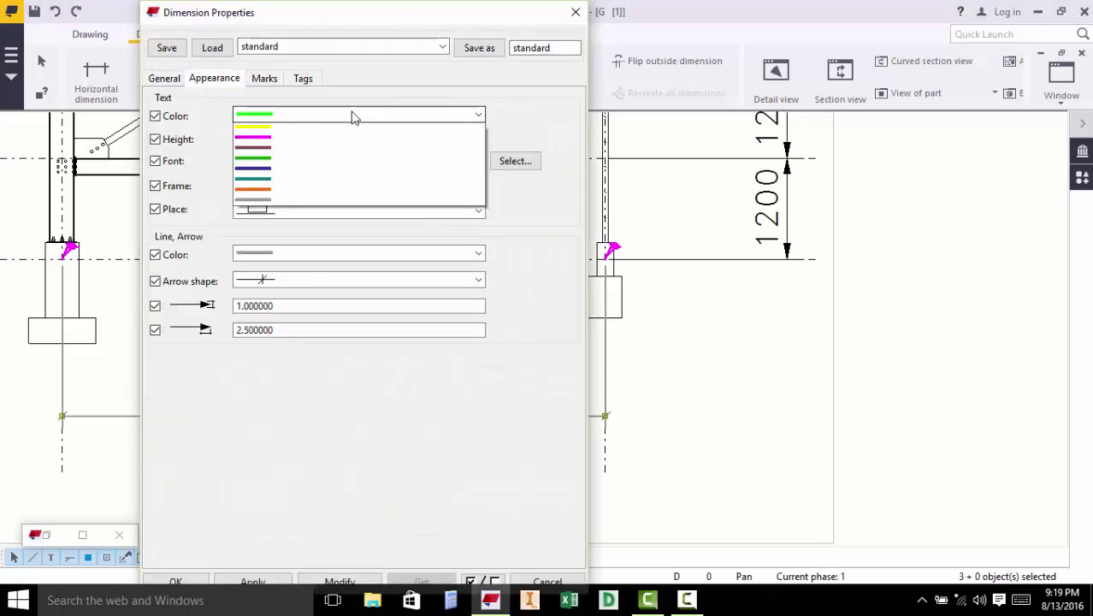
{"action": "left_click", "coordinate": [272, 139]}
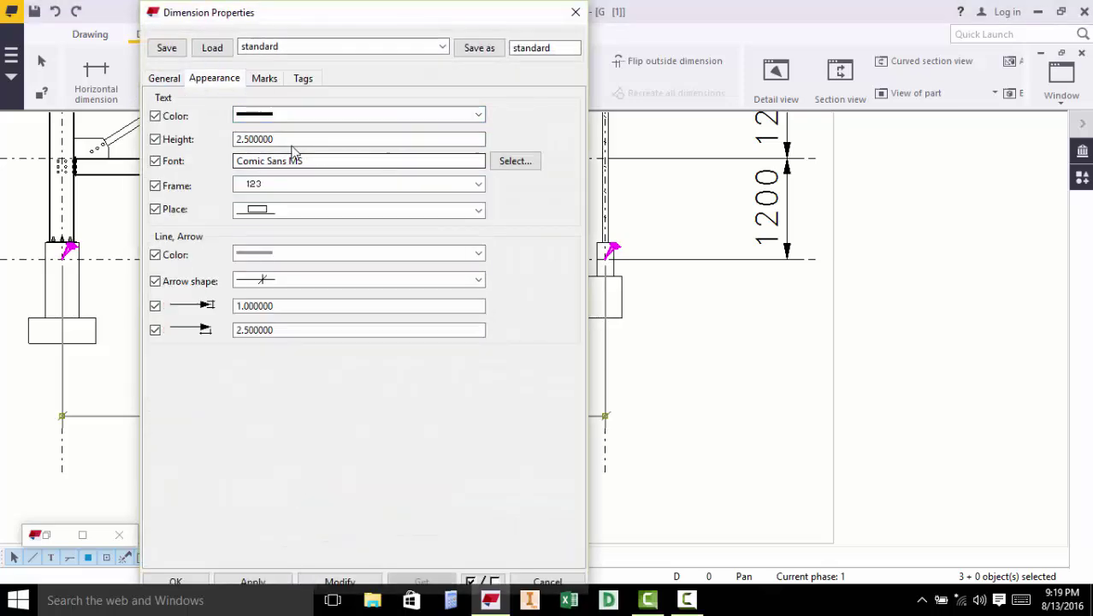
{"action": "left_click_drag", "start_coordinate": [291, 139], "coordinate": [197, 146]}
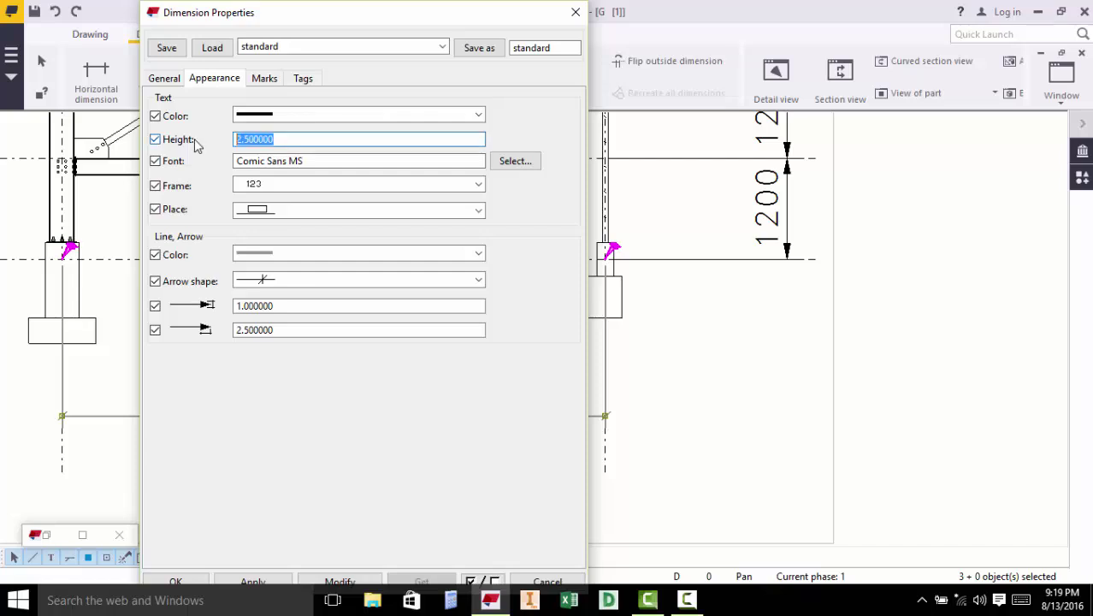
{"action": "type", "text": "3.5"}
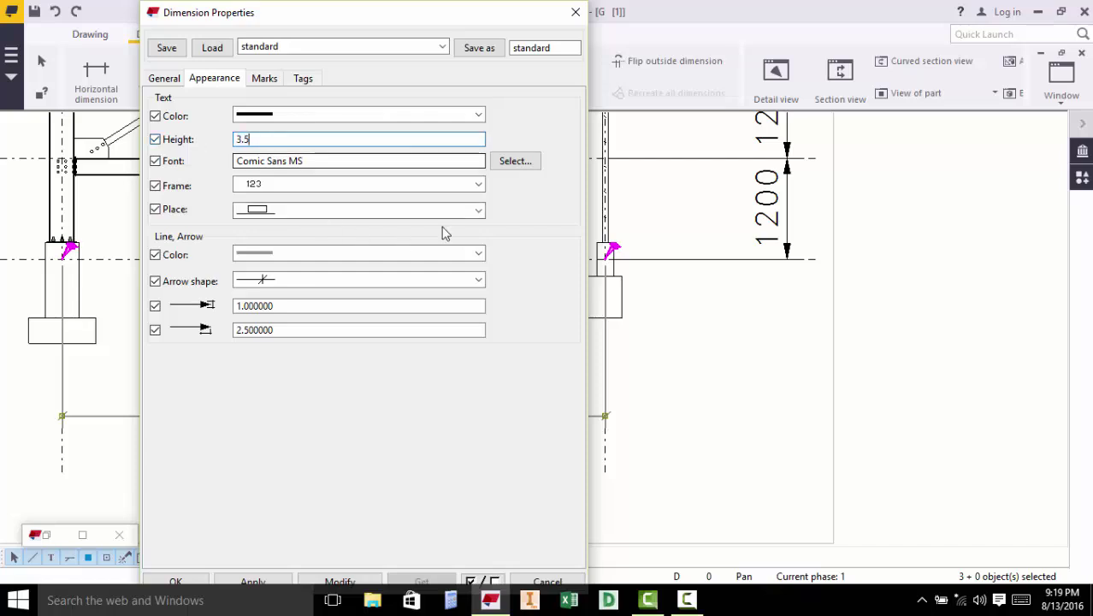
- Set the horizontal grid dimension chain's text font to RomanD
{"action": "left_click", "coordinate": [516, 161]}
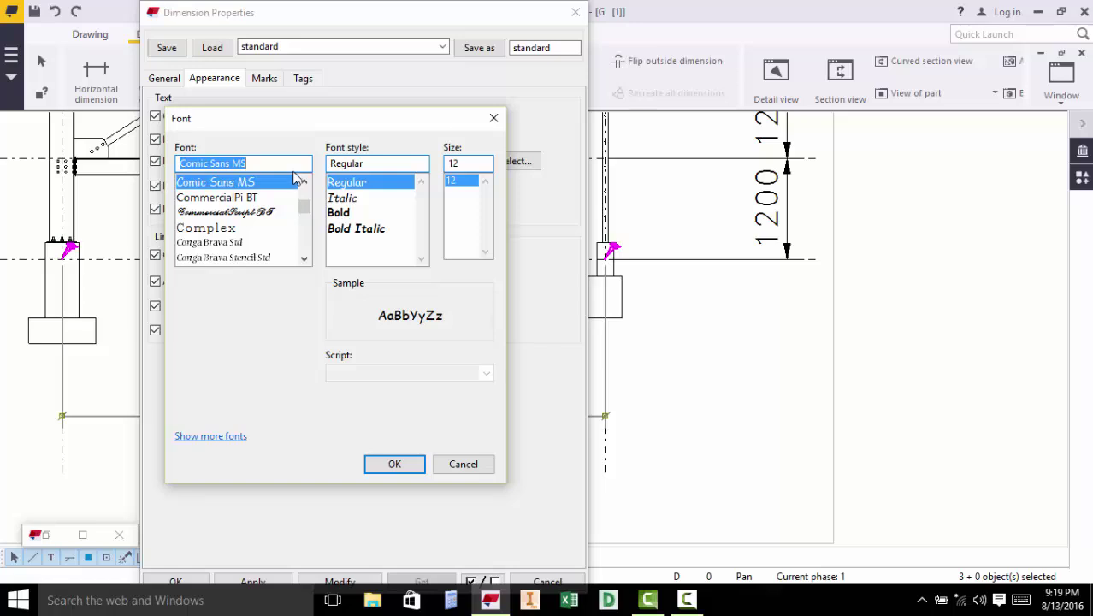
{"action": "type", "text": "ro"}
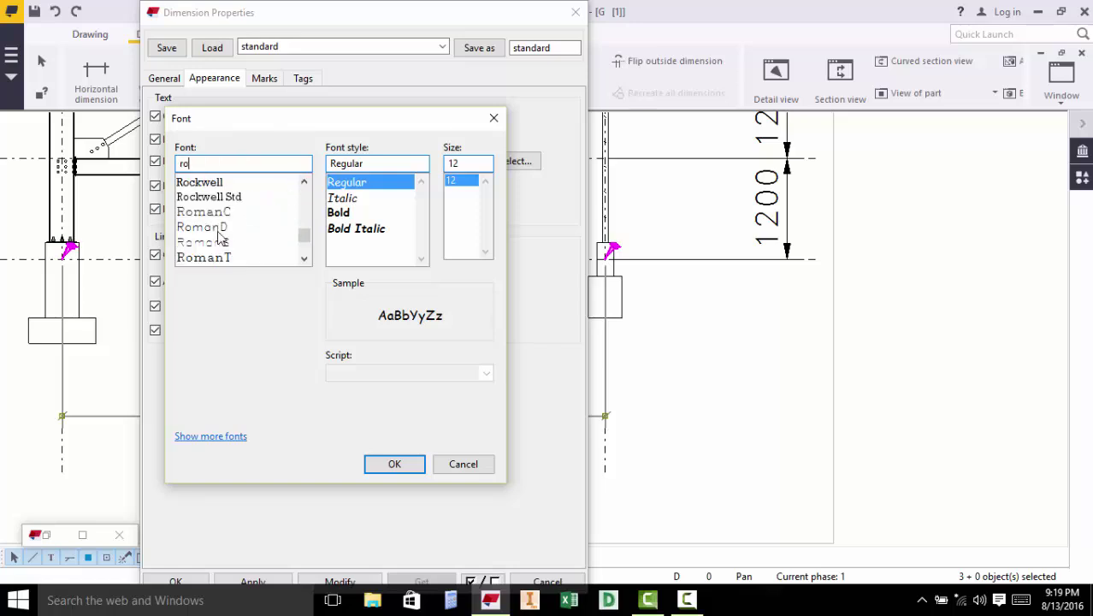
{"action": "left_click", "coordinate": [219, 228]}
{"action": "left_click", "coordinate": [414, 473]}
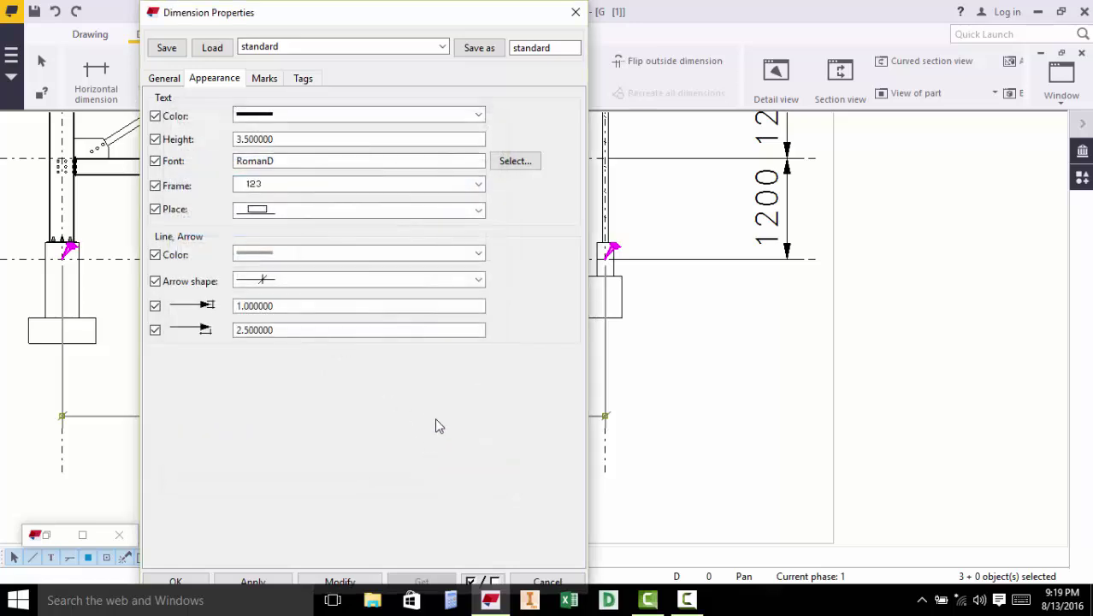
- Set the horizontal grid dimension chain's line colour to black and apply the changes
{"action": "left_click", "coordinate": [301, 254]}
{"action": "left_click", "coordinate": [261, 283]}
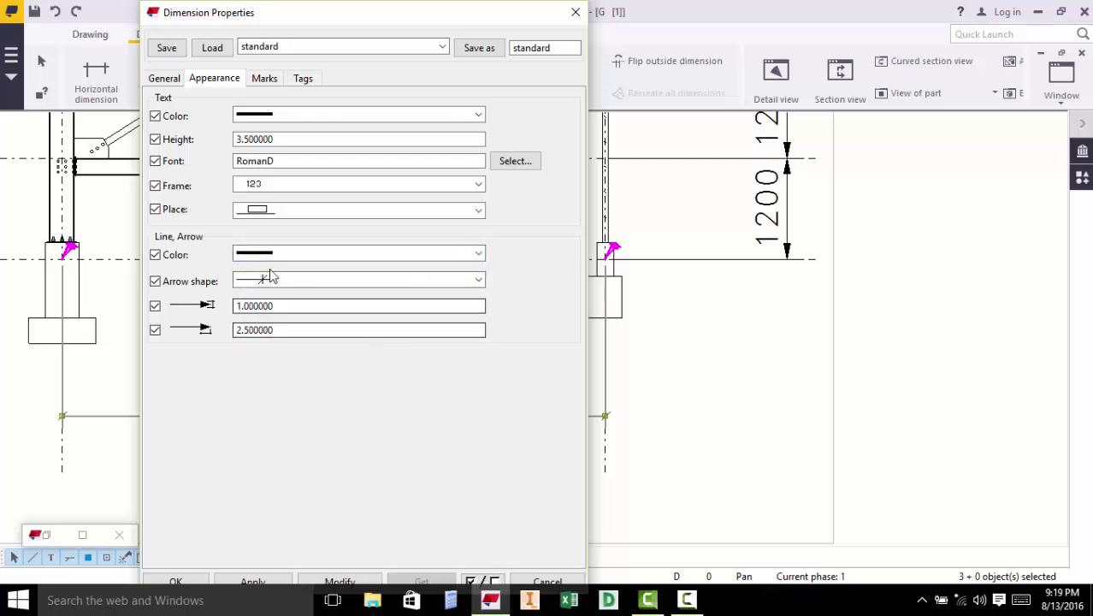
{"action": "left_click", "coordinate": [371, 584]}
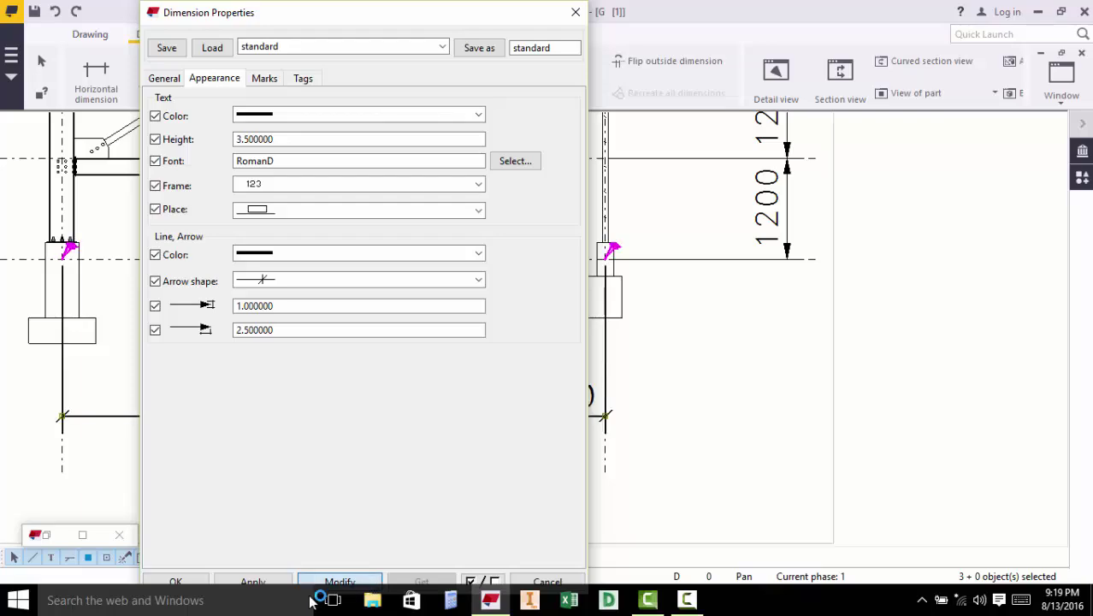
{"action": "left_click", "coordinate": [202, 582]}
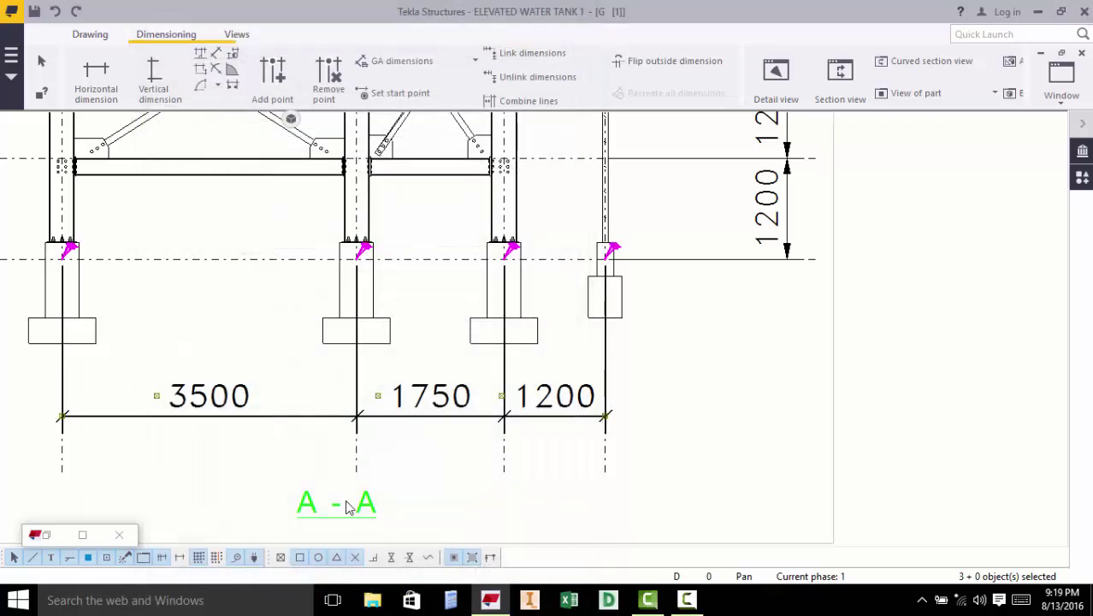
- Examine section A-A's column bases, beam and brace connections, ladder cage and restyled dimensions
{"action": "scroll", "coordinate": [500, 419], "scroll_direction": "down", "scroll_amount": 2}
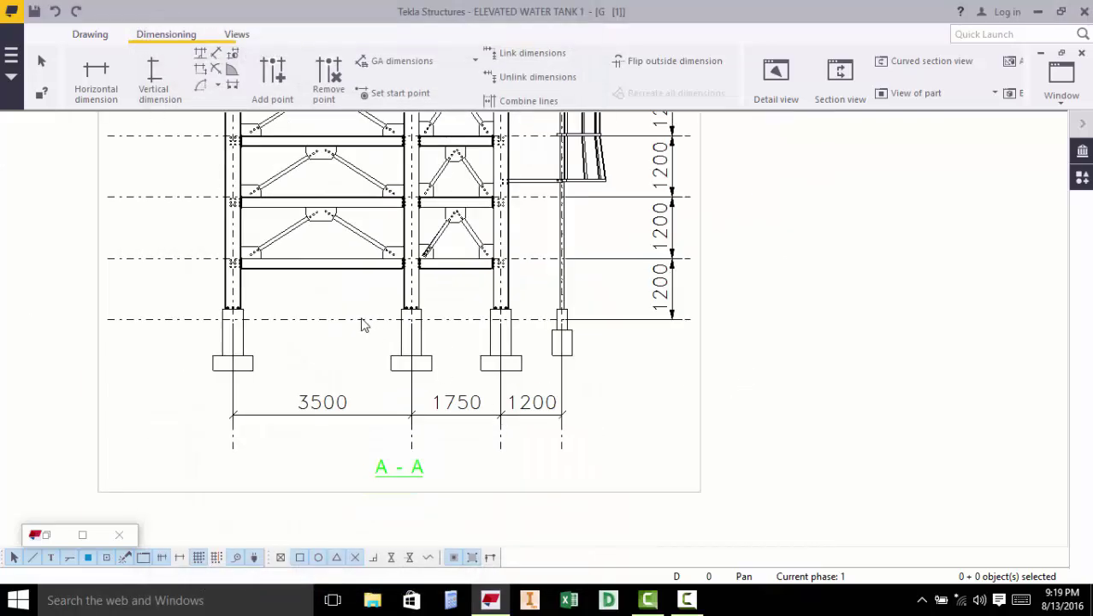
{"action": "scroll", "coordinate": [363, 324], "scroll_direction": "up", "scroll_amount": 6}
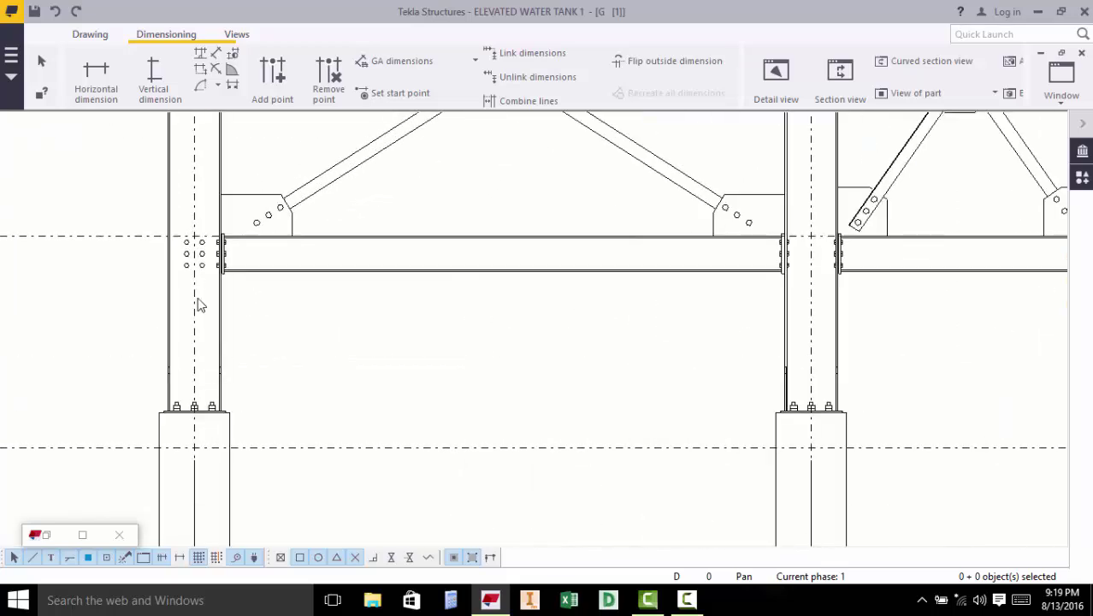
{"action": "scroll", "coordinate": [198, 304], "scroll_direction": "up", "scroll_amount": 4}
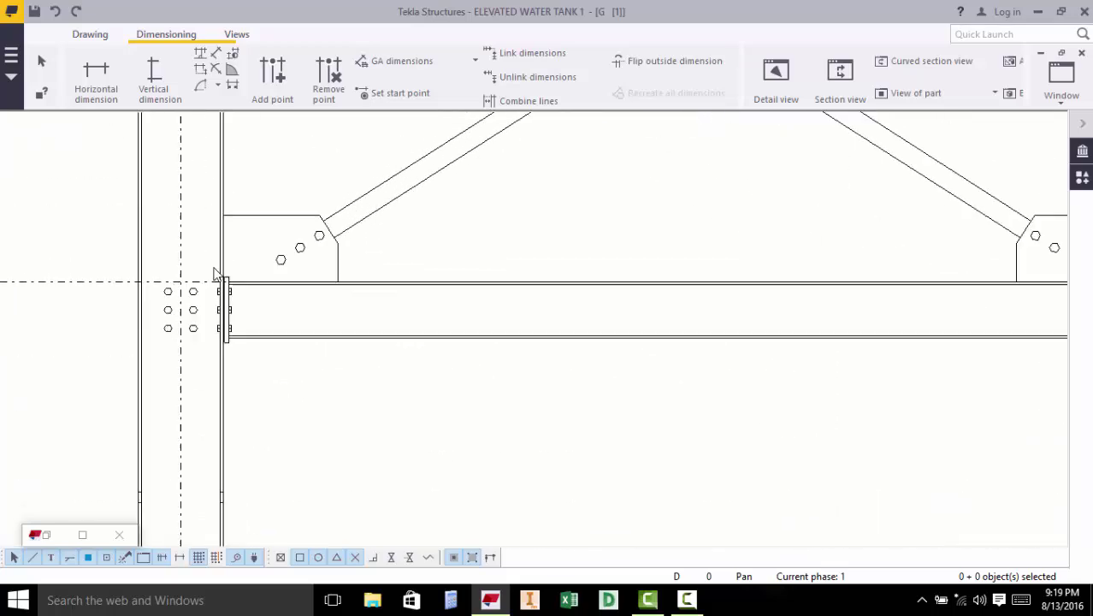
{"action": "scroll", "coordinate": [216, 274], "scroll_direction": "down", "scroll_amount": 2}
{"action": "scroll", "coordinate": [246, 380], "scroll_direction": "down", "scroll_amount": 3}
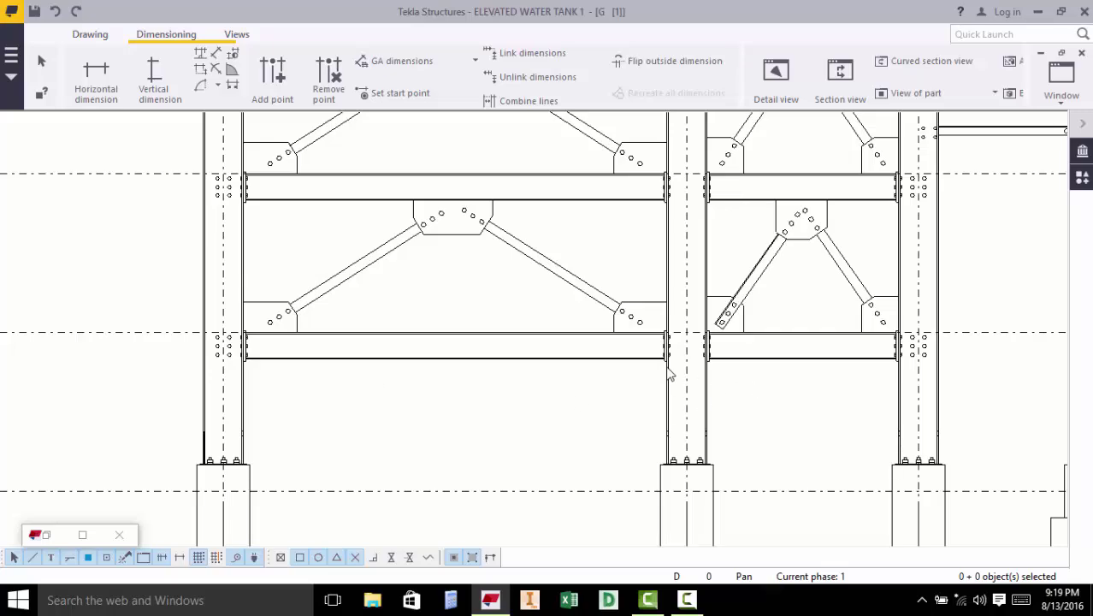
{"action": "scroll", "coordinate": [554, 303], "scroll_direction": "down", "scroll_amount": 6}
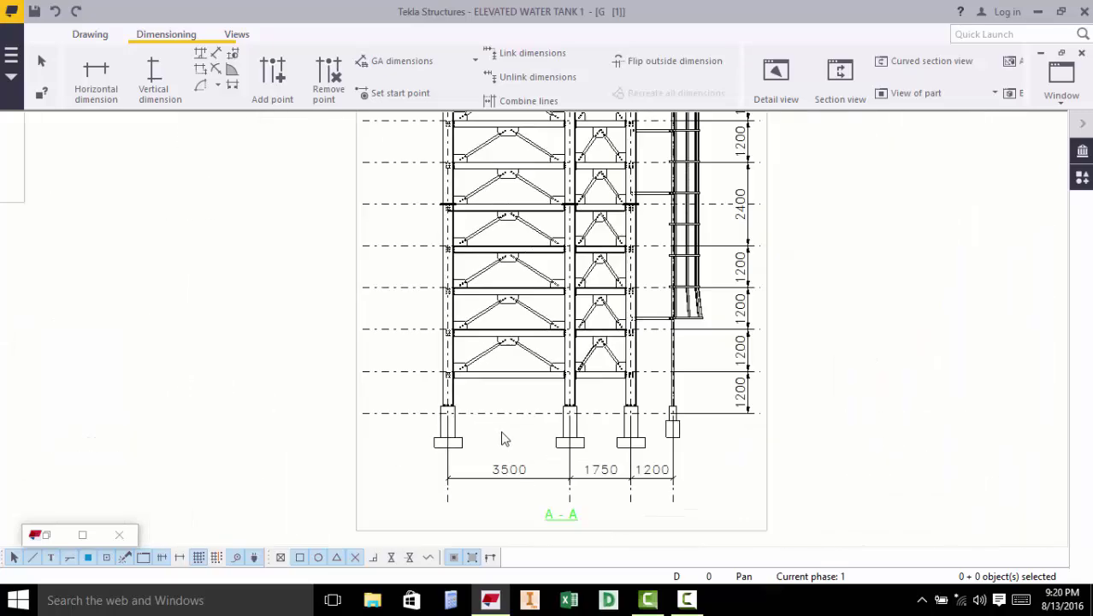
{"action": "scroll", "coordinate": [525, 446], "scroll_direction": "down", "scroll_amount": 1}
{"action": "scroll", "coordinate": [557, 411], "scroll_direction": "up", "scroll_amount": 5}
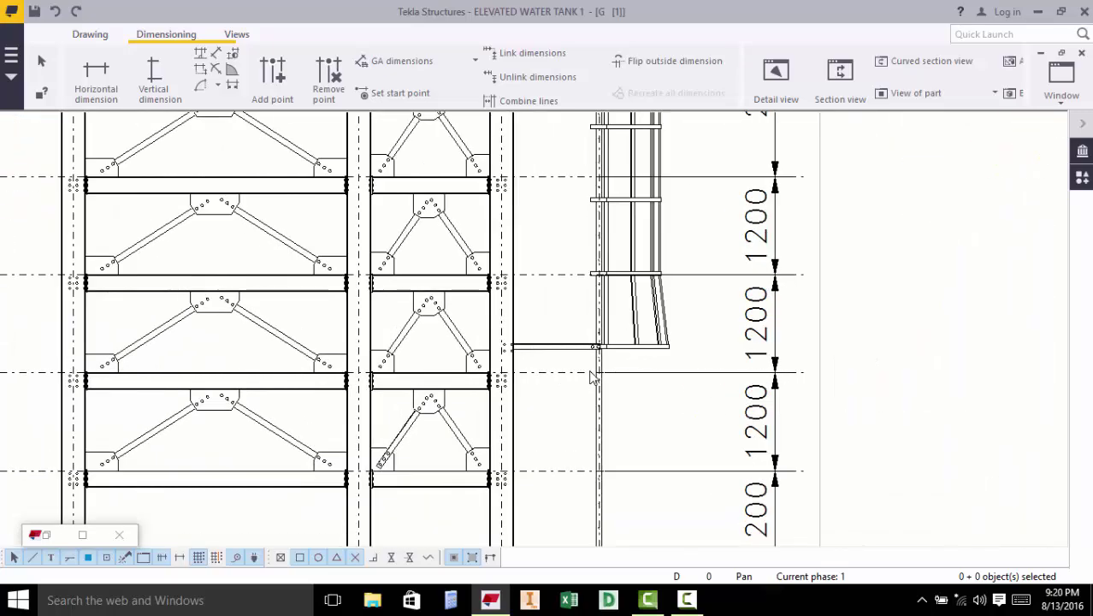
{"action": "scroll", "coordinate": [581, 385], "scroll_direction": "up", "scroll_amount": 2}
{"action": "scroll", "coordinate": [531, 415], "scroll_direction": "down", "scroll_amount": 4}
{"action": "scroll", "coordinate": [564, 318], "scroll_direction": "up", "scroll_amount": 4}
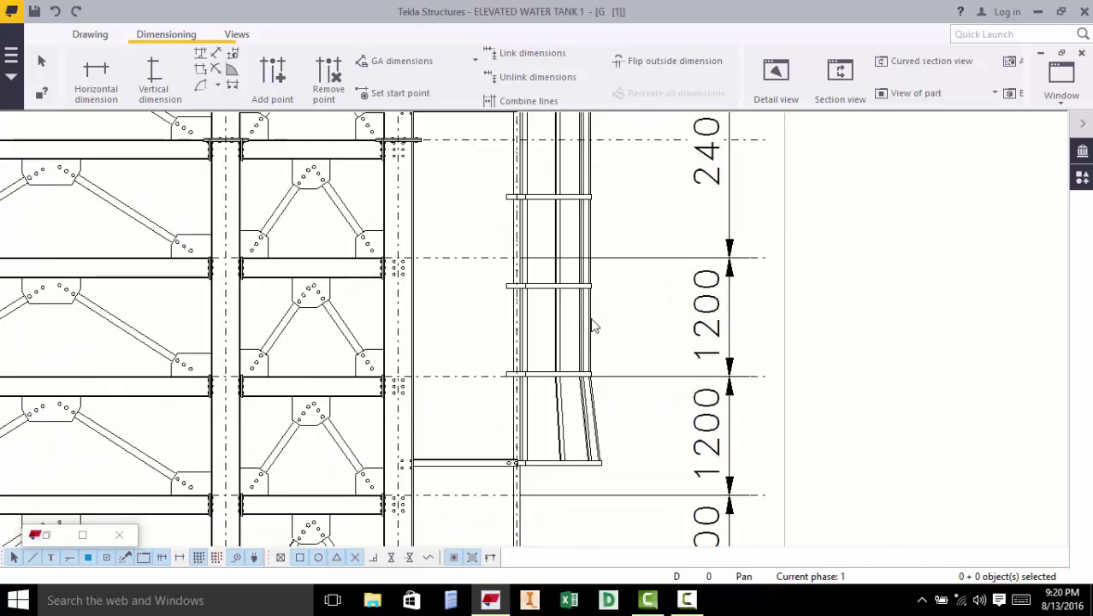
{"action": "scroll", "coordinate": [593, 338], "scroll_direction": "down", "scroll_amount": 2}
- Change the representation of the three brace bolts on the gusset plate beside the outer column from solid to Symbol2
{"action": "scroll", "coordinate": [256, 479], "scroll_direction": "up", "scroll_amount": 5}
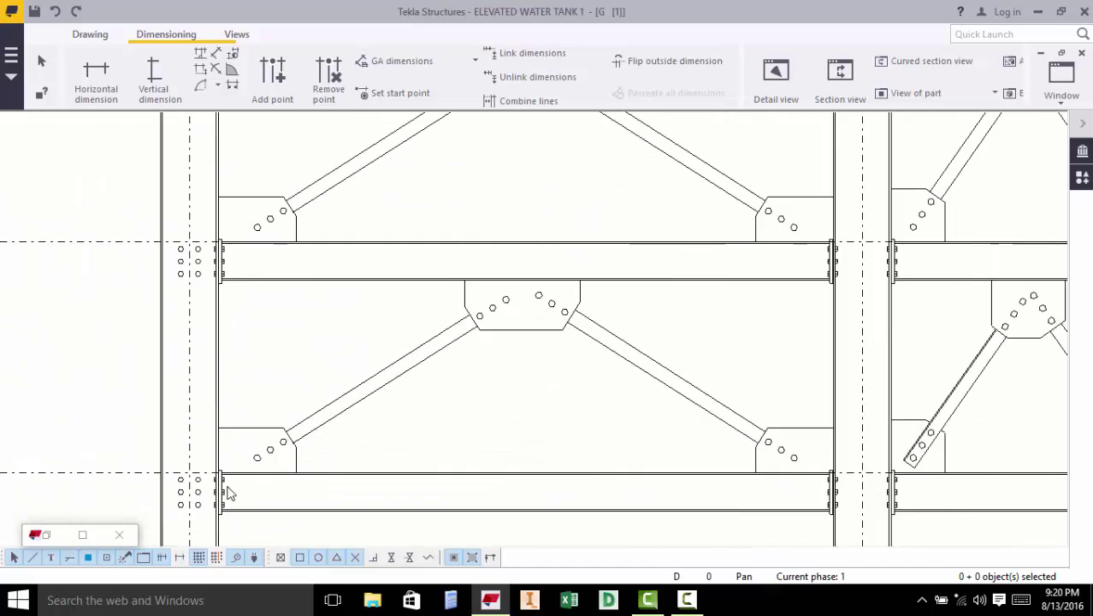
{"action": "scroll", "coordinate": [227, 494], "scroll_direction": "up", "scroll_amount": 5}
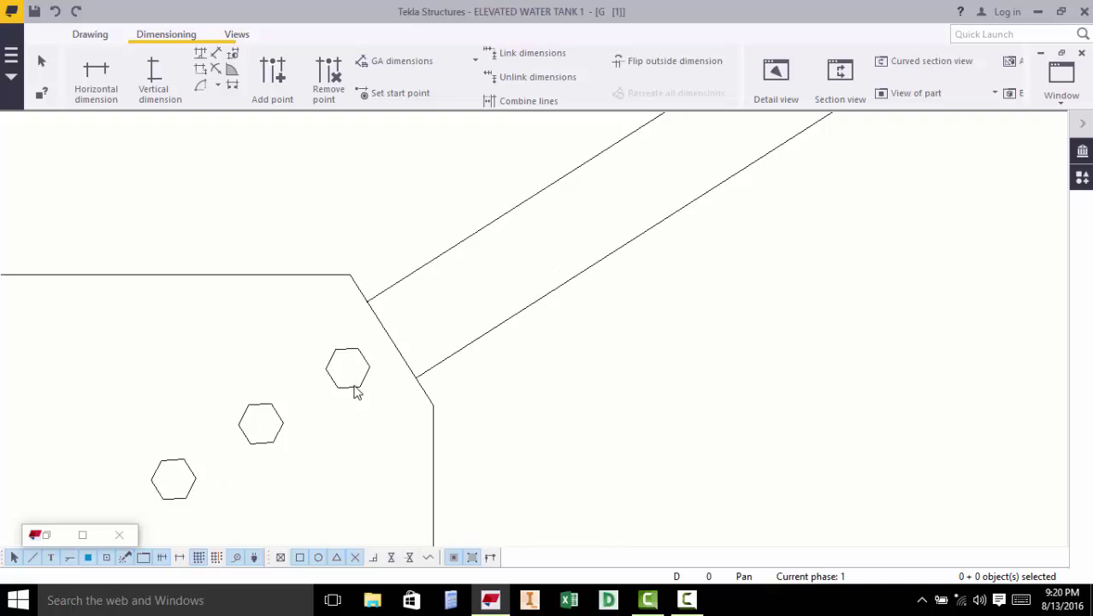
{"action": "double_click", "coordinate": [356, 390]}
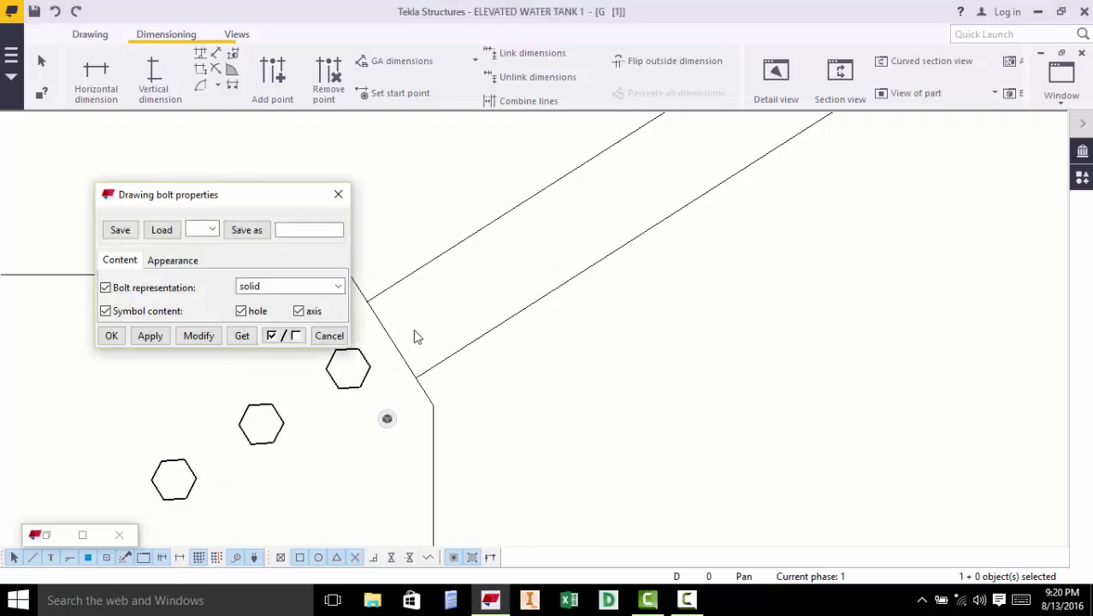
{"action": "left_click", "coordinate": [337, 286]}
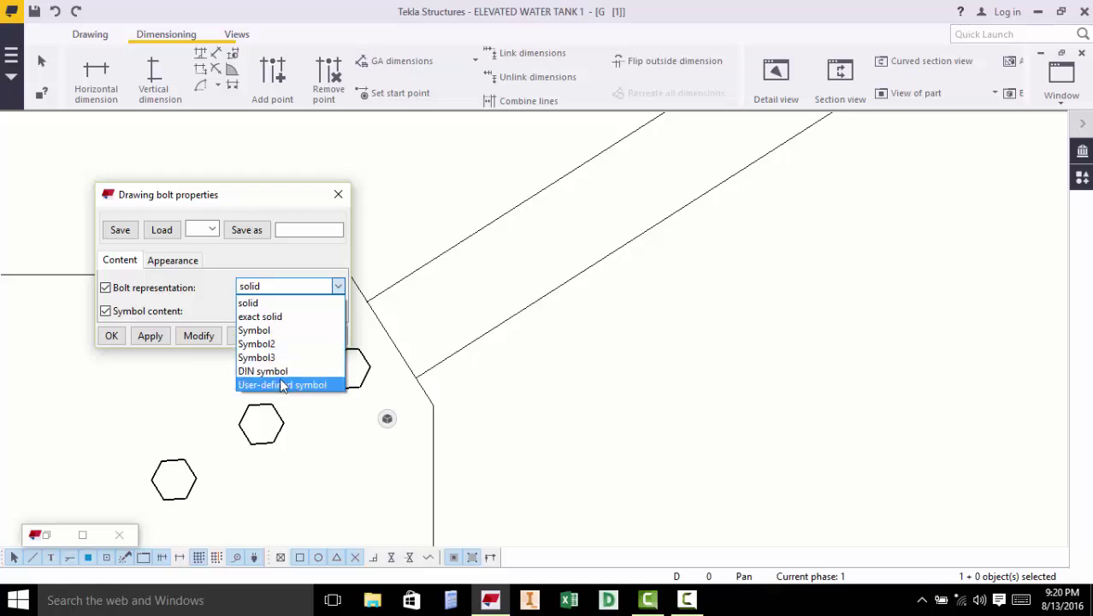
{"action": "left_click", "coordinate": [285, 344]}
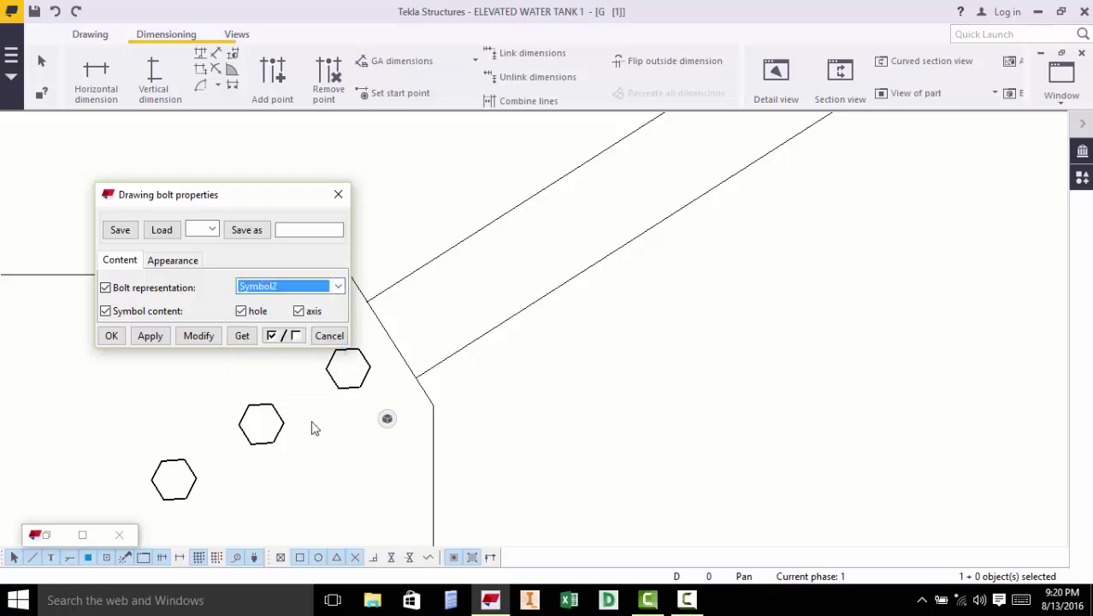
{"action": "left_click", "coordinate": [196, 337]}
{"action": "left_click", "coordinate": [111, 336]}
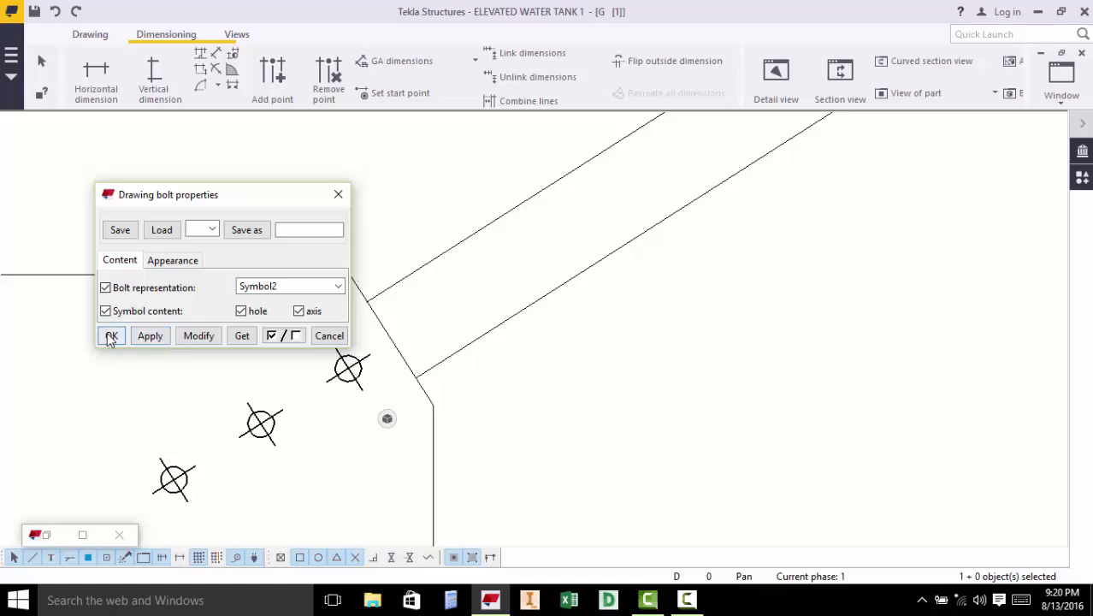
- Dimension the spacing of the three brace bolts on the gusset plate beside the outer column, aligned with the brace
{"action": "scroll", "coordinate": [317, 263], "scroll_direction": "down", "scroll_amount": 5}
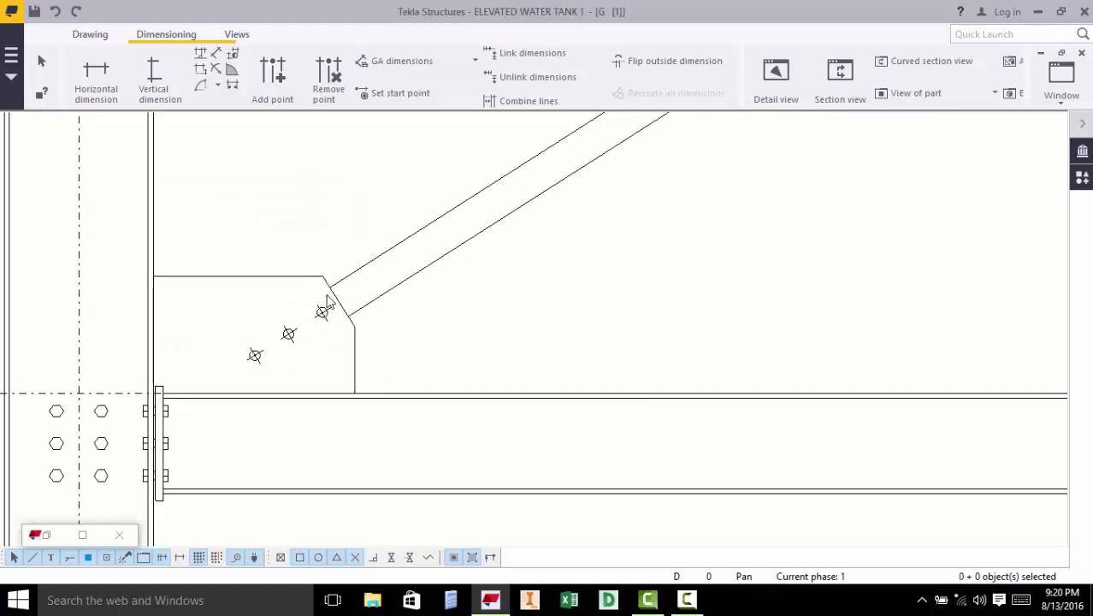
{"action": "scroll", "coordinate": [282, 369], "scroll_direction": "up", "scroll_amount": 2}
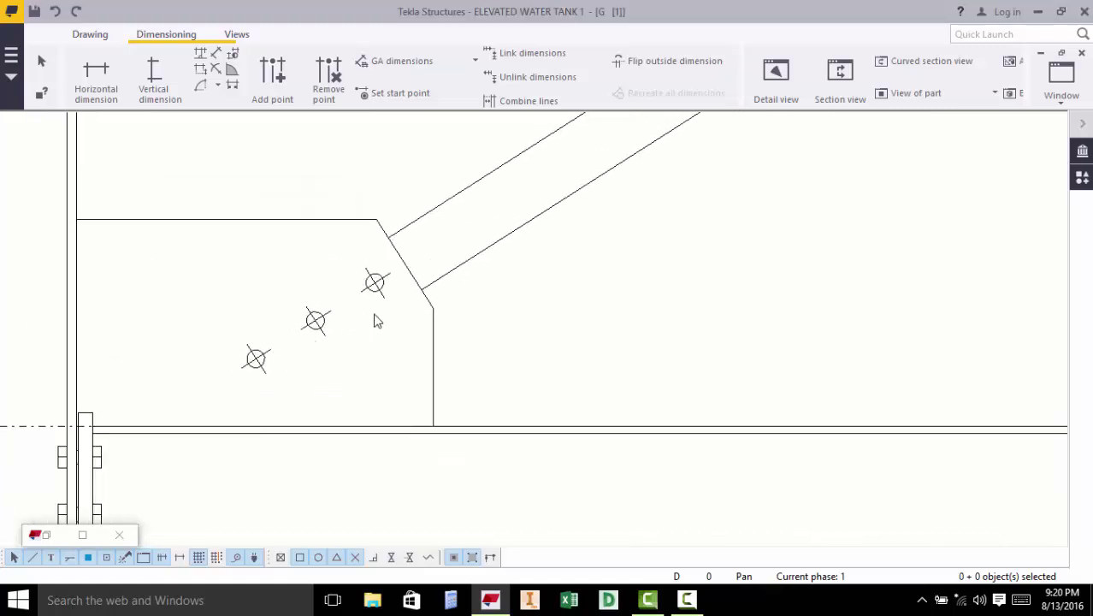
{"action": "scroll", "coordinate": [375, 283], "scroll_direction": "up", "scroll_amount": 4}
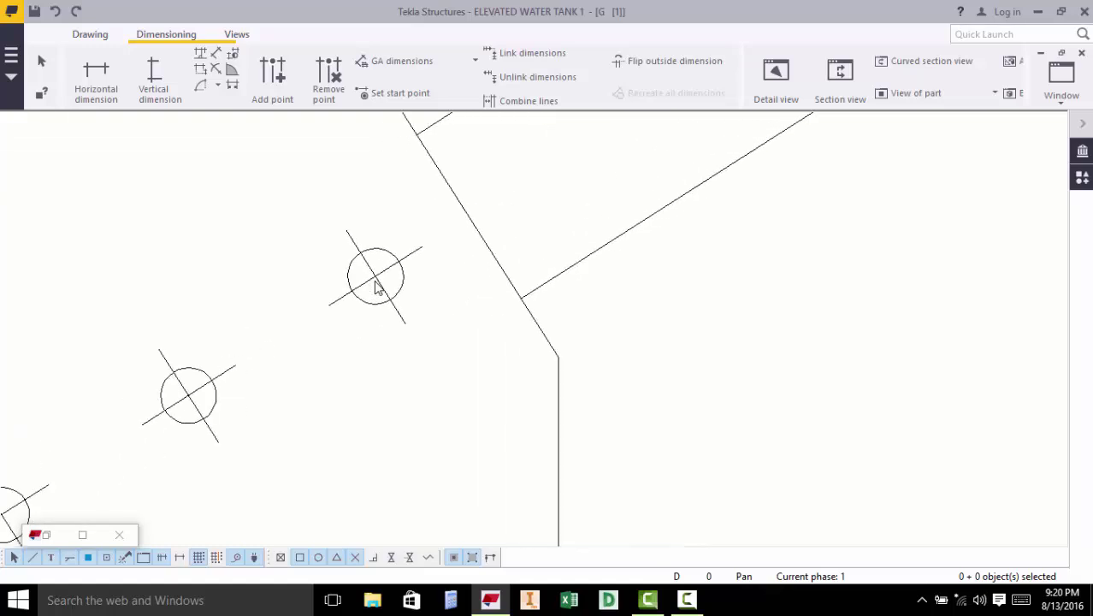
{"action": "scroll", "coordinate": [375, 286], "scroll_direction": "down", "scroll_amount": 3}
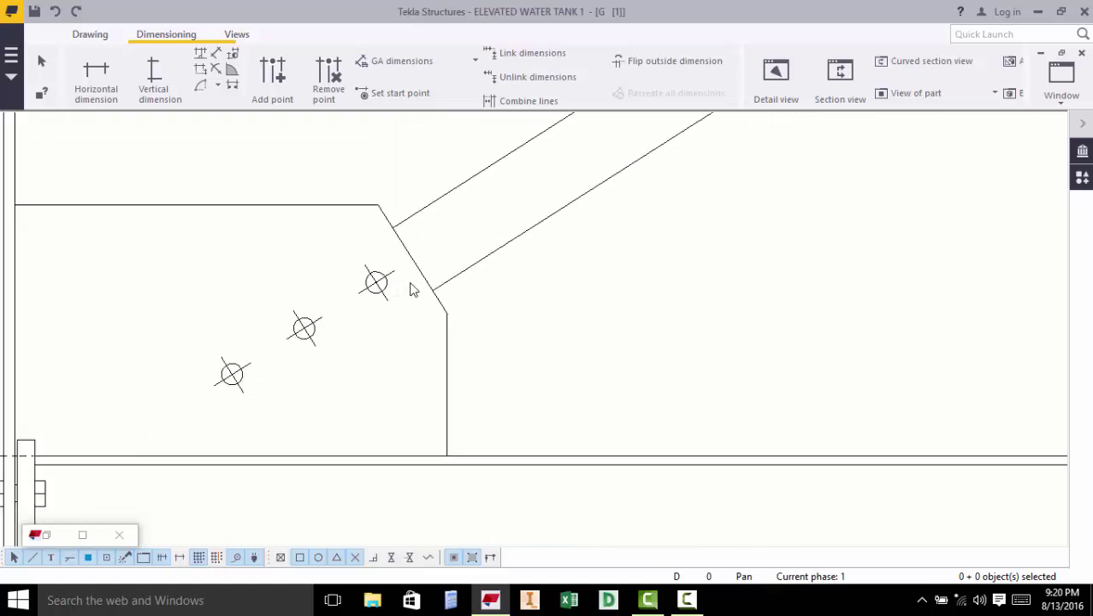
{"action": "left_click", "coordinate": [216, 55]}
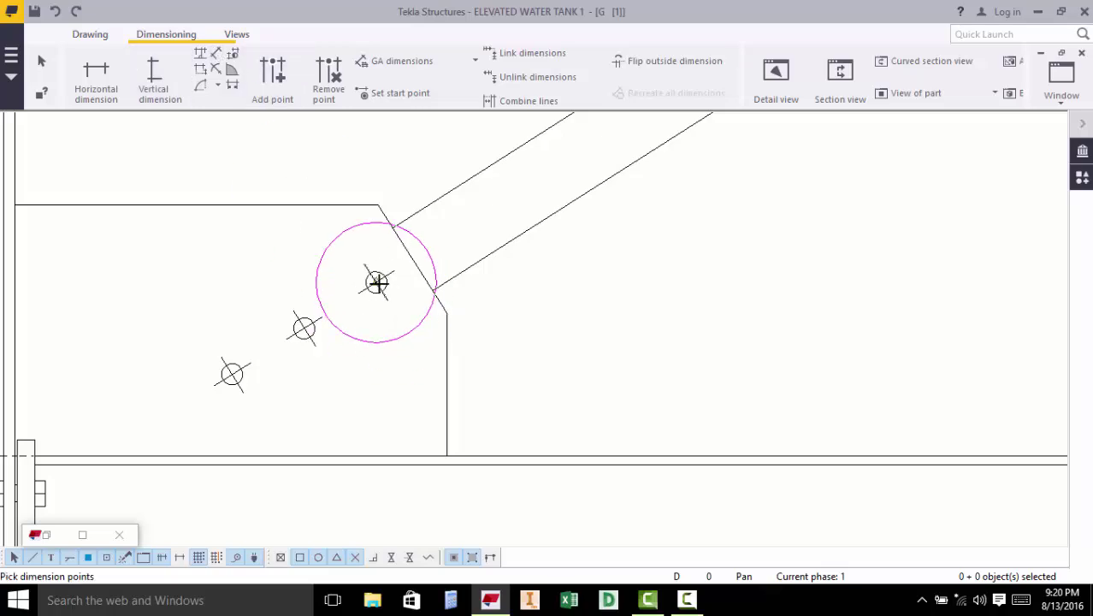
{"action": "scroll", "coordinate": [377, 282], "scroll_direction": "up", "scroll_amount": 1}
{"action": "left_click", "coordinate": [377, 283]}
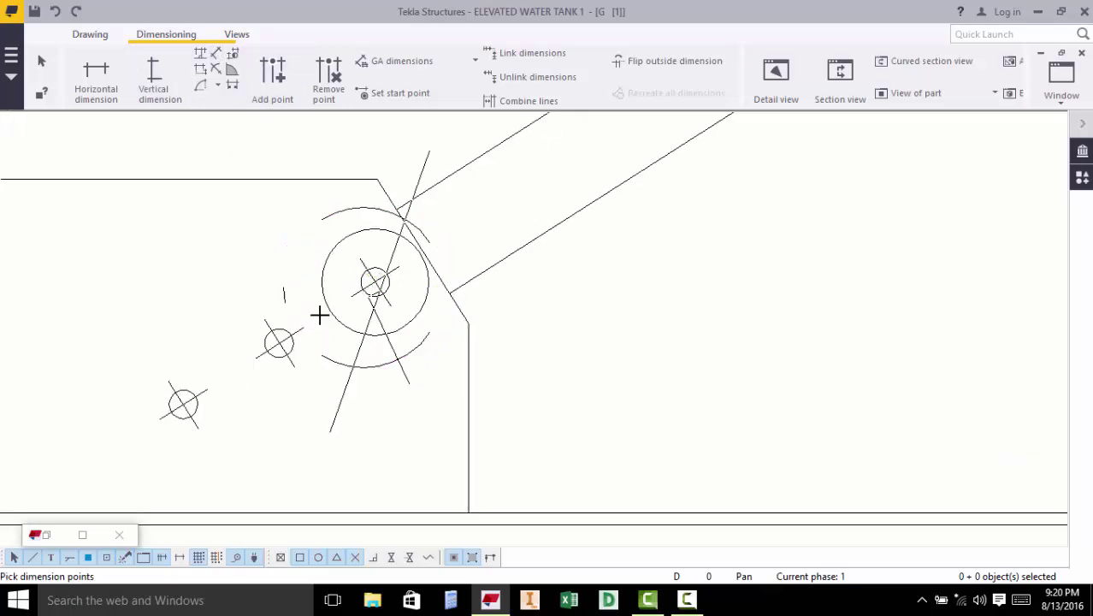
{"action": "left_click", "coordinate": [281, 342]}
{"action": "left_click", "coordinate": [183, 400]}
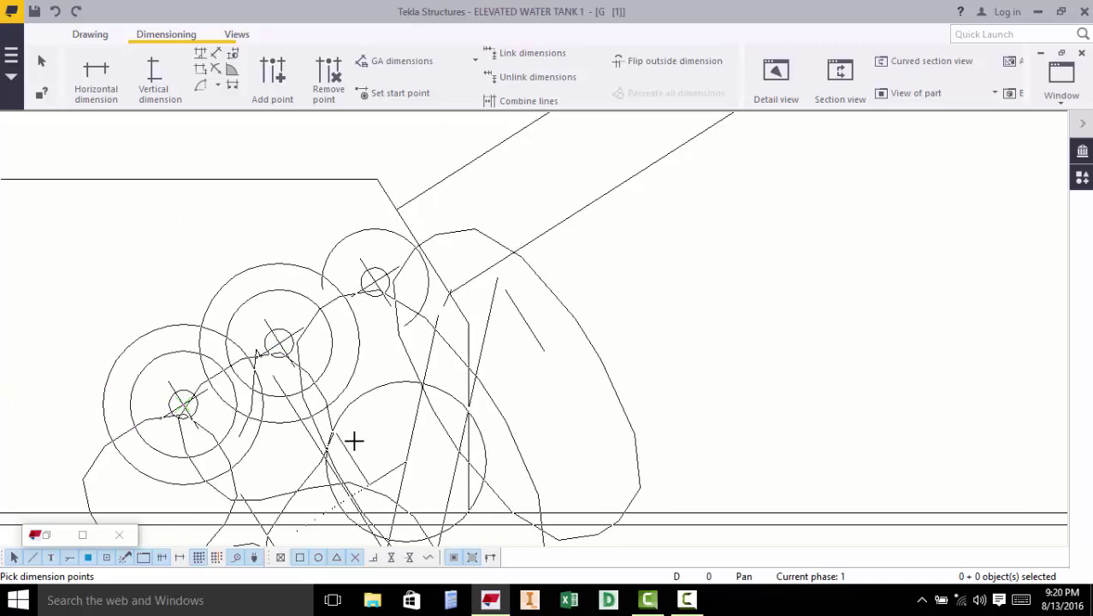
{"action": "right_click", "coordinate": [391, 285]}
{"action": "left_click", "coordinate": [406, 295]}
- Delete the oversized bolt spacing dimension from the gusset plate beside the outer column
{"action": "scroll", "coordinate": [334, 274], "scroll_direction": "down", "scroll_amount": 5}
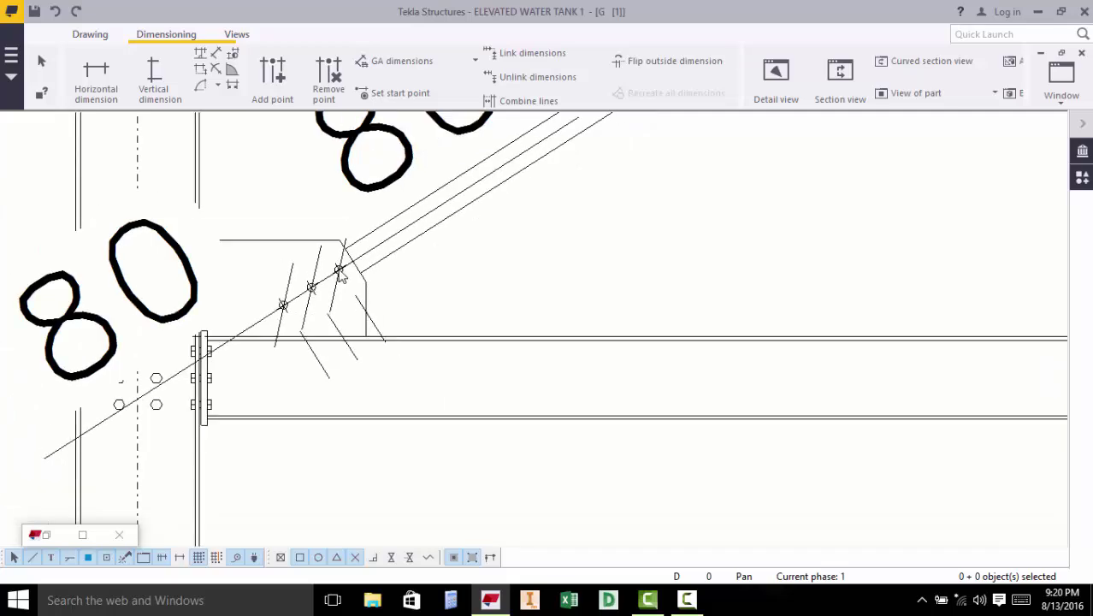
{"action": "scroll", "coordinate": [340, 272], "scroll_direction": "down", "scroll_amount": 6}
{"action": "scroll", "coordinate": [320, 341], "scroll_direction": "up", "scroll_amount": 8}
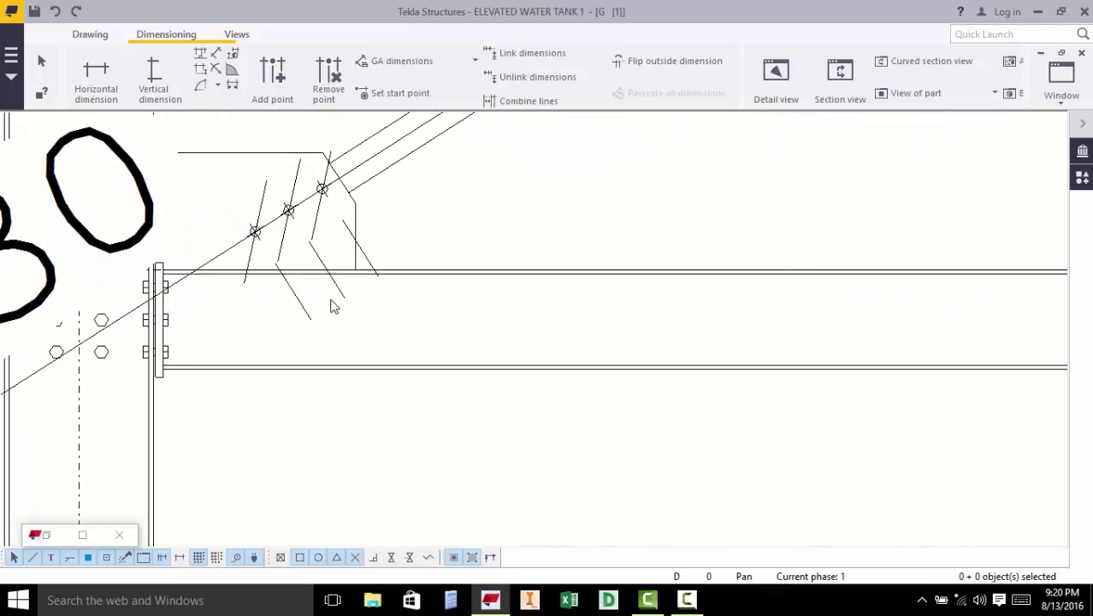
{"action": "scroll", "coordinate": [352, 295], "scroll_direction": "down", "scroll_amount": 2}
{"action": "left_click", "coordinate": [350, 301]}
{"action": "scroll", "coordinate": [344, 378], "scroll_direction": "down", "scroll_amount": 4}
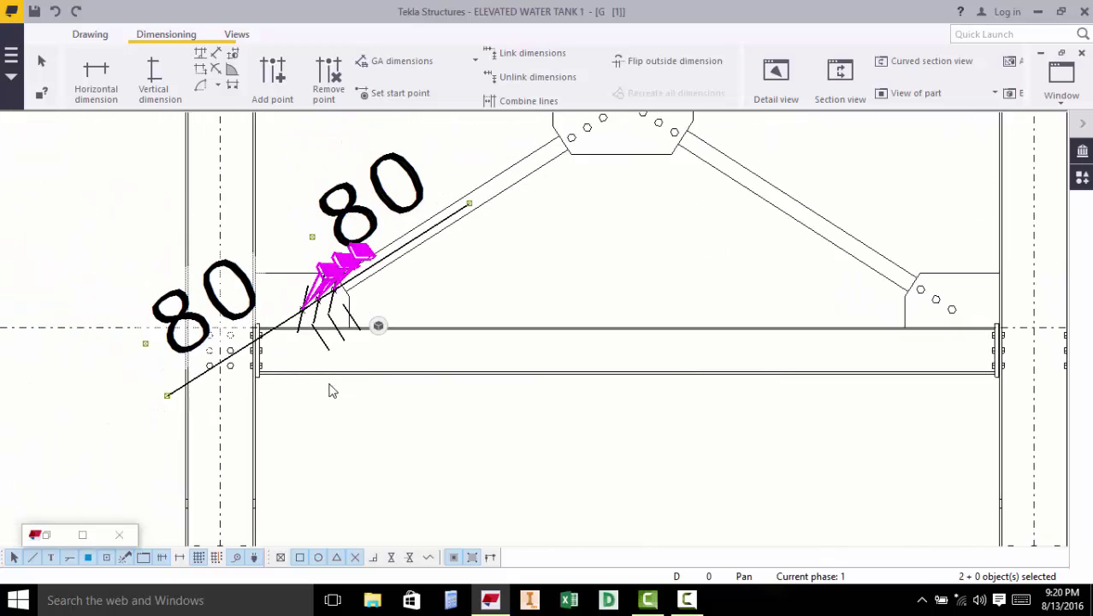
{"action": "scroll", "coordinate": [333, 391], "scroll_direction": "down", "scroll_amount": 3}
{"action": "scroll", "coordinate": [341, 426], "scroll_direction": "up", "scroll_amount": 7}
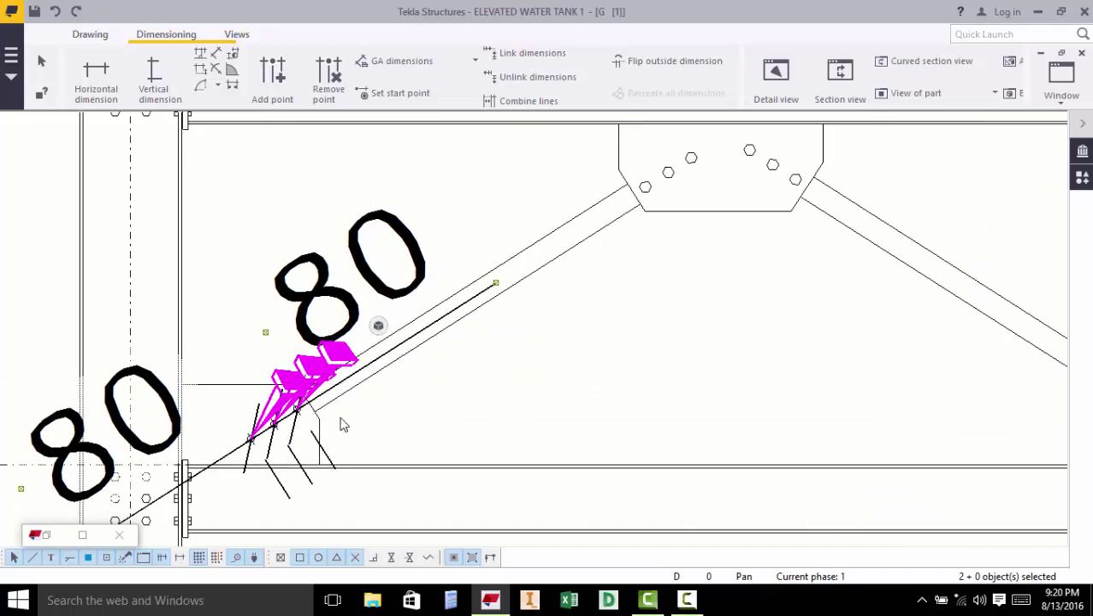
{"action": "right_click", "coordinate": [420, 427]}
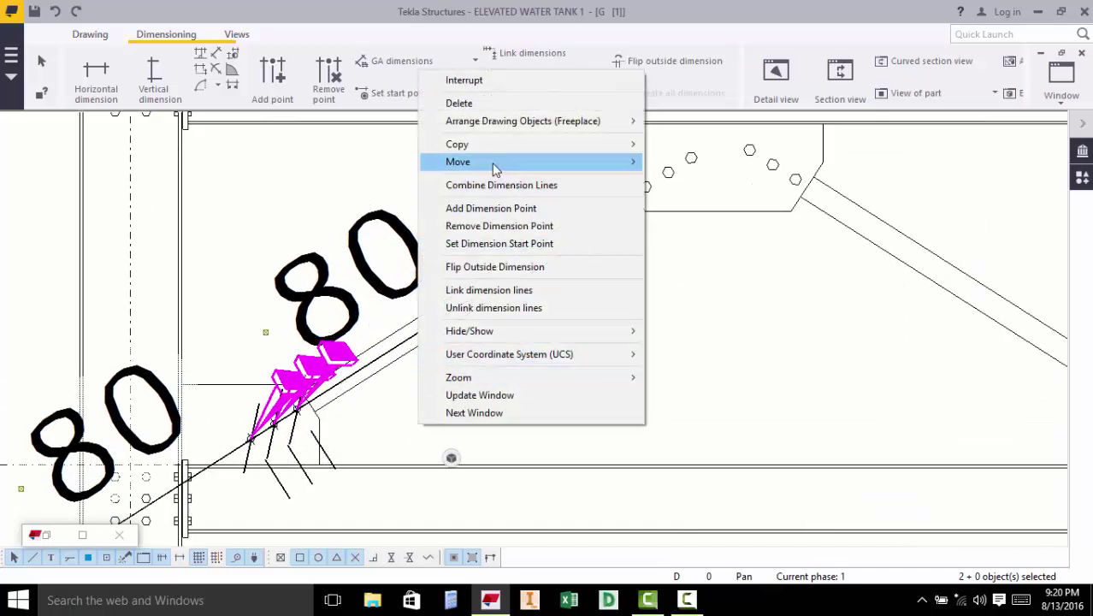
{"action": "left_click", "coordinate": [458, 102]}
- Change the left brace's three bolts on the midspan gusset plate under the beam above to Symbol2 representation
{"action": "scroll", "coordinate": [308, 441], "scroll_direction": "up", "scroll_amount": 5}
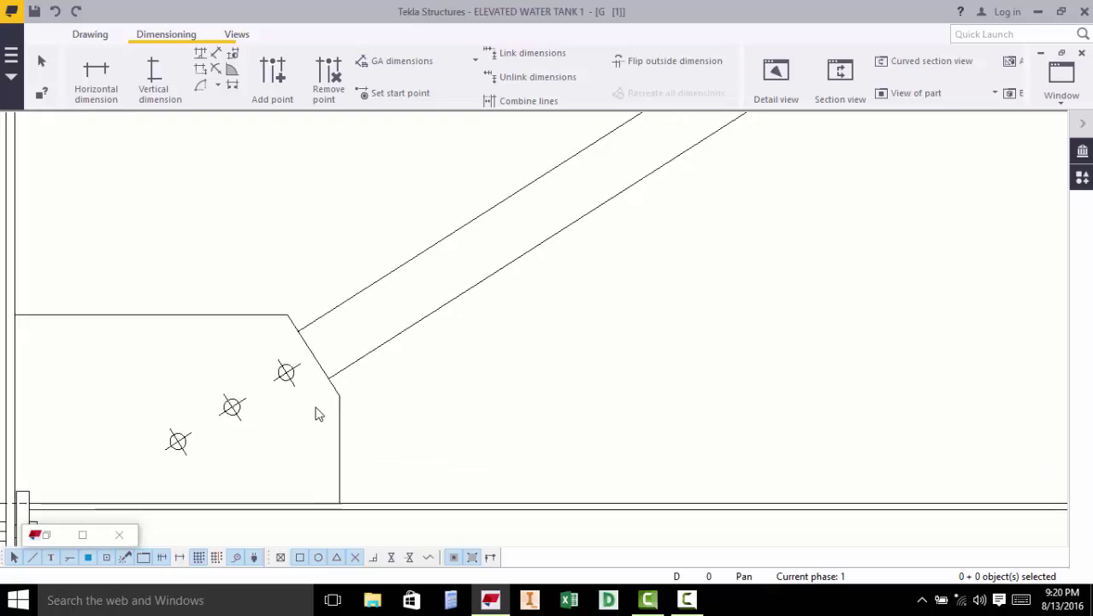
{"action": "scroll", "coordinate": [312, 412], "scroll_direction": "down", "scroll_amount": 3}
{"action": "scroll", "coordinate": [244, 449], "scroll_direction": "up", "scroll_amount": 4}
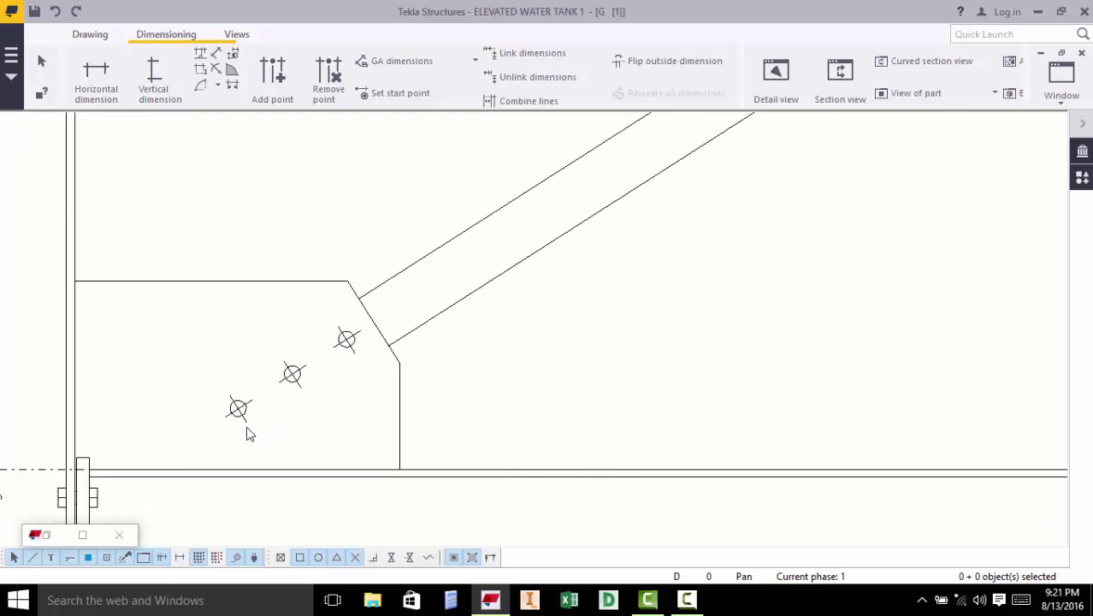
{"action": "scroll", "coordinate": [248, 423], "scroll_direction": "down", "scroll_amount": 3}
{"action": "scroll", "coordinate": [276, 403], "scroll_direction": "up", "scroll_amount": 3}
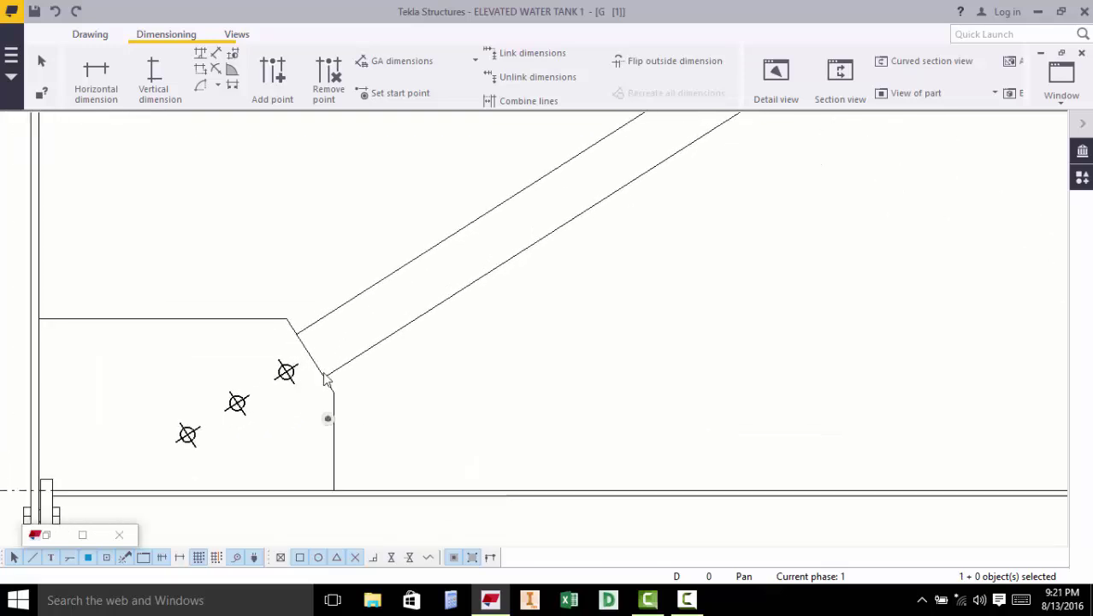
{"action": "scroll", "coordinate": [171, 501], "scroll_direction": "down", "scroll_amount": 4}
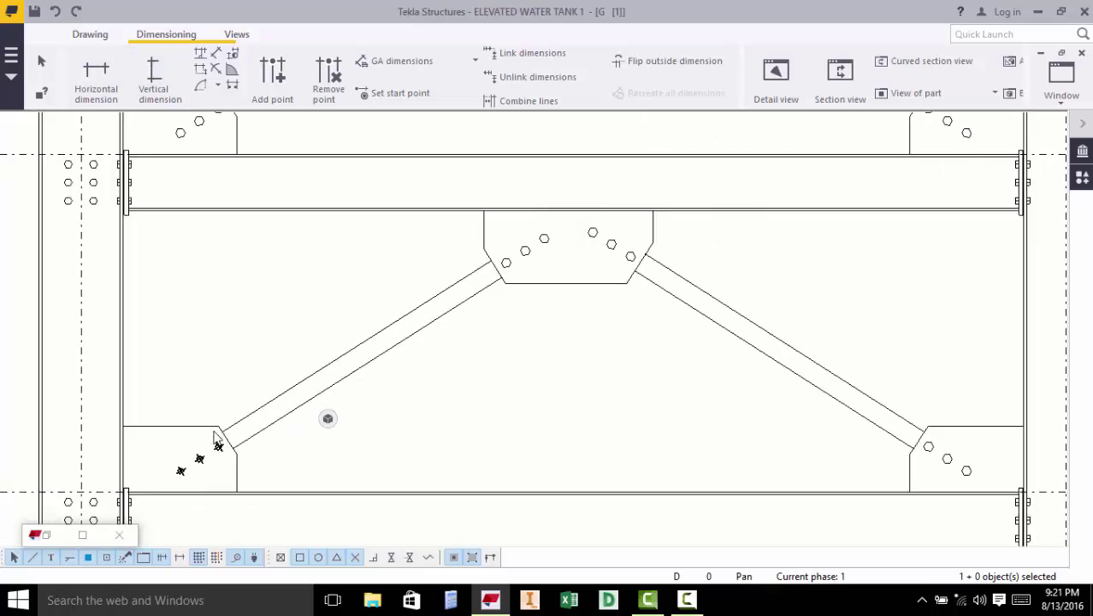
{"action": "scroll", "coordinate": [214, 436], "scroll_direction": "down", "scroll_amount": 2}
{"action": "scroll", "coordinate": [310, 354], "scroll_direction": "up", "scroll_amount": 6}
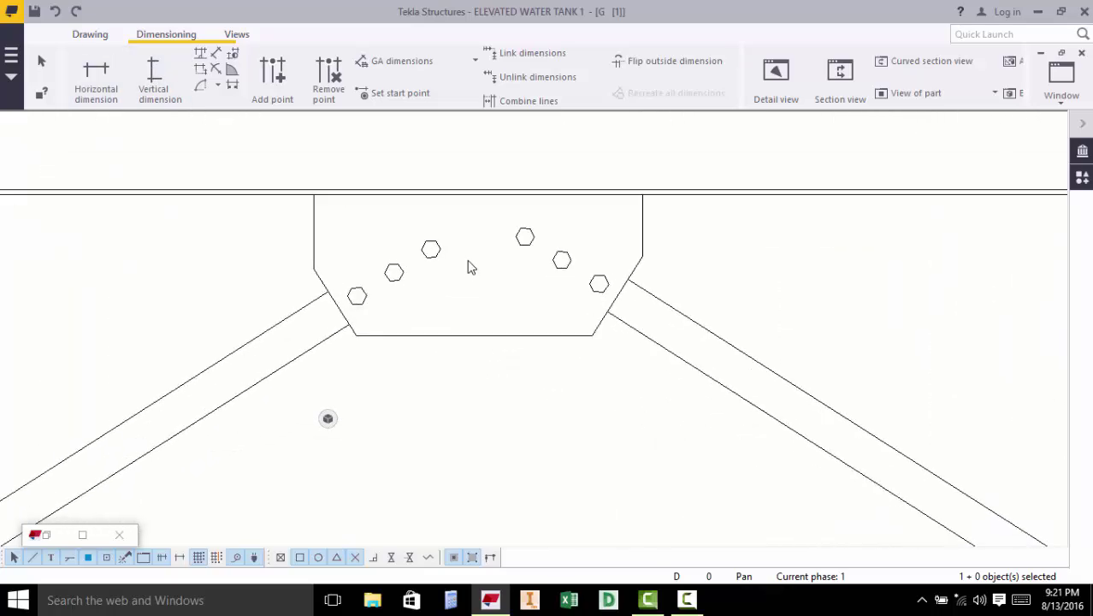
{"action": "scroll", "coordinate": [469, 267], "scroll_direction": "up", "scroll_amount": 4}
{"action": "double_click", "coordinate": [422, 244]}
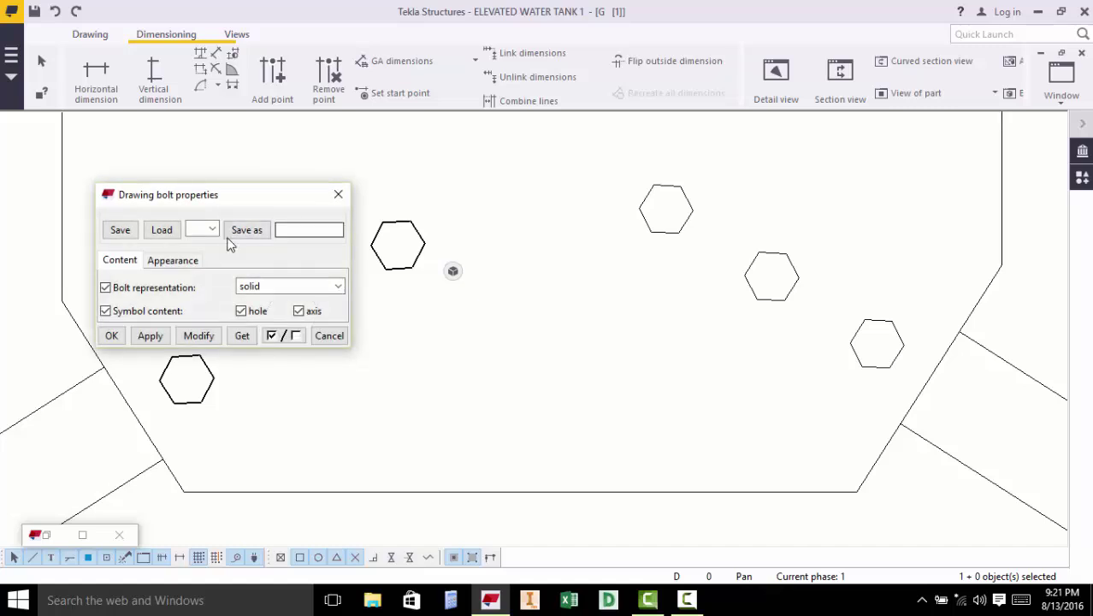
{"action": "left_click", "coordinate": [267, 286]}
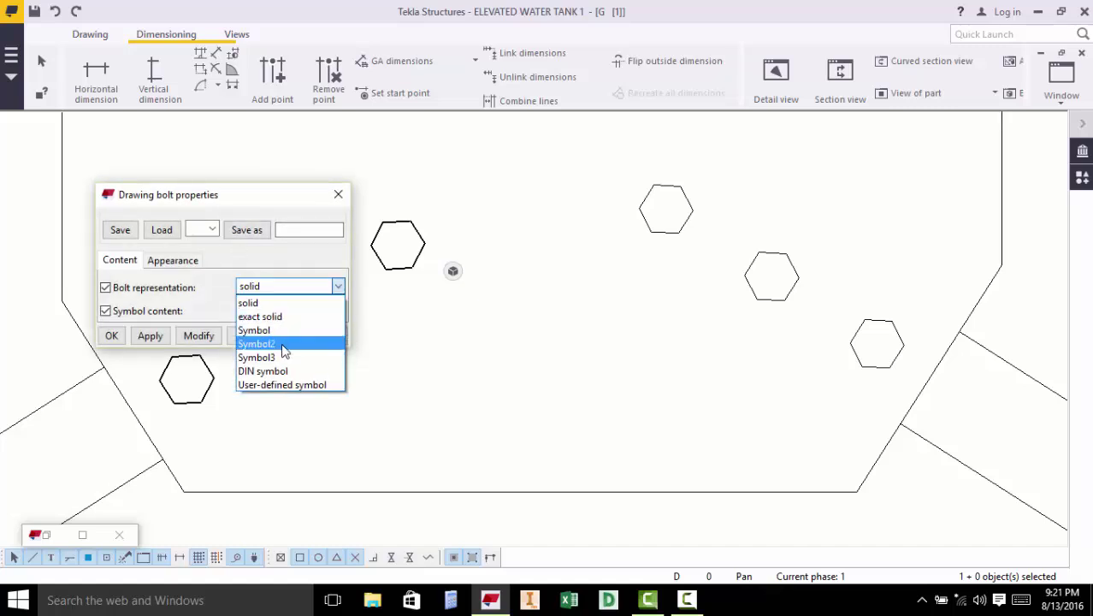
{"action": "left_click", "coordinate": [257, 344]}
{"action": "left_click", "coordinate": [208, 336]}
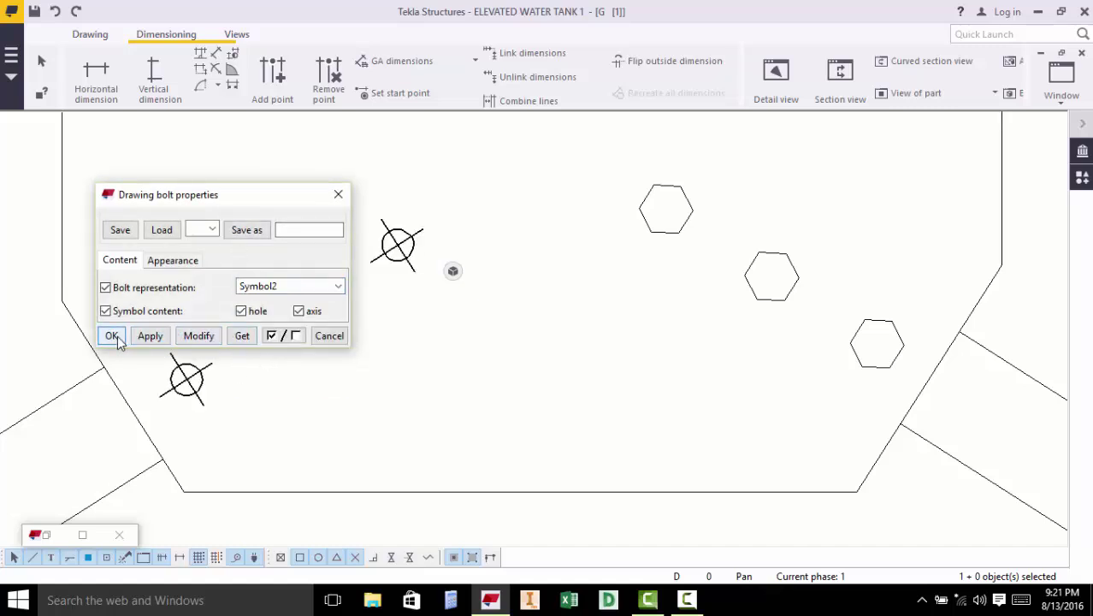
{"action": "left_click", "coordinate": [112, 336]}
- Set the bolt representation of the right brace's three bolts on the same midspan gusset plate to Symbol2
{"action": "double_click", "coordinate": [672, 233]}
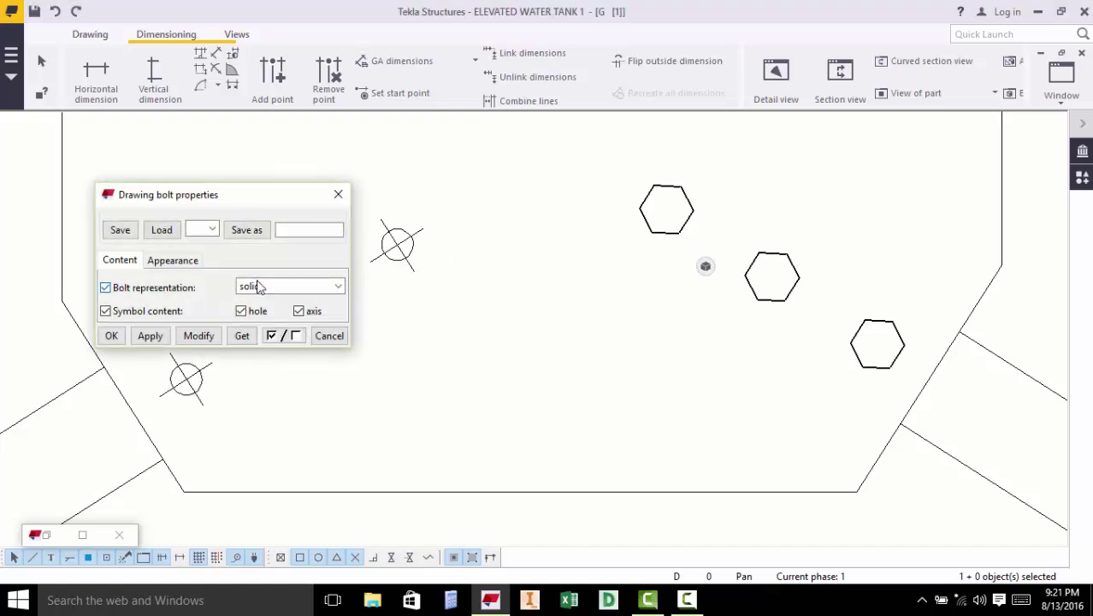
{"action": "left_click", "coordinate": [311, 294]}
{"action": "left_click", "coordinate": [271, 342]}
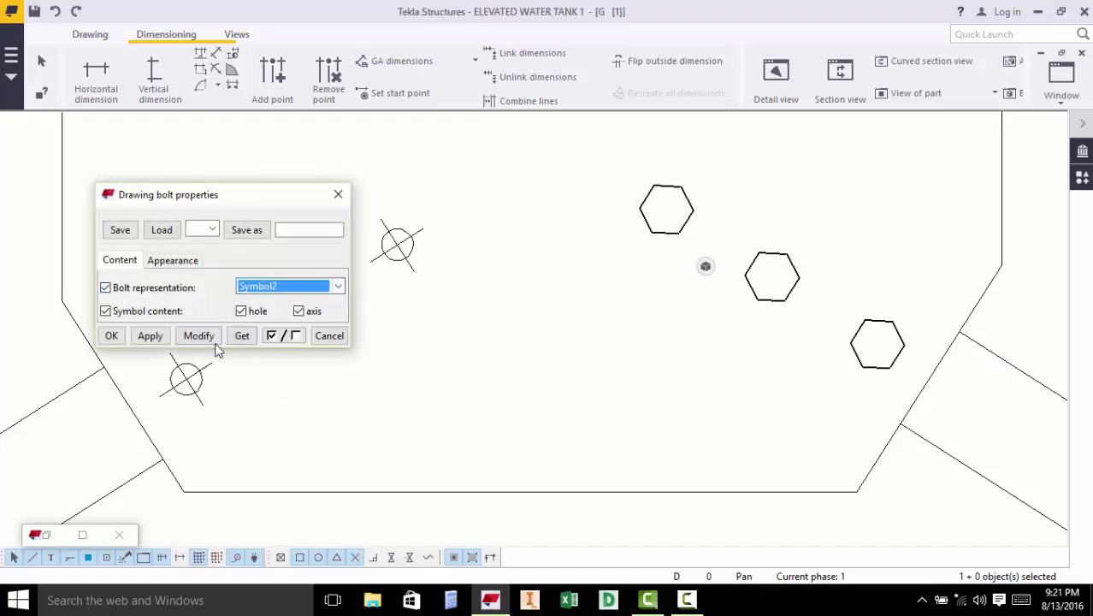
{"action": "left_click", "coordinate": [212, 340]}
{"action": "left_click", "coordinate": [111, 336]}
- Examine the bolt symbols on section A-A's gusset plates and beam connections across the braced bays and ladder side
{"action": "scroll", "coordinate": [458, 327], "scroll_direction": "down", "scroll_amount": 6}
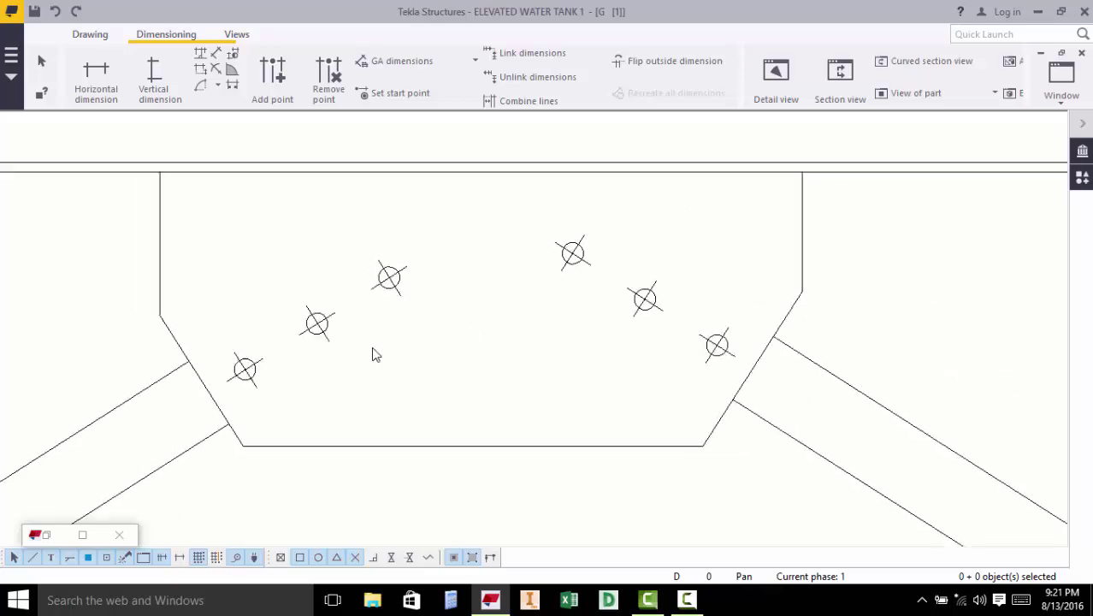
{"action": "scroll", "coordinate": [433, 409], "scroll_direction": "down", "scroll_amount": 4}
{"action": "scroll", "coordinate": [446, 347], "scroll_direction": "up", "scroll_amount": 4}
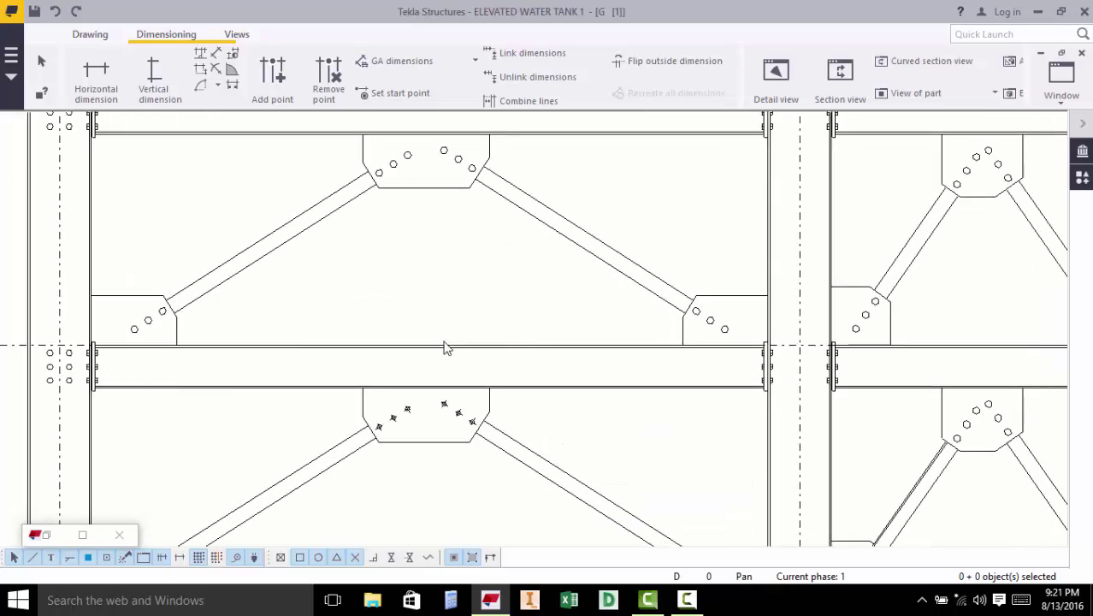
{"action": "scroll", "coordinate": [419, 378], "scroll_direction": "down", "scroll_amount": 2}
{"action": "scroll", "coordinate": [462, 304], "scroll_direction": "up", "scroll_amount": 2}
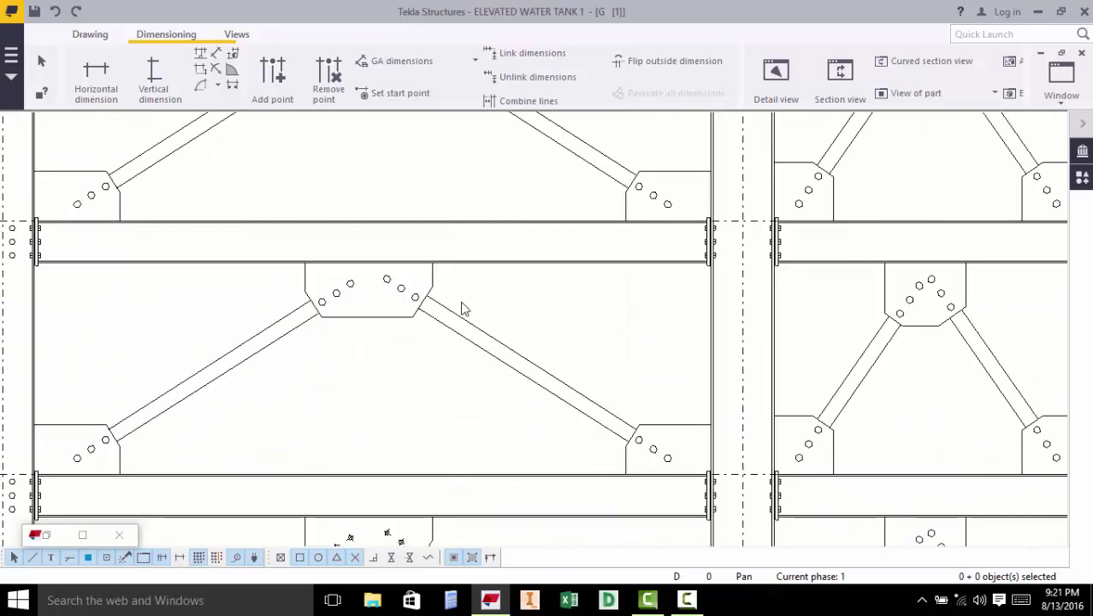
{"action": "scroll", "coordinate": [385, 337], "scroll_direction": "down", "scroll_amount": 4}
{"action": "scroll", "coordinate": [664, 371], "scroll_direction": "up", "scroll_amount": 5}
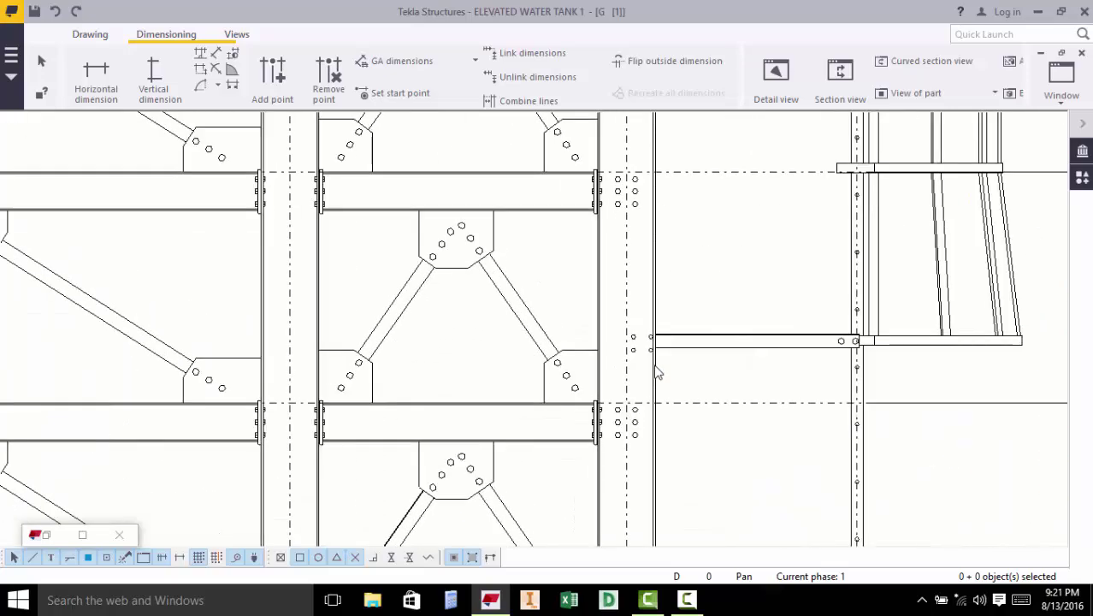
{"action": "scroll", "coordinate": [544, 375], "scroll_direction": "down", "scroll_amount": 4}
{"action": "scroll", "coordinate": [282, 368], "scroll_direction": "up", "scroll_amount": 6}
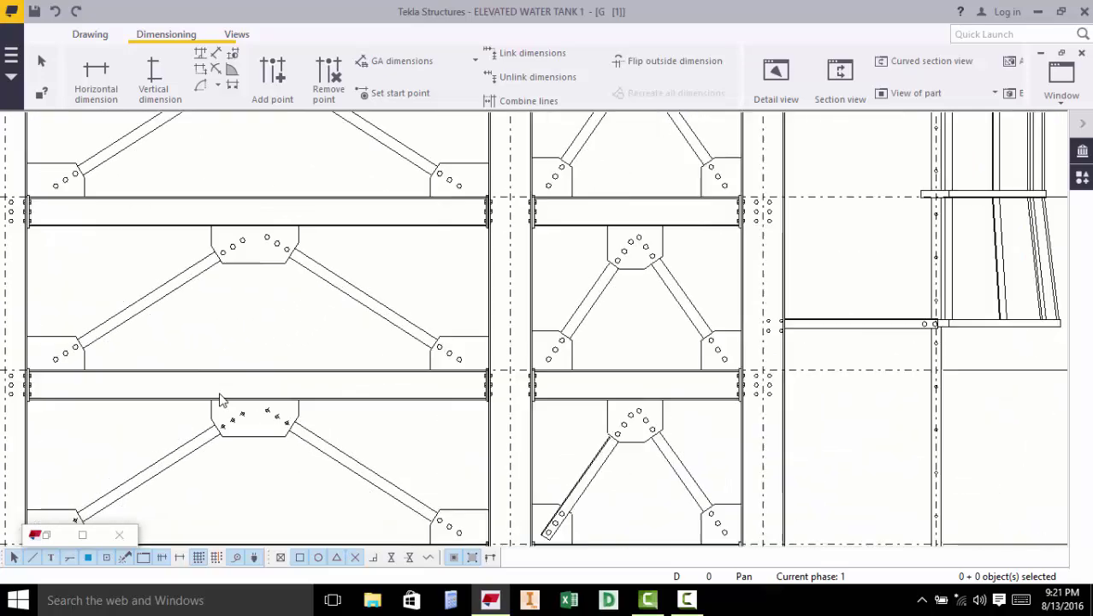
{"action": "scroll", "coordinate": [288, 360], "scroll_direction": "down", "scroll_amount": 8}
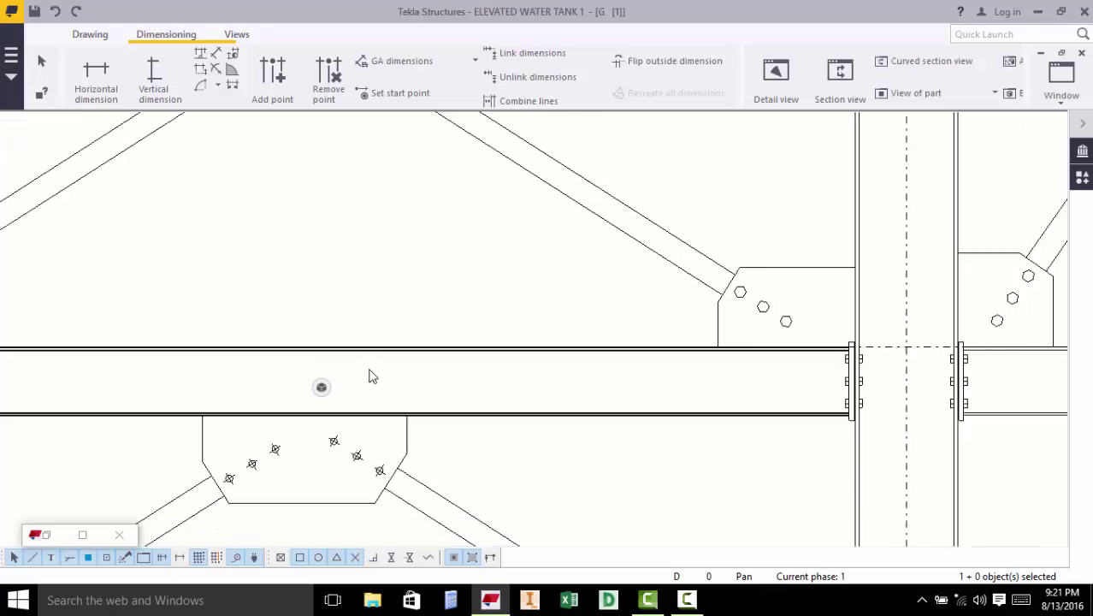
{"action": "scroll", "coordinate": [400, 402], "scroll_direction": "down", "scroll_amount": 6}
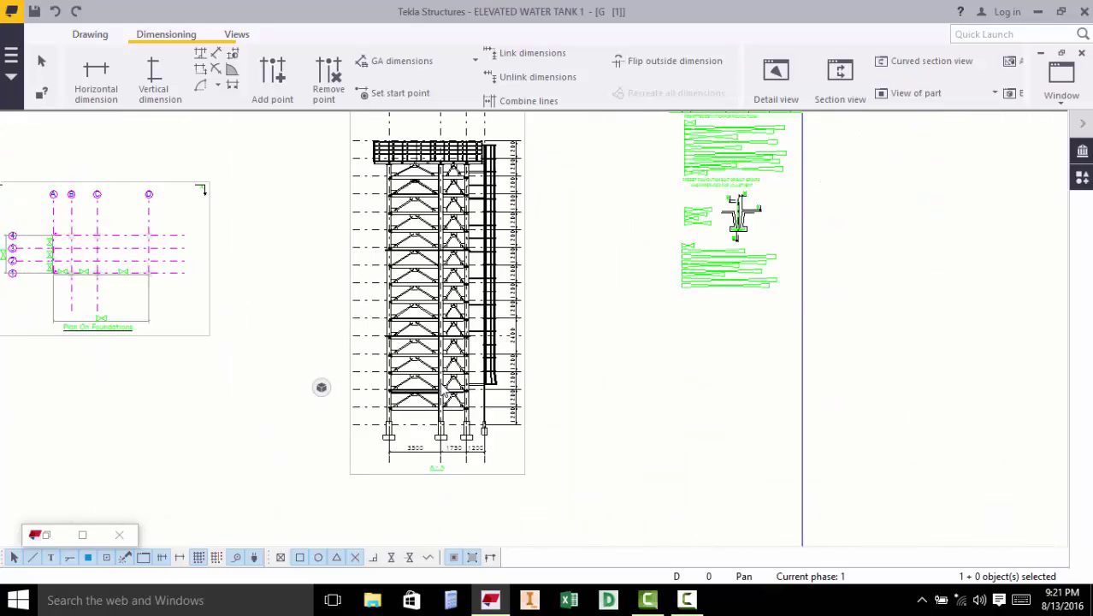
- Add a part mark to the outer column beneath the tank platform at the ladder-free side of section A-A
{"action": "scroll", "coordinate": [422, 181], "scroll_direction": "up", "scroll_amount": 3}
{"action": "scroll", "coordinate": [342, 239], "scroll_direction": "up", "scroll_amount": 7}
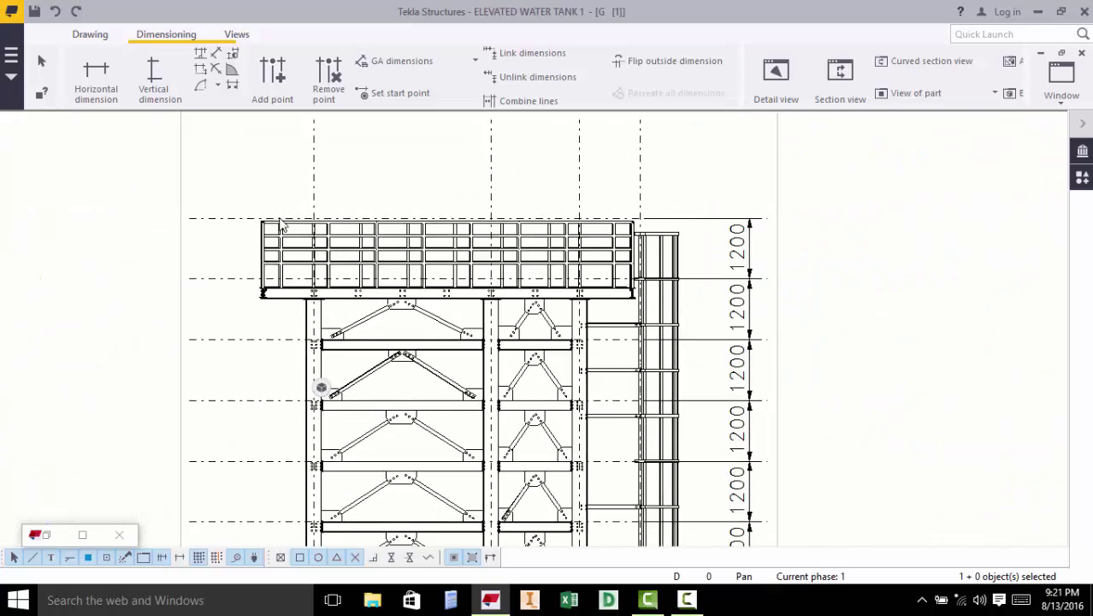
{"action": "scroll", "coordinate": [274, 332], "scroll_direction": "up", "scroll_amount": 4}
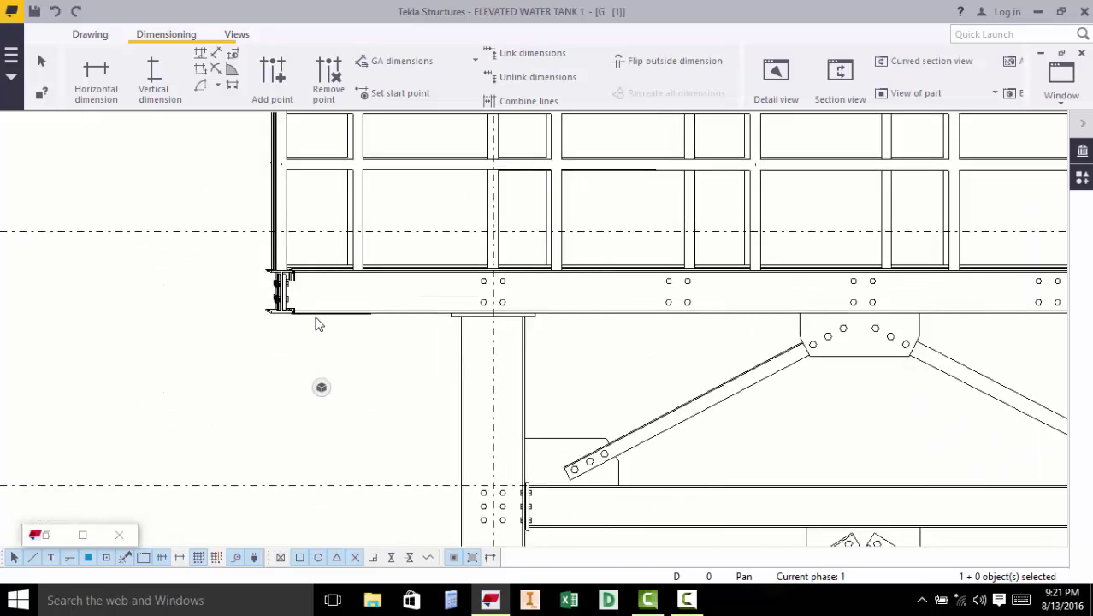
{"action": "scroll", "coordinate": [481, 383], "scroll_direction": "up", "scroll_amount": 2}
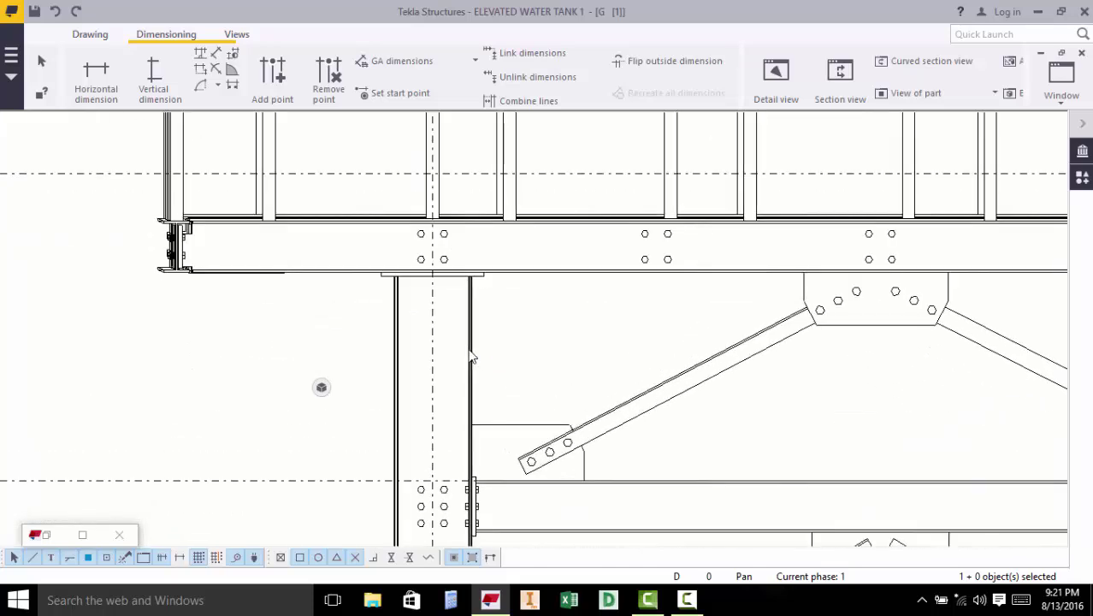
{"action": "scroll", "coordinate": [325, 351], "scroll_direction": "down", "scroll_amount": 2}
{"action": "scroll", "coordinate": [445, 362], "scroll_direction": "up", "scroll_amount": 5}
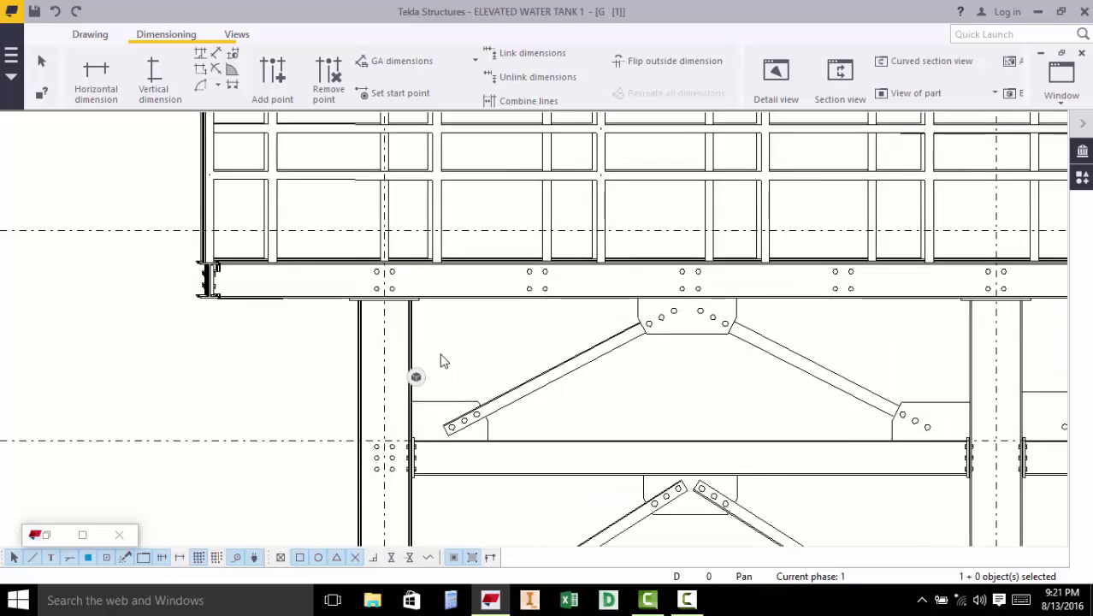
{"action": "right_click", "coordinate": [382, 307]}
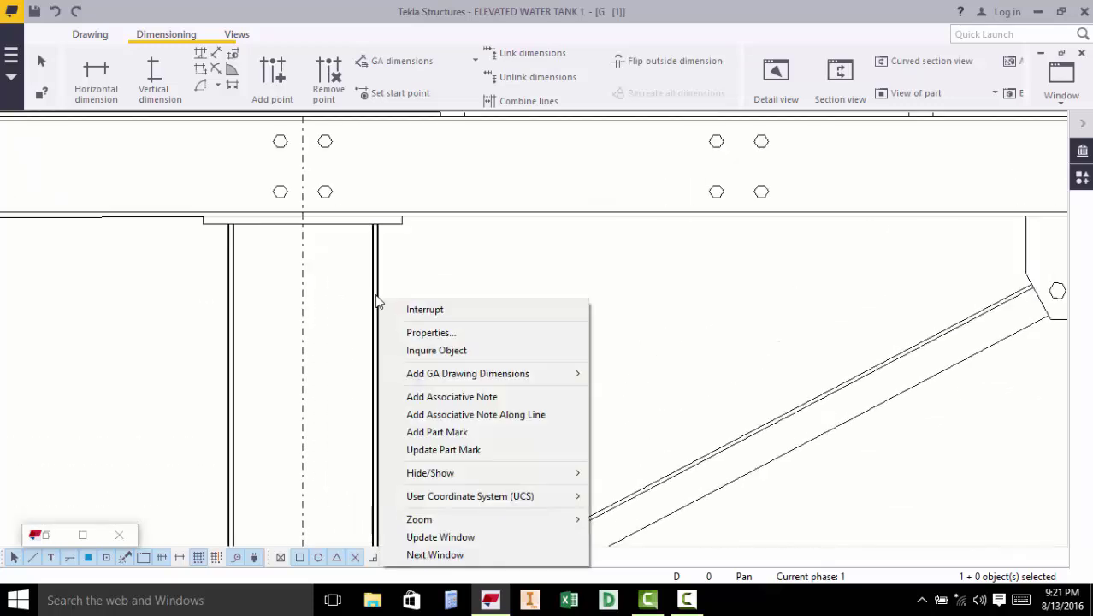
{"action": "mouse_move", "coordinate": [490, 379]}
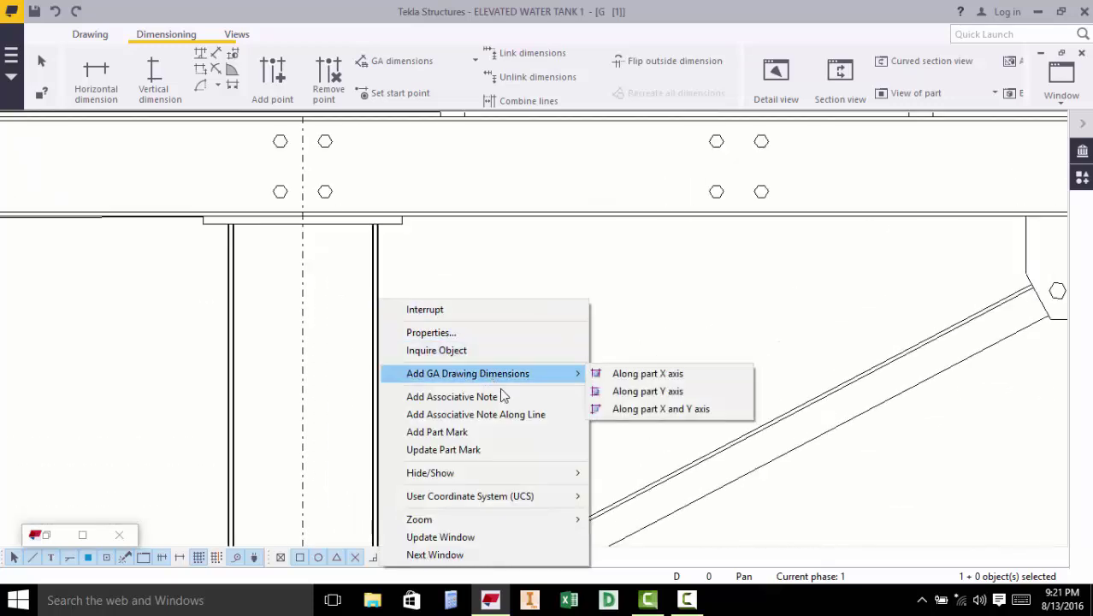
{"action": "left_click", "coordinate": [467, 432]}
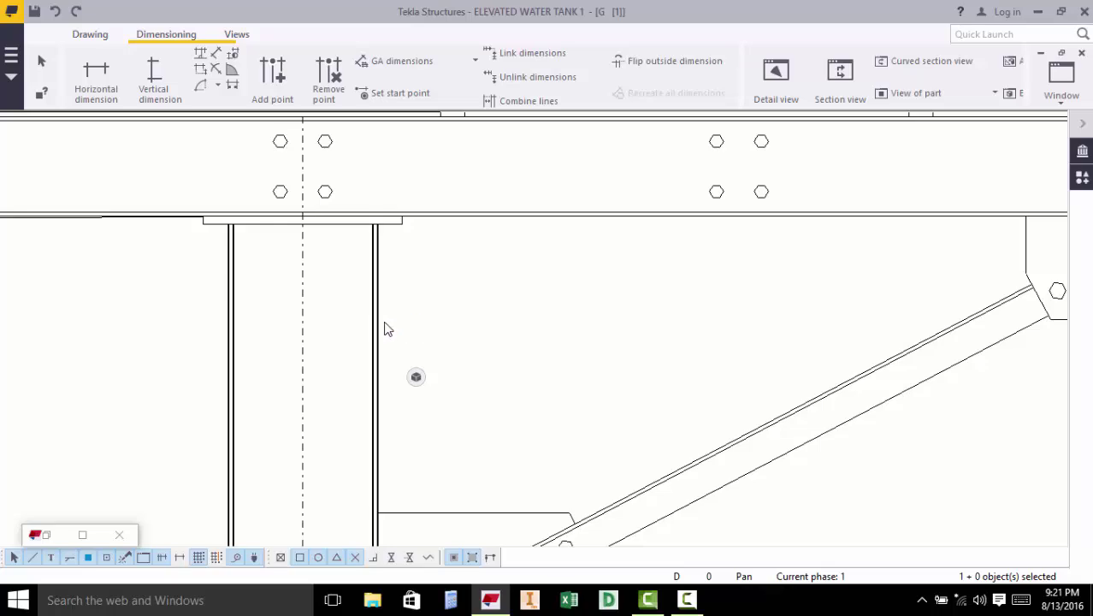
- Replace the assembly position with the profile as the content of the outer column's new part mark
{"action": "scroll", "coordinate": [385, 330], "scroll_direction": "down", "scroll_amount": 6}
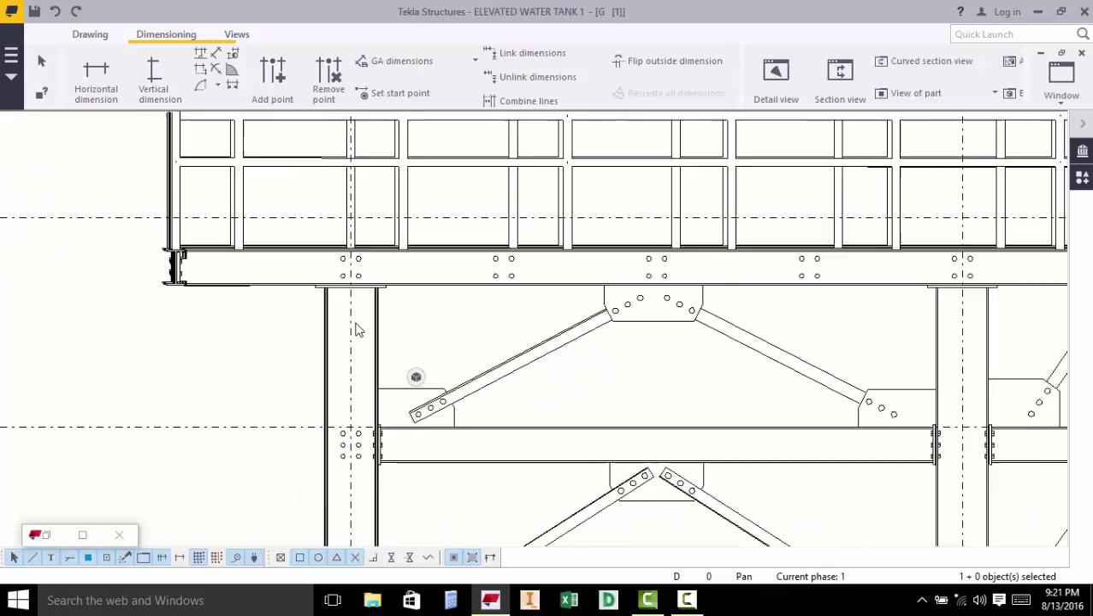
{"action": "scroll", "coordinate": [359, 323], "scroll_direction": "up", "scroll_amount": 4}
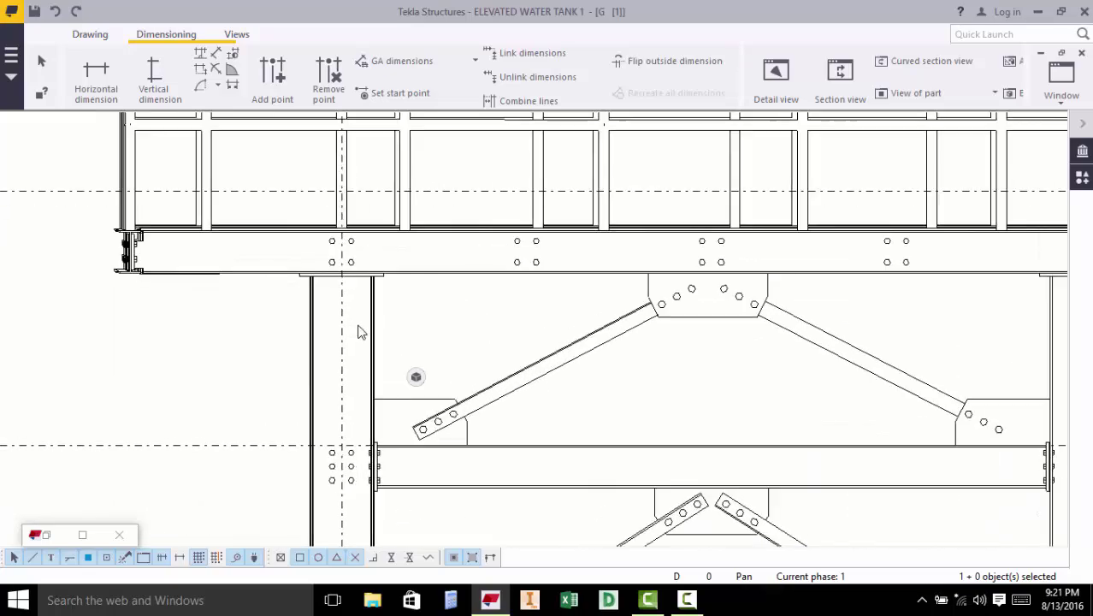
{"action": "scroll", "coordinate": [355, 338], "scroll_direction": "down", "scroll_amount": 2}
{"action": "scroll", "coordinate": [351, 344], "scroll_direction": "down", "scroll_amount": 3}
{"action": "scroll", "coordinate": [321, 453], "scroll_direction": "up", "scroll_amount": 6}
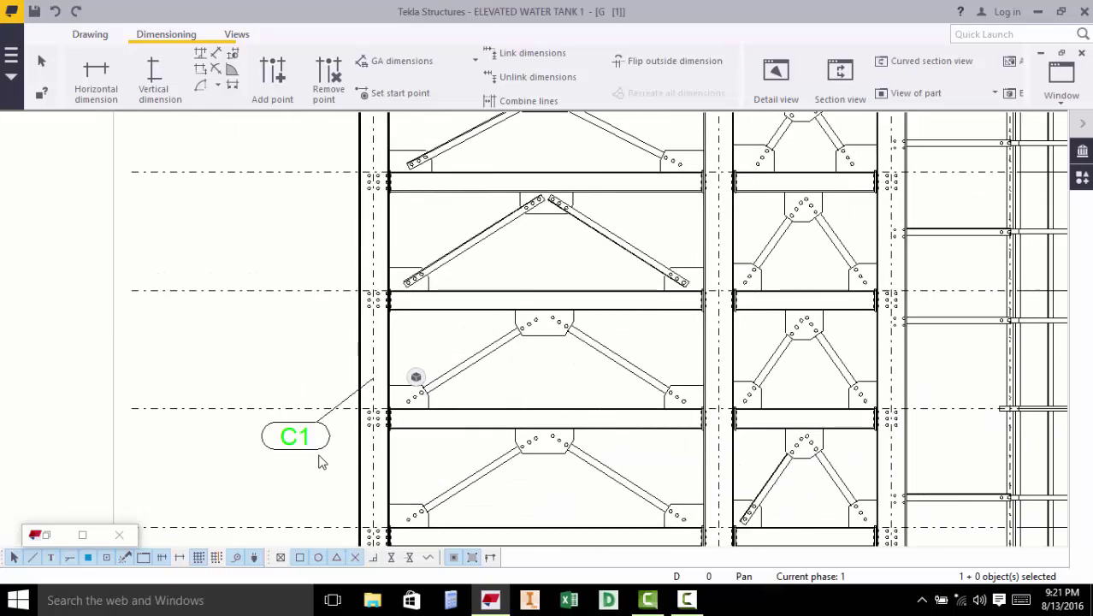
{"action": "scroll", "coordinate": [325, 449], "scroll_direction": "up", "scroll_amount": 2}
{"action": "double_click", "coordinate": [274, 396]}
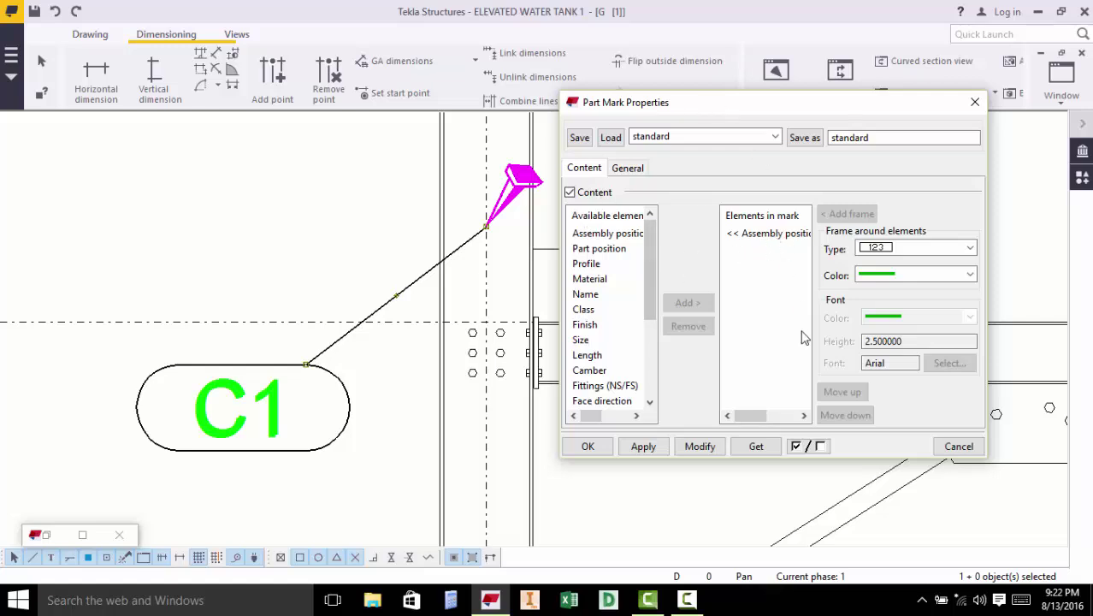
{"action": "left_click", "coordinate": [775, 234]}
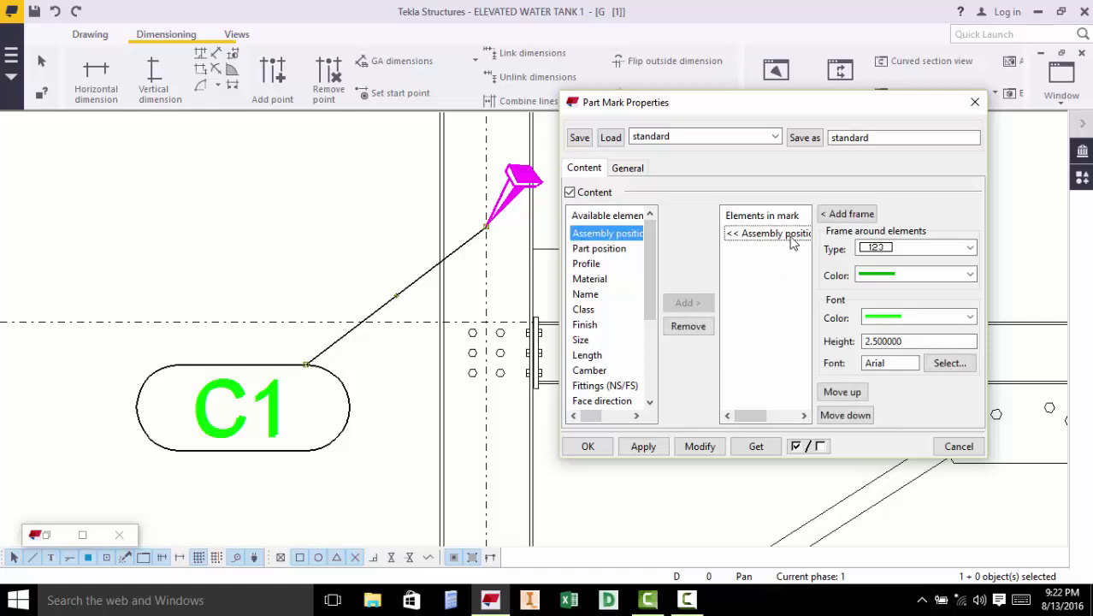
{"action": "left_click", "coordinate": [695, 329]}
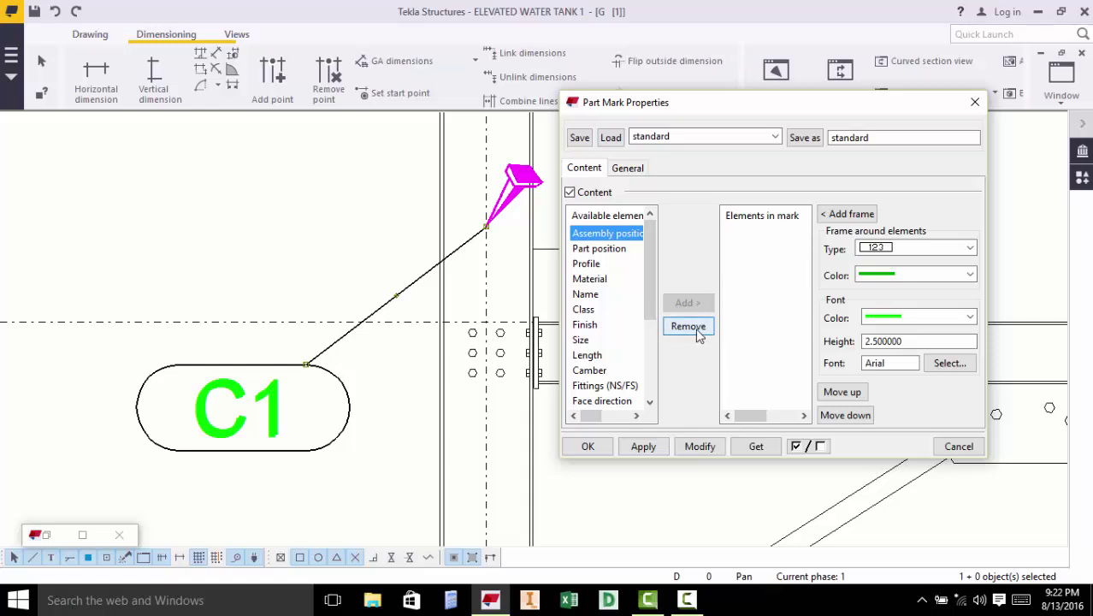
{"action": "left_click", "coordinate": [598, 265]}
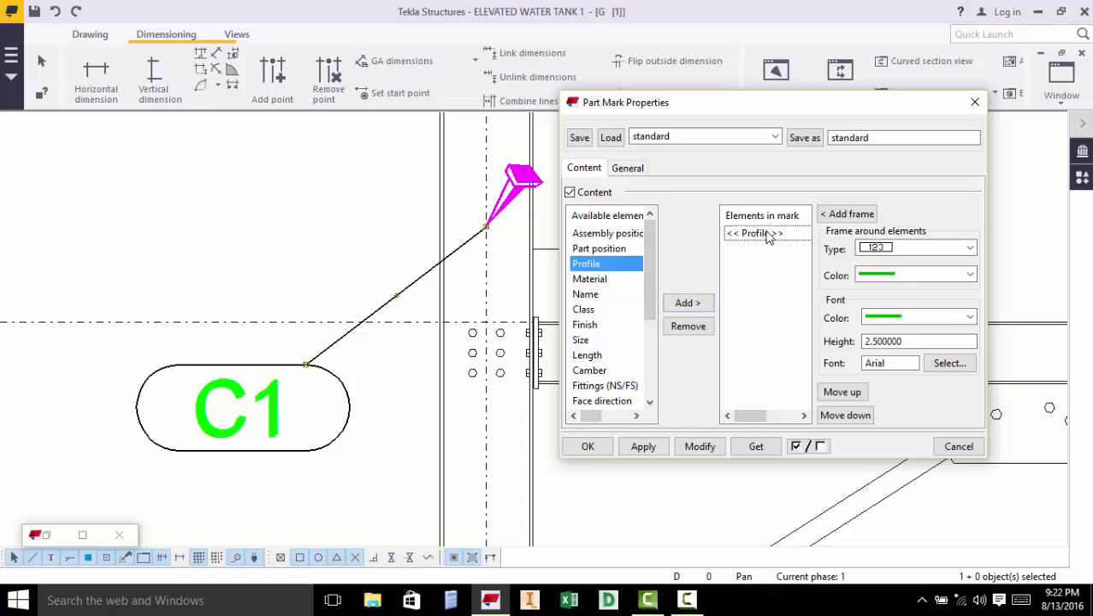
- Set the profile element's frame and font colours to black and its font to RomanD, and apply this to the column mark
{"action": "left_click", "coordinate": [922, 280]}
{"action": "left_click", "coordinate": [890, 297]}
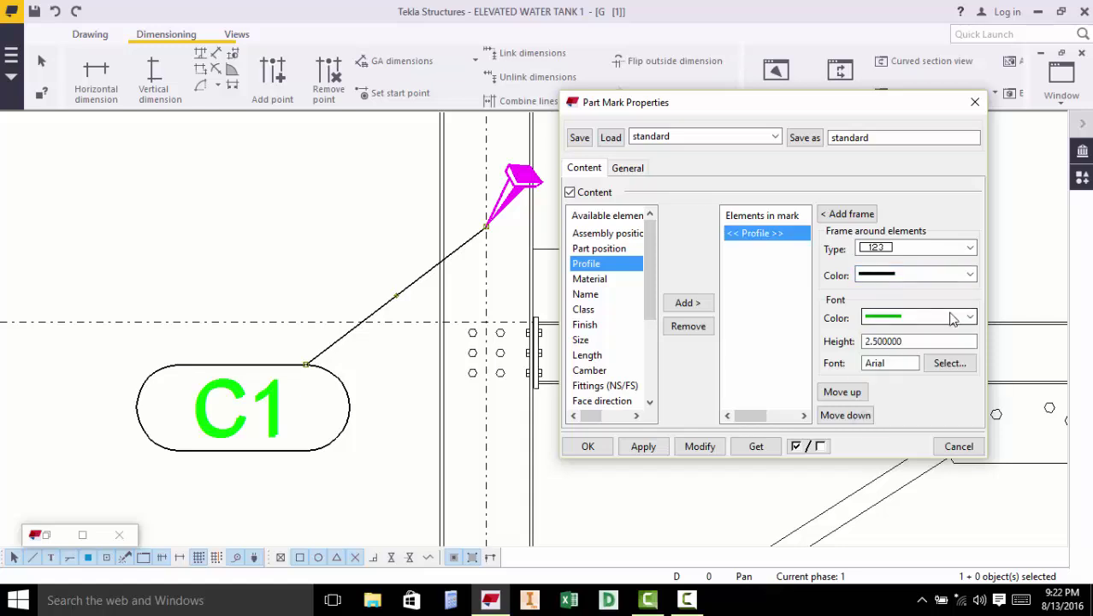
{"action": "left_click", "coordinate": [898, 317]}
{"action": "left_click", "coordinate": [890, 340]}
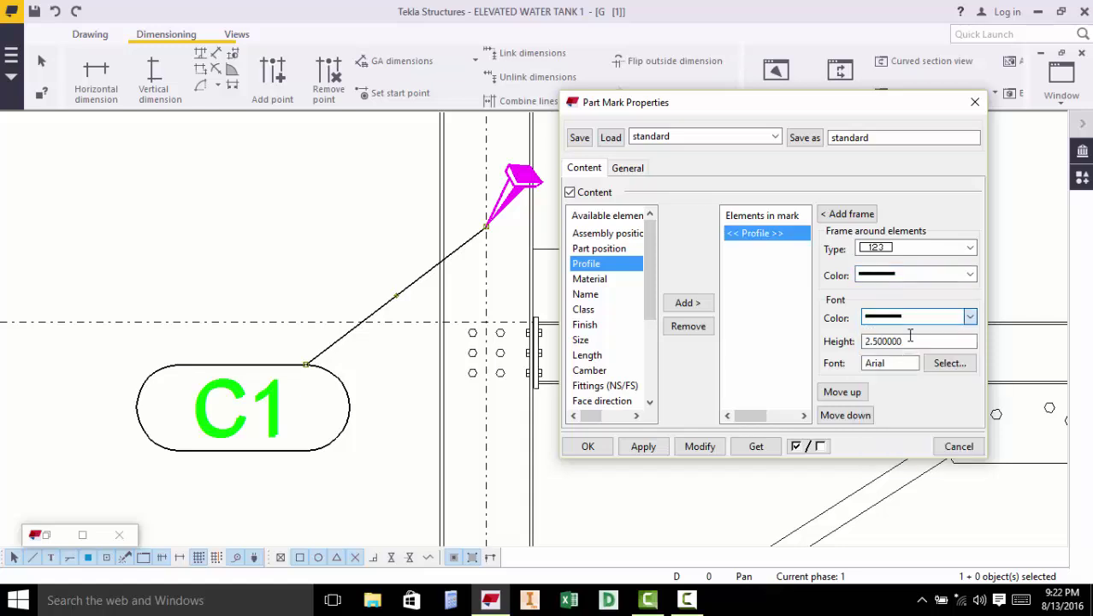
{"action": "left_click", "coordinate": [950, 363]}
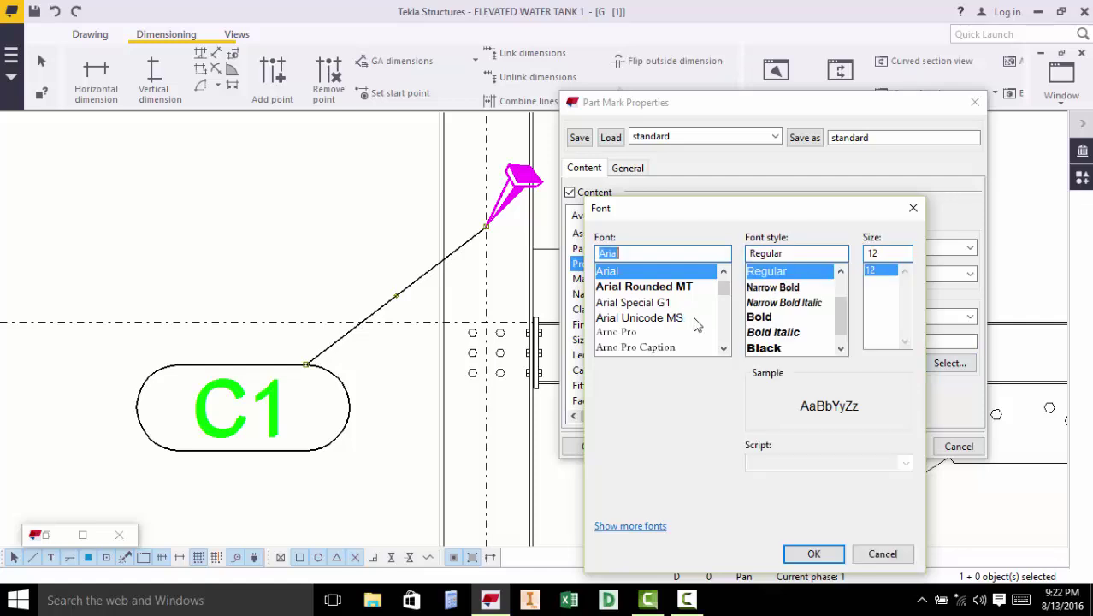
{"action": "type", "text": "ro"}
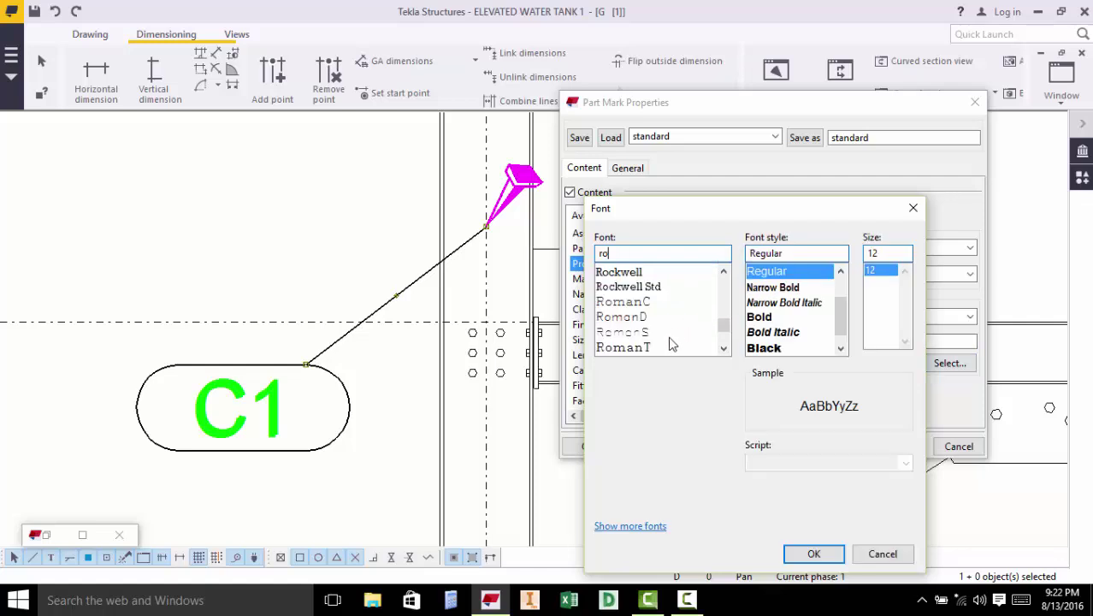
{"action": "left_click", "coordinate": [637, 317]}
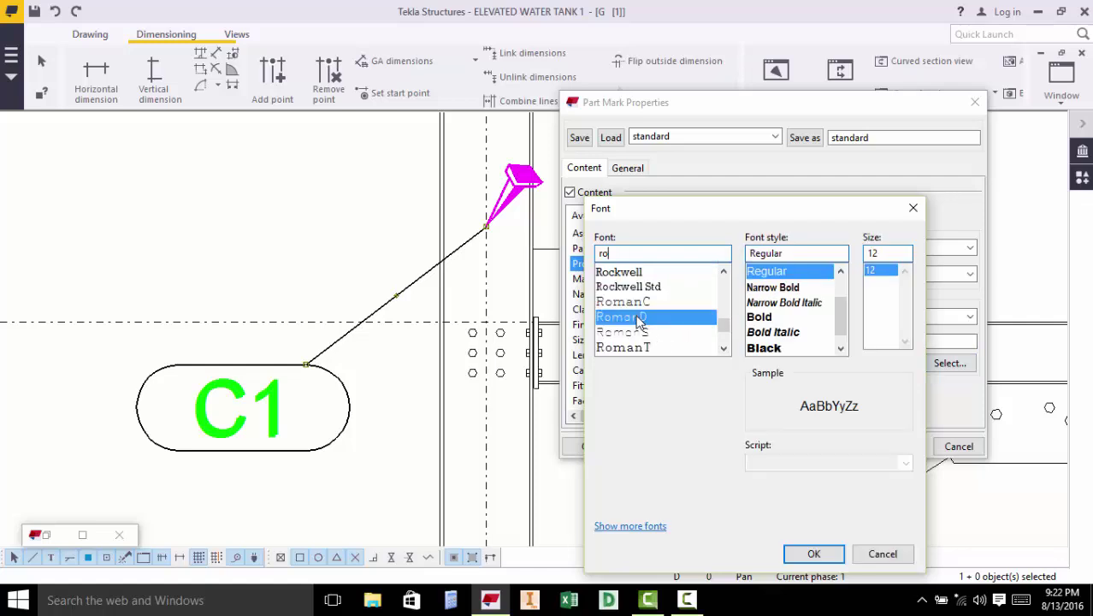
{"action": "left_click", "coordinate": [814, 553]}
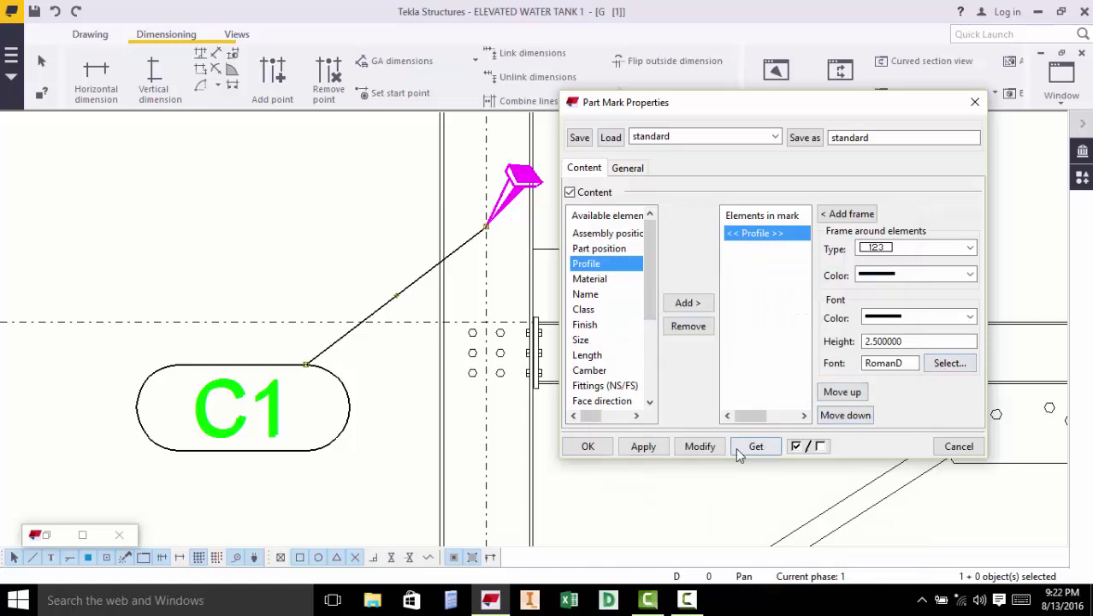
{"action": "left_click", "coordinate": [700, 448]}
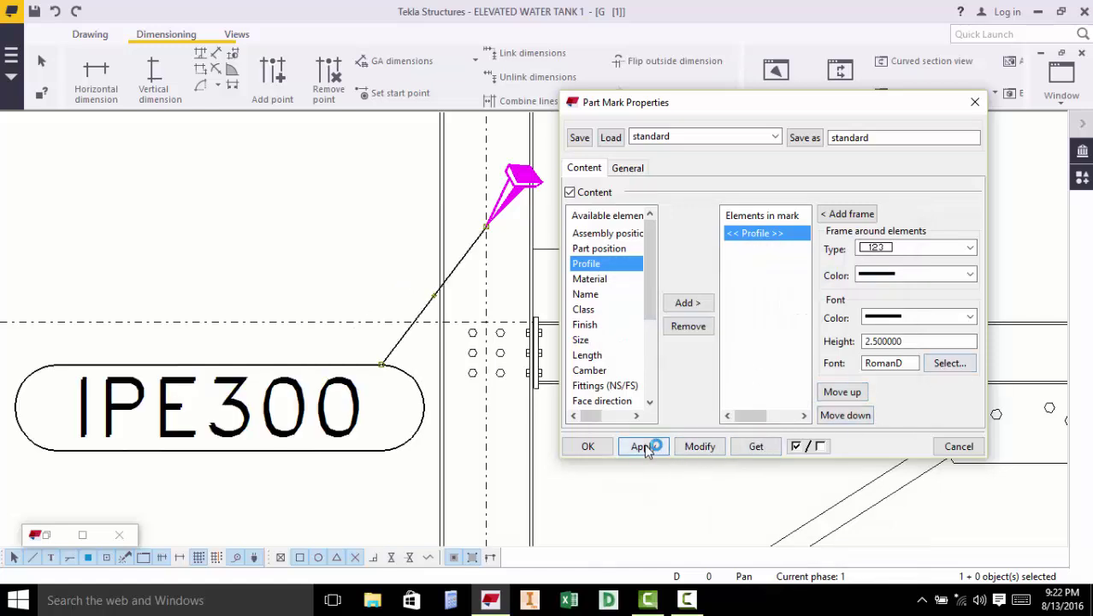
{"action": "left_click", "coordinate": [591, 447]}
- Move the column's profile mark farther out from the column, keeping it beside the same bay
{"action": "scroll", "coordinate": [257, 311], "scroll_direction": "down", "scroll_amount": 3}
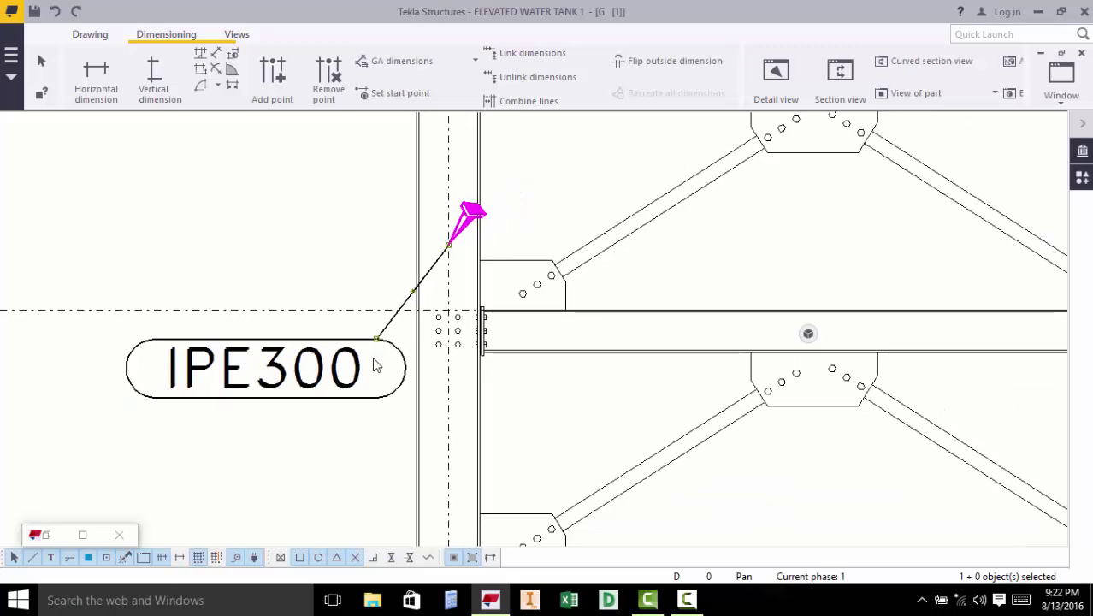
{"action": "scroll", "coordinate": [409, 366], "scroll_direction": "up", "scroll_amount": 3}
{"action": "scroll", "coordinate": [538, 379], "scroll_direction": "down", "scroll_amount": 2}
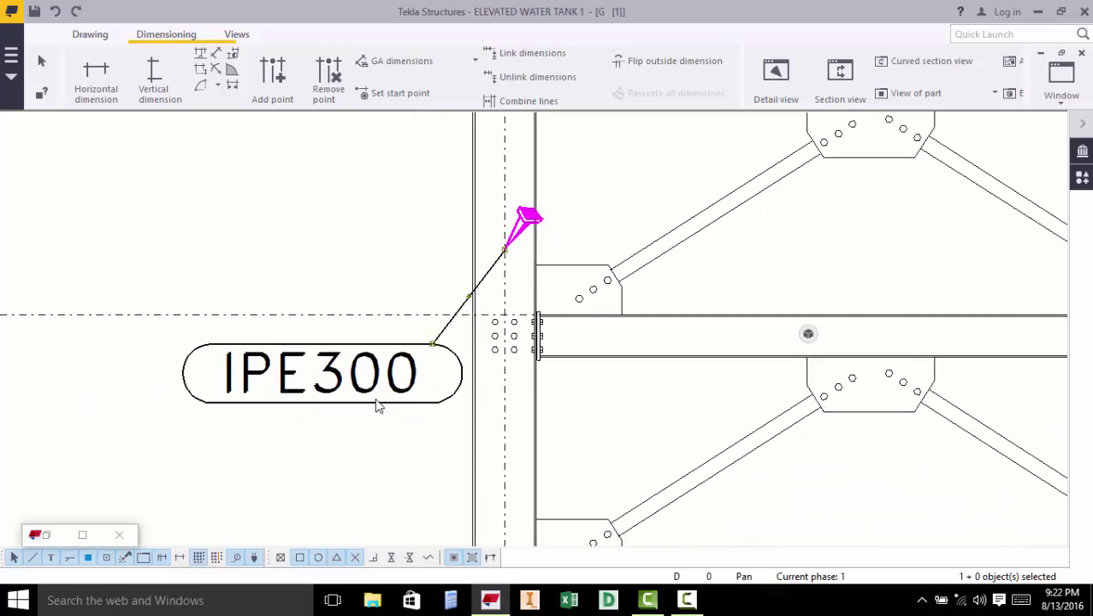
{"action": "left_click_drag", "start_coordinate": [374, 410], "coordinate": [278, 415]}
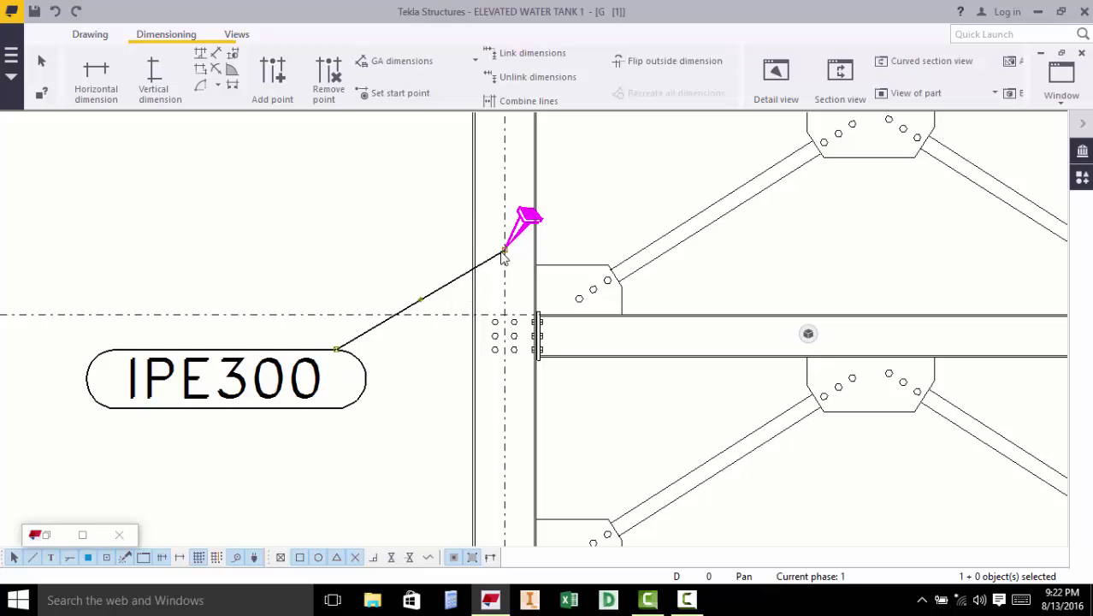
{"action": "scroll", "coordinate": [504, 257], "scroll_direction": "up", "scroll_amount": 3}
{"action": "scroll", "coordinate": [511, 260], "scroll_direction": "down", "scroll_amount": 3}
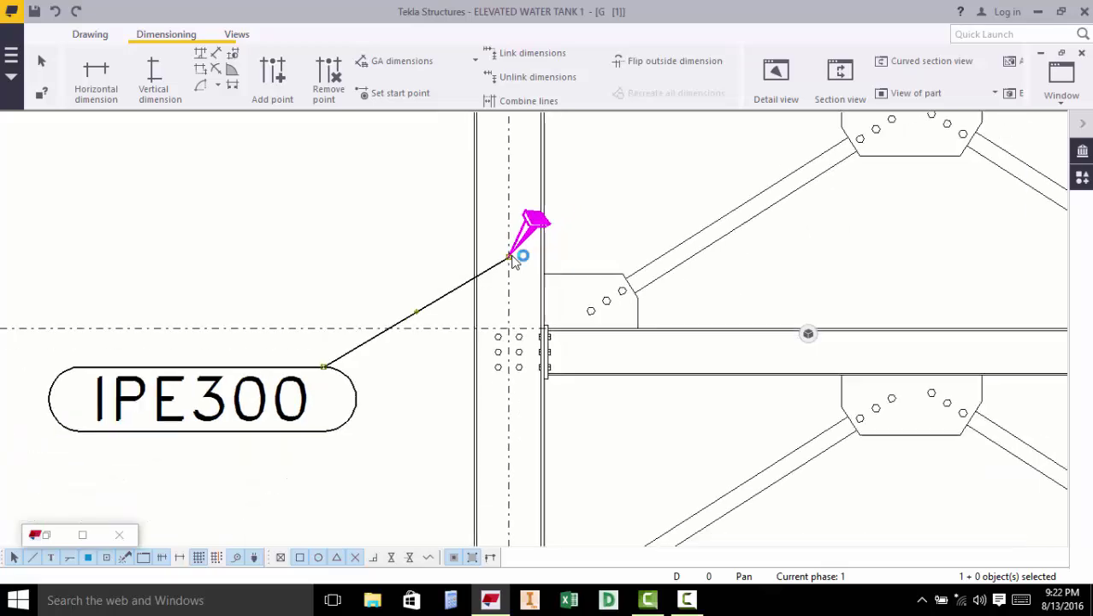
{"action": "scroll", "coordinate": [513, 261], "scroll_direction": "down", "scroll_amount": 1}
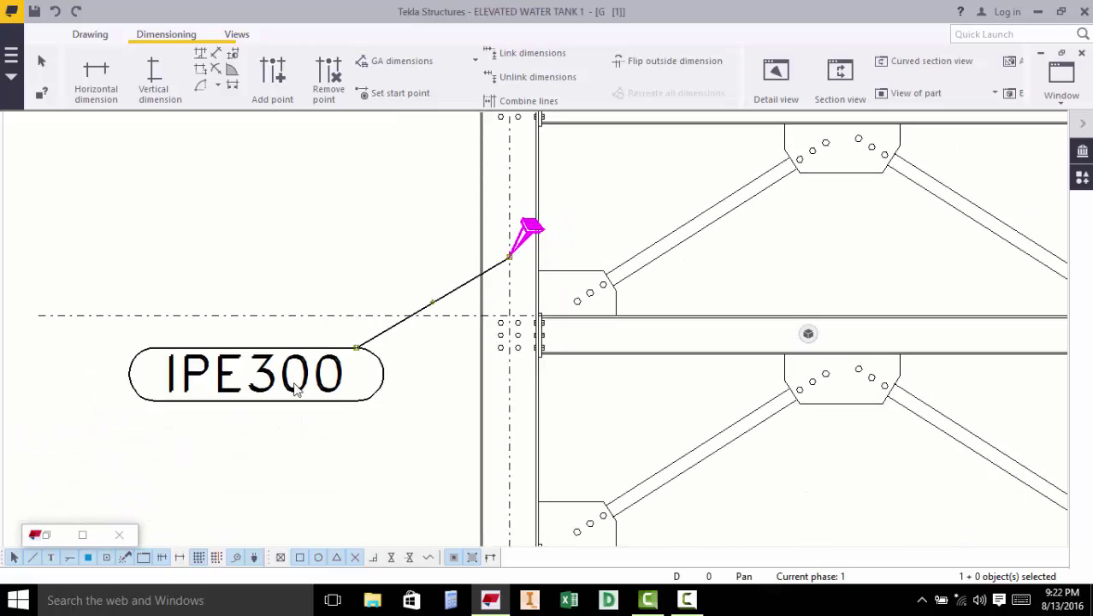
- Give the column's profile mark an underline frame, a plain angled leader line and a filled arrowhead
{"action": "double_click", "coordinate": [376, 361]}
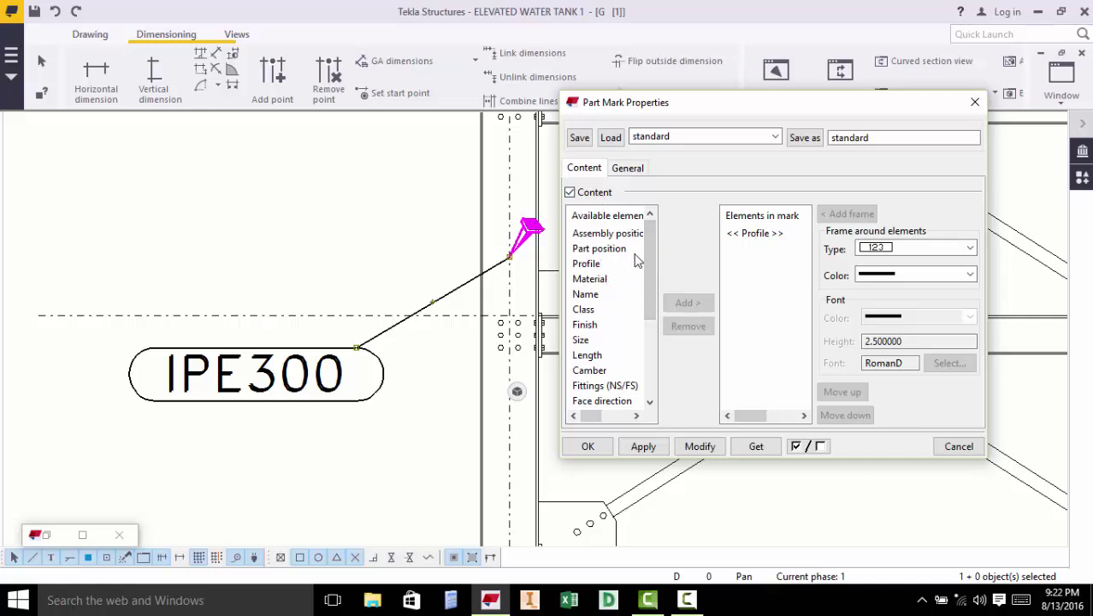
{"action": "left_click", "coordinate": [628, 168]}
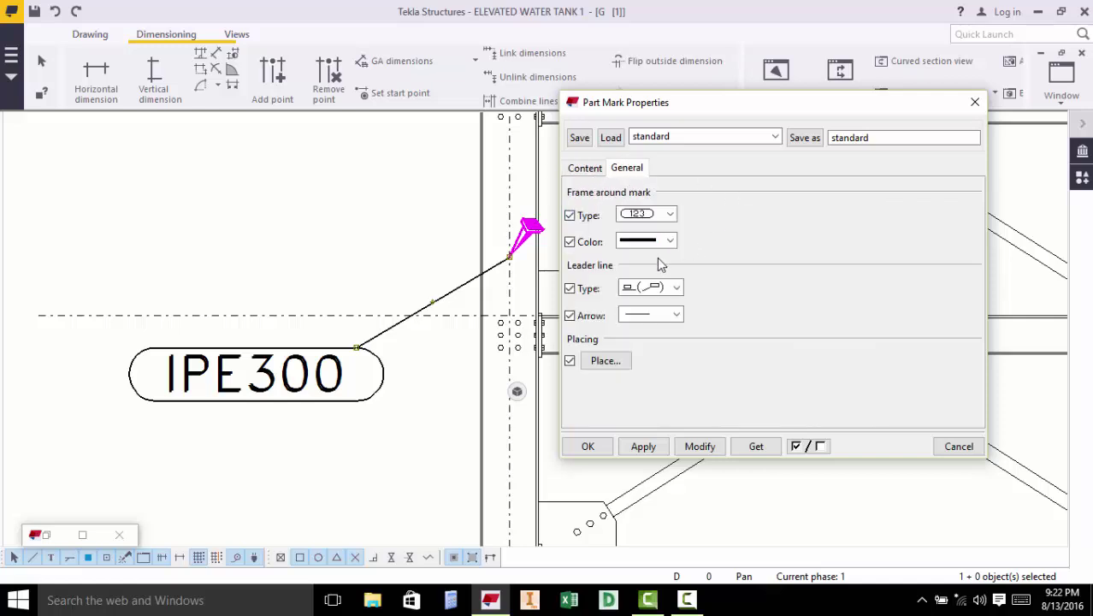
{"action": "left_click", "coordinate": [669, 215]}
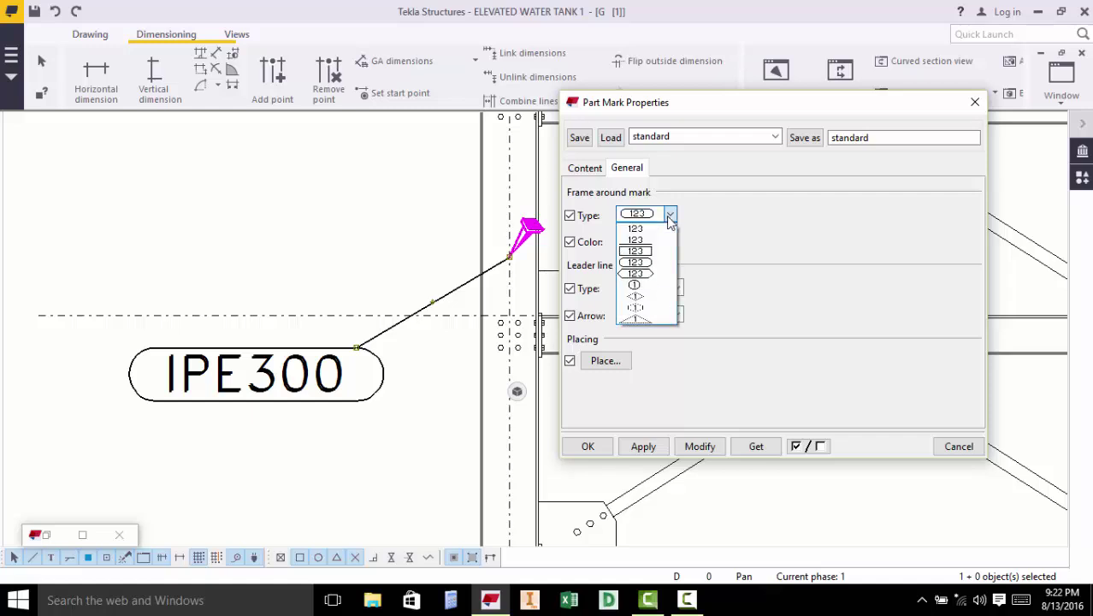
{"action": "left_click", "coordinate": [667, 255]}
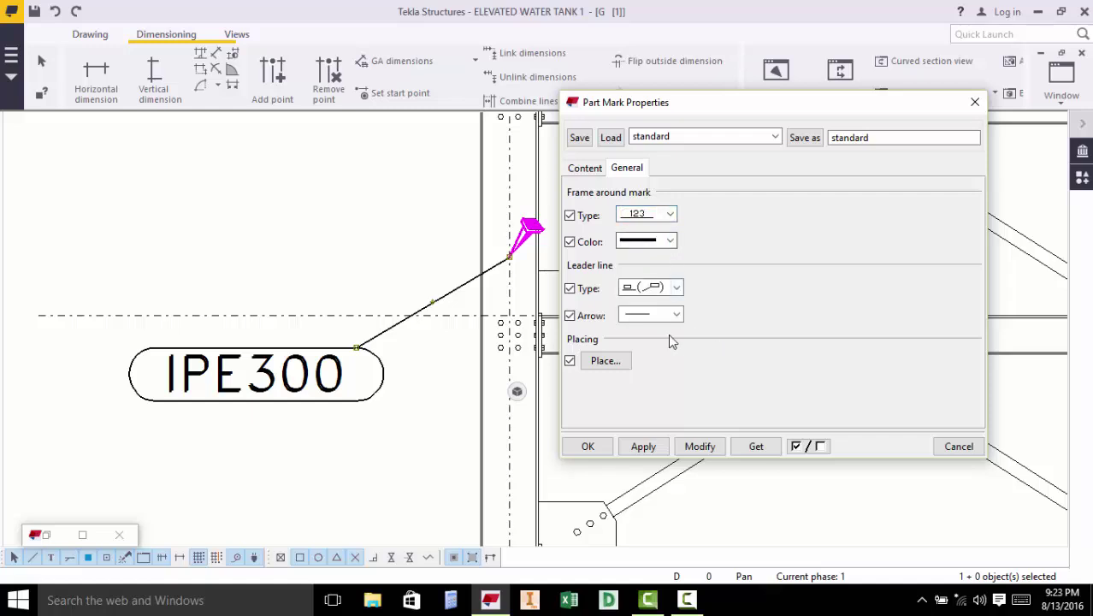
{"action": "left_click", "coordinate": [677, 288]}
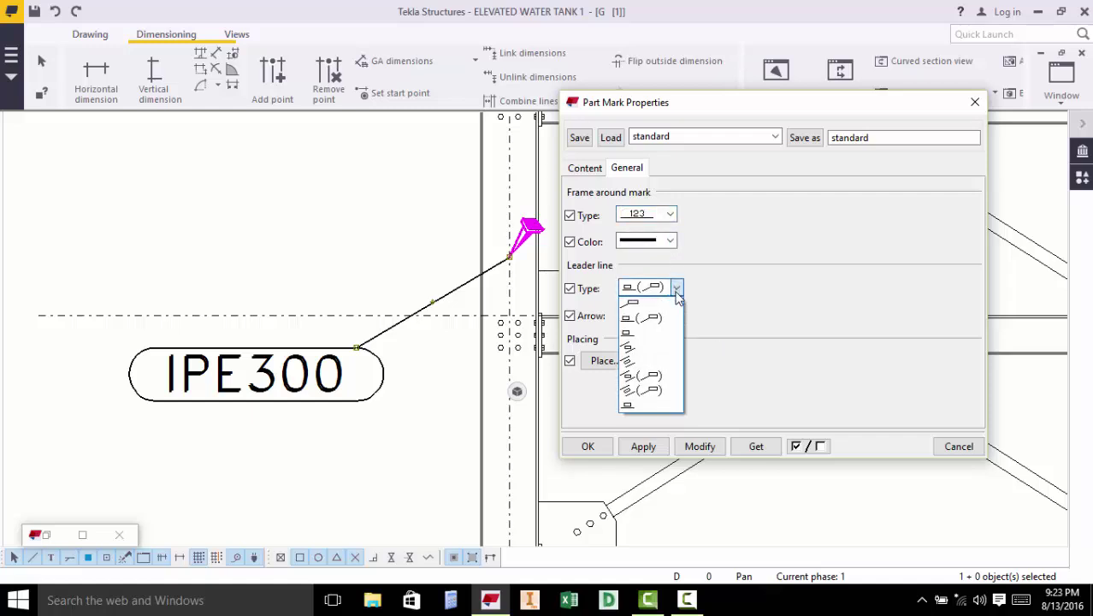
{"action": "left_click", "coordinate": [634, 305]}
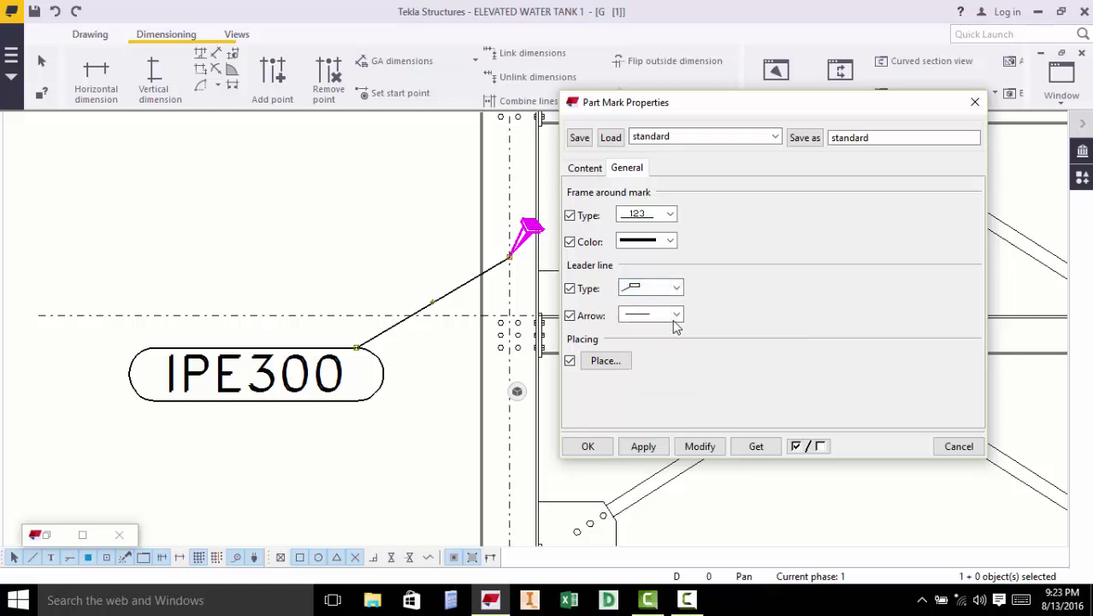
{"action": "left_click", "coordinate": [676, 314]}
{"action": "left_click", "coordinate": [648, 400]}
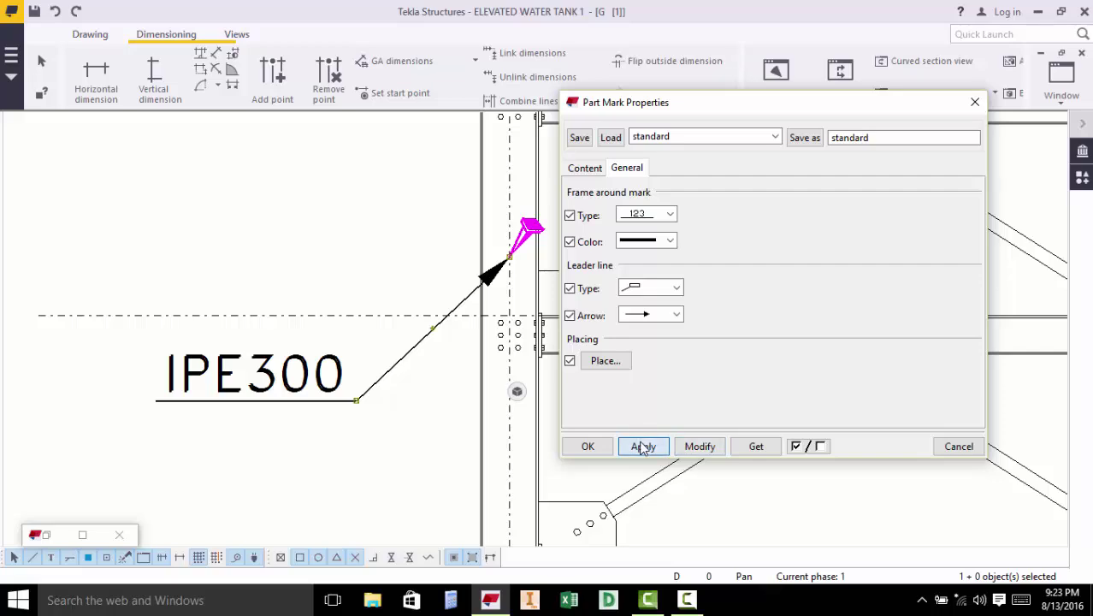
{"action": "left_click", "coordinate": [588, 445]}
{"action": "left_click", "coordinate": [426, 462]}
{"action": "scroll", "coordinate": [427, 427], "scroll_direction": "down", "scroll_amount": 2}
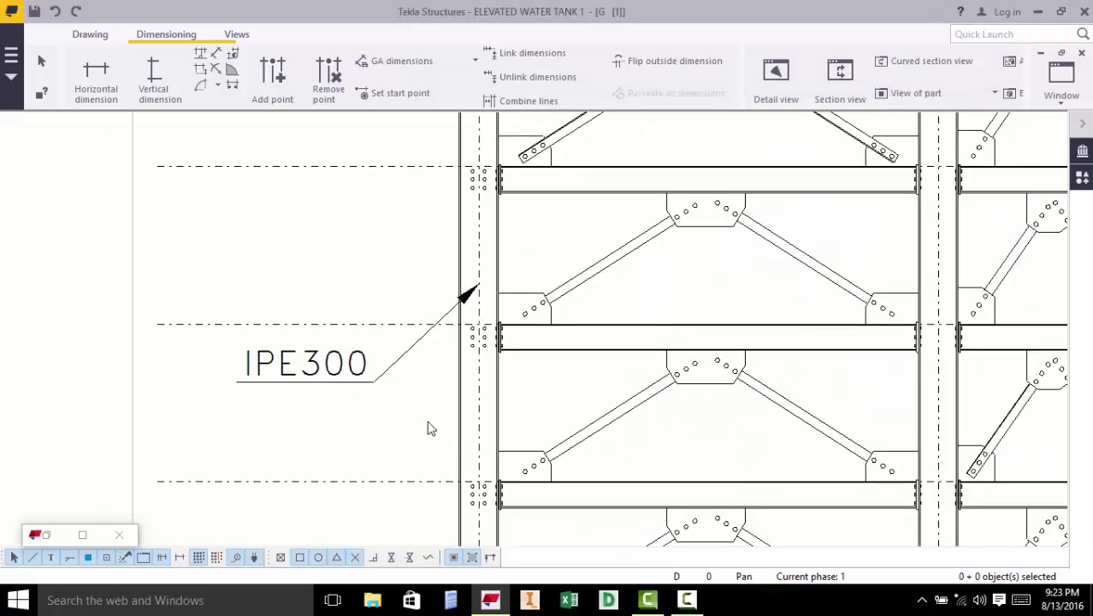
{"action": "scroll", "coordinate": [378, 372], "scroll_direction": "up", "scroll_amount": 1}
{"action": "scroll", "coordinate": [381, 383], "scroll_direction": "down", "scroll_amount": 1}
{"action": "scroll", "coordinate": [380, 383], "scroll_direction": "up", "scroll_amount": 3}
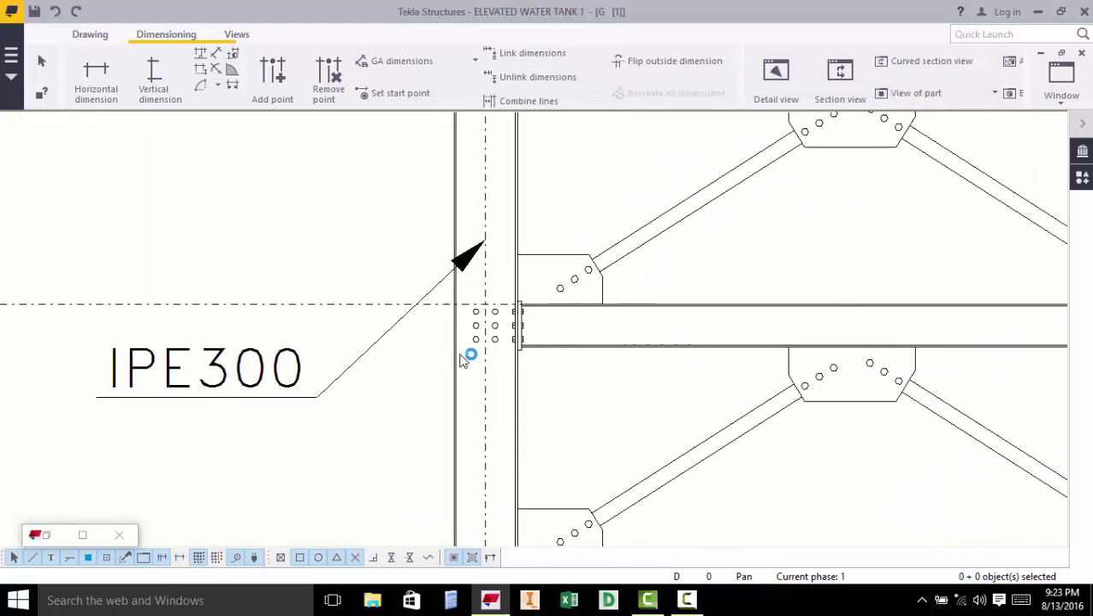
{"action": "scroll", "coordinate": [462, 359], "scroll_direction": "down", "scroll_amount": 5}
{"action": "scroll", "coordinate": [404, 387], "scroll_direction": "down", "scroll_amount": 1}
{"action": "scroll", "coordinate": [385, 385], "scroll_direction": "down", "scroll_amount": 2}
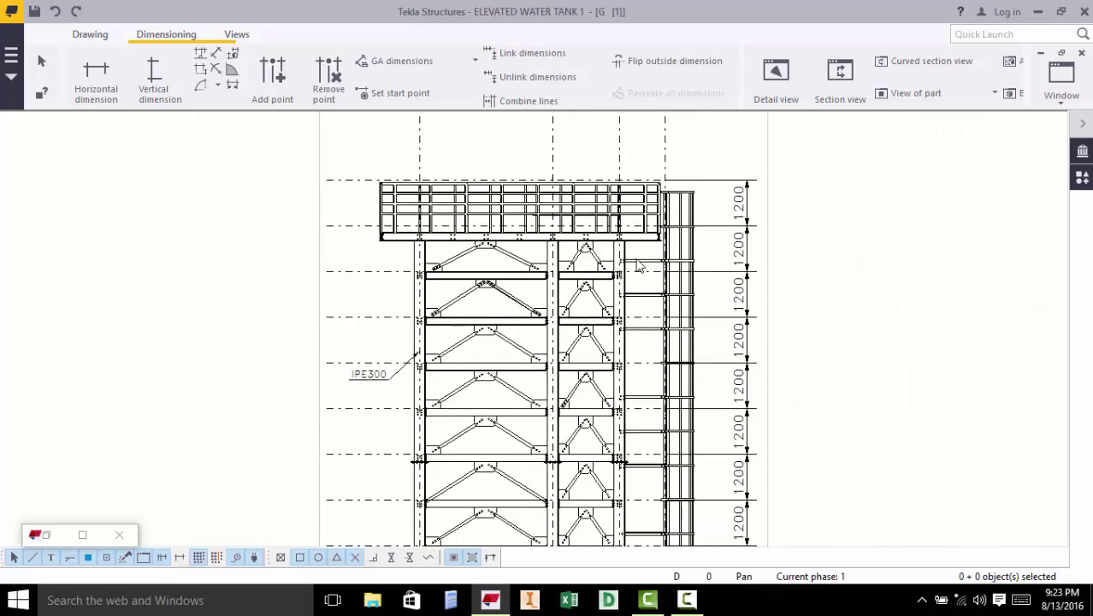
{"action": "scroll", "coordinate": [638, 266], "scroll_direction": "up", "scroll_amount": 2}
{"action": "scroll", "coordinate": [410, 309], "scroll_direction": "up", "scroll_amount": 5}
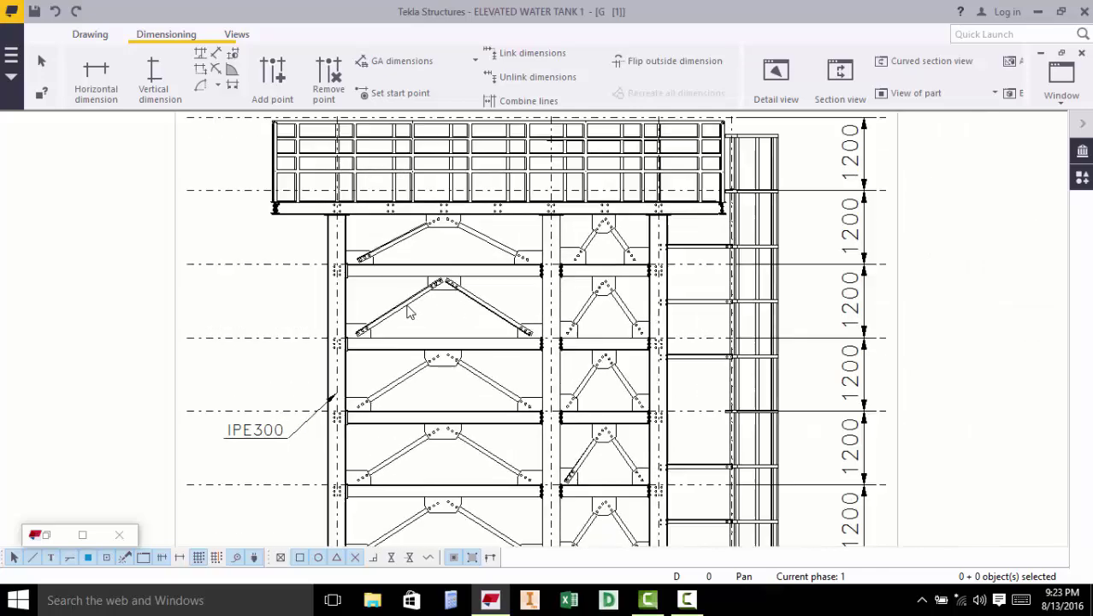
{"action": "left_click", "coordinate": [272, 76]}
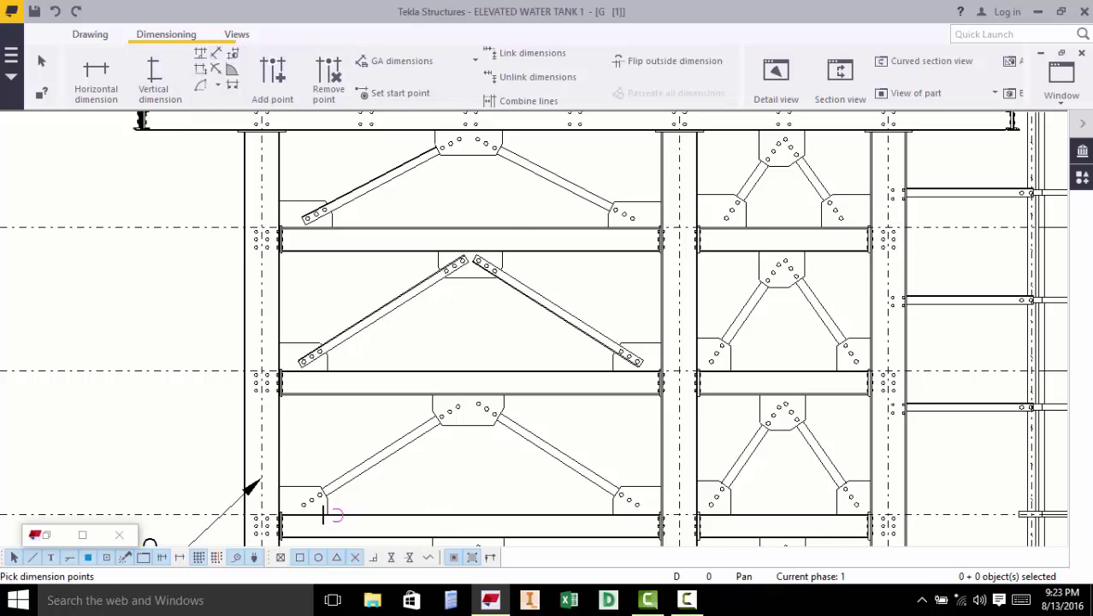
{"action": "scroll", "coordinate": [317, 512], "scroll_direction": "up", "scroll_amount": 4}
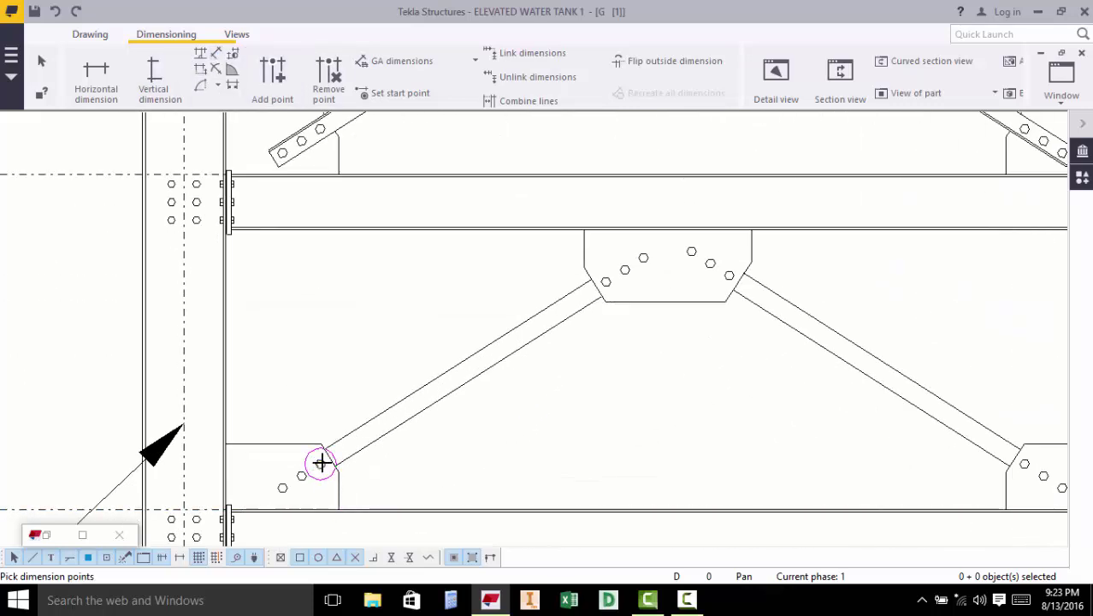
{"action": "scroll", "coordinate": [325, 397], "scroll_direction": "down", "scroll_amount": 1}
{"action": "scroll", "coordinate": [323, 457], "scroll_direction": "up", "scroll_amount": 2}
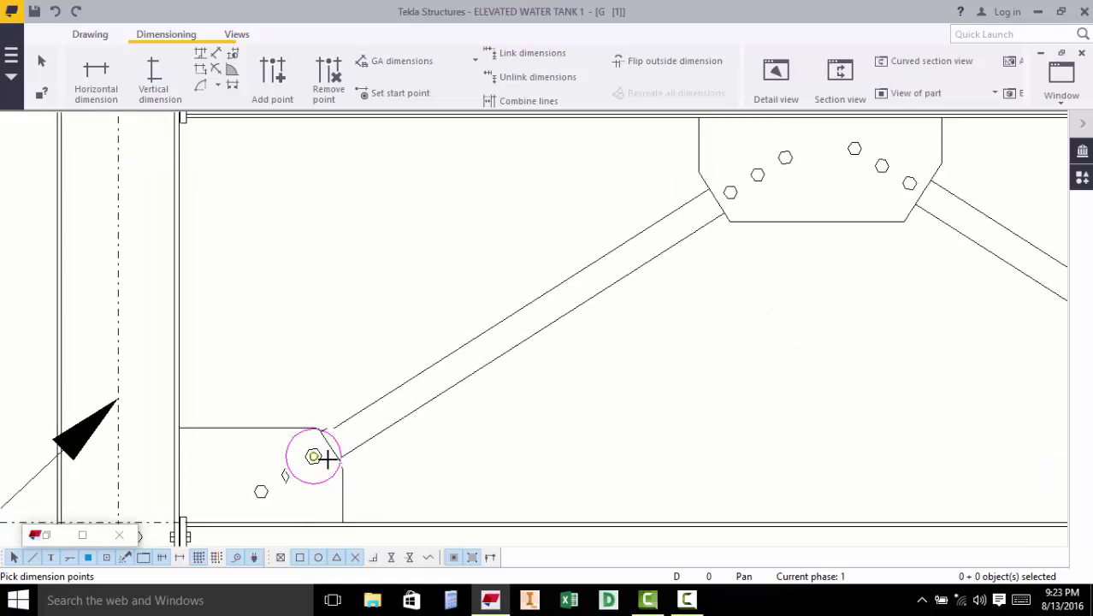
{"action": "right_click", "coordinate": [457, 427]}
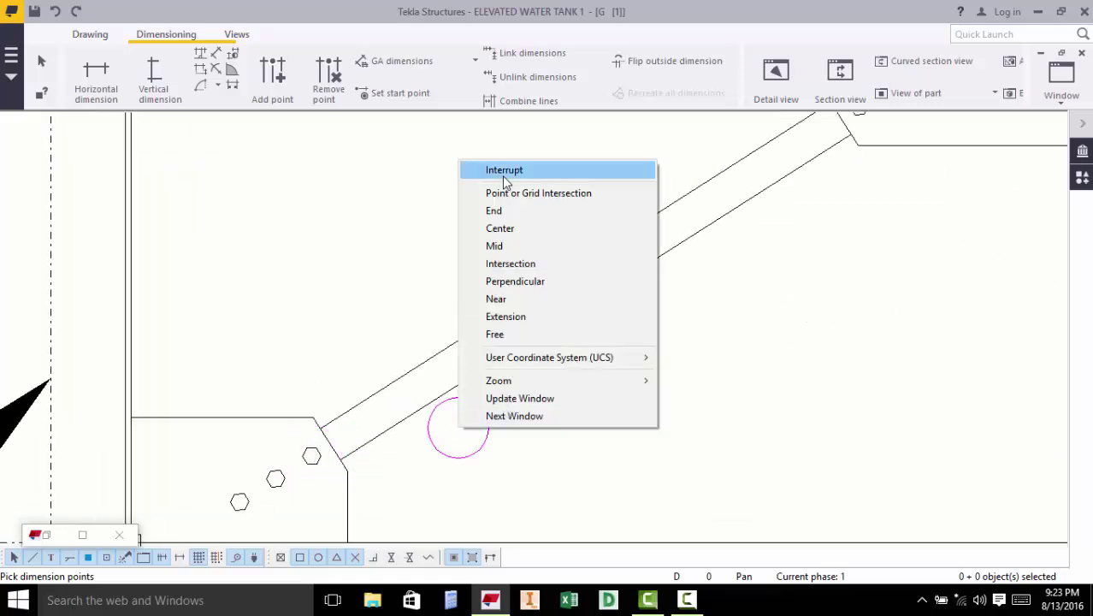
{"action": "left_click", "coordinate": [506, 170]}
- Change the bolt representation of the lower-left gusset's bolt group in the third bay from solid to Symbol2
{"action": "double_click", "coordinate": [315, 453]}
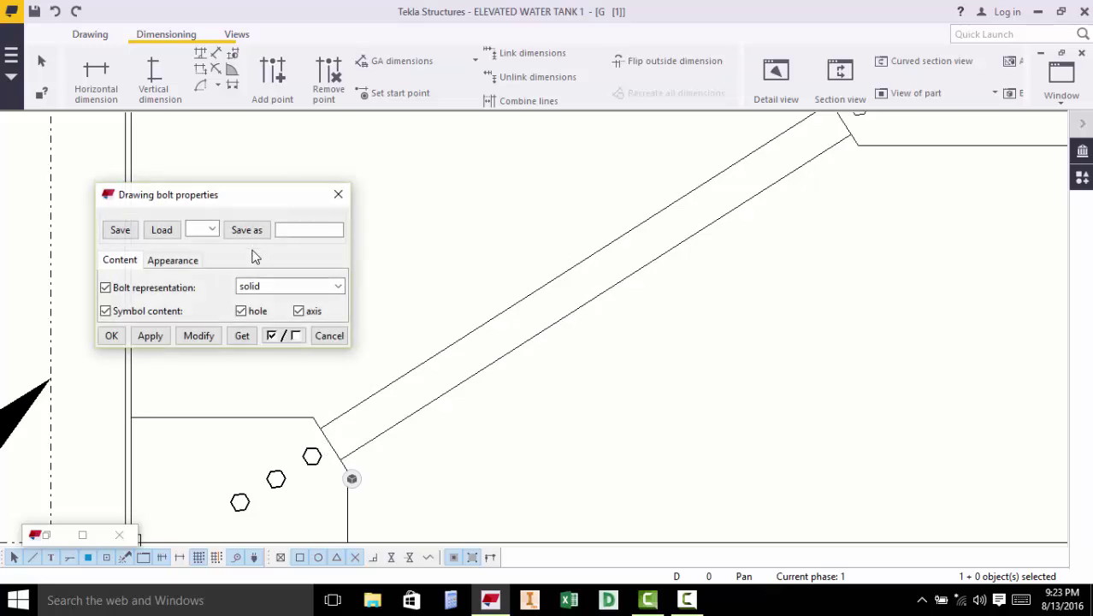
{"action": "left_click", "coordinate": [291, 287]}
{"action": "left_click", "coordinate": [286, 344]}
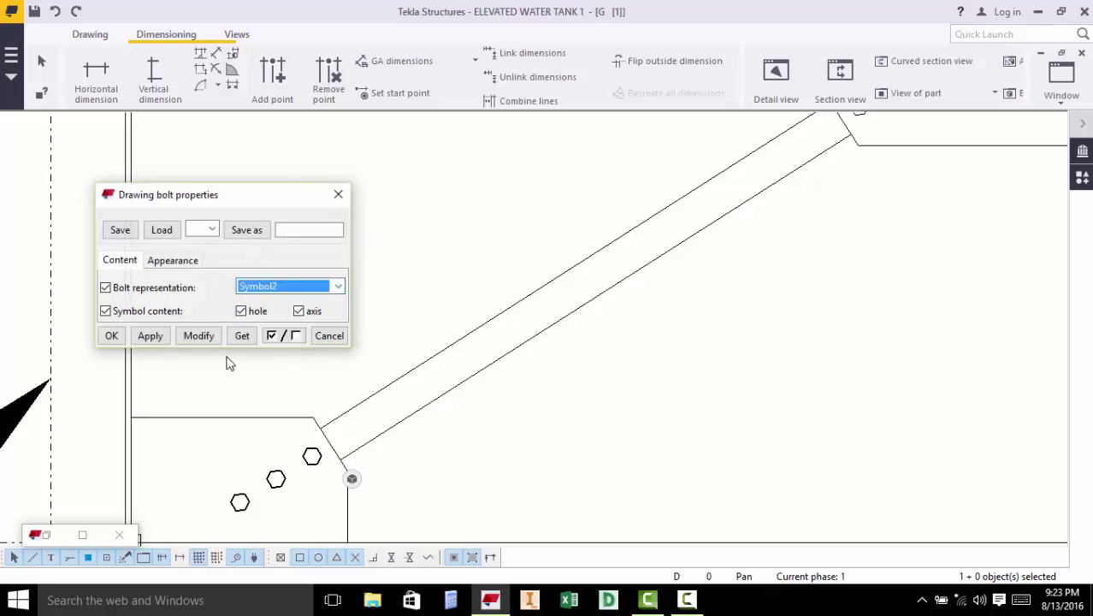
{"action": "left_click", "coordinate": [198, 336]}
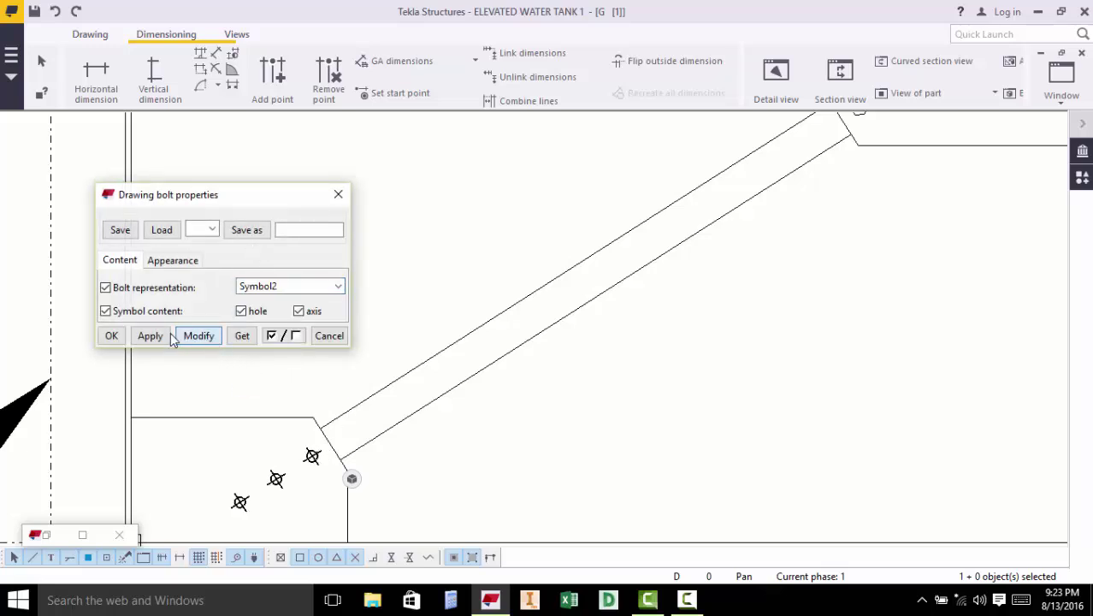
{"action": "left_click", "coordinate": [111, 336]}
- Set Symbol2 representation for the third bay's remaining brace bolts, the facing group beyond the middle column, all second-bay brace bolts and the top bay's lower-left group
{"action": "scroll", "coordinate": [478, 452], "scroll_direction": "down", "scroll_amount": 3}
{"action": "scroll", "coordinate": [684, 282], "scroll_direction": "up", "scroll_amount": 5}
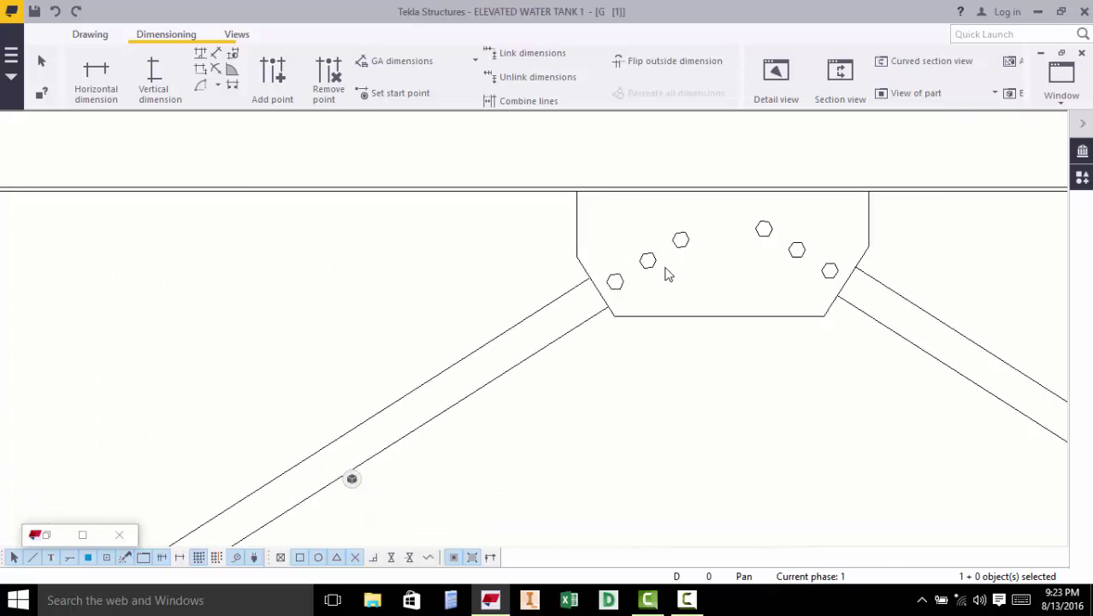
{"action": "scroll", "coordinate": [668, 274], "scroll_direction": "down", "scroll_amount": 4}
{"action": "scroll", "coordinate": [414, 432], "scroll_direction": "up", "scroll_amount": 5}
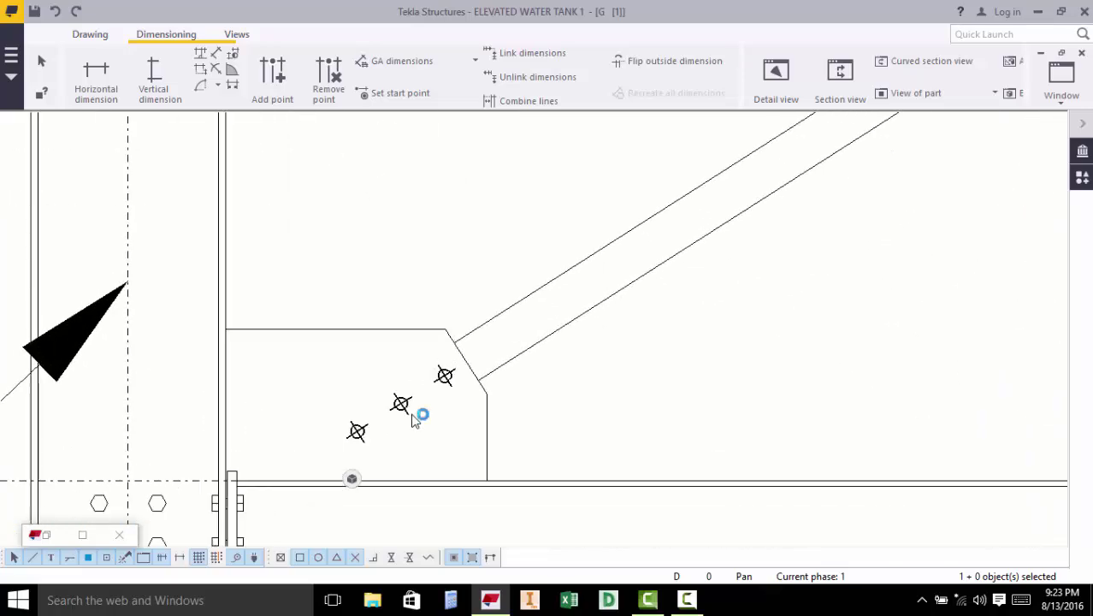
{"action": "scroll", "coordinate": [298, 383], "scroll_direction": "down", "scroll_amount": 5}
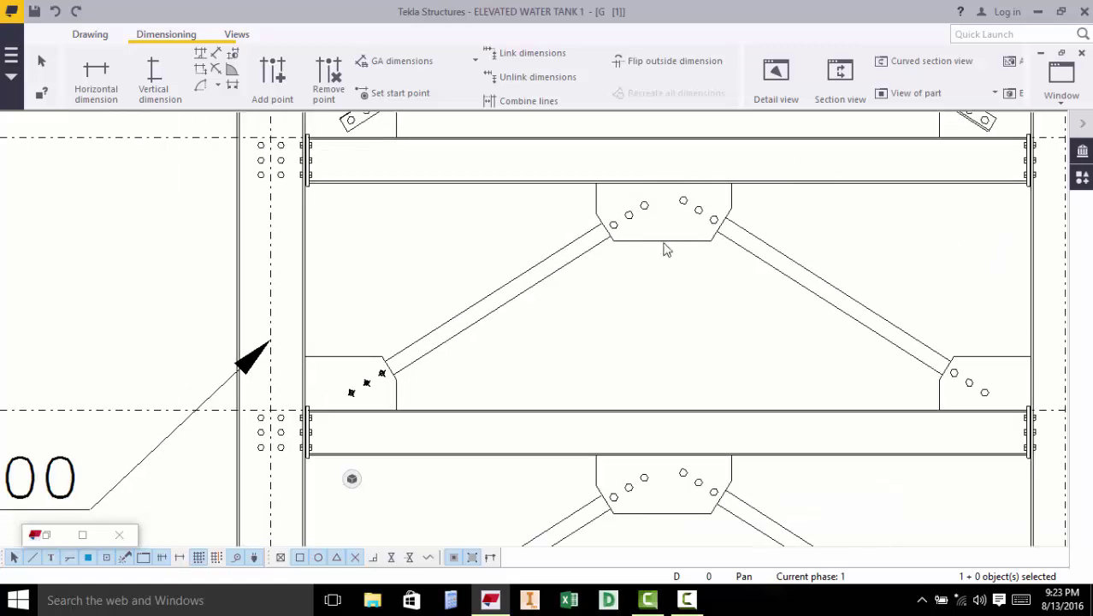
{"action": "scroll", "coordinate": [667, 249], "scroll_direction": "up", "scroll_amount": 4}
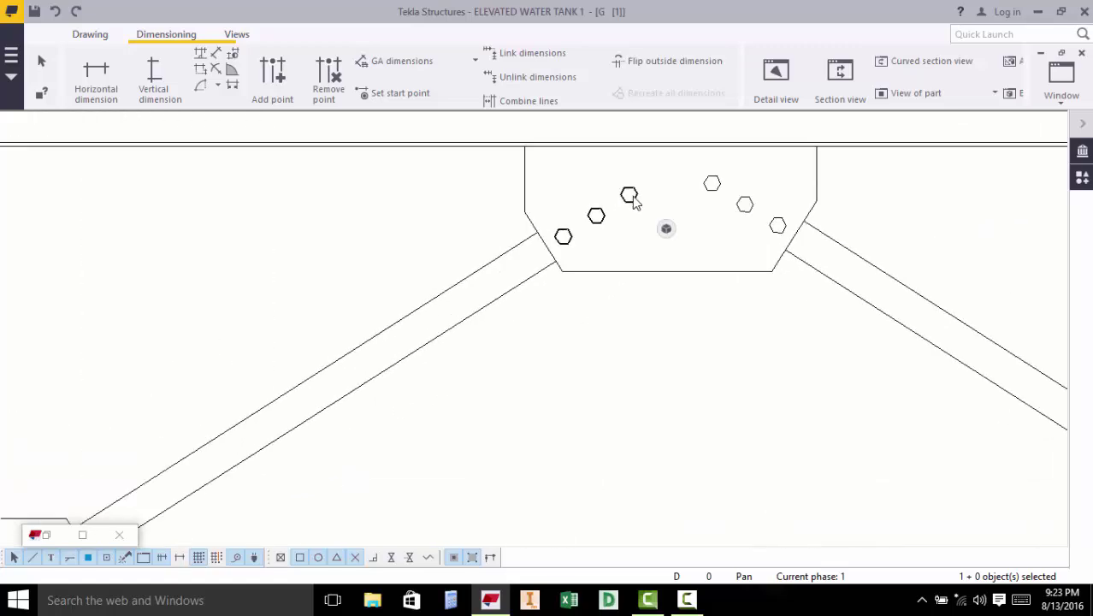
{"action": "left_click", "coordinate": [711, 187]}
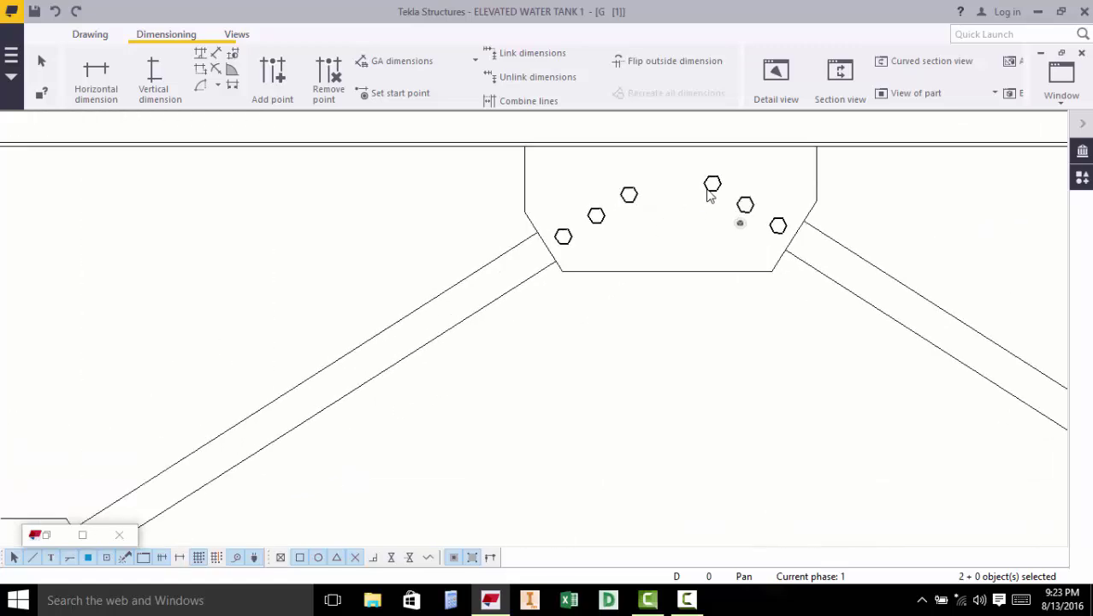
{"action": "scroll", "coordinate": [708, 193], "scroll_direction": "down", "scroll_amount": 6}
{"action": "scroll", "coordinate": [430, 468], "scroll_direction": "up", "scroll_amount": 3}
{"action": "scroll", "coordinate": [455, 439], "scroll_direction": "up", "scroll_amount": 4}
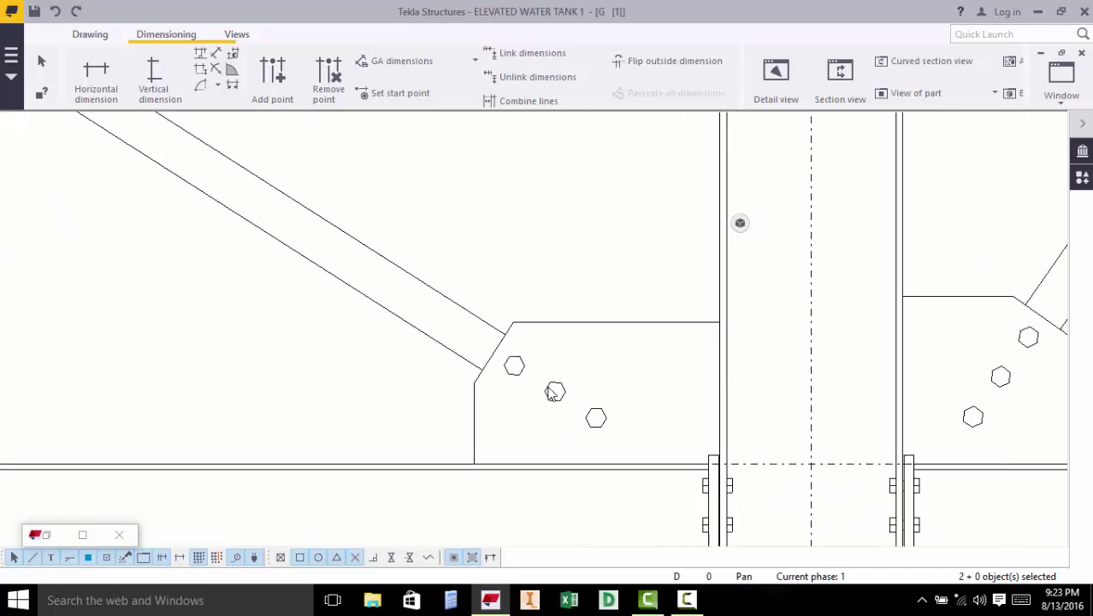
{"action": "left_click", "coordinate": [516, 374], "text": "ctrl"}
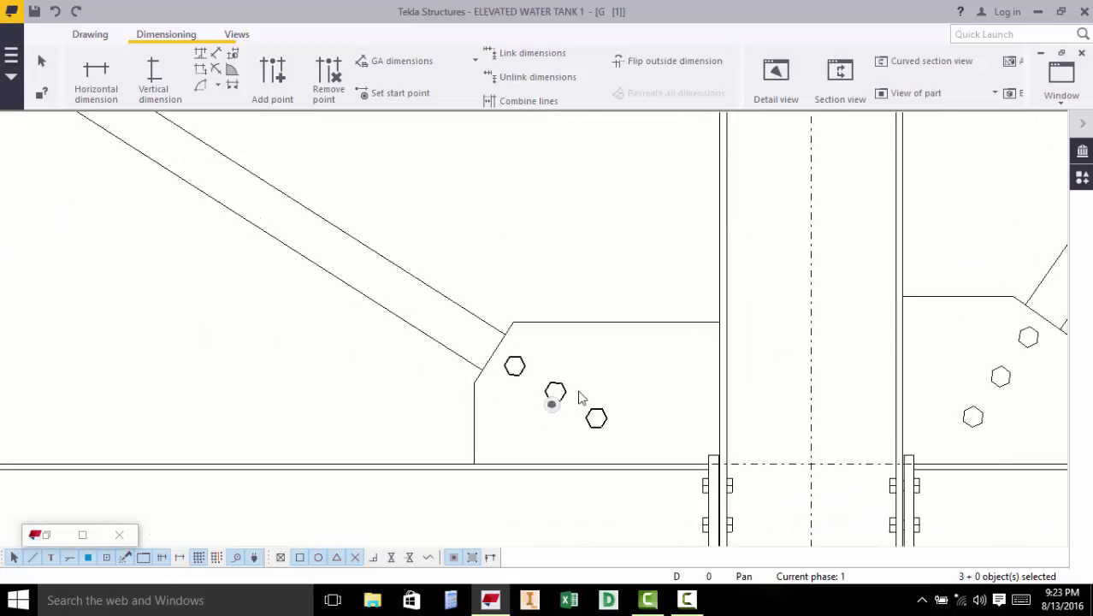
{"action": "left_click", "coordinate": [979, 432], "text": "ctrl"}
{"action": "scroll", "coordinate": [1008, 444], "scroll_direction": "down", "scroll_amount": 6}
{"action": "scroll", "coordinate": [625, 316], "scroll_direction": "up", "scroll_amount": 6}
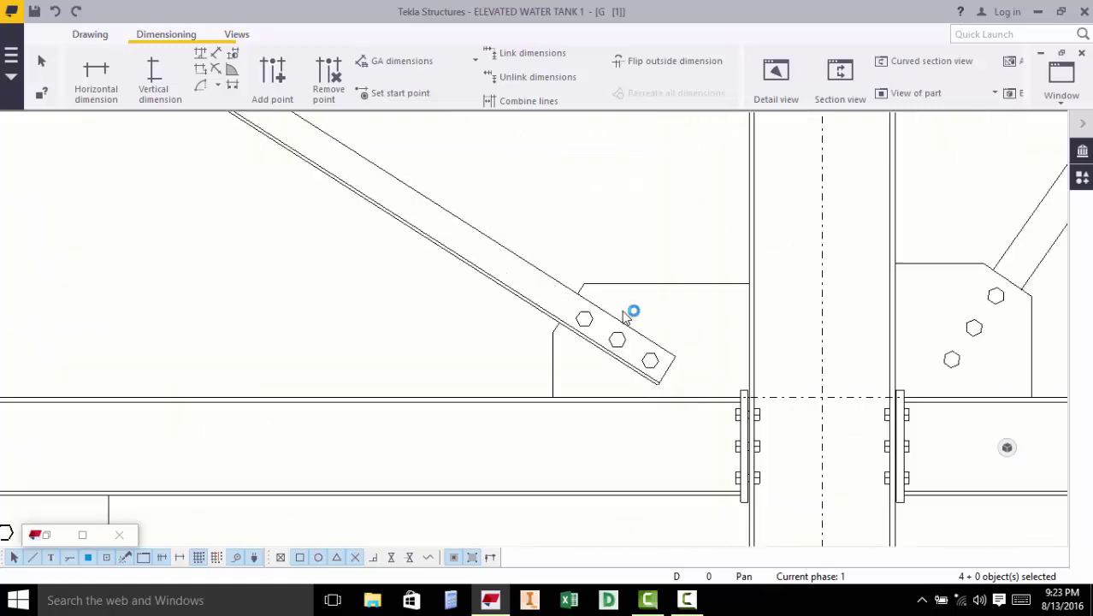
{"action": "left_click", "coordinate": [641, 359], "text": "ctrl"}
{"action": "scroll", "coordinate": [599, 288], "scroll_direction": "down", "scroll_amount": 5}
{"action": "scroll", "coordinate": [293, 343], "scroll_direction": "up", "scroll_amount": 5}
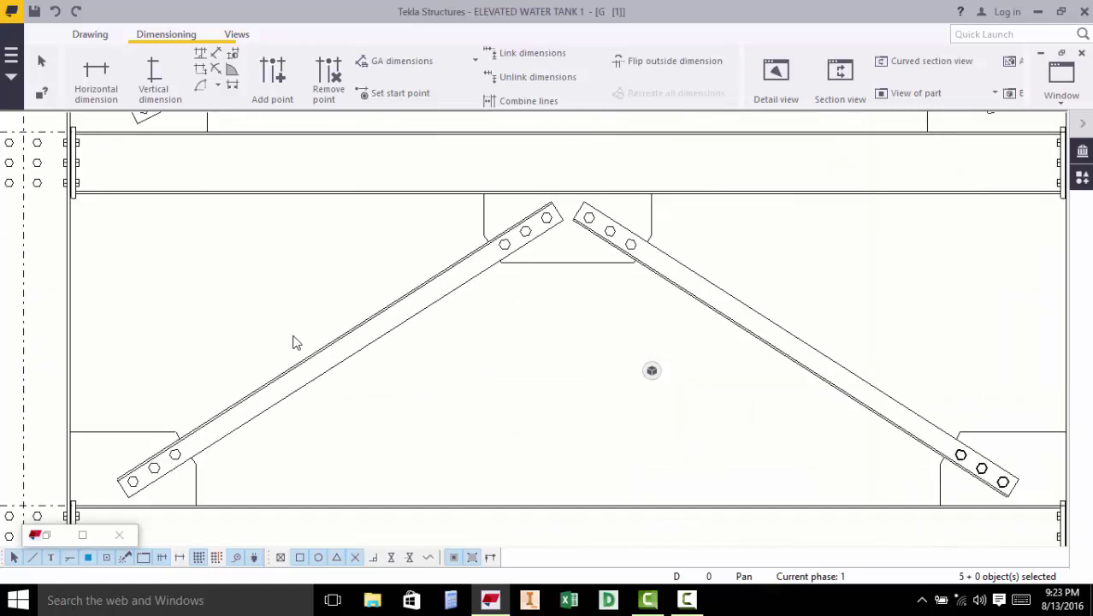
{"action": "scroll", "coordinate": [166, 461], "scroll_direction": "up", "scroll_amount": 3}
{"action": "left_click", "coordinate": [184, 460], "text": "ctrl"}
{"action": "scroll", "coordinate": [492, 371], "scroll_direction": "down", "scroll_amount": 5}
{"action": "scroll", "coordinate": [572, 303], "scroll_direction": "up", "scroll_amount": 6}
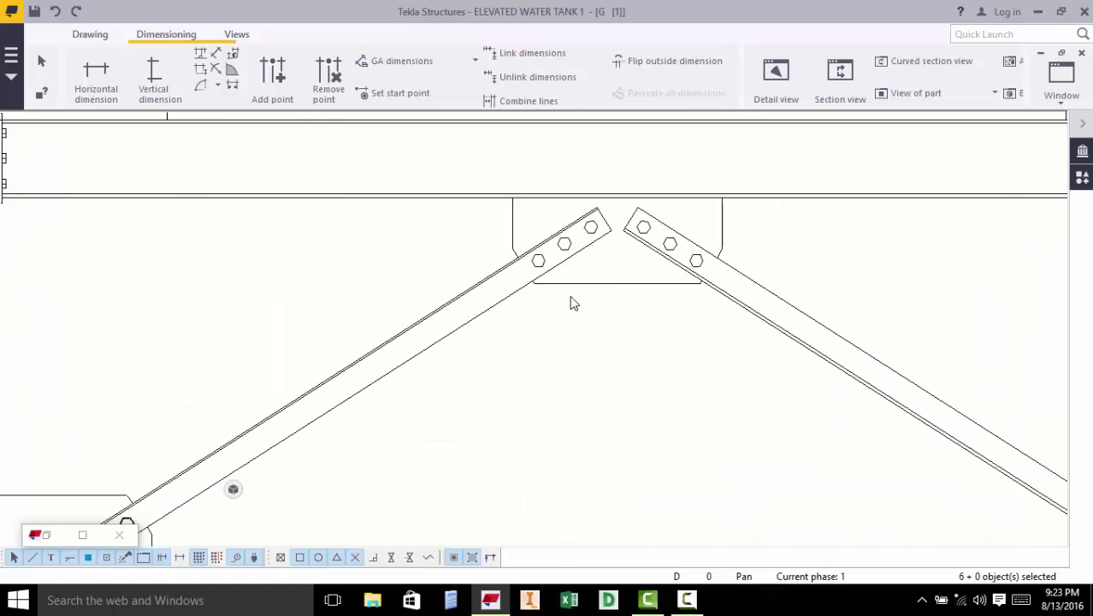
{"action": "left_click", "coordinate": [712, 195], "text": "ctrl"}
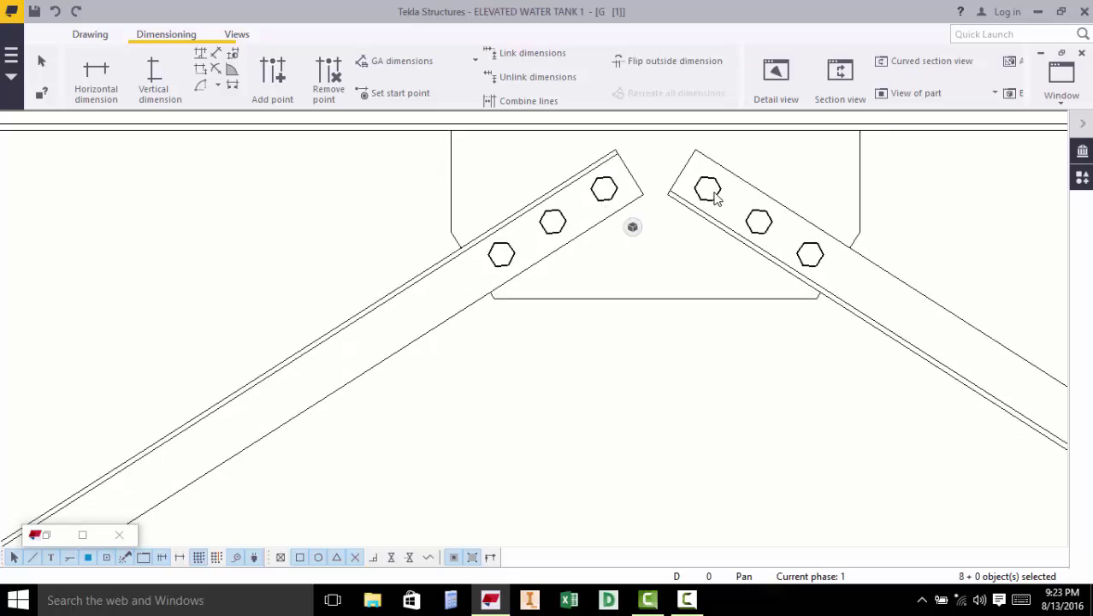
{"action": "scroll", "coordinate": [552, 425], "scroll_direction": "down", "scroll_amount": 5}
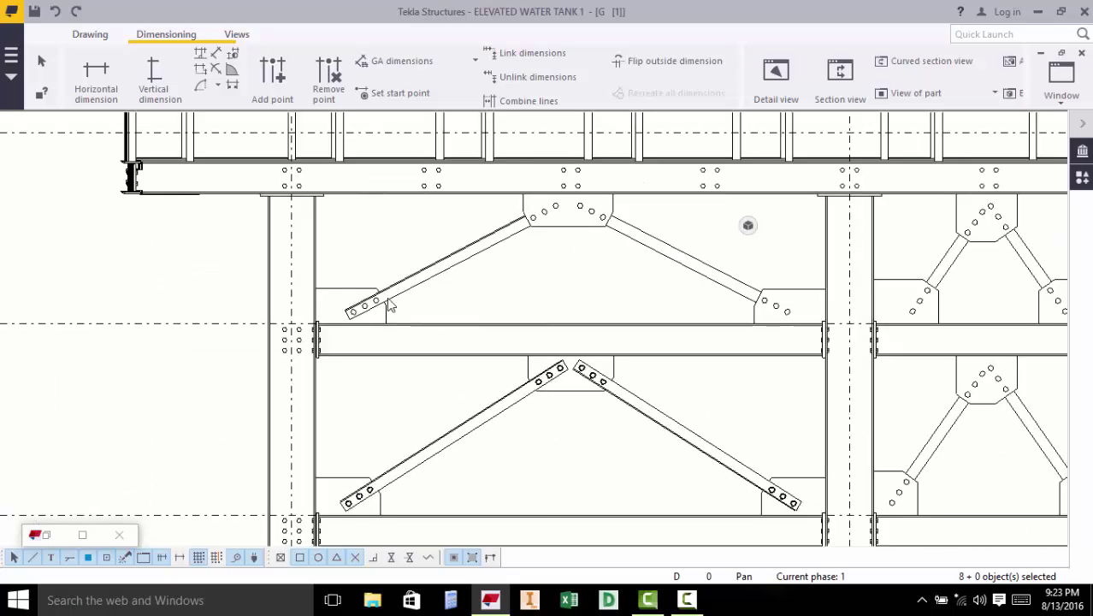
{"action": "scroll", "coordinate": [381, 304], "scroll_direction": "up", "scroll_amount": 6}
{"action": "double_click", "coordinate": [416, 309], "text": "ctrl"}
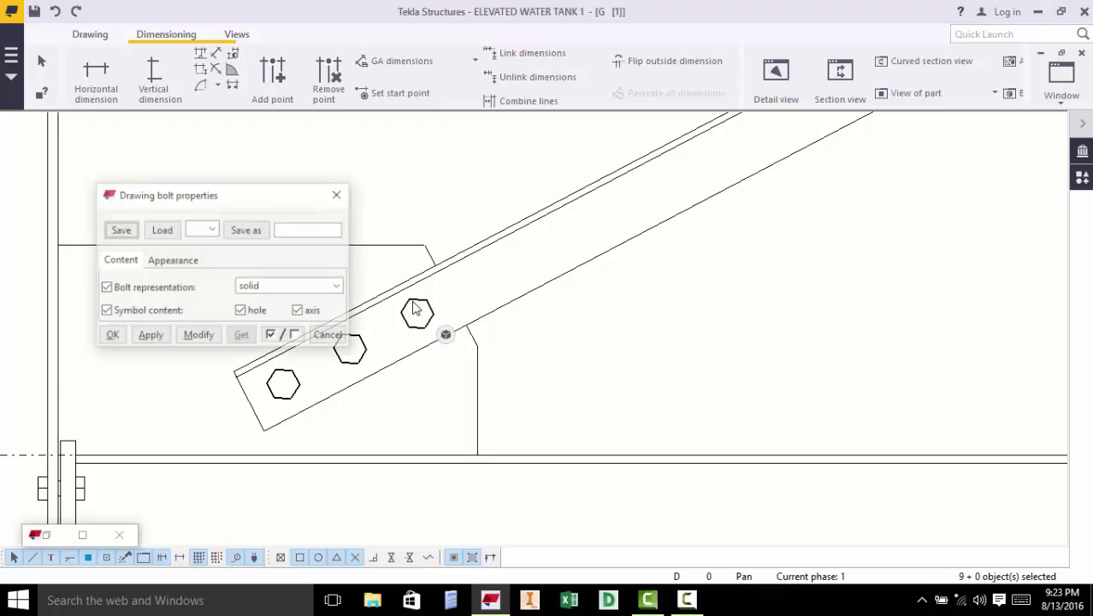
{"action": "left_click", "coordinate": [282, 287]}
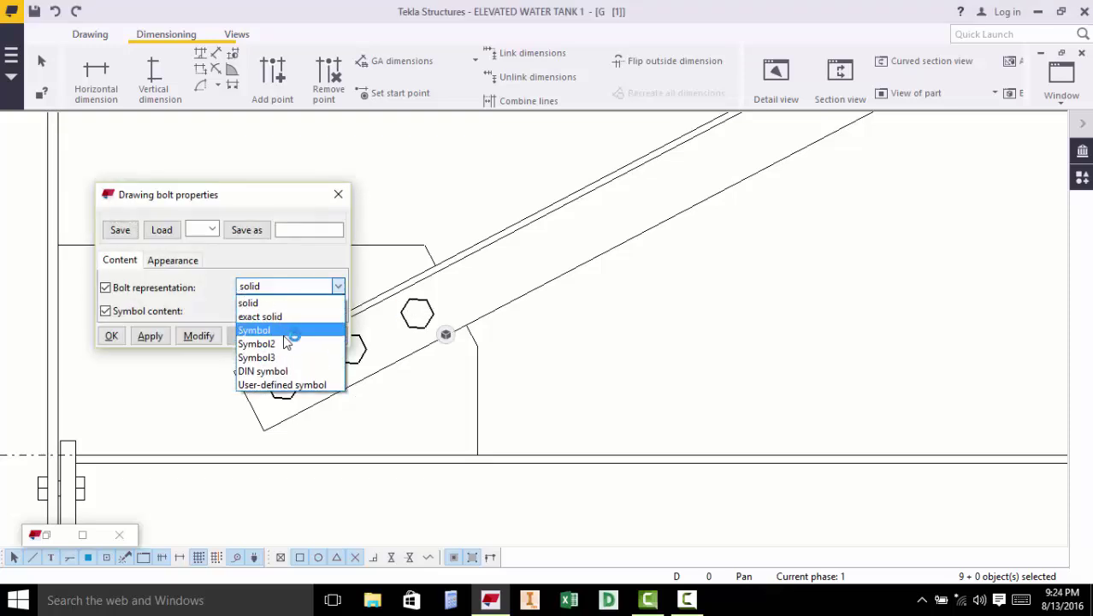
{"action": "left_click", "coordinate": [255, 343]}
{"action": "left_click", "coordinate": [199, 335]}
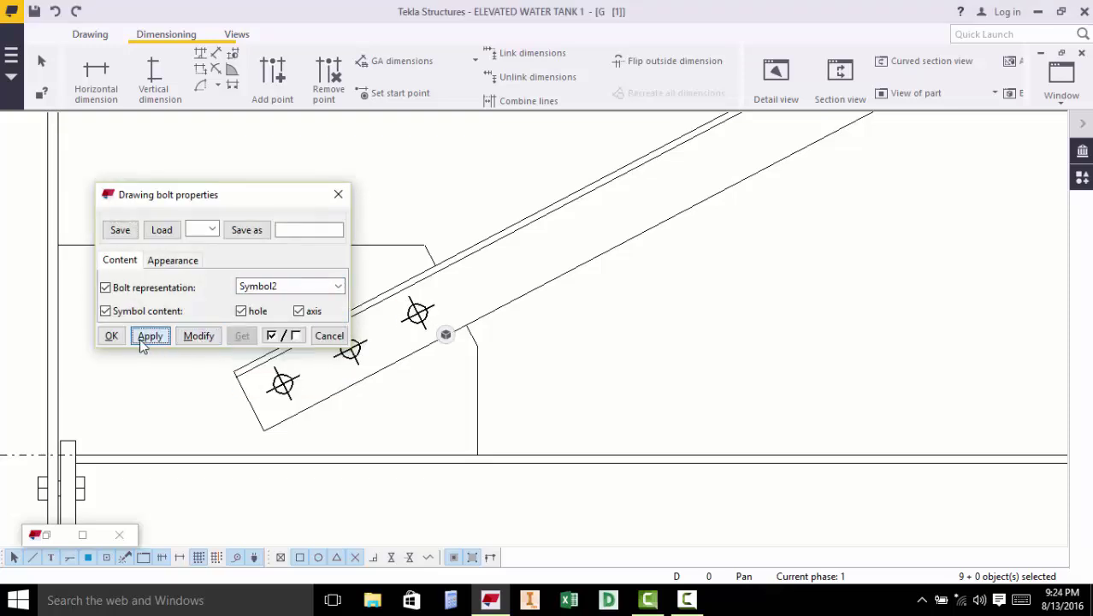
{"action": "left_click", "coordinate": [112, 336]}
- Examine the bolt symbols on the braces in the top, second and third bays
{"action": "scroll", "coordinate": [445, 385], "scroll_direction": "down", "scroll_amount": 5}
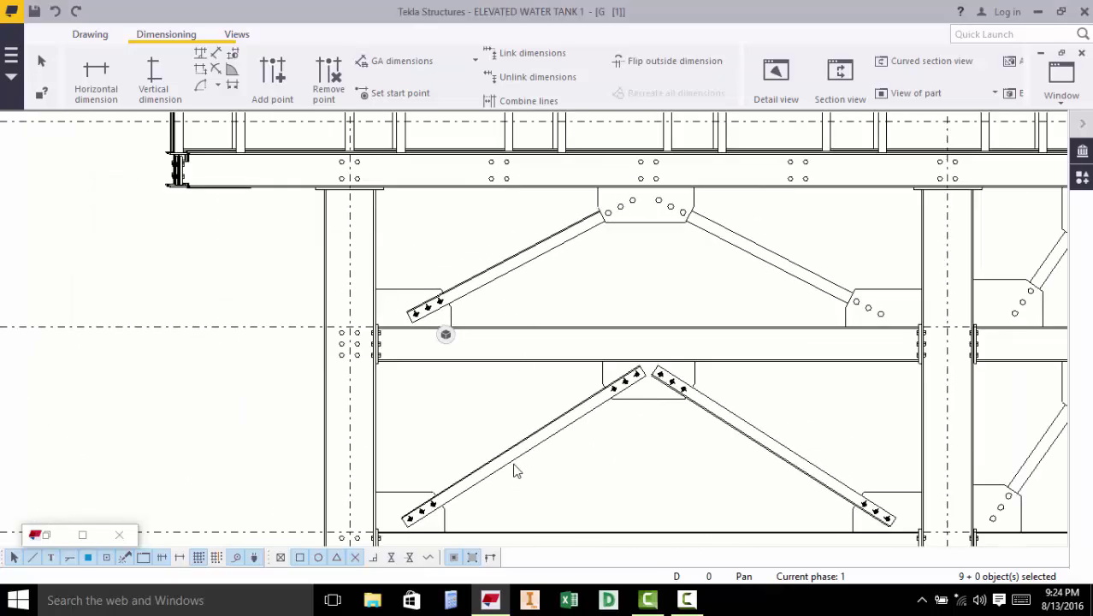
{"action": "scroll", "coordinate": [405, 528], "scroll_direction": "up", "scroll_amount": 3}
{"action": "scroll", "coordinate": [405, 529], "scroll_direction": "up", "scroll_amount": 2}
{"action": "scroll", "coordinate": [642, 342], "scroll_direction": "down", "scroll_amount": 4}
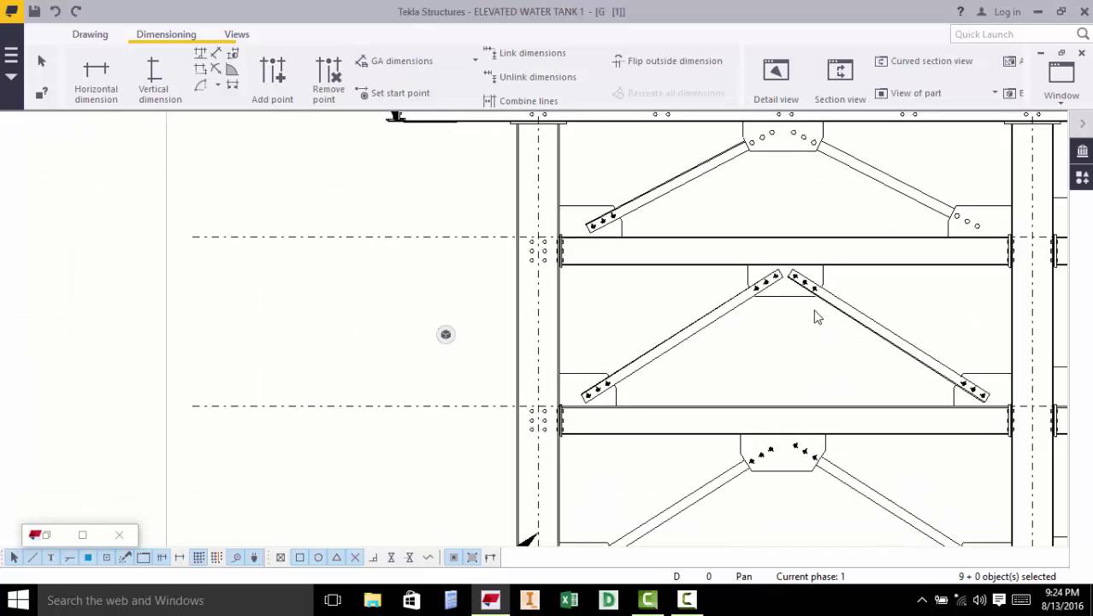
{"action": "scroll", "coordinate": [1008, 424], "scroll_direction": "up", "scroll_amount": 2}
{"action": "scroll", "coordinate": [842, 440], "scroll_direction": "down", "scroll_amount": 3}
{"action": "scroll", "coordinate": [637, 446], "scroll_direction": "up", "scroll_amount": 5}
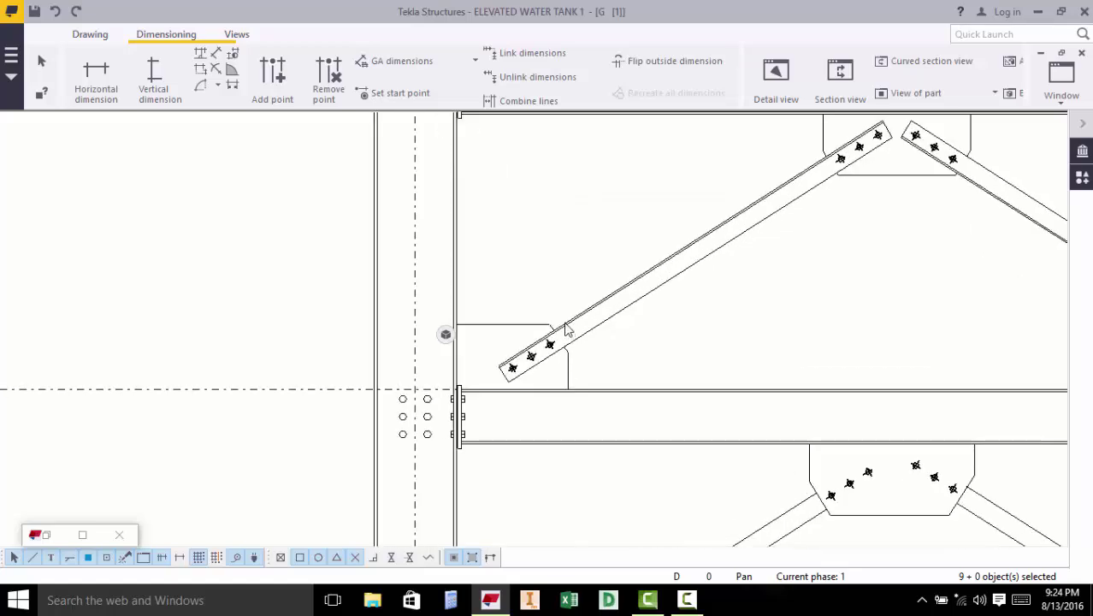
- Add an aligned dimension along the second bay's left brace, from its lowest bolt to the middle of its upper end
{"action": "left_click", "coordinate": [216, 54]}
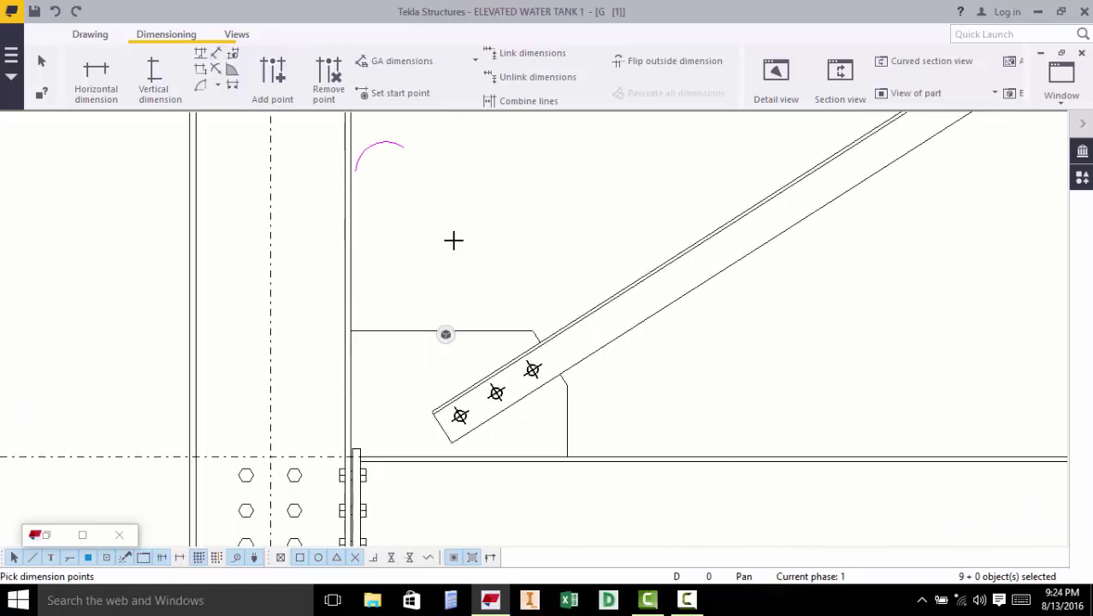
{"action": "scroll", "coordinate": [460, 418], "scroll_direction": "up", "scroll_amount": 4}
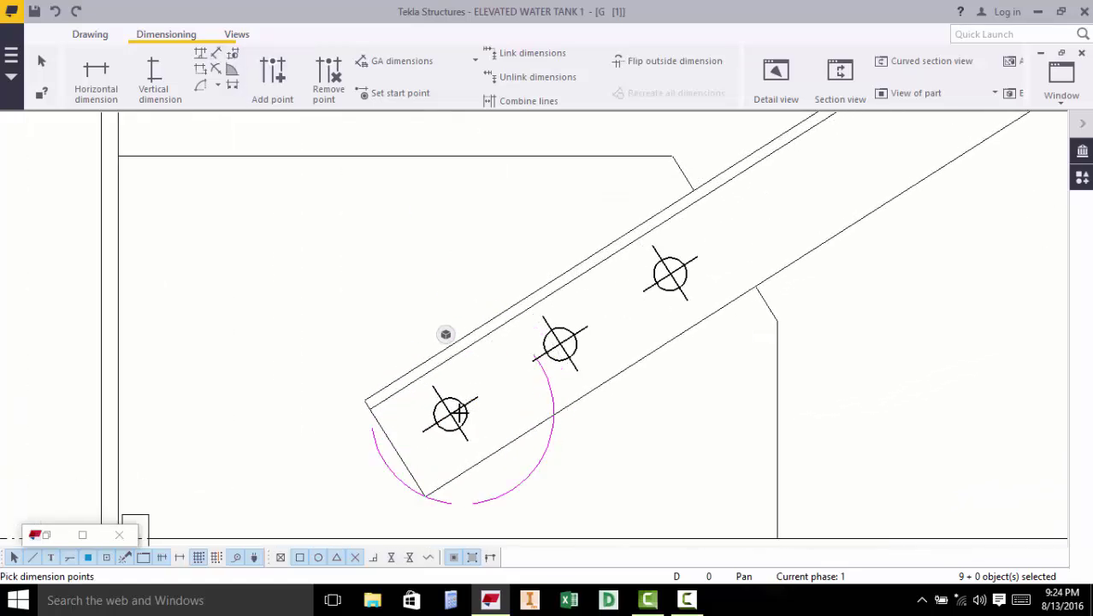
{"action": "scroll", "coordinate": [451, 414], "scroll_direction": "down", "scroll_amount": 5}
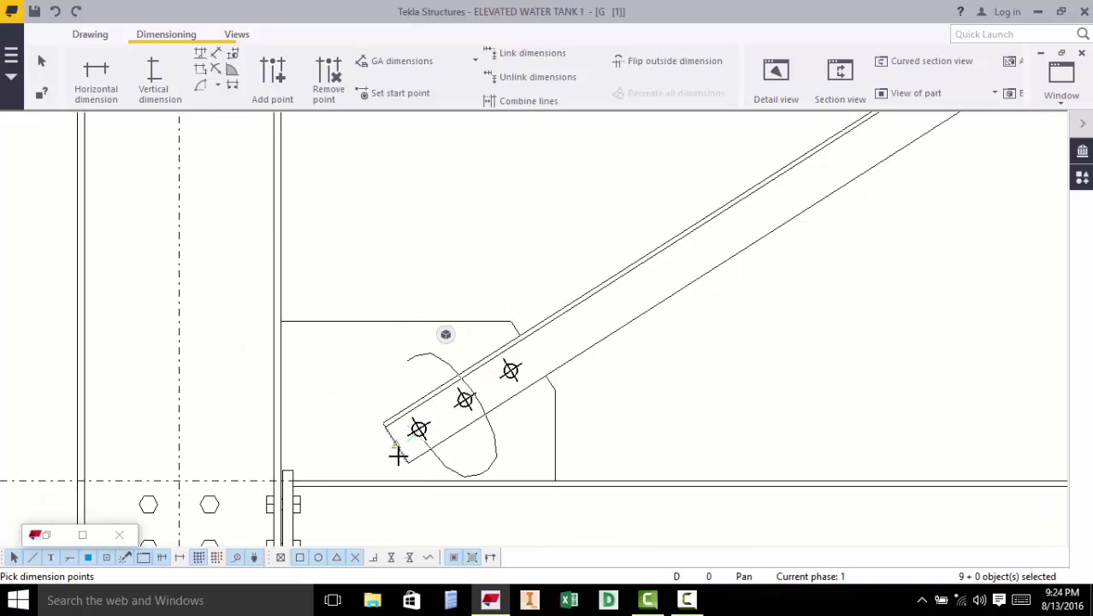
{"action": "left_click", "coordinate": [400, 454]}
{"action": "scroll", "coordinate": [672, 283], "scroll_direction": "up", "scroll_amount": 5}
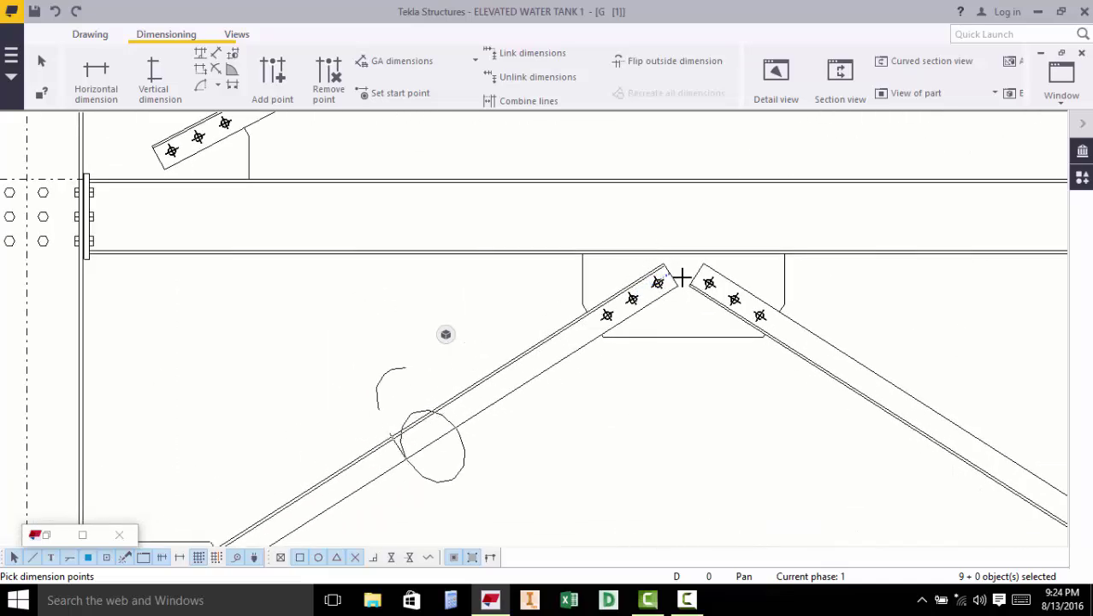
{"action": "scroll", "coordinate": [676, 280], "scroll_direction": "up", "scroll_amount": 3}
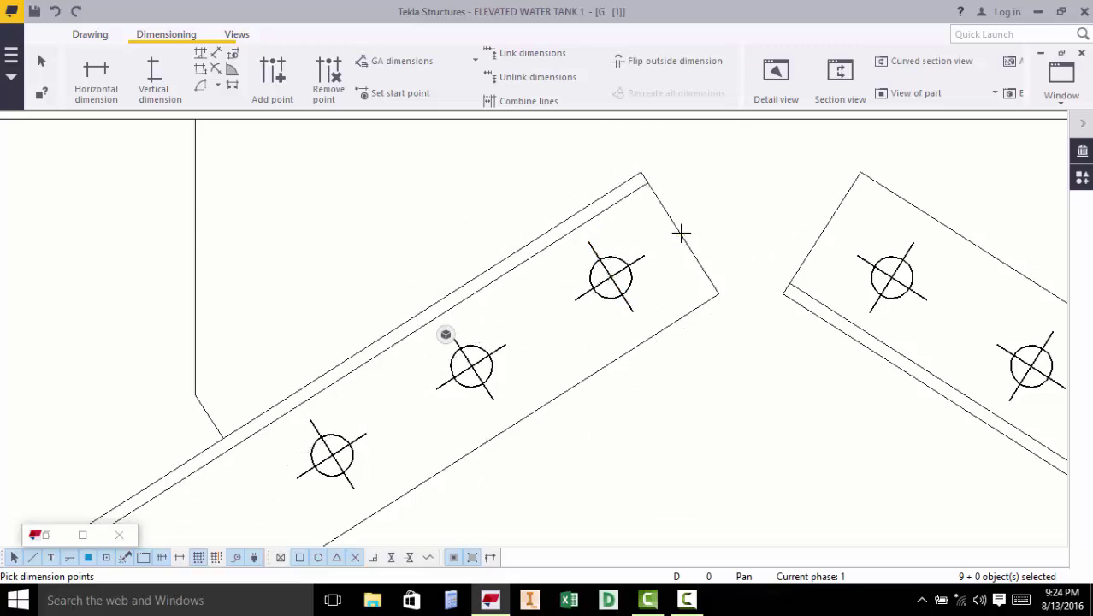
{"action": "scroll", "coordinate": [676, 275], "scroll_direction": "down", "scroll_amount": 4}
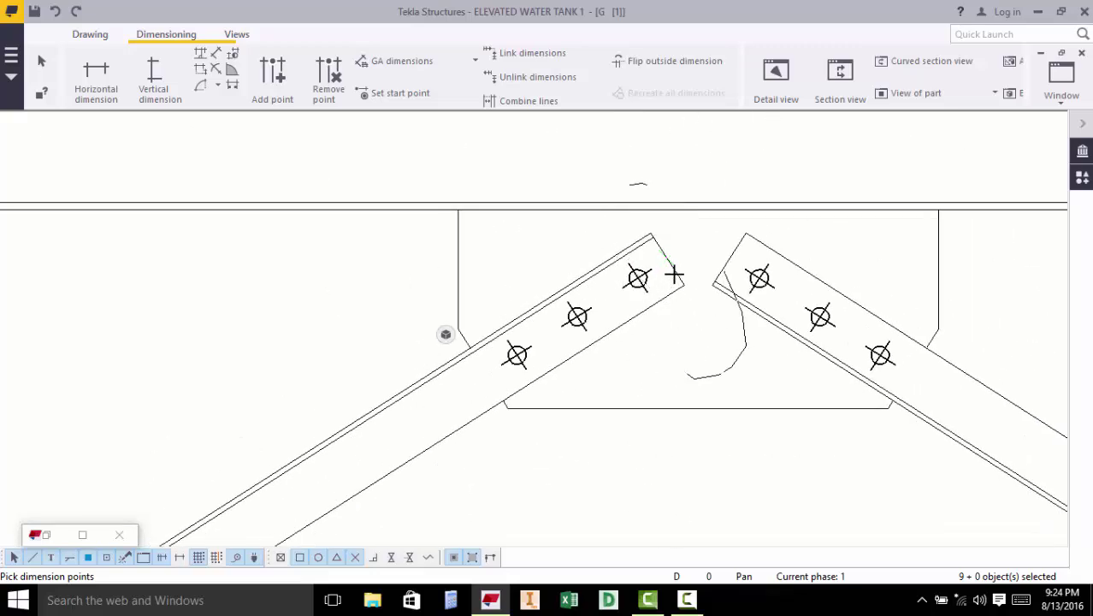
{"action": "scroll", "coordinate": [675, 275], "scroll_direction": "down", "scroll_amount": 6}
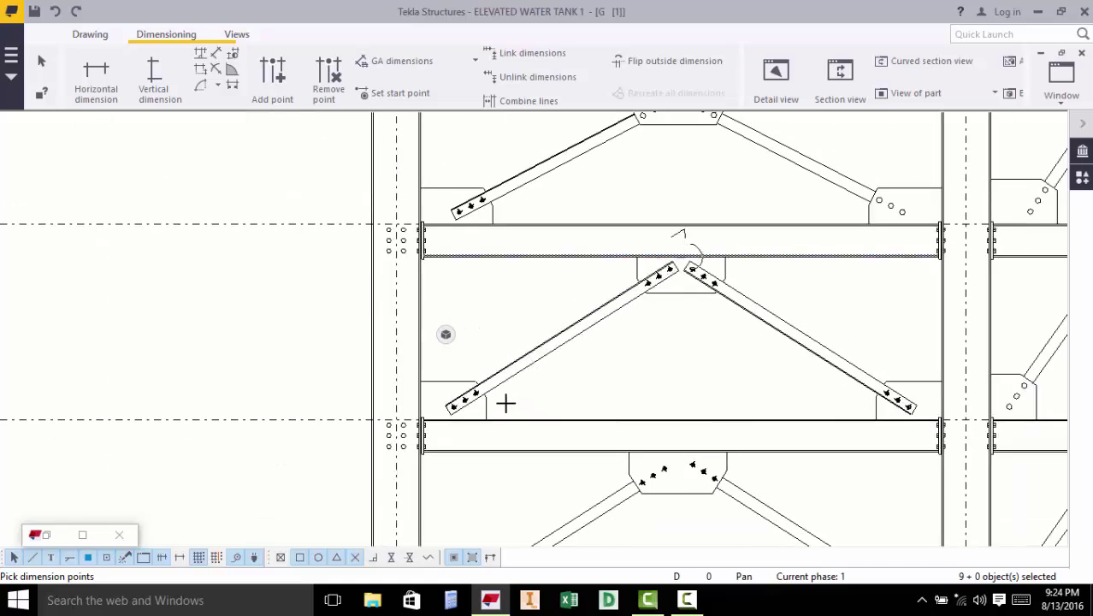
{"action": "scroll", "coordinate": [505, 403], "scroll_direction": "down", "scroll_amount": 2}
{"action": "scroll", "coordinate": [458, 407], "scroll_direction": "up", "scroll_amount": 6}
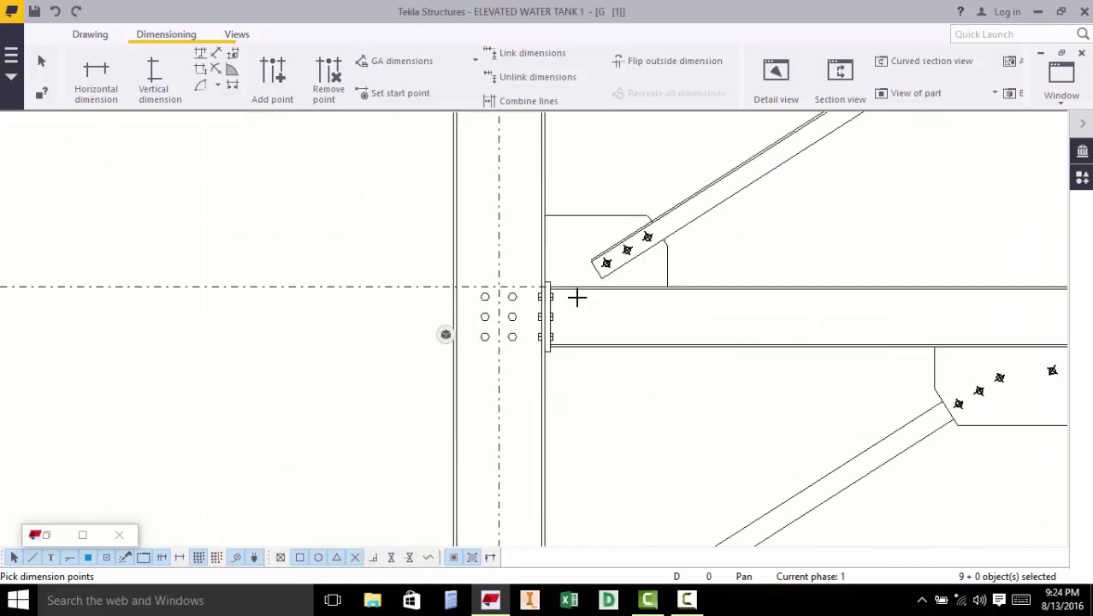
{"action": "scroll", "coordinate": [577, 297], "scroll_direction": "up", "scroll_amount": 5}
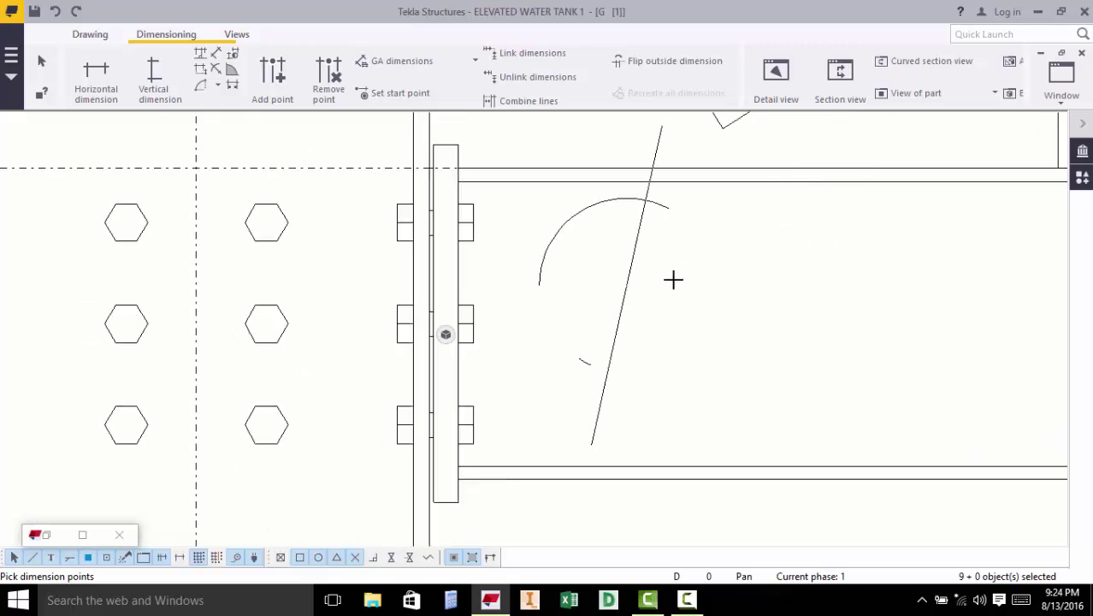
{"action": "scroll", "coordinate": [475, 444], "scroll_direction": "down", "scroll_amount": 4}
{"action": "scroll", "coordinate": [581, 283], "scroll_direction": "up", "scroll_amount": 1}
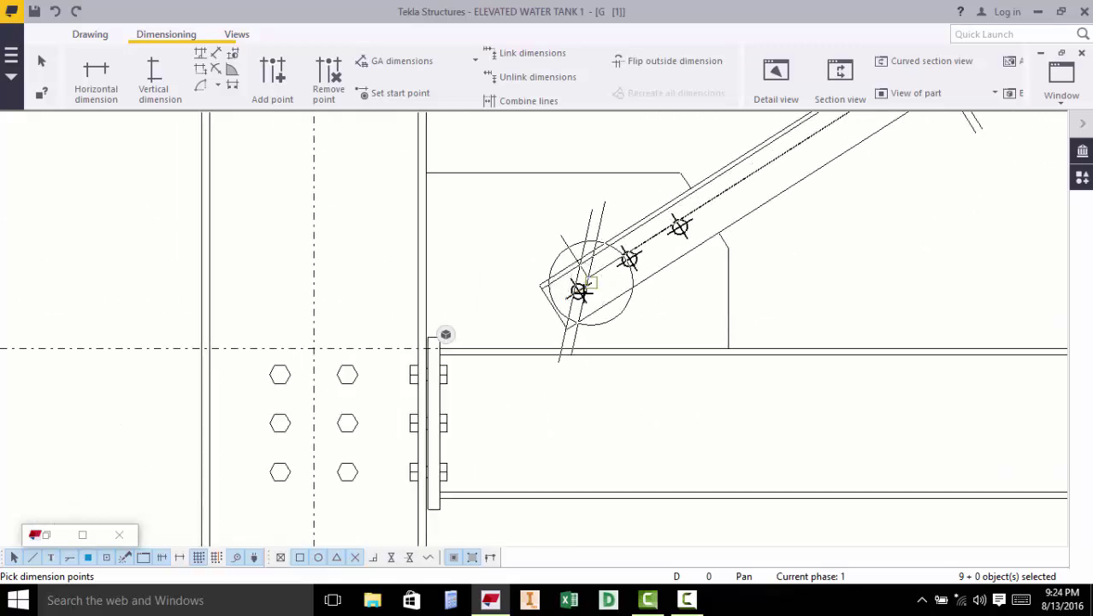
{"action": "scroll", "coordinate": [578, 291], "scroll_direction": "up", "scroll_amount": 5}
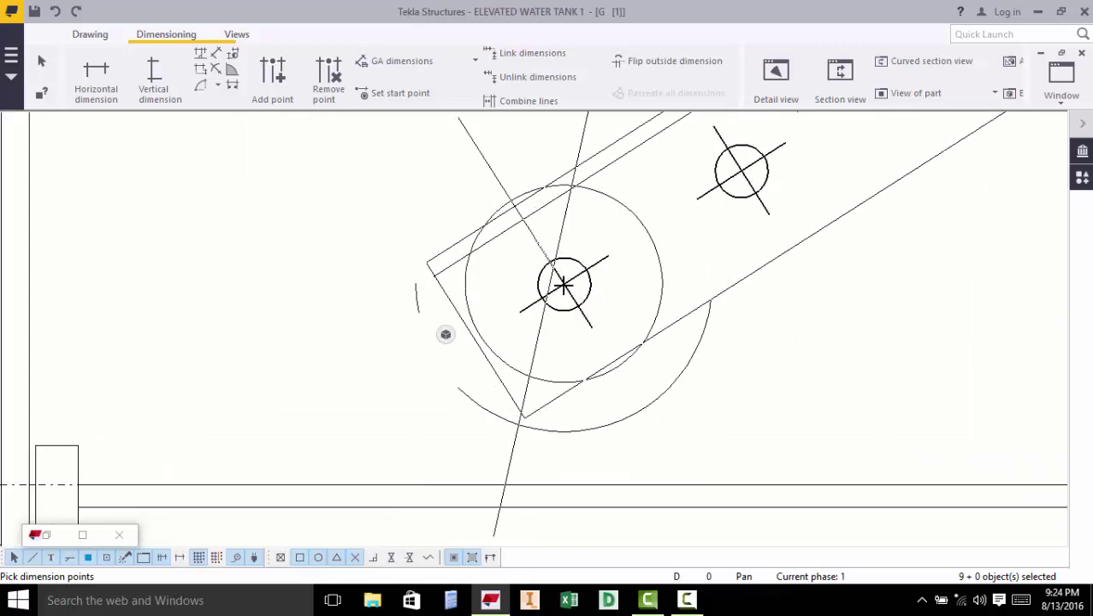
{"action": "right_click", "coordinate": [385, 327]}
{"action": "left_click", "coordinate": [409, 71]}
{"action": "scroll", "coordinate": [310, 421], "scroll_direction": "down", "scroll_amount": 2}
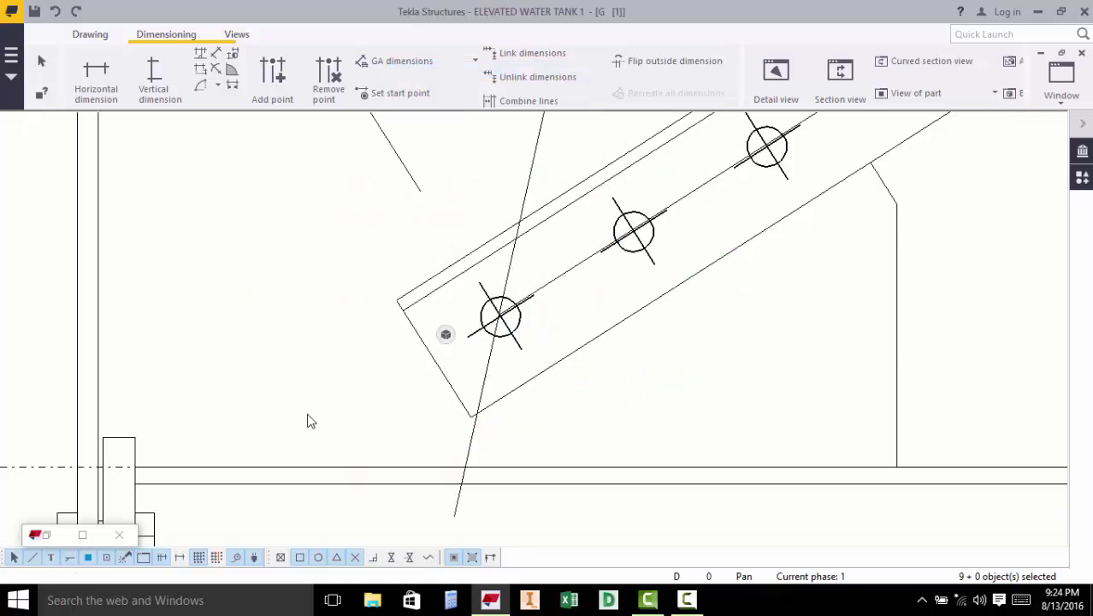
{"action": "scroll", "coordinate": [311, 421], "scroll_direction": "down", "scroll_amount": 5}
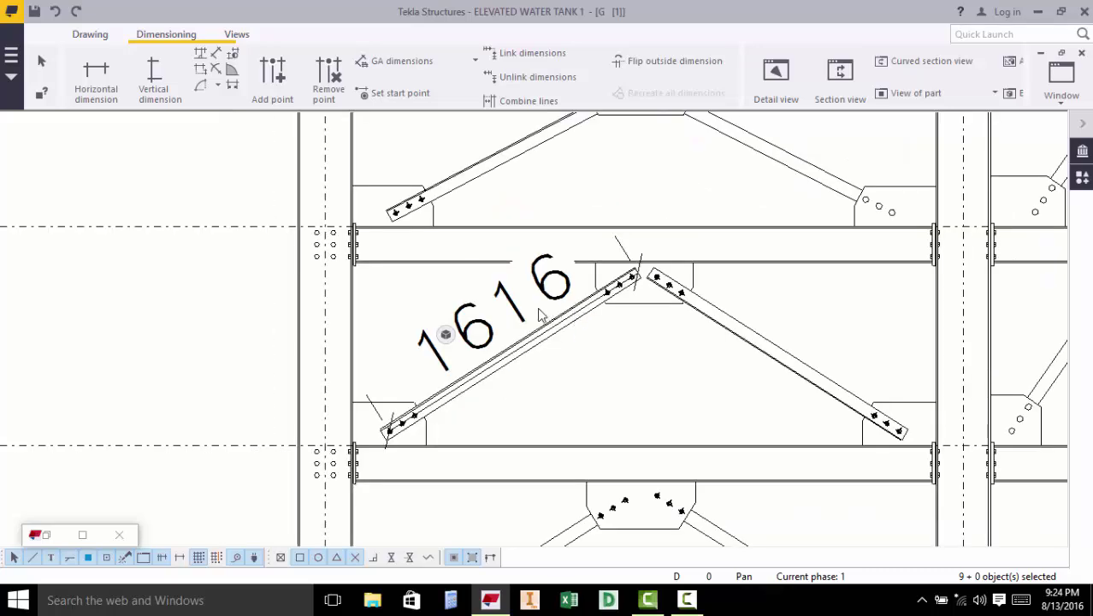
- Move the brace's aligned dimension to the underside of the brace, clear of the member
{"action": "left_click", "coordinate": [519, 314]}
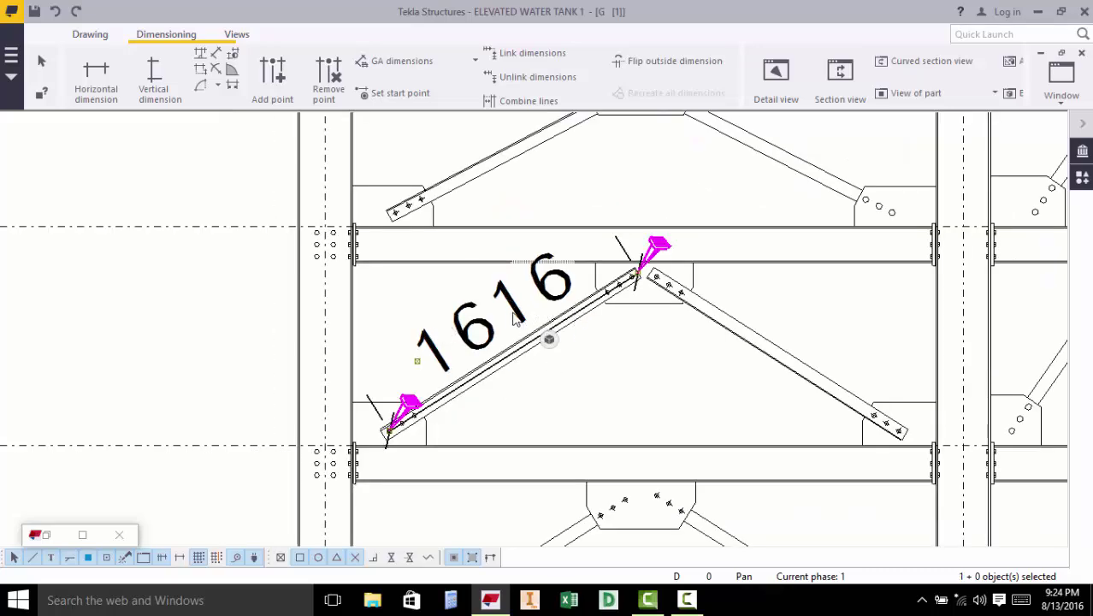
{"action": "left_click_drag", "start_coordinate": [516, 319], "coordinate": [565, 392]}
{"action": "left_click", "coordinate": [669, 416]}
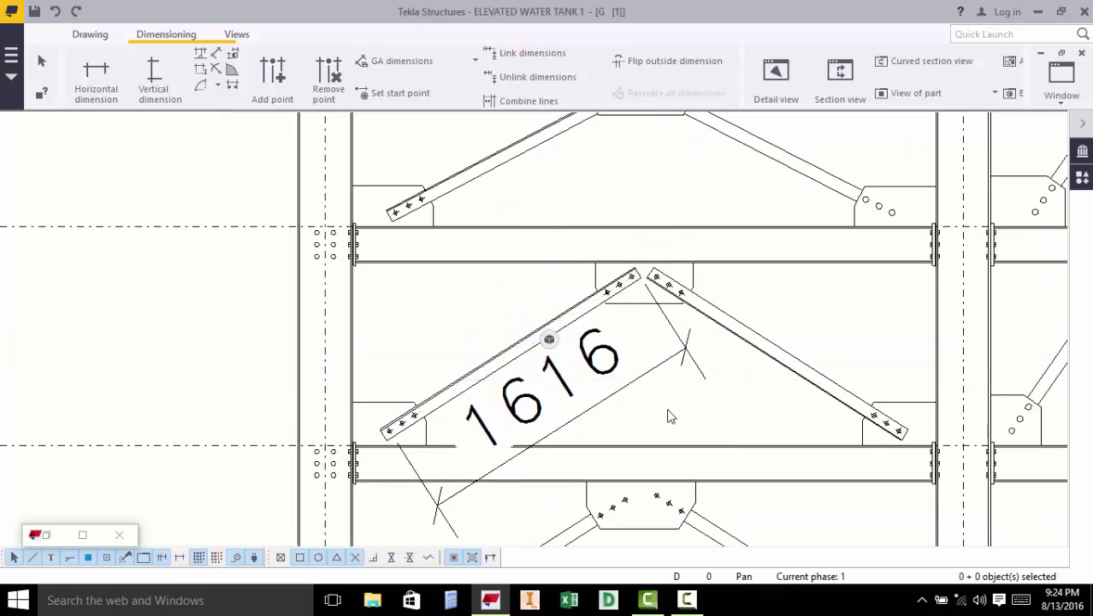
- Look at the general and appearance settings of the brace dimension without changing them
{"action": "scroll", "coordinate": [563, 409], "scroll_direction": "up", "scroll_amount": 2}
{"action": "left_click", "coordinate": [577, 394]}
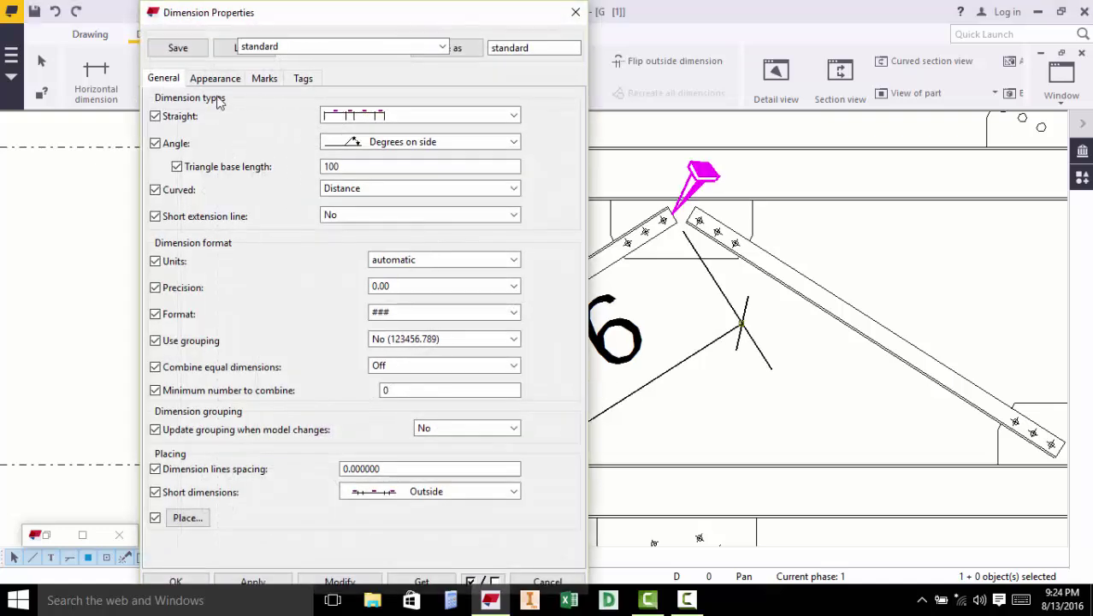
{"action": "left_click", "coordinate": [218, 78]}
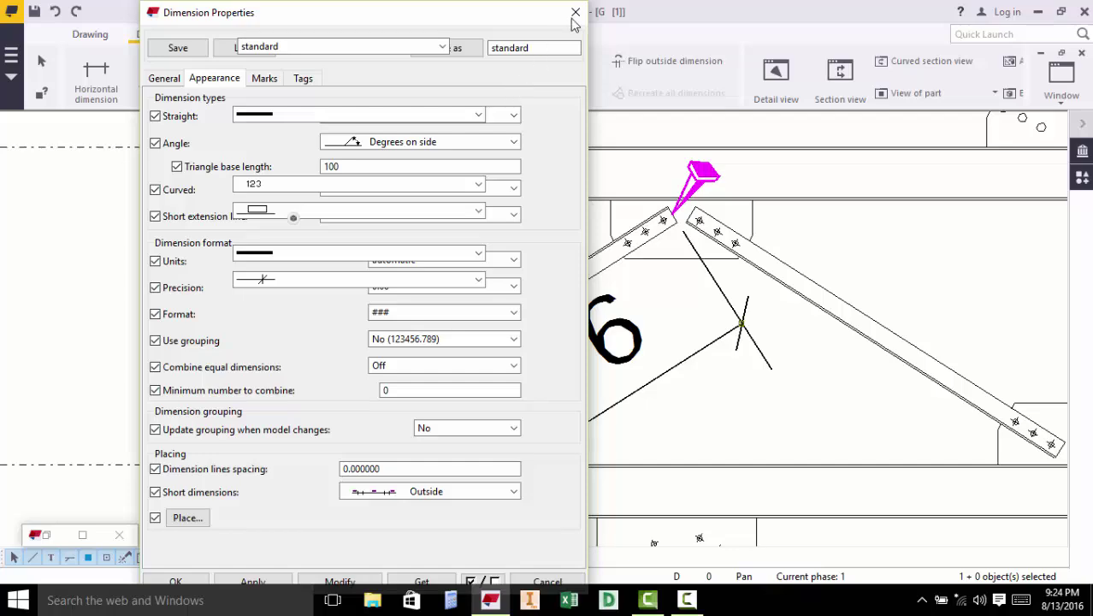
{"action": "left_click", "coordinate": [576, 13]}
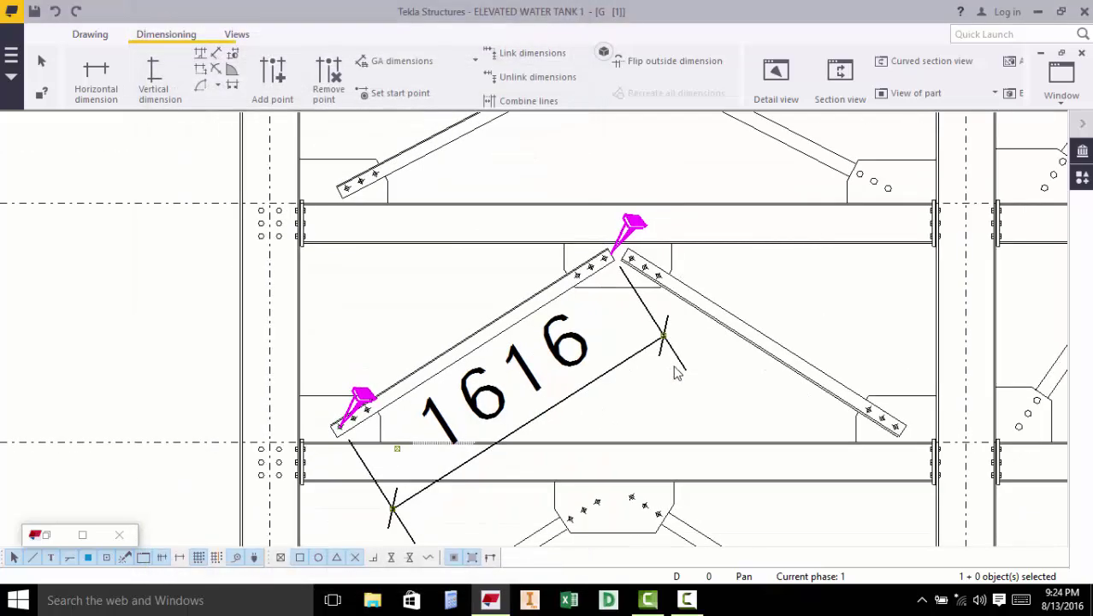
{"action": "scroll", "coordinate": [394, 398], "scroll_direction": "down", "scroll_amount": 5}
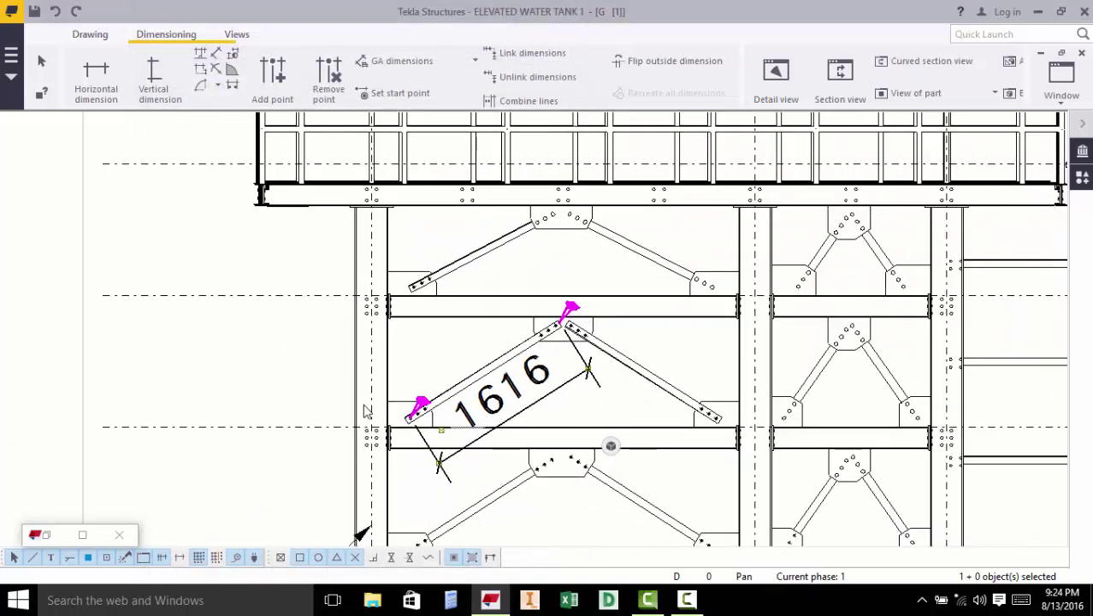
{"action": "scroll", "coordinate": [564, 413], "scroll_direction": "up", "scroll_amount": 2}
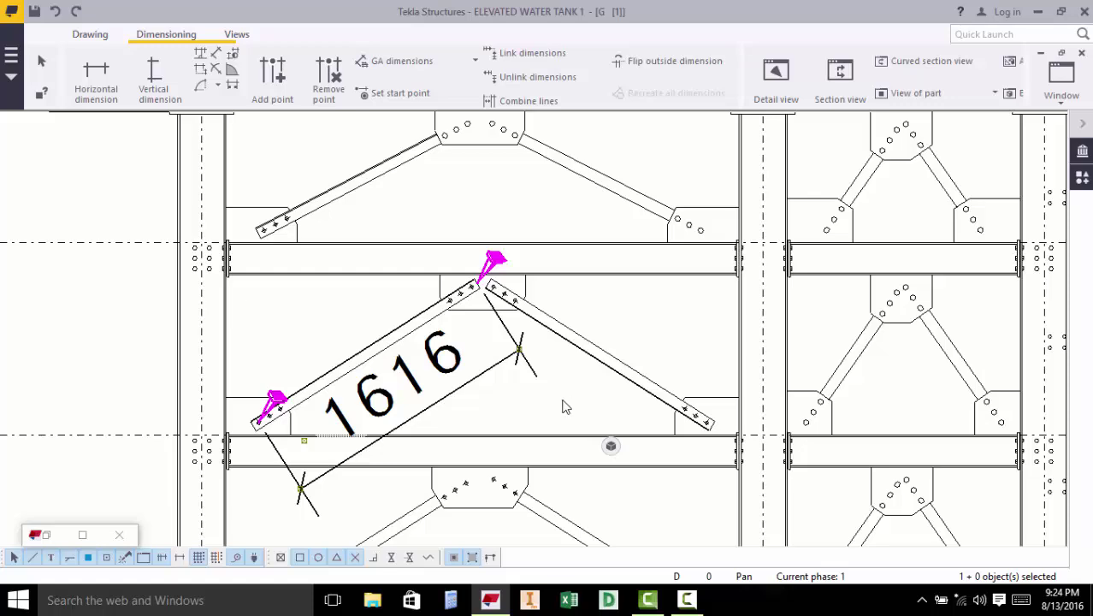
{"action": "scroll", "coordinate": [329, 312], "scroll_direction": "down", "scroll_amount": 3}
{"action": "scroll", "coordinate": [389, 338], "scroll_direction": "up", "scroll_amount": 3}
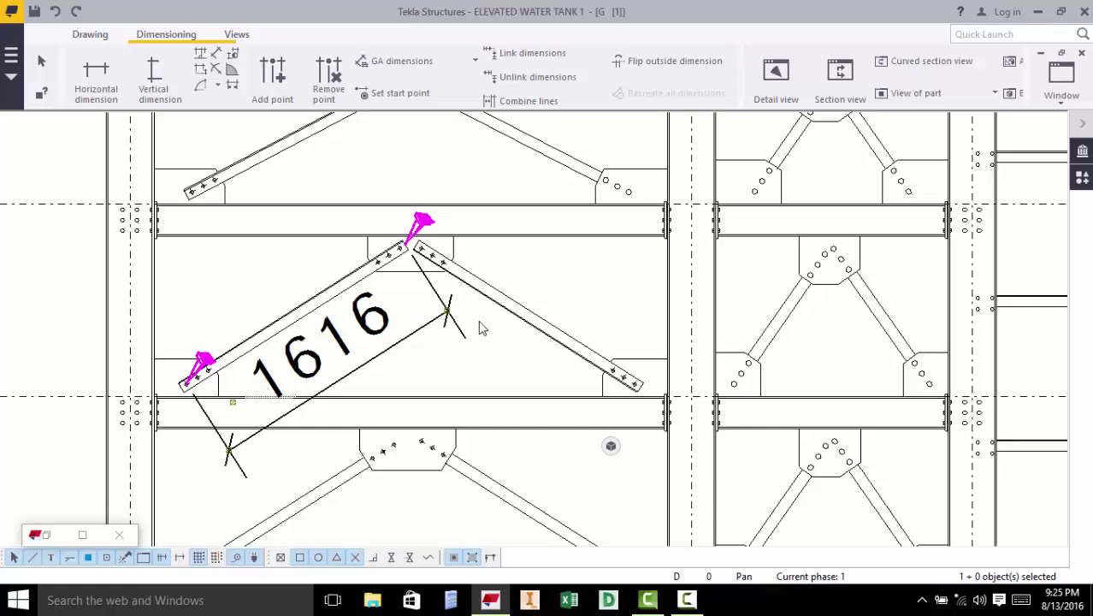
{"action": "scroll", "coordinate": [419, 325], "scroll_direction": "down", "scroll_amount": 5}
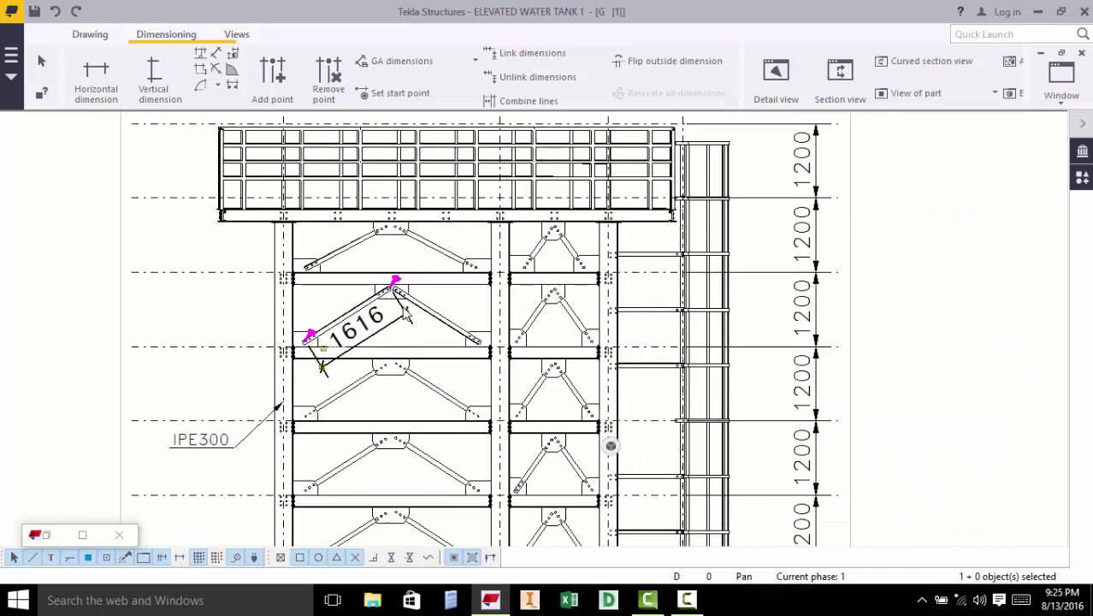